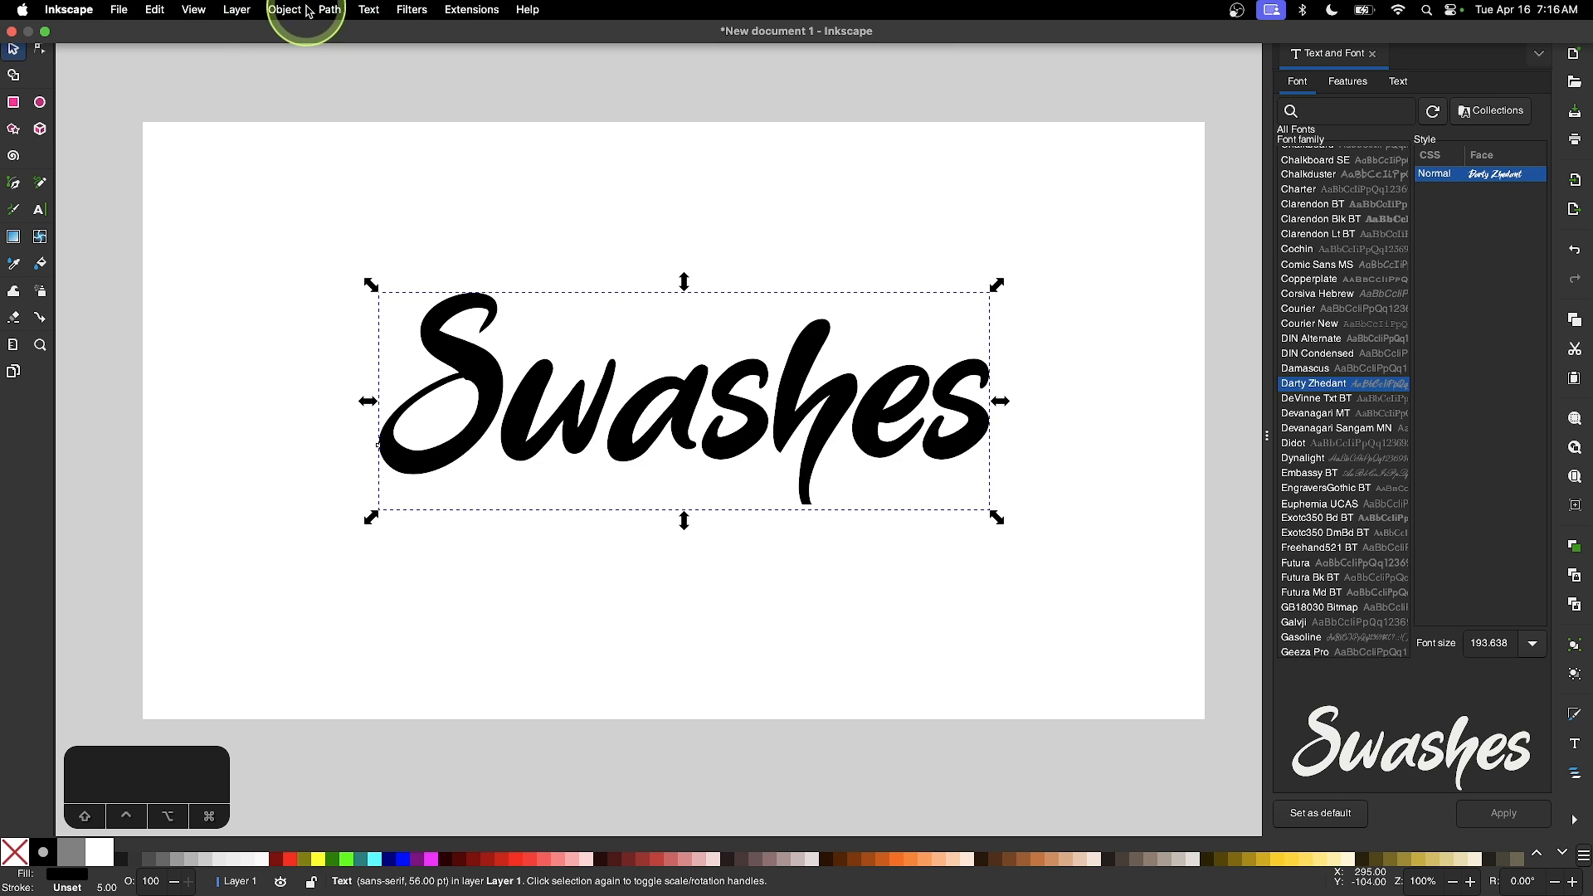
# - Convert the "Swashes" text to a path, split it into separate letter shapes, and clear the selection
pyautogui.click(329, 10)
pyautogui.click(341, 43)
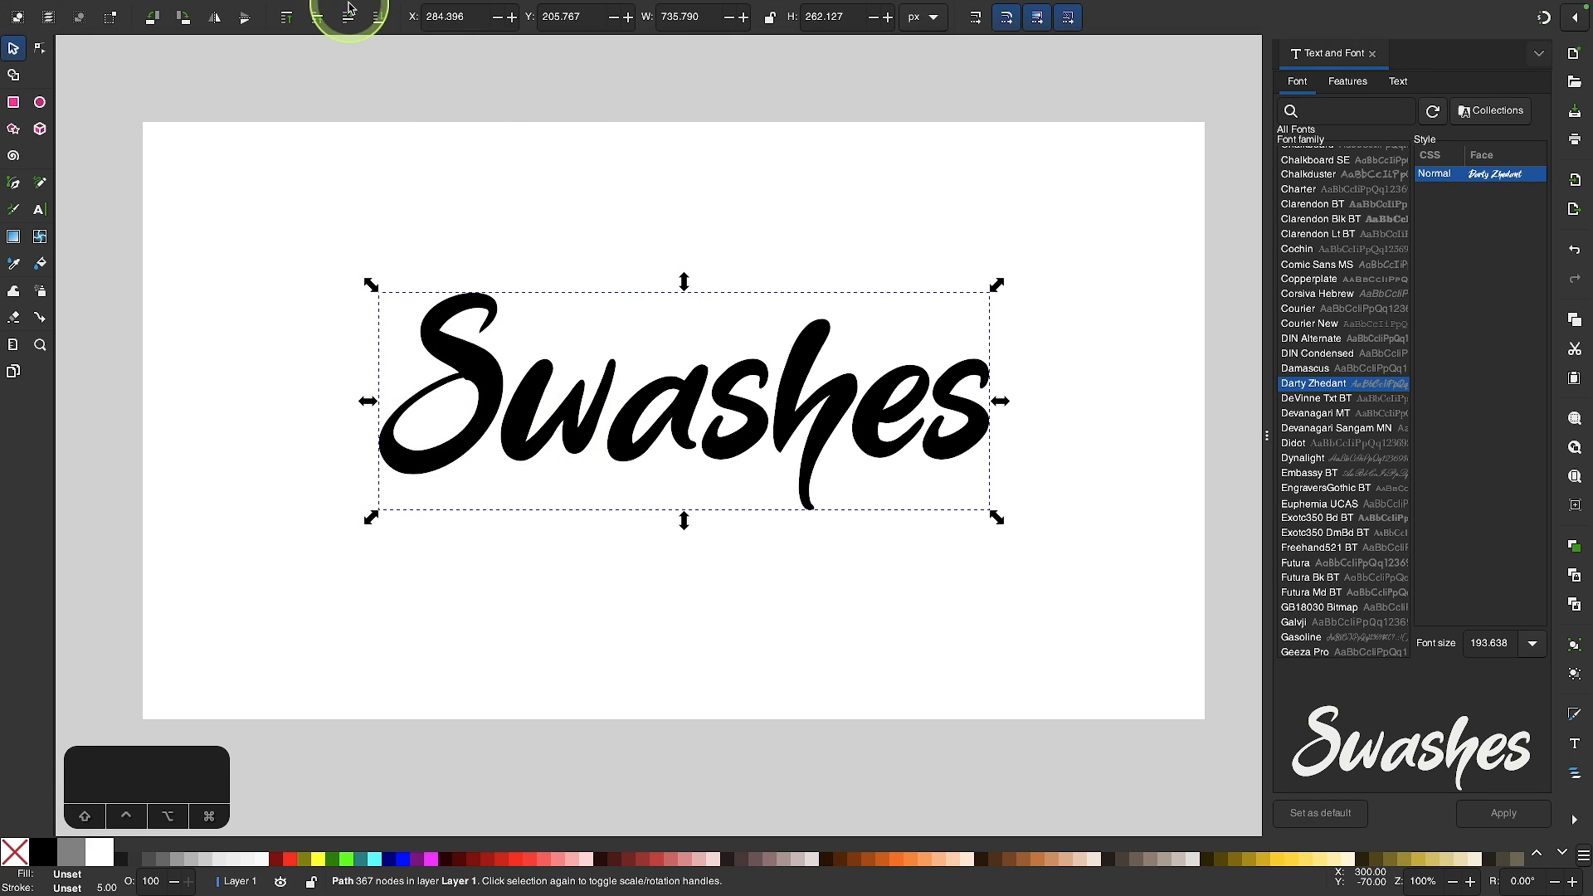
pyautogui.click(329, 10)
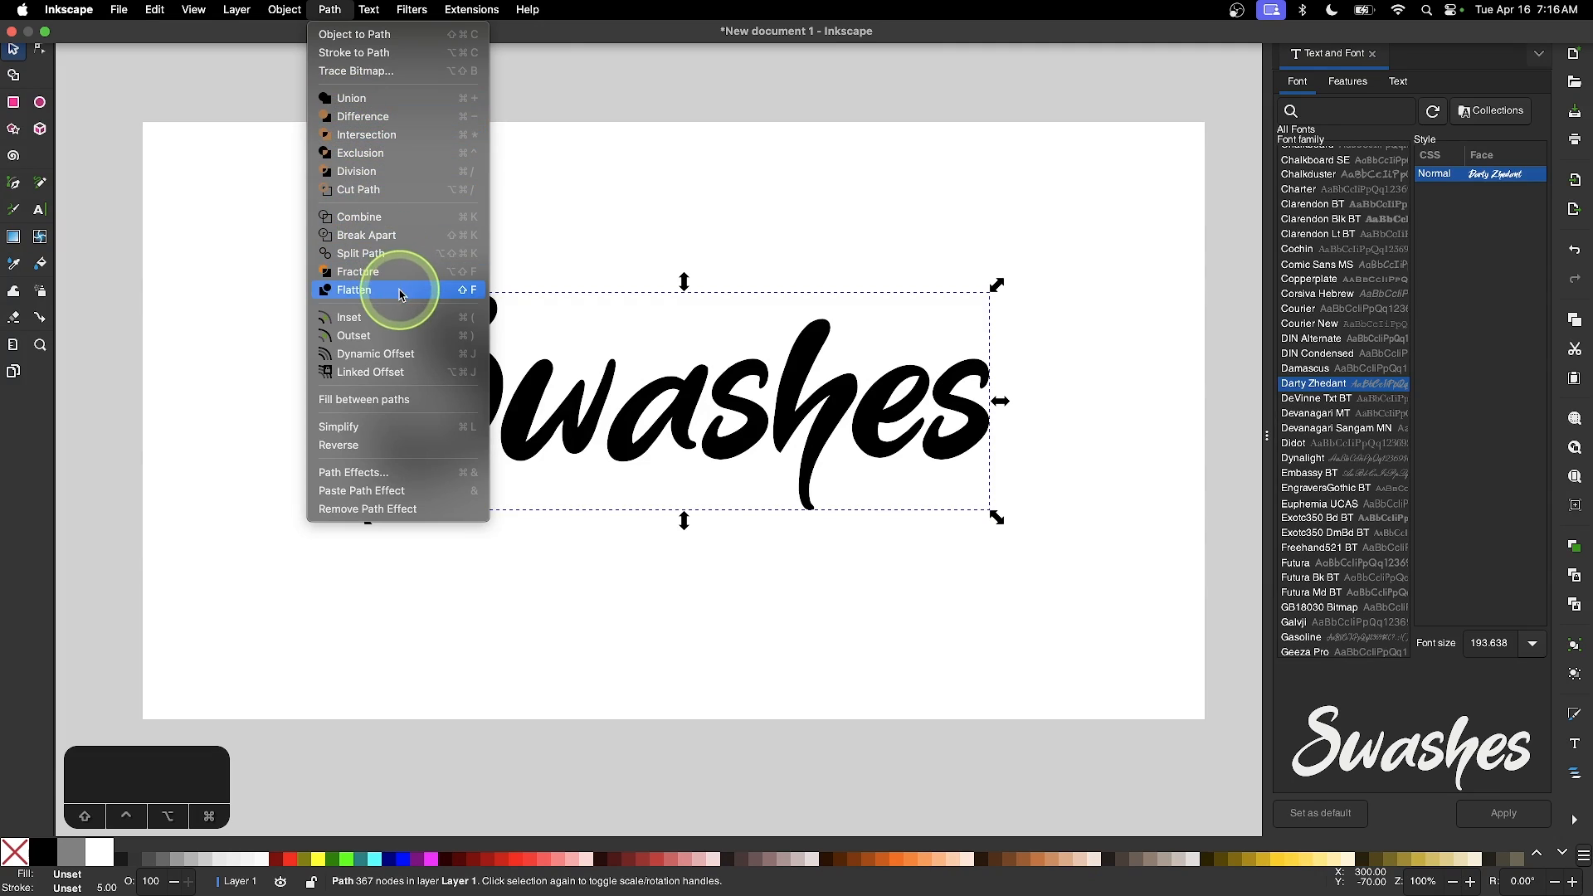
pyautogui.click(361, 271)
pyautogui.click(742, 593)
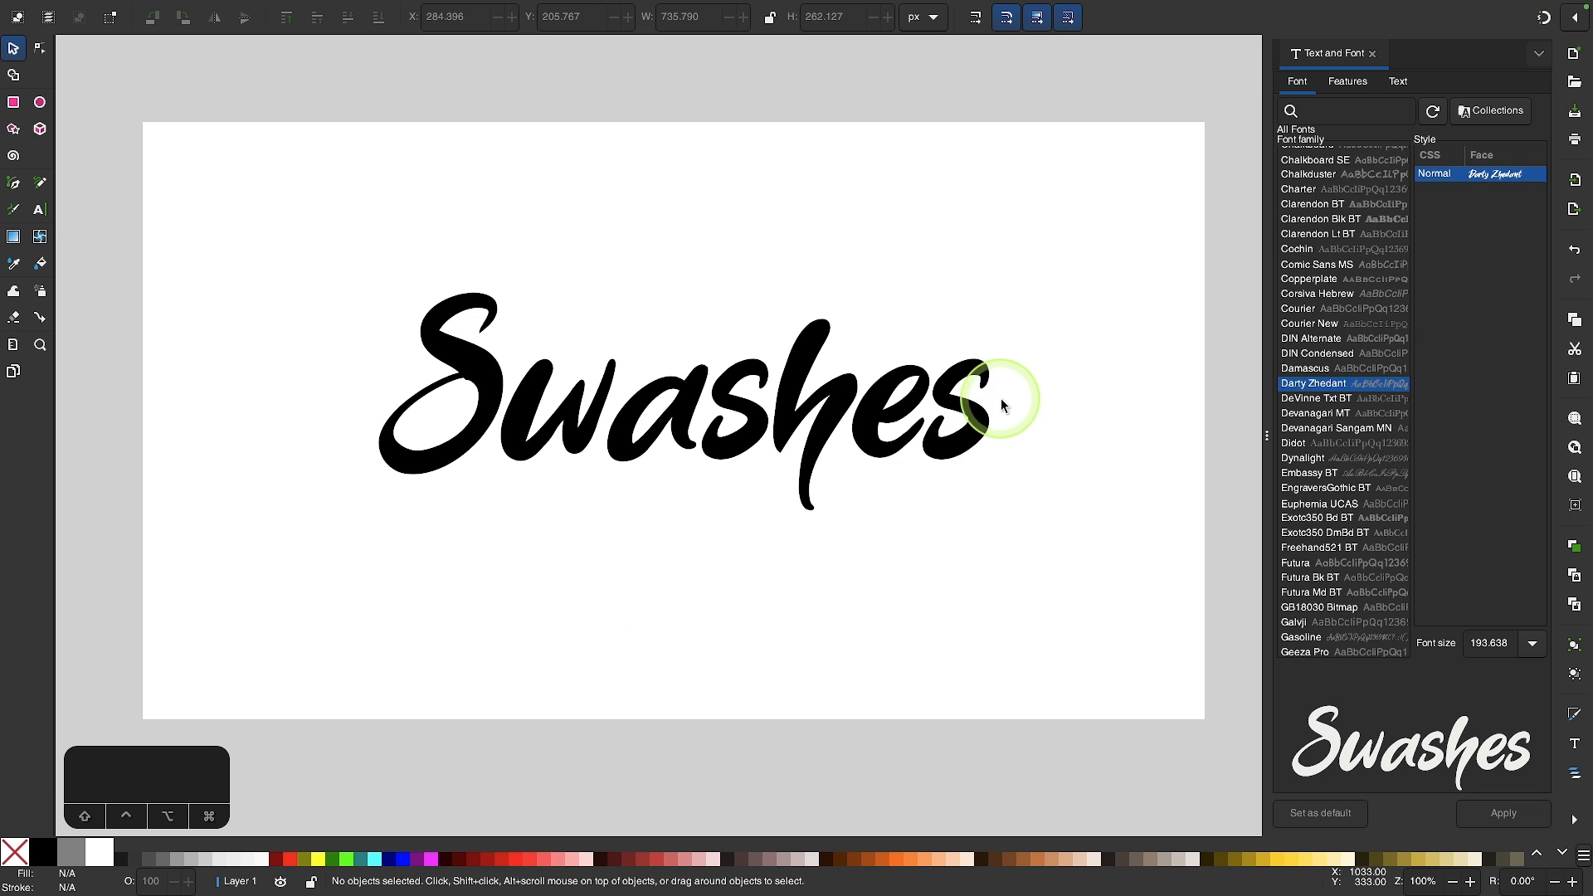
# - Check the finished swash example, and draw a freehand looped swash with the Pencil tool from the h's top, ending left above the a
pyautogui.scroll(5, 1002, 404)
pyautogui.scroll(3, 622, 345)
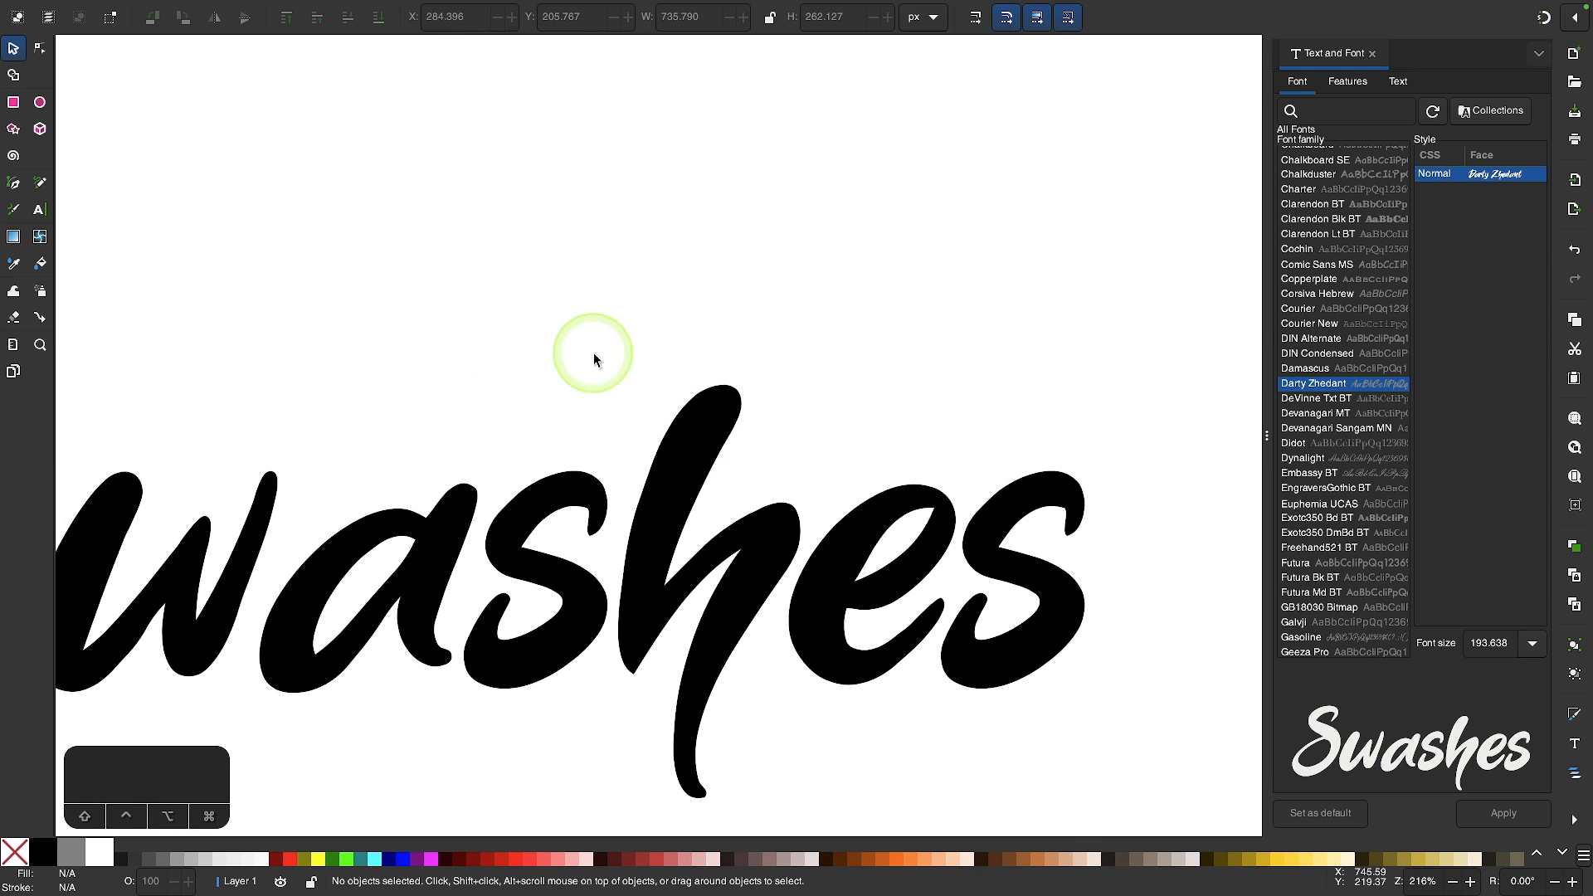
pyautogui.hotkey('ctrl', 'Right')
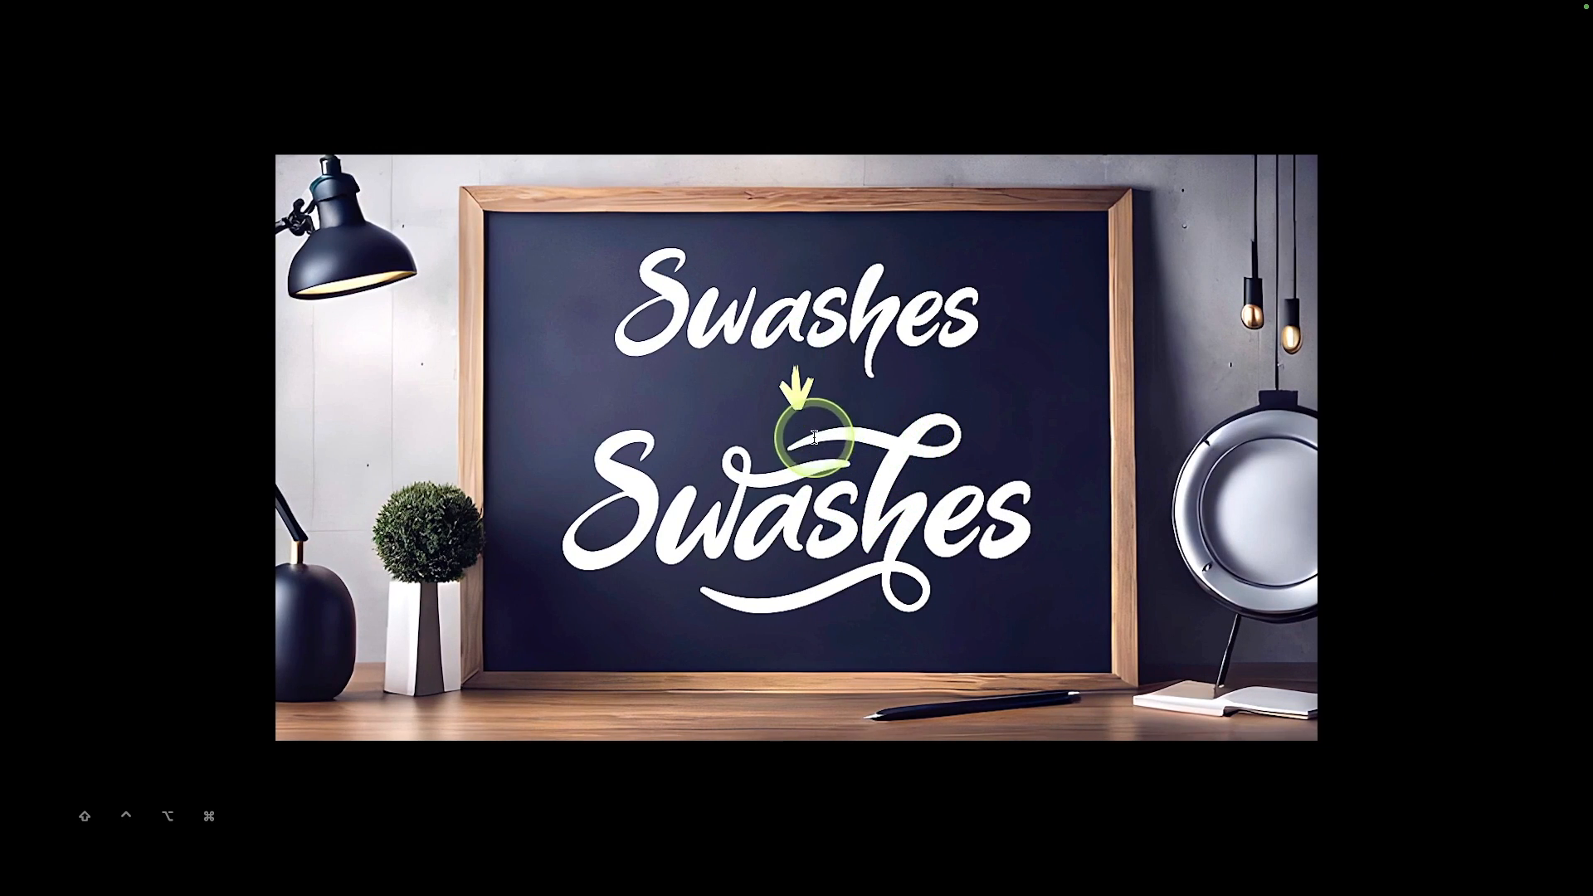
pyautogui.hotkey('ctrl', 'Left')
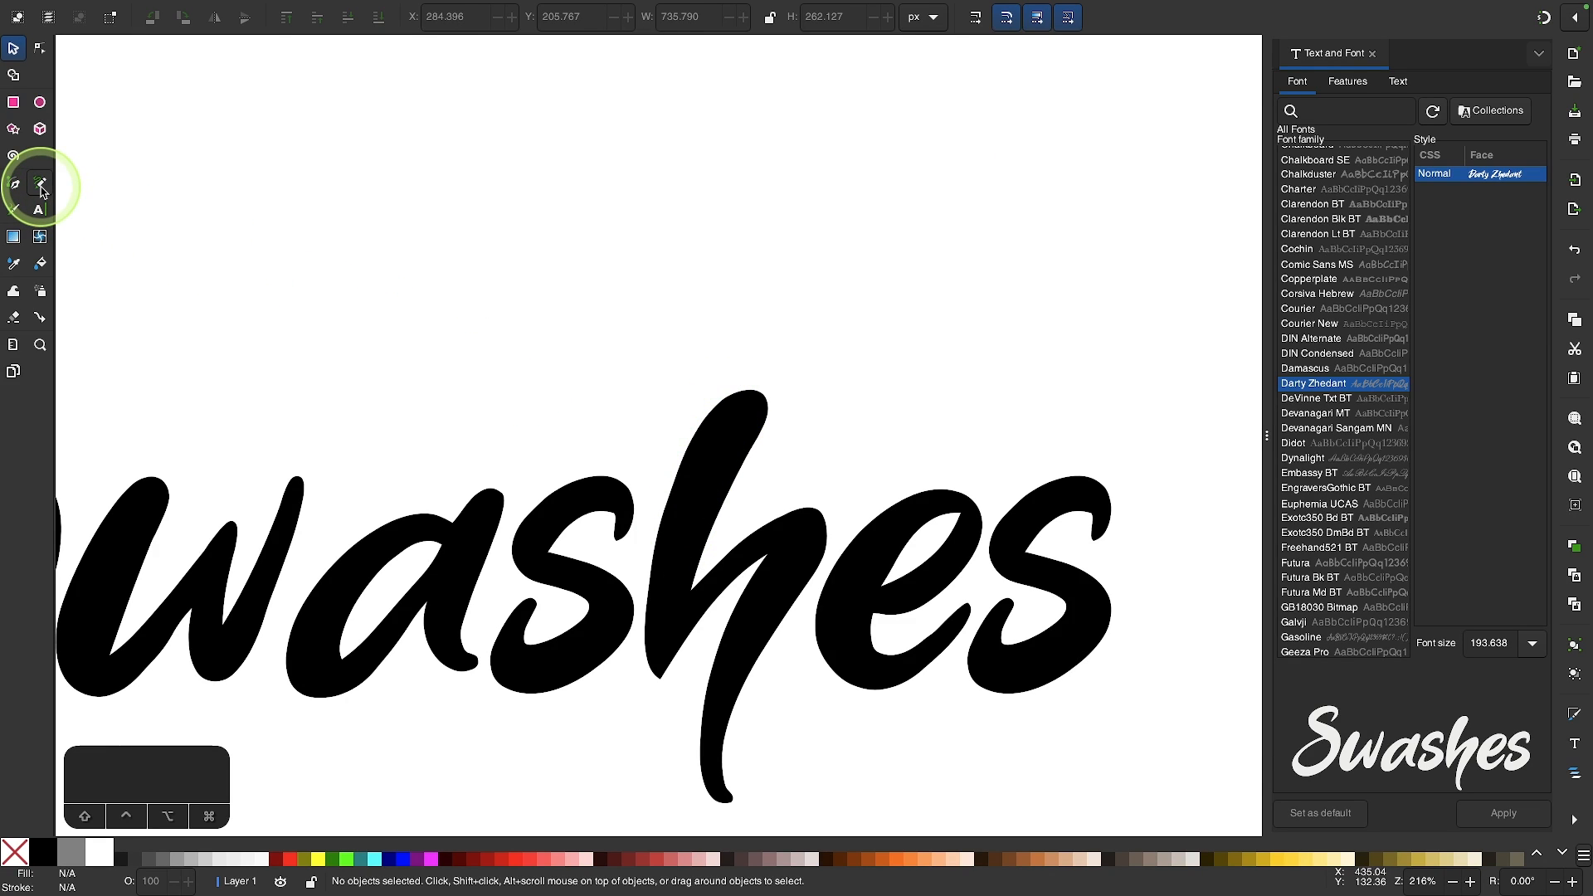
pyautogui.click(41, 184)
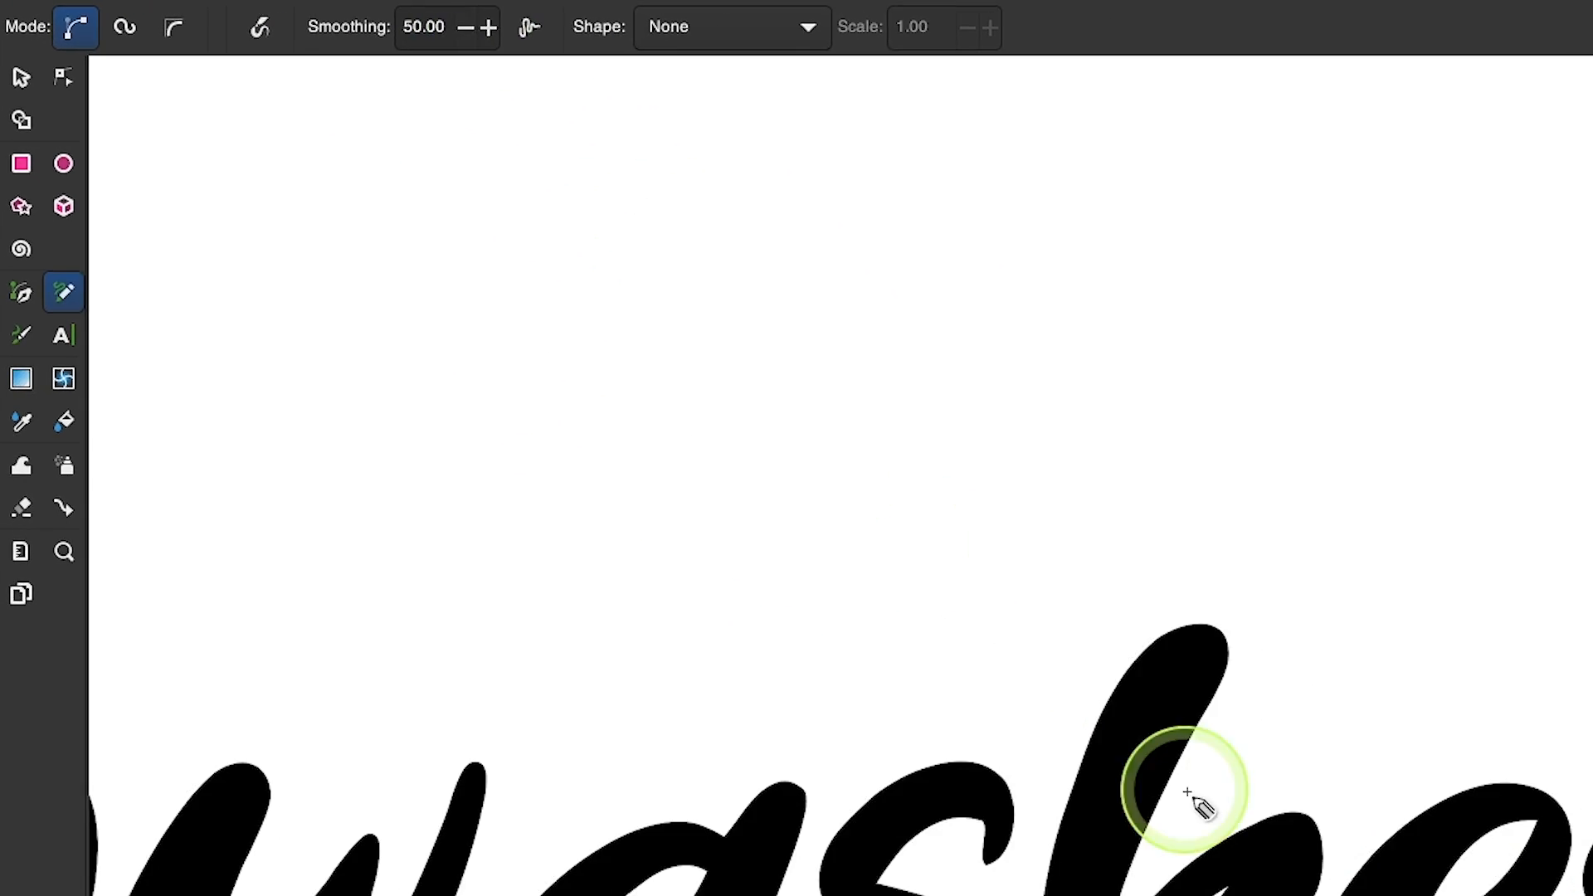
pyautogui.hscroll(4, 1129, 843)
pyautogui.scroll(2, 1130, 843)
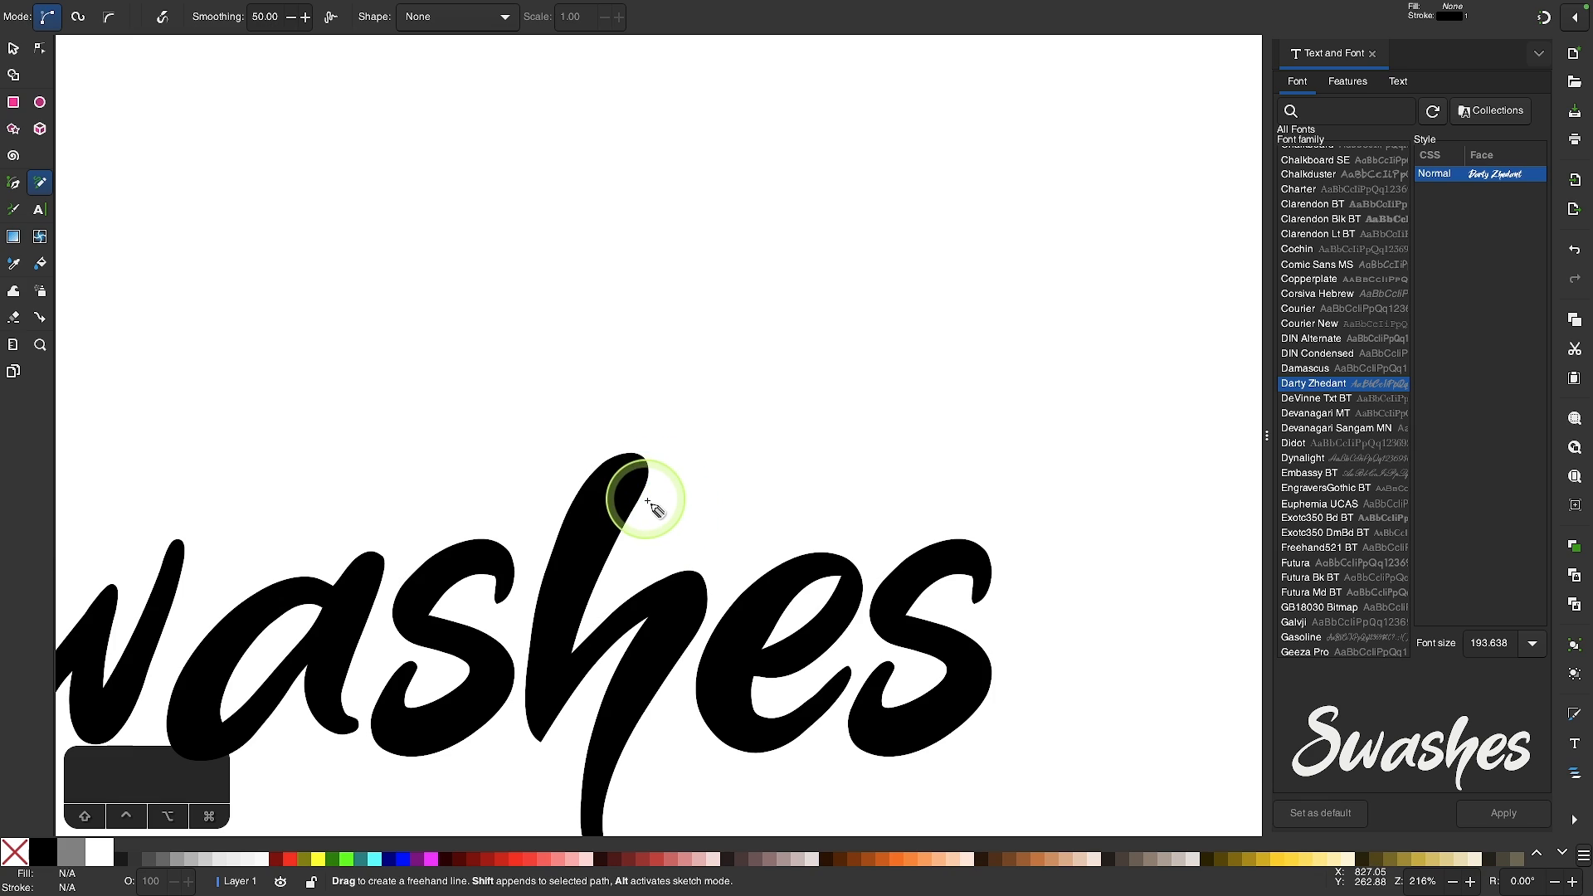
pyautogui.hscroll(-2, 648, 502)
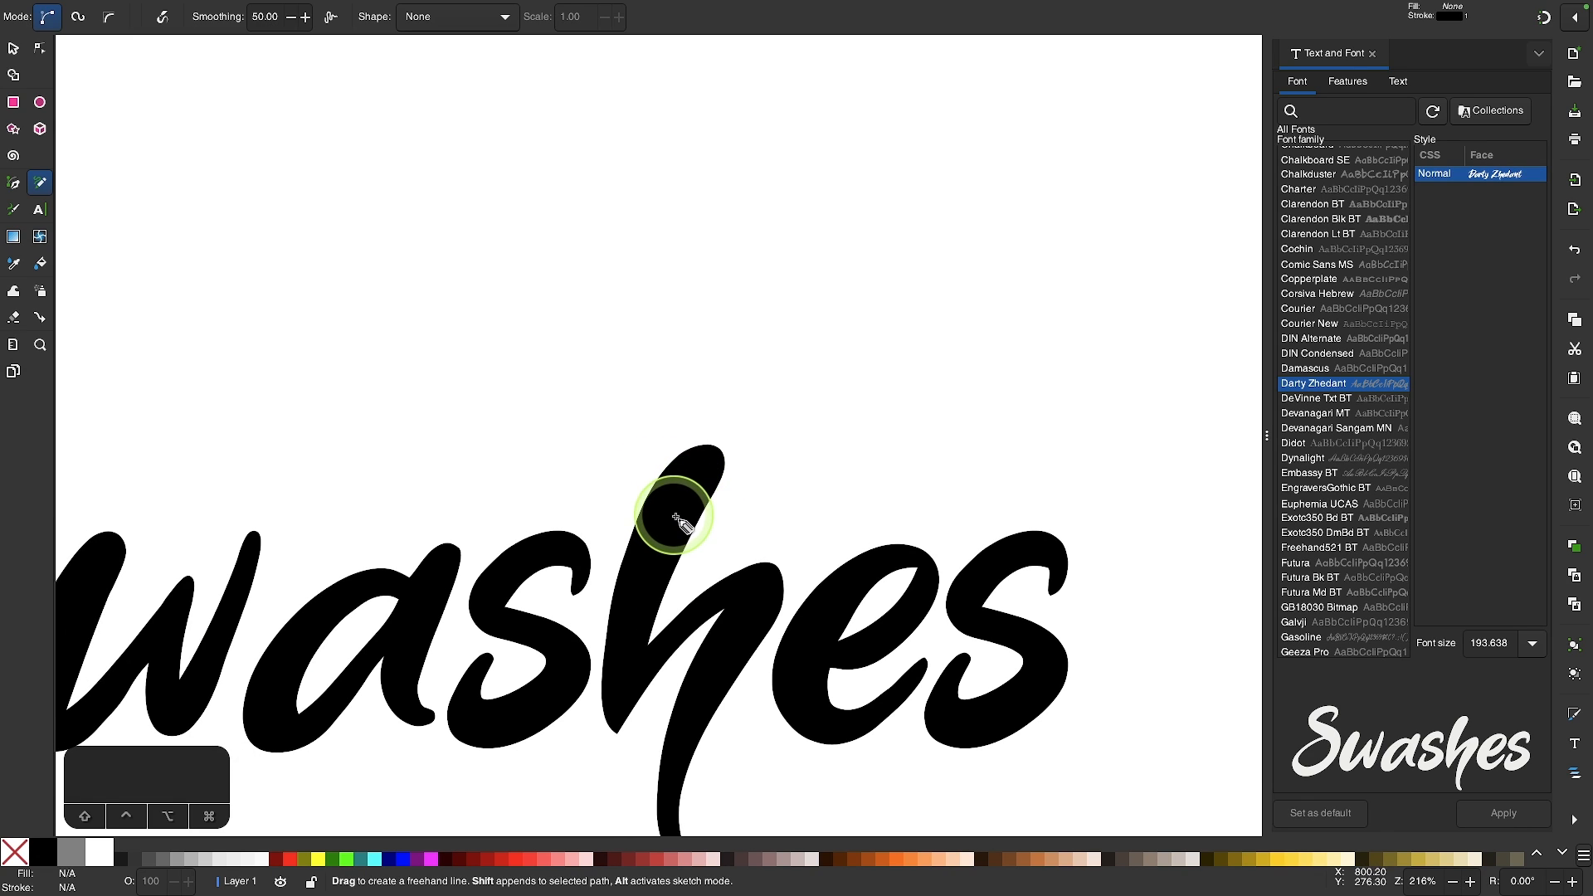
pyautogui.moveTo(676, 518); pyautogui.dragTo(676, 507)
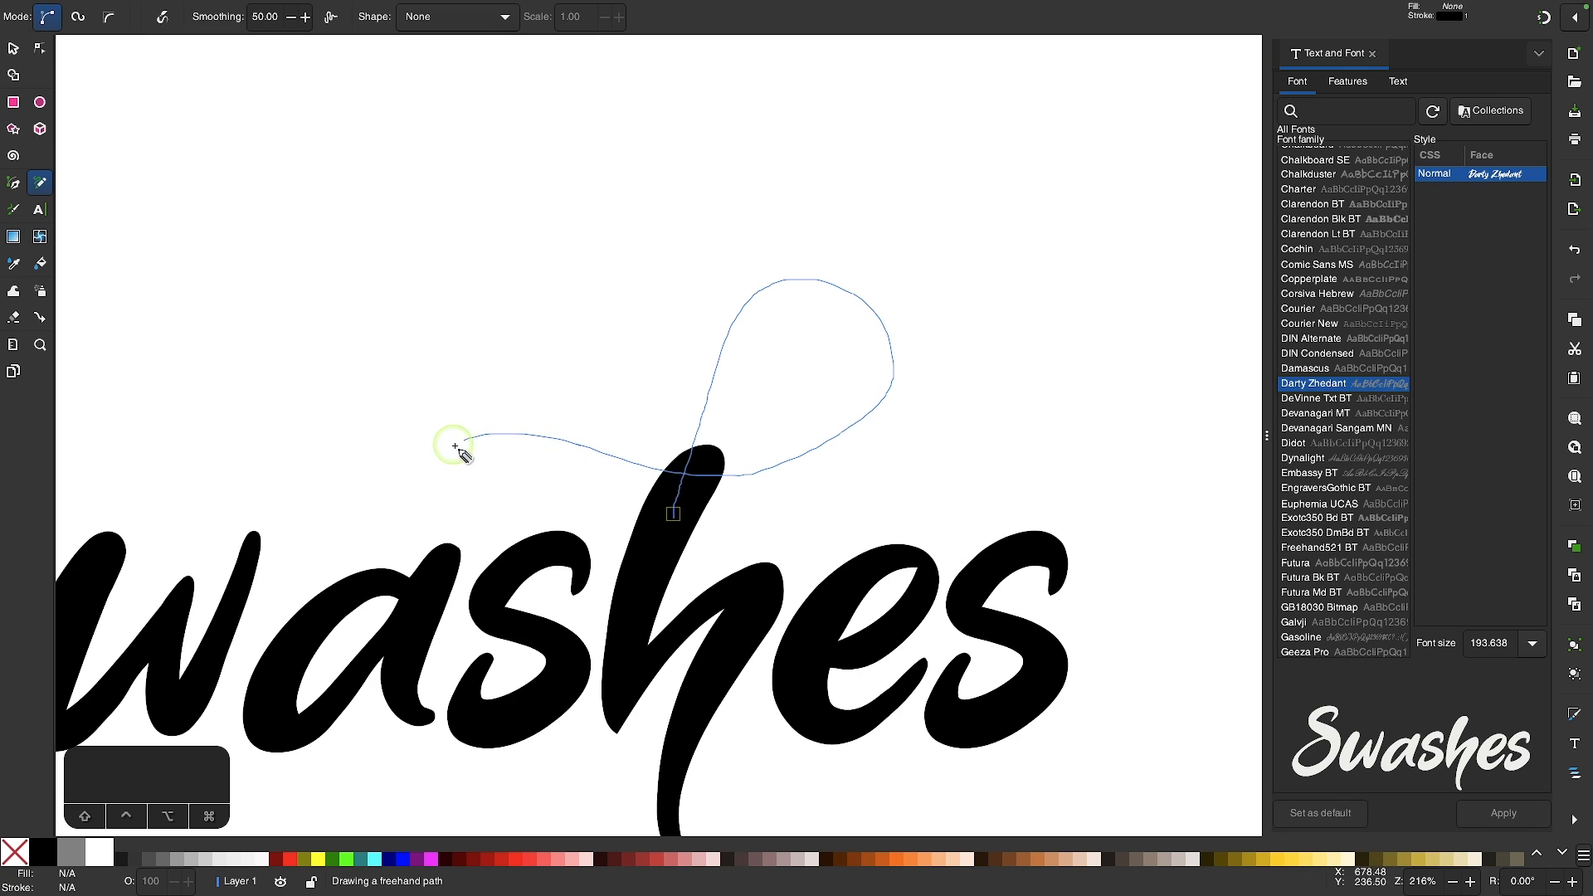
pyautogui.moveTo(455, 448); pyautogui.dragTo(415, 465)
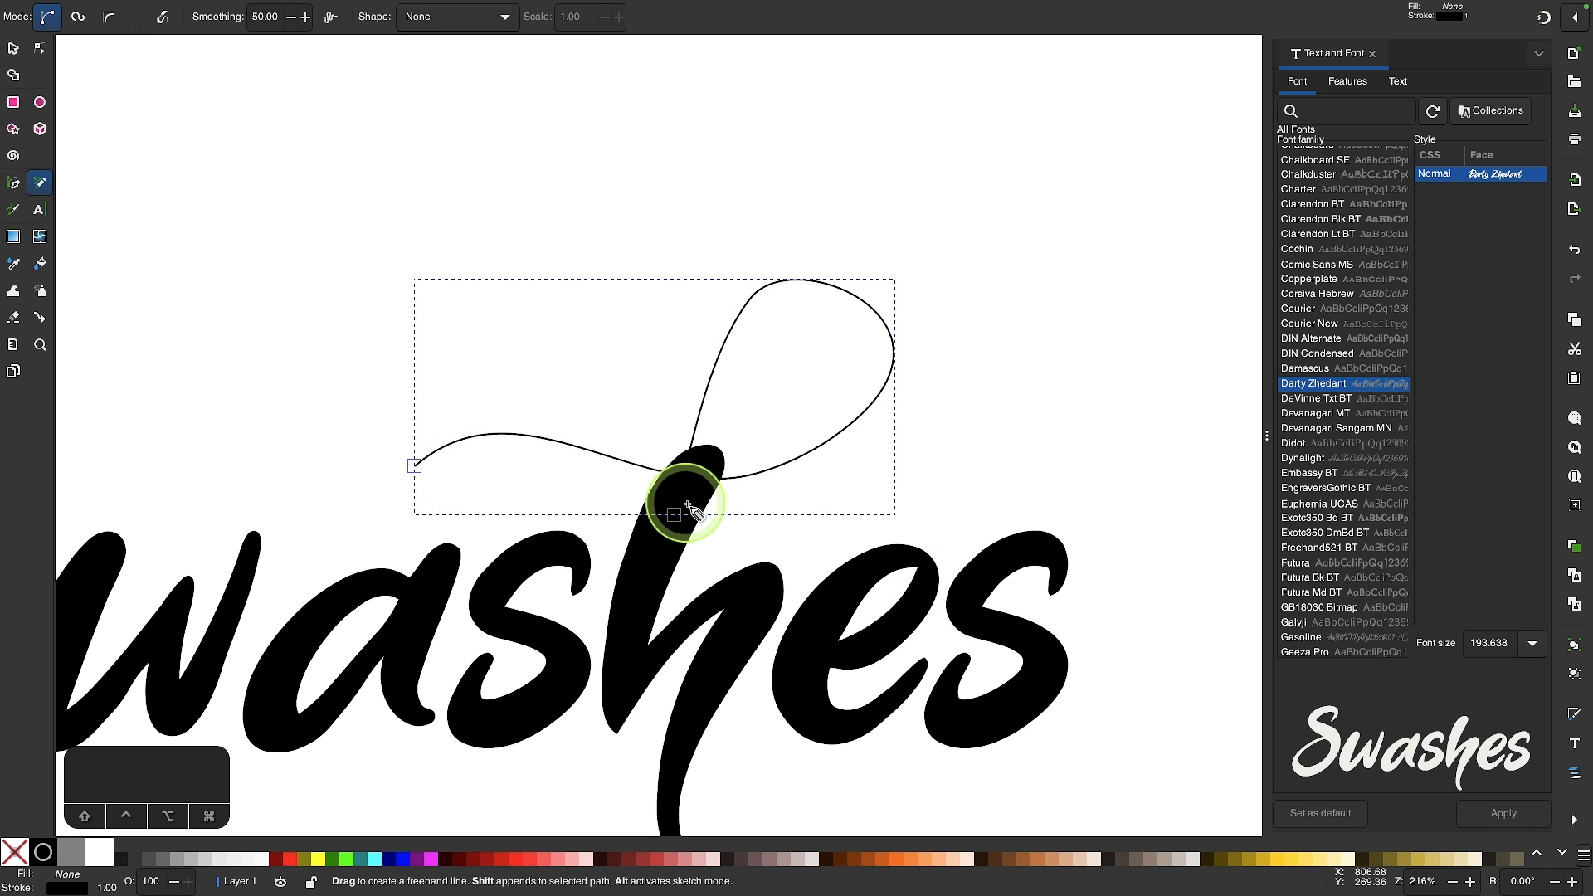
# - Reshape the swash's loop by moving its upper node inward and adjusting the curve, and delete the surplus node on the lower part
pyautogui.hscroll(2, 688, 505)
pyautogui.click(35, 52)
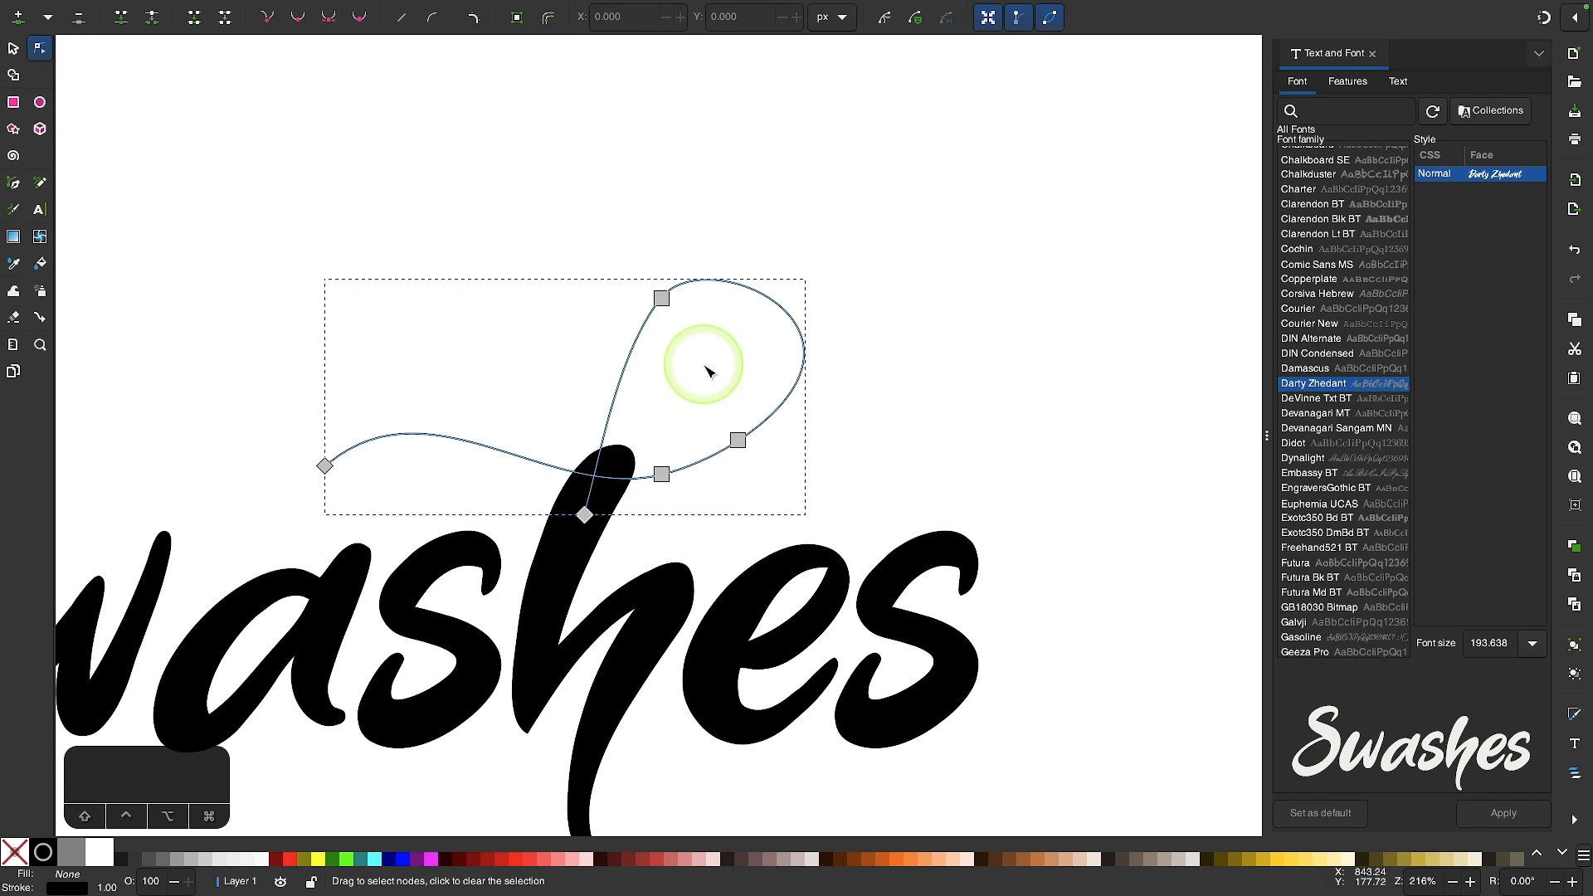
pyautogui.scroll(2, 797, 469)
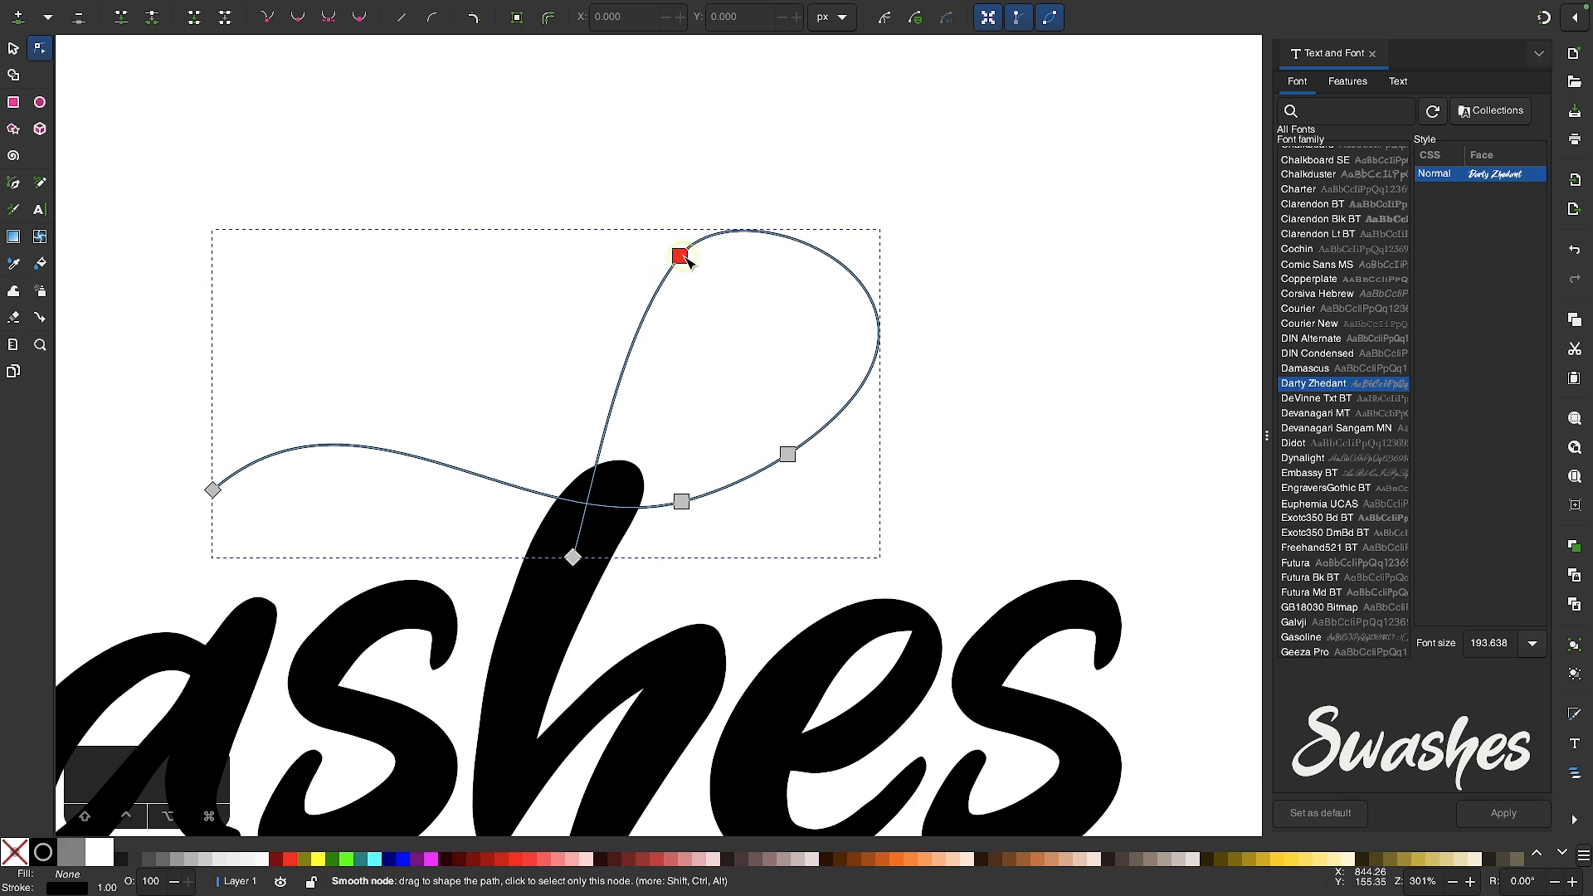
pyautogui.moveTo(679, 255); pyautogui.dragTo(717, 329)
pyautogui.moveTo(595, 481); pyautogui.dragTo(655, 400)
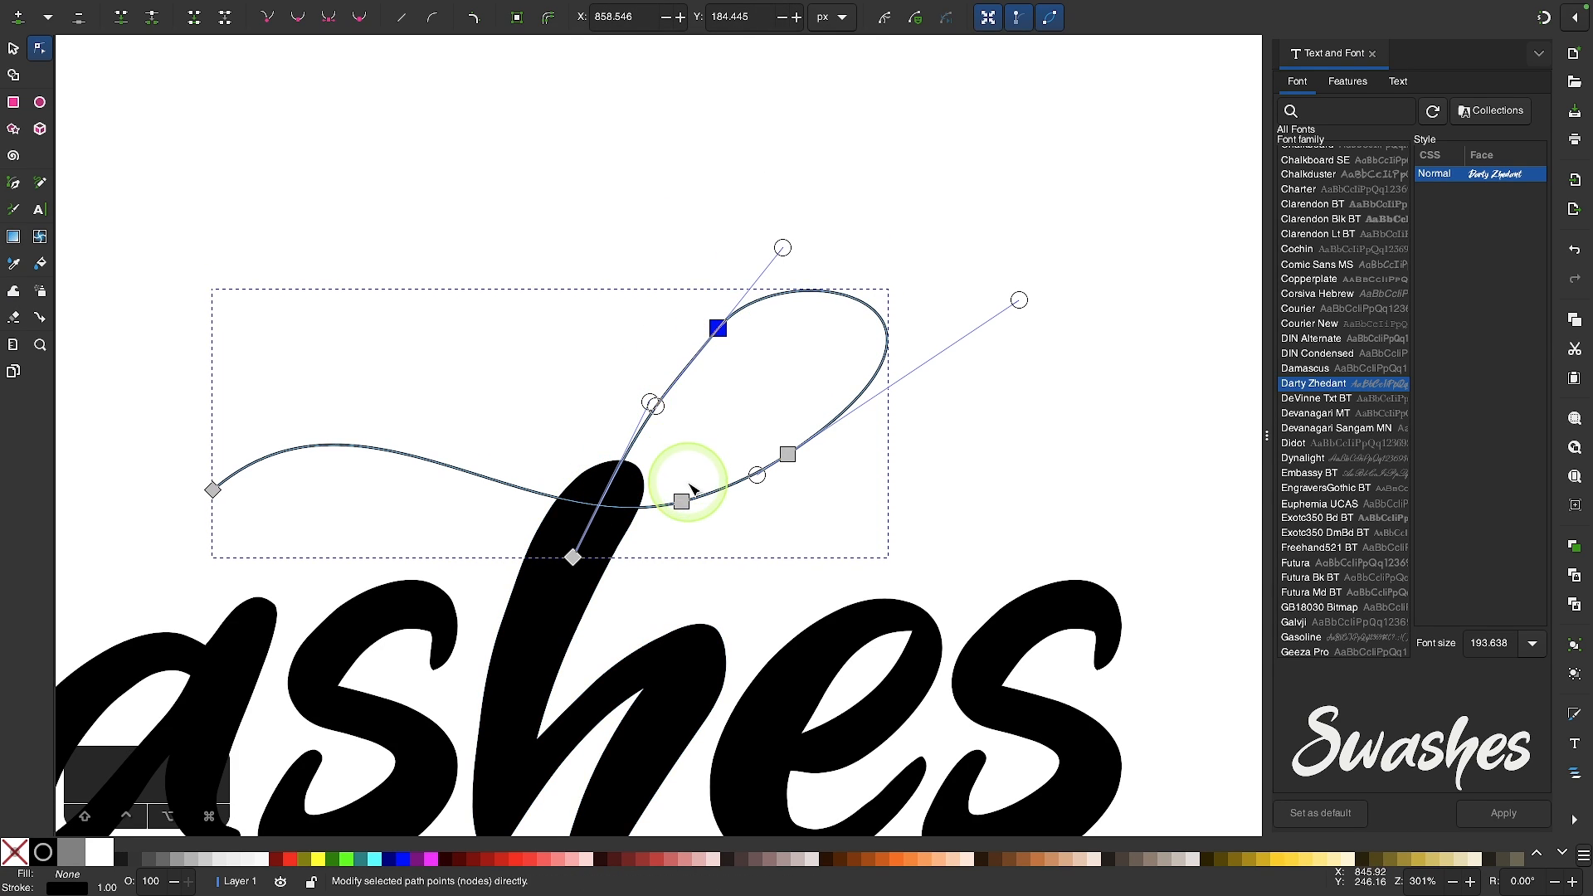
pyautogui.moveTo(681, 501); pyautogui.dragTo(875, 471)
pyautogui.press('BackSpace')
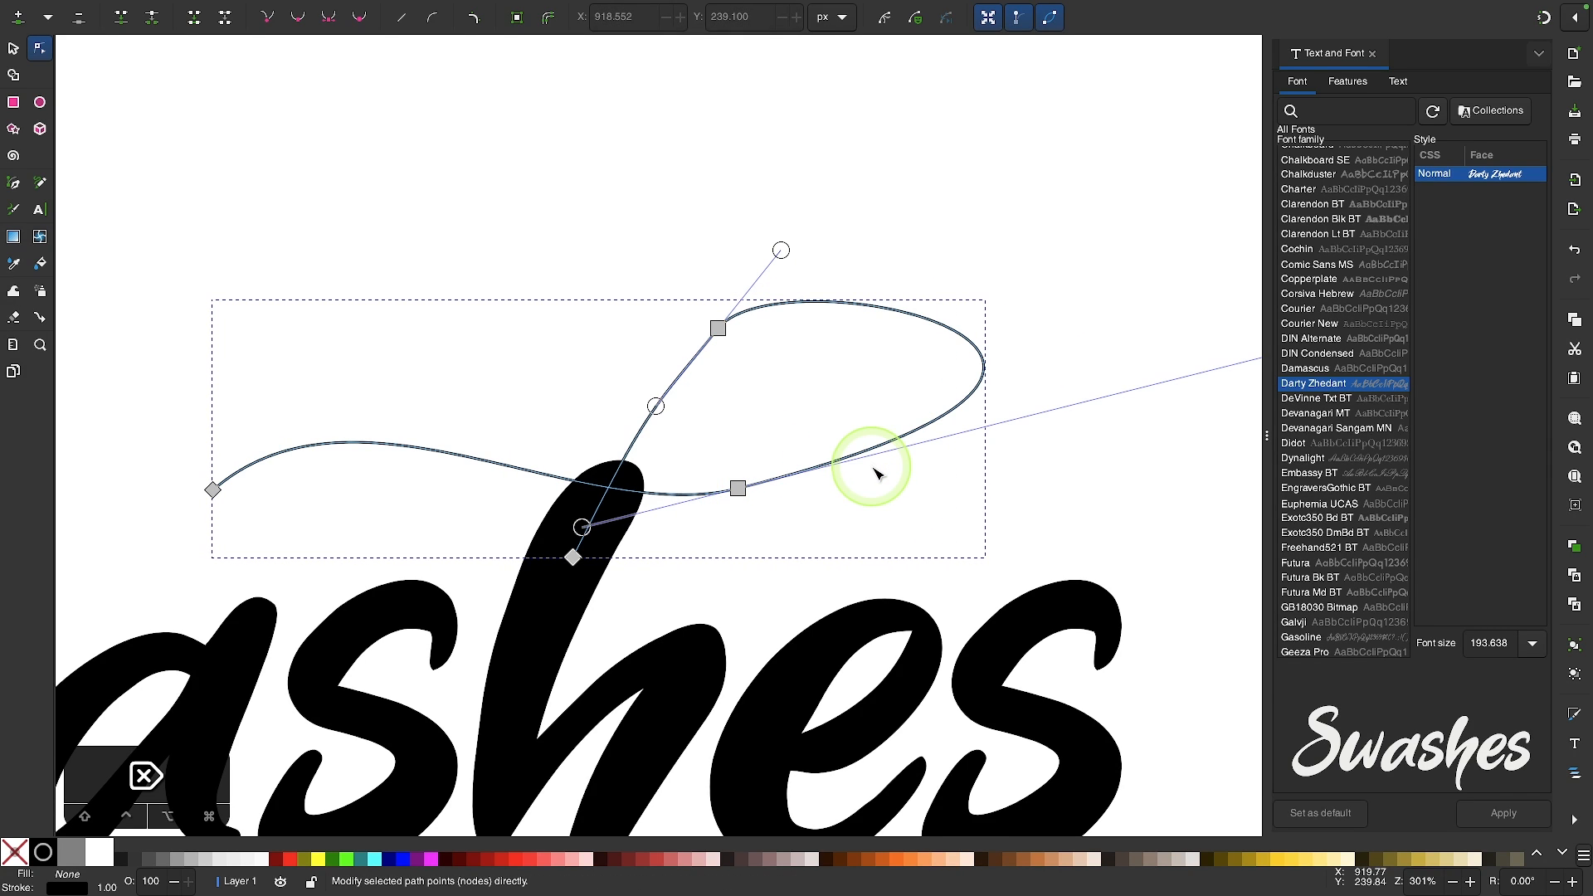
# - Shorten the handle of the loop's lower node and adjust the upper node's handle to make the loop rounder
pyautogui.scroll(-3, 764, 345)
pyautogui.moveTo(1105, 378); pyautogui.dragTo(794, 429)
pyautogui.scroll(2, 567, 415)
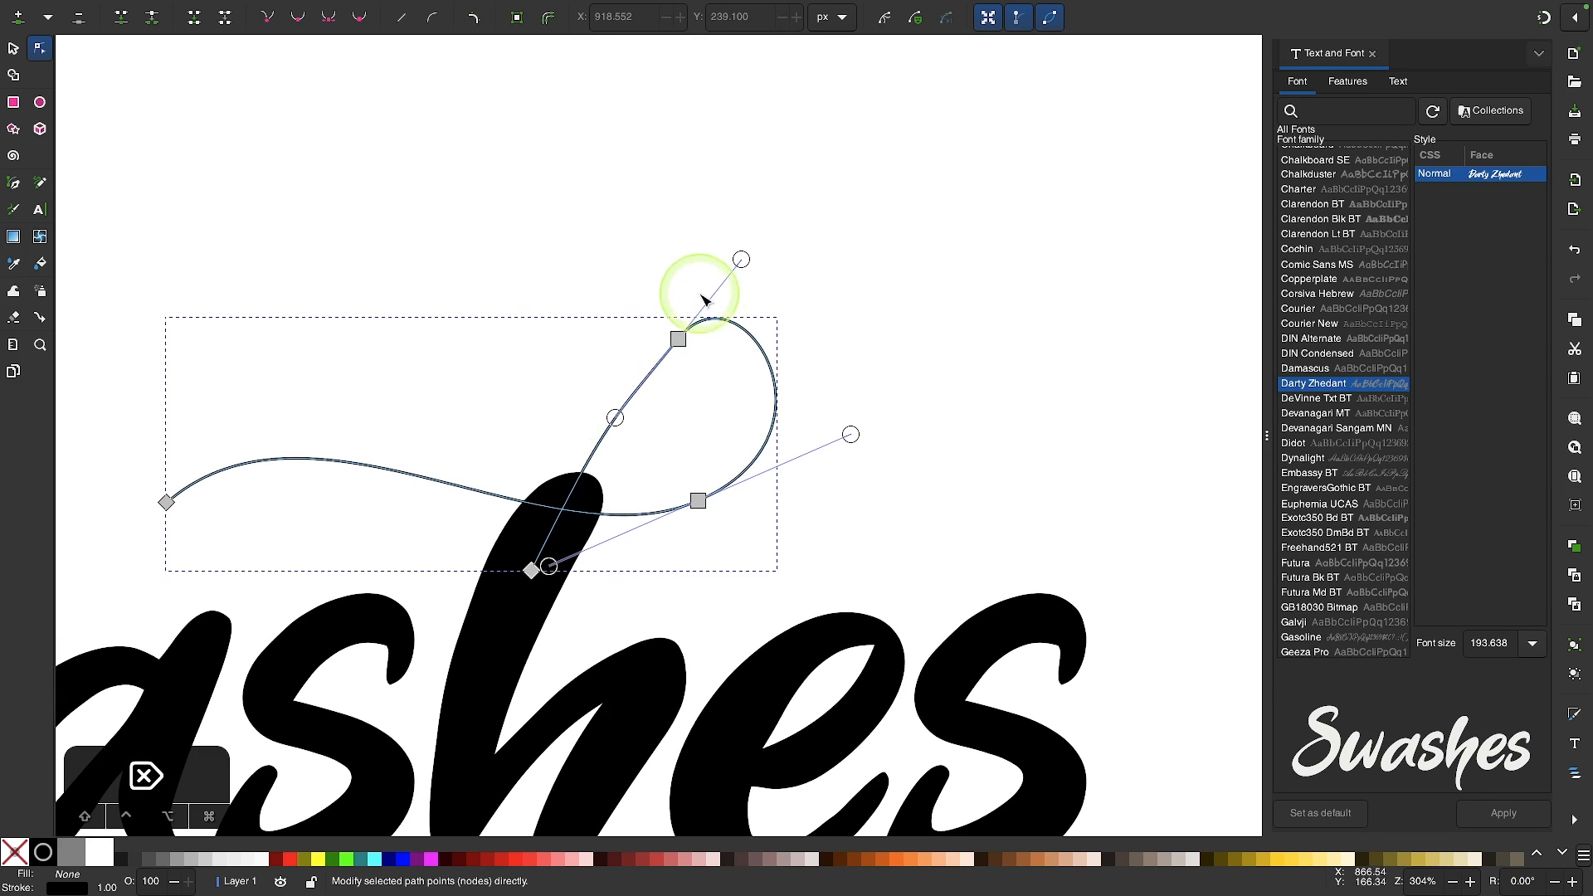
pyautogui.moveTo(739, 257)
pyautogui.mouseDown()
pyautogui.moveTo(754, 299)
pyautogui.moveTo(736, 280)
pyautogui.mouseUp()
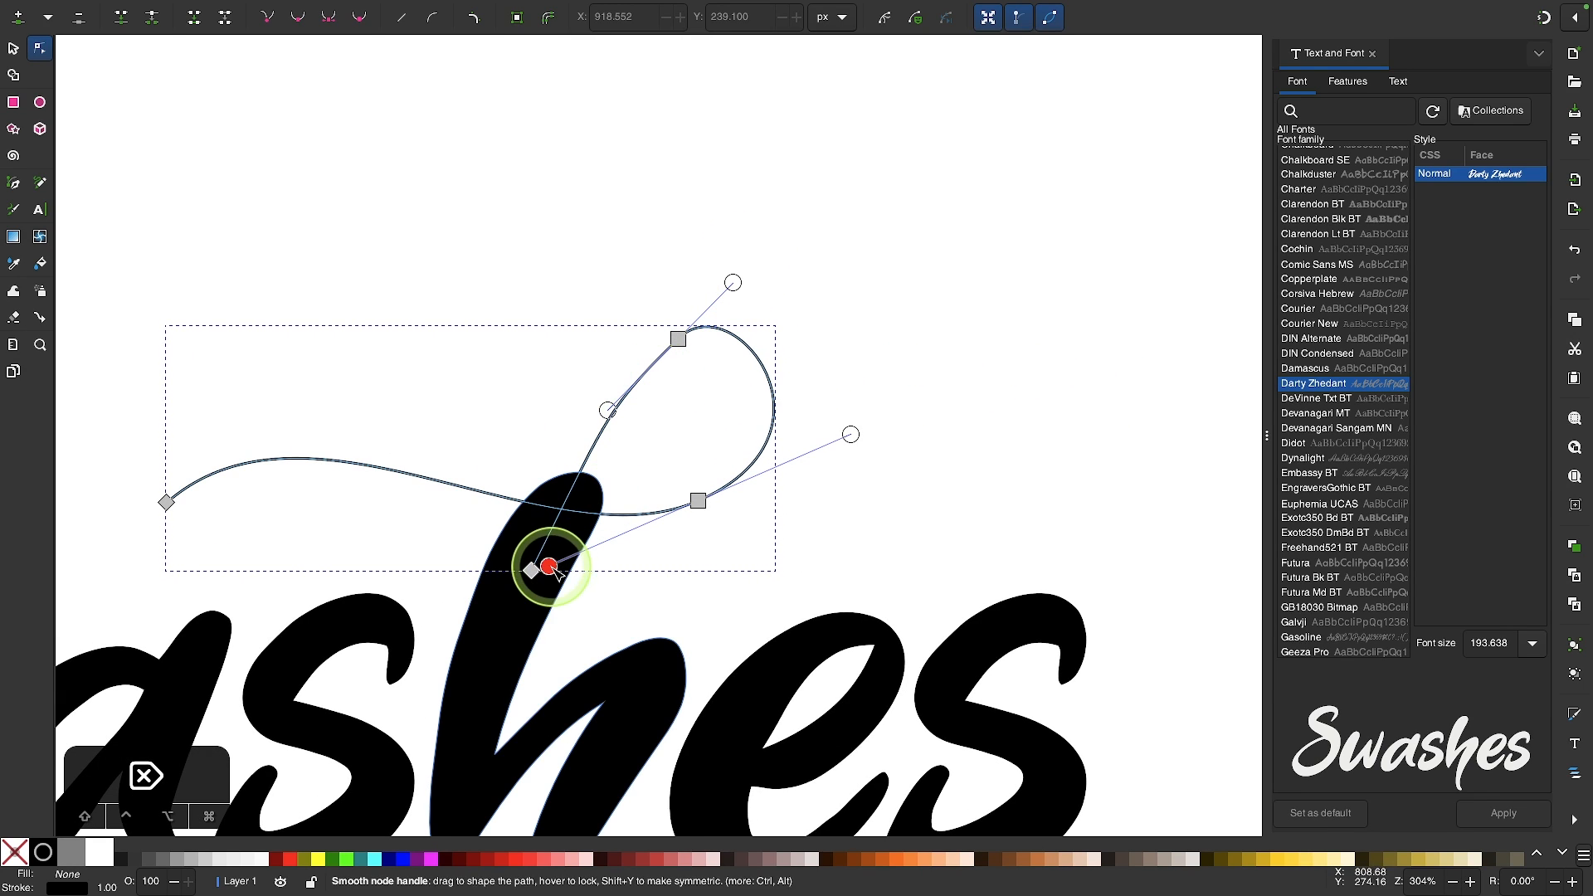
# - Extend the swash's starting node down into the h's stem and adjust the nearby handles so the curve follows the stem's slant
pyautogui.click(532, 569)
pyautogui.moveTo(607, 411); pyautogui.dragTo(634, 365)
pyautogui.scroll(2, 558, 498)
pyautogui.moveTo(806, 478); pyautogui.dragTo(799, 441)
pyautogui.moveTo(602, 563); pyautogui.dragTo(573, 605)
pyautogui.scroll(-2, 640, 605)
pyautogui.hscroll(2, 639, 604)
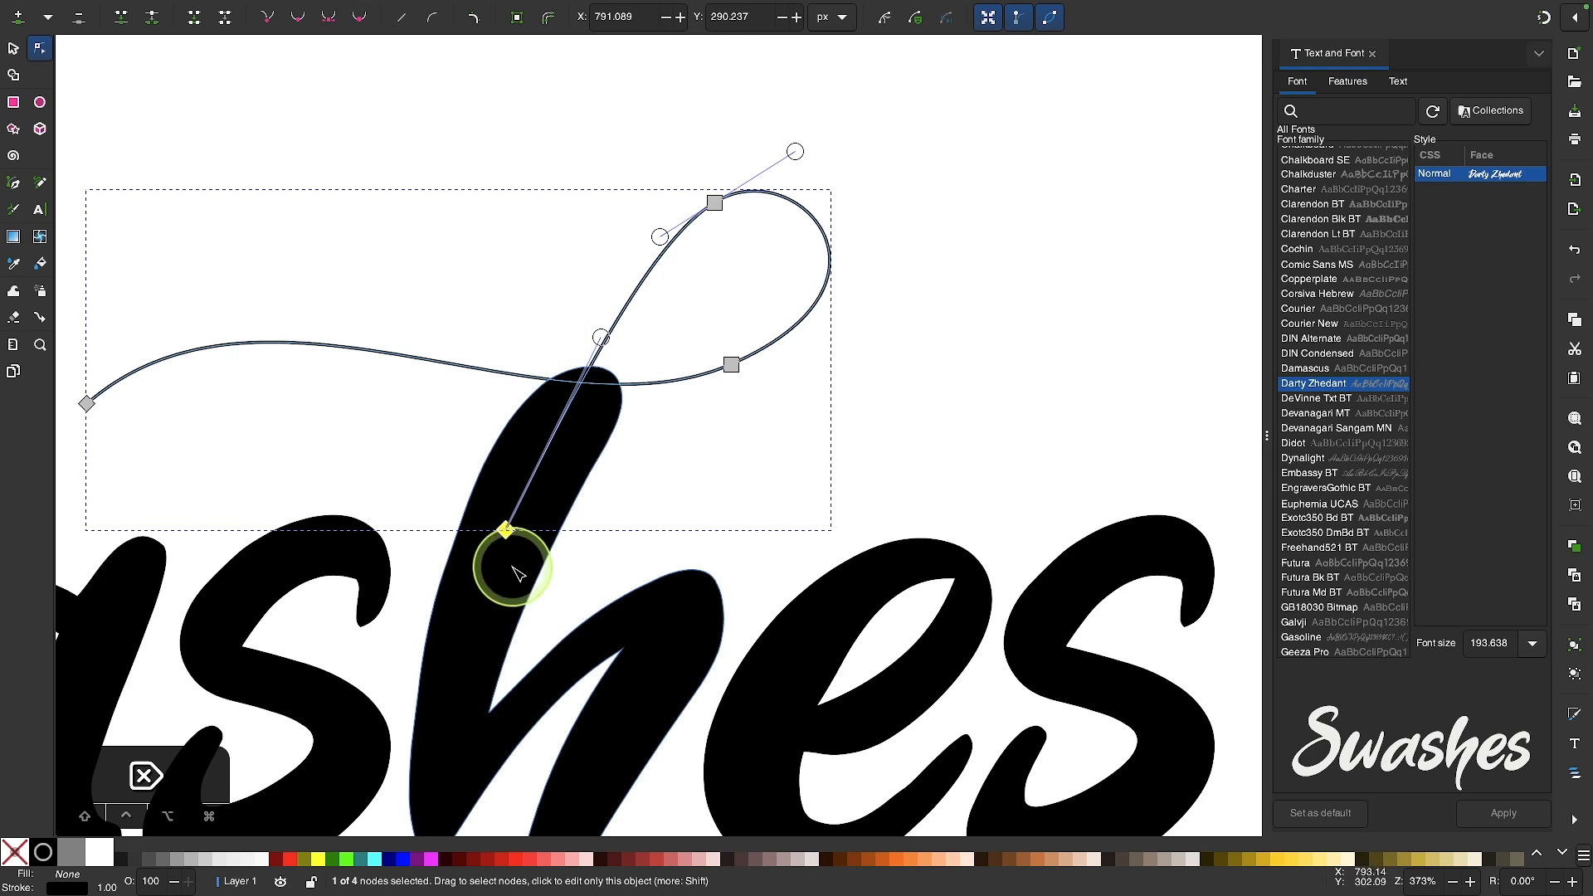
pyautogui.moveTo(600, 337); pyautogui.dragTo(573, 378)
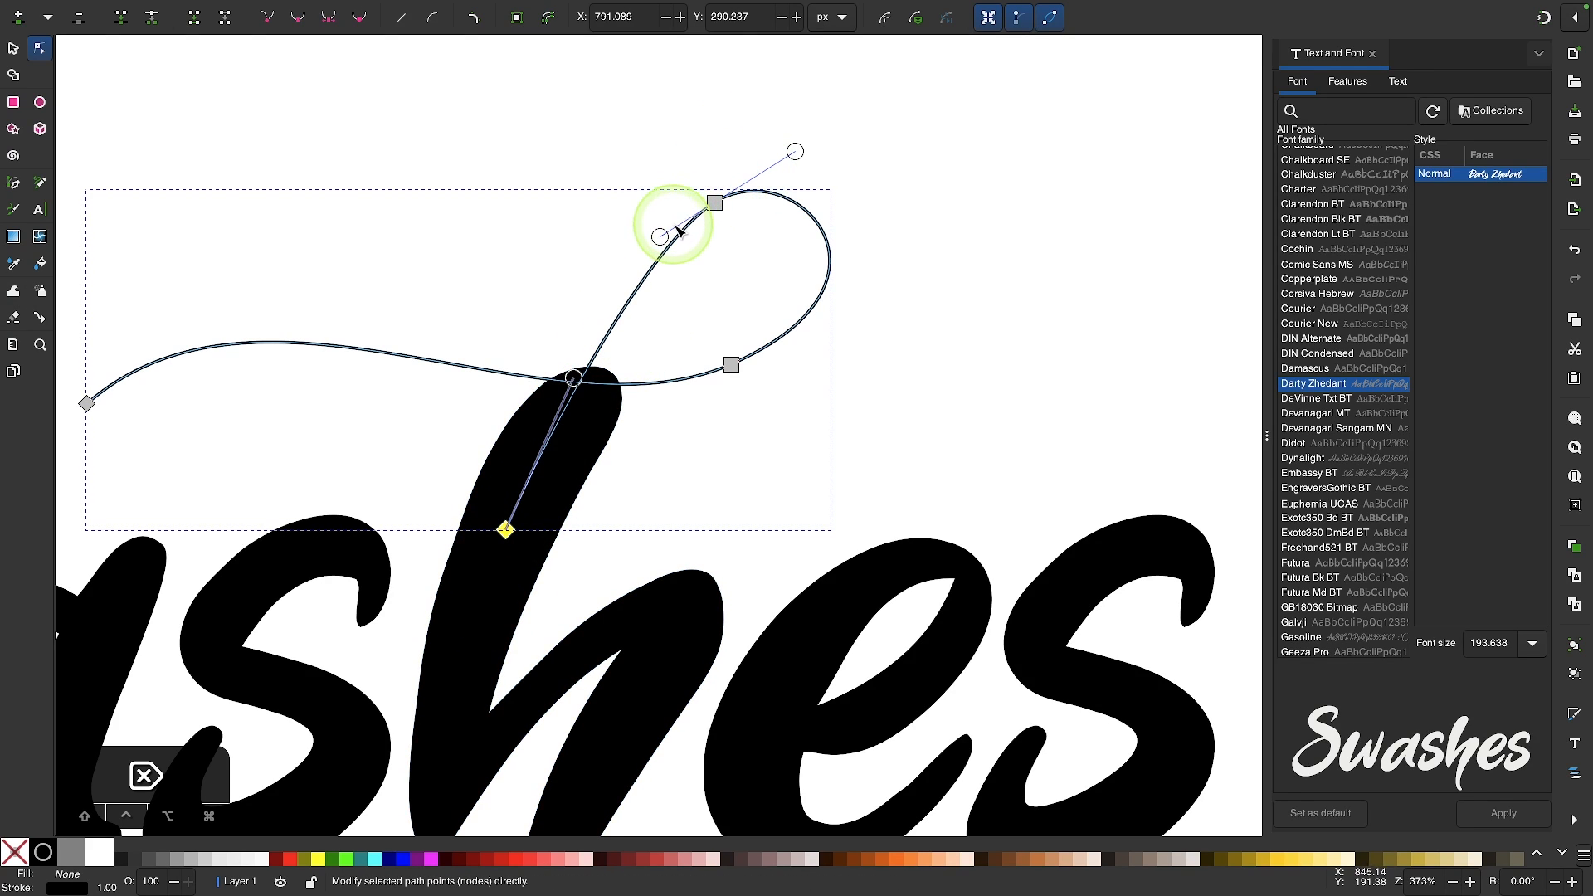
# - Smooth the swash by adjusting the upper node's handles, shifting the loop's lower node inward, and shortening the left end's handle
pyautogui.moveTo(660, 237); pyautogui.dragTo(645, 226)
pyautogui.moveTo(806, 171); pyautogui.dragTo(792, 172)
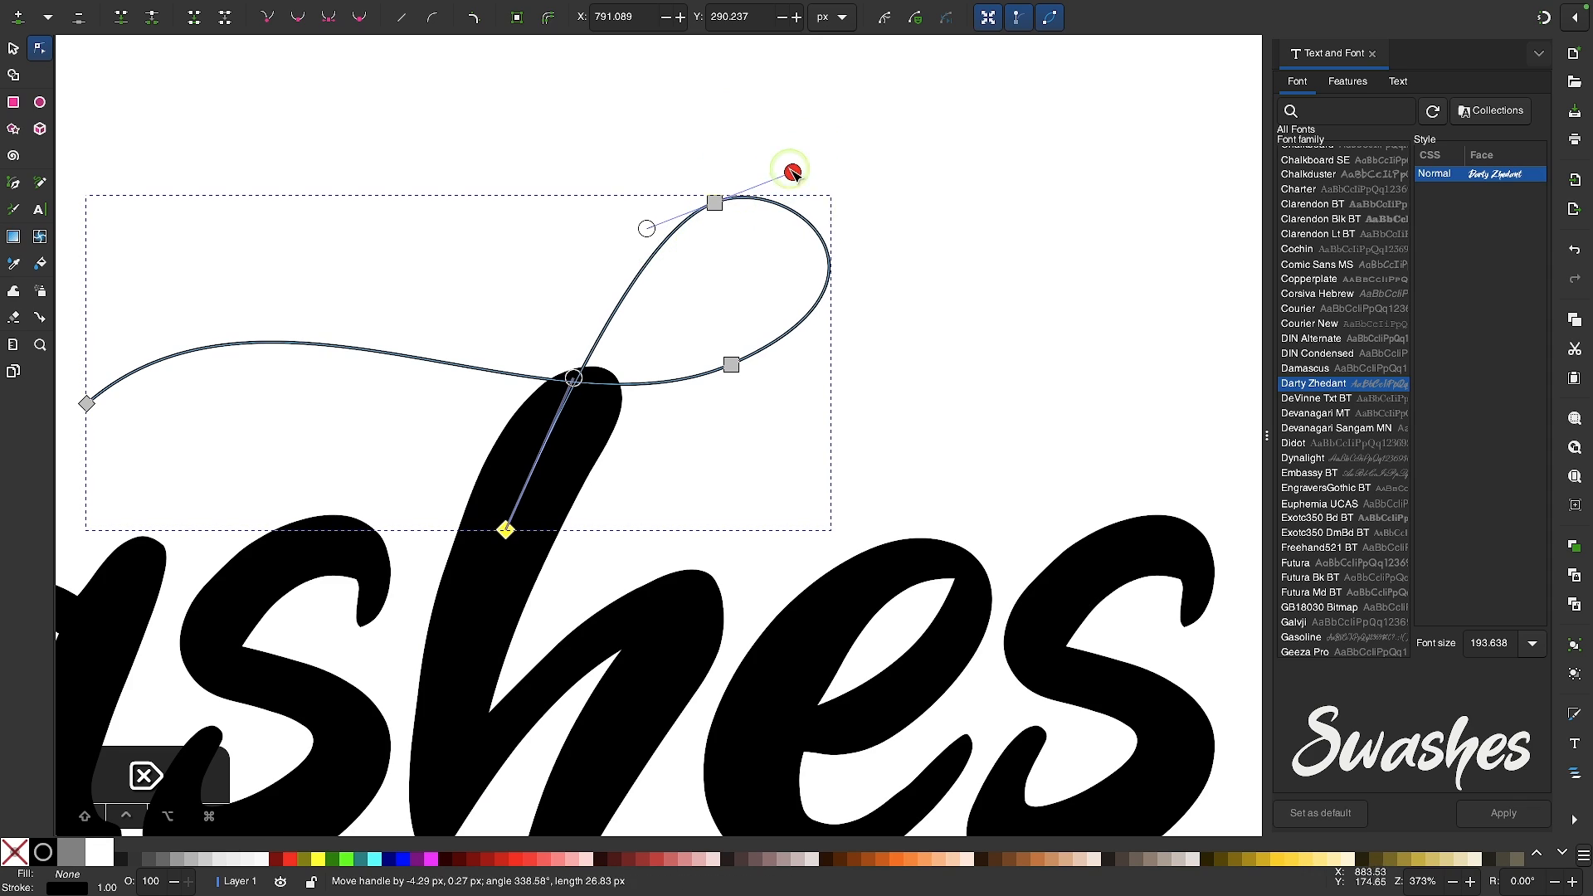
pyautogui.moveTo(731, 364); pyautogui.dragTo(686, 368)
pyautogui.hscroll(-5, 606, 323)
pyautogui.scroll(1, 606, 323)
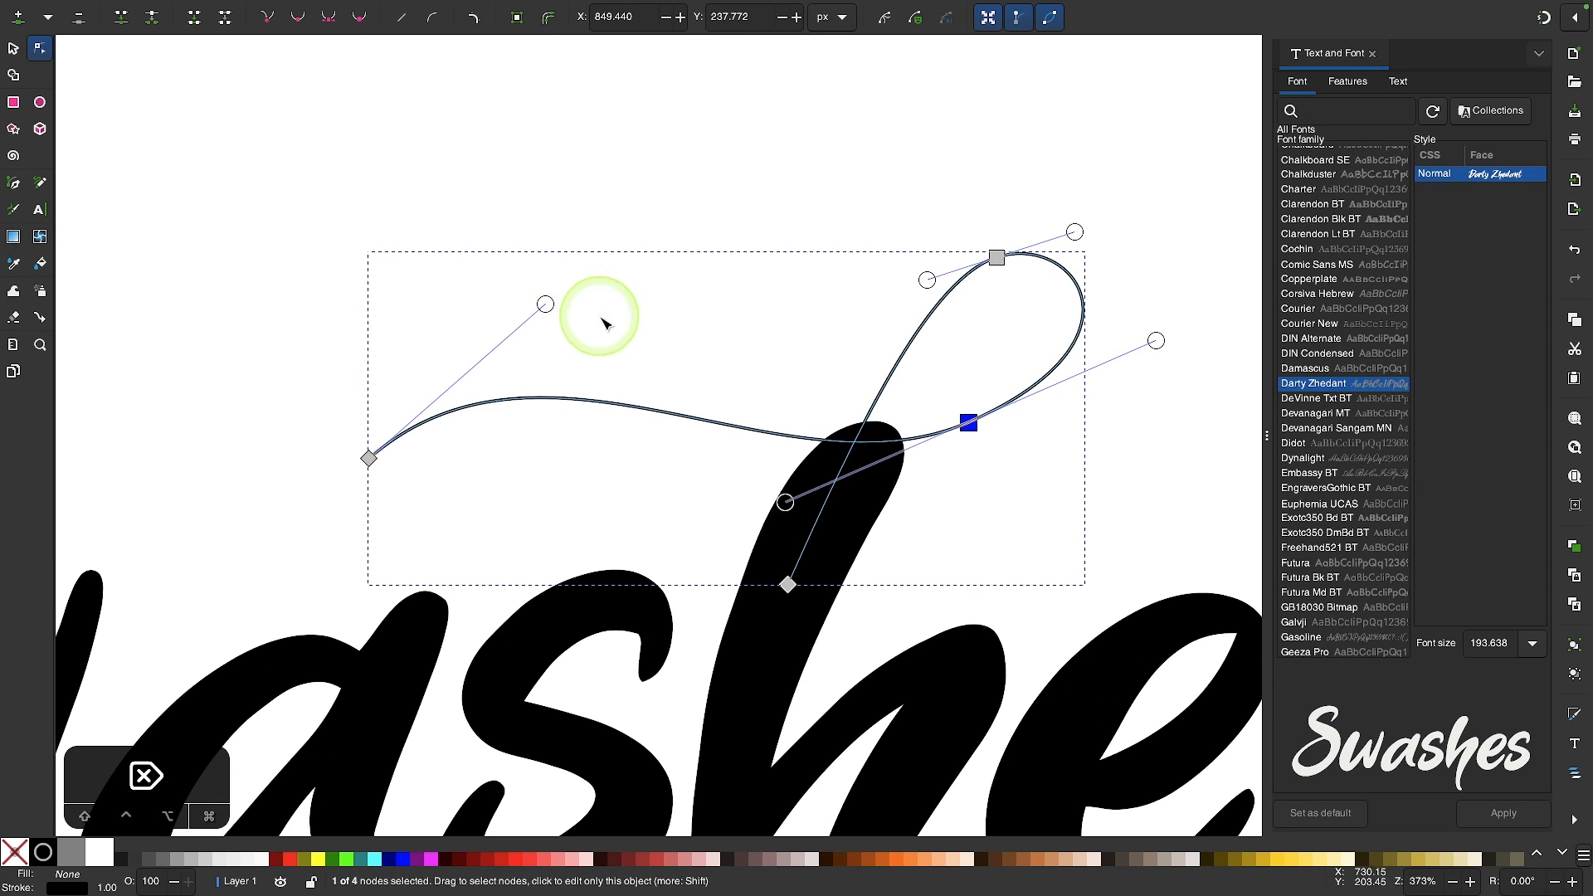
pyautogui.moveTo(545, 304); pyautogui.dragTo(514, 320)
pyautogui.hscroll(5, 796, 313)
pyautogui.scroll(-1, 796, 313)
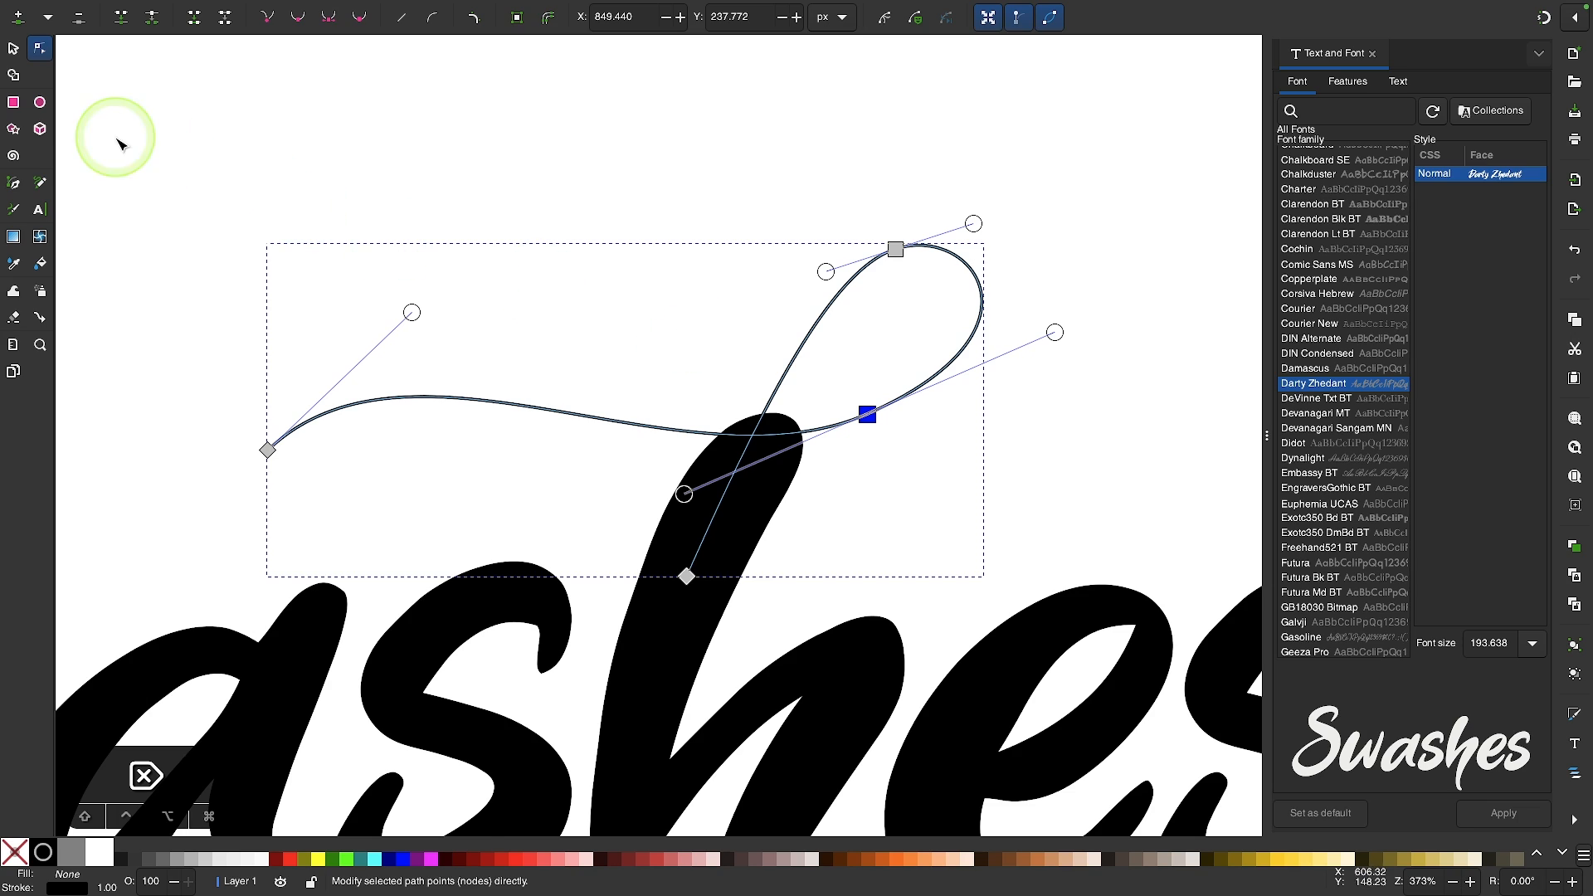
# - Move the whole swash up and right so its curve crosses just above the h, and rotate it slightly clockwise
pyautogui.click(14, 50)
pyautogui.click(739, 349)
pyautogui.click(668, 433)
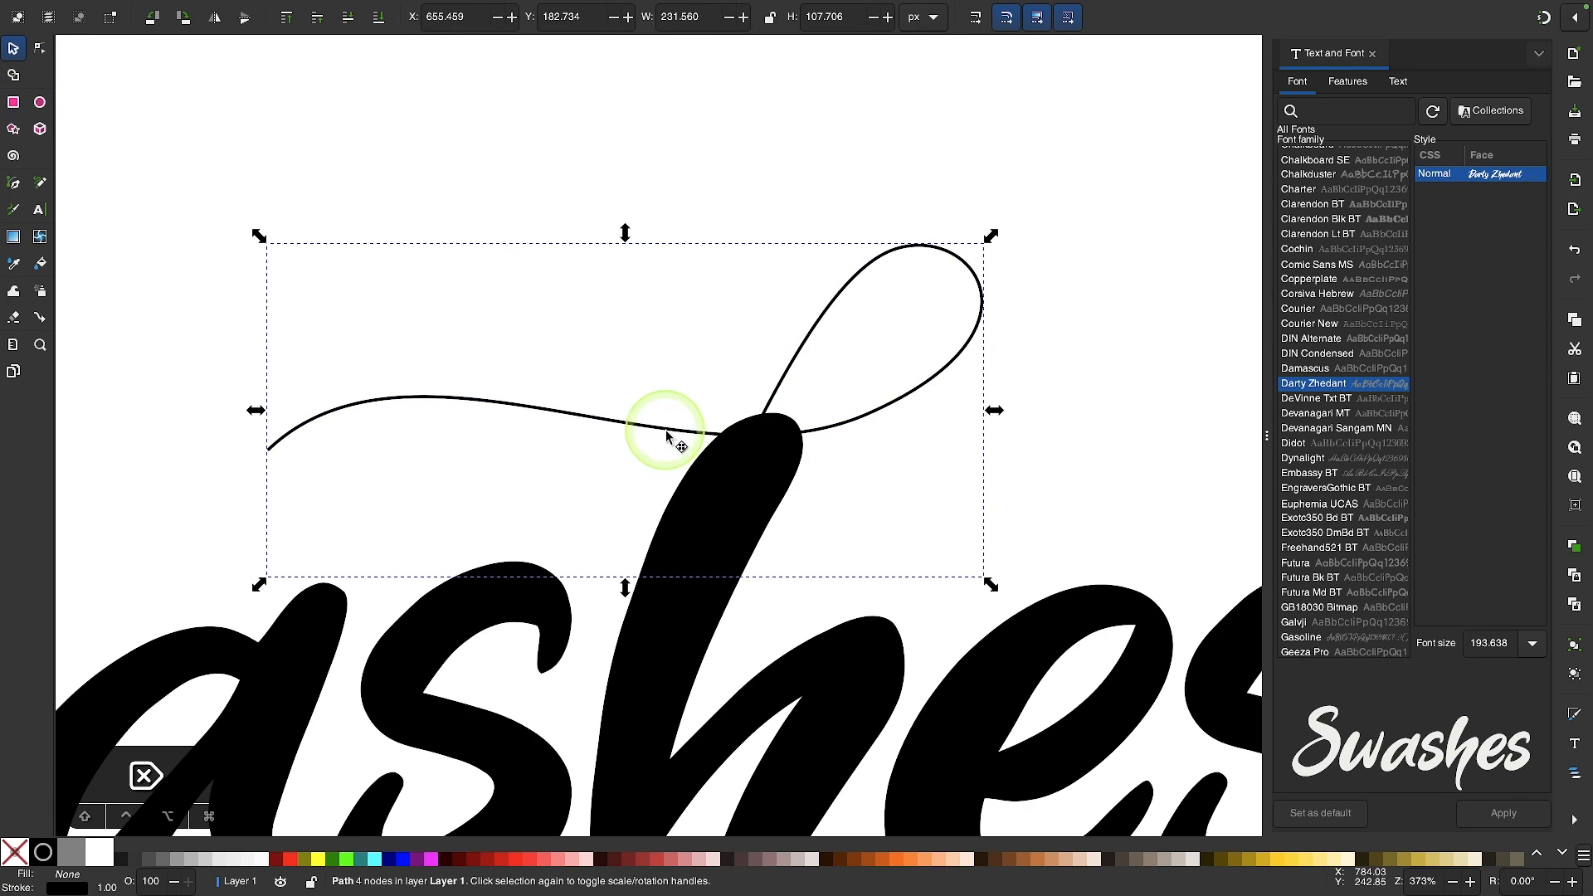
pyautogui.moveTo(668, 433); pyautogui.dragTo(702, 385)
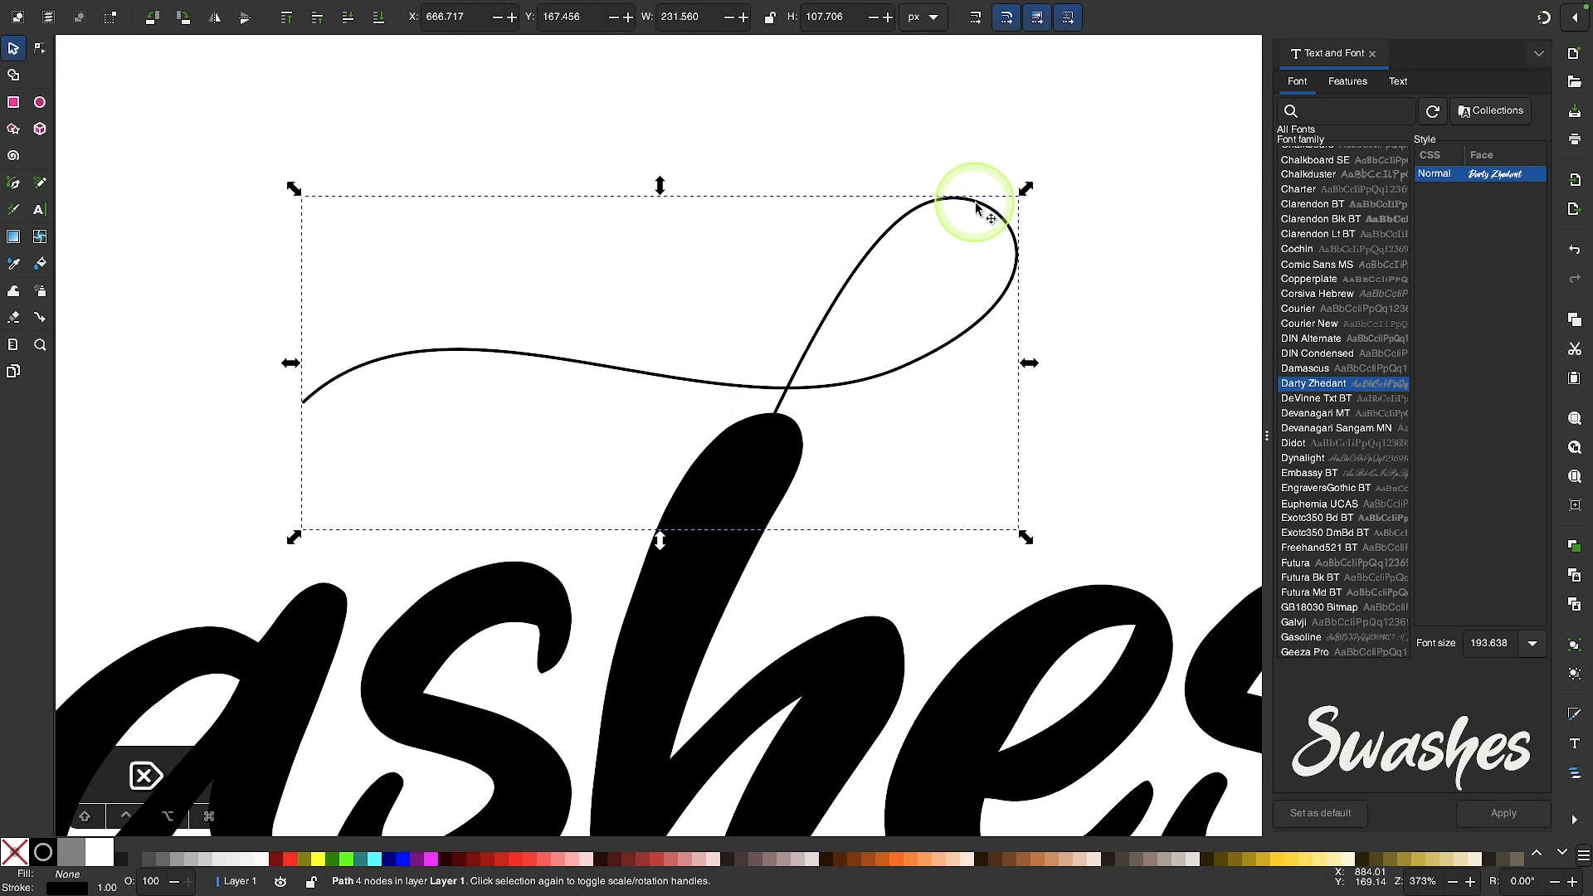
pyautogui.moveTo(1021, 199); pyautogui.dragTo(1053, 208)
pyautogui.click(717, 509)
pyautogui.click(779, 390)
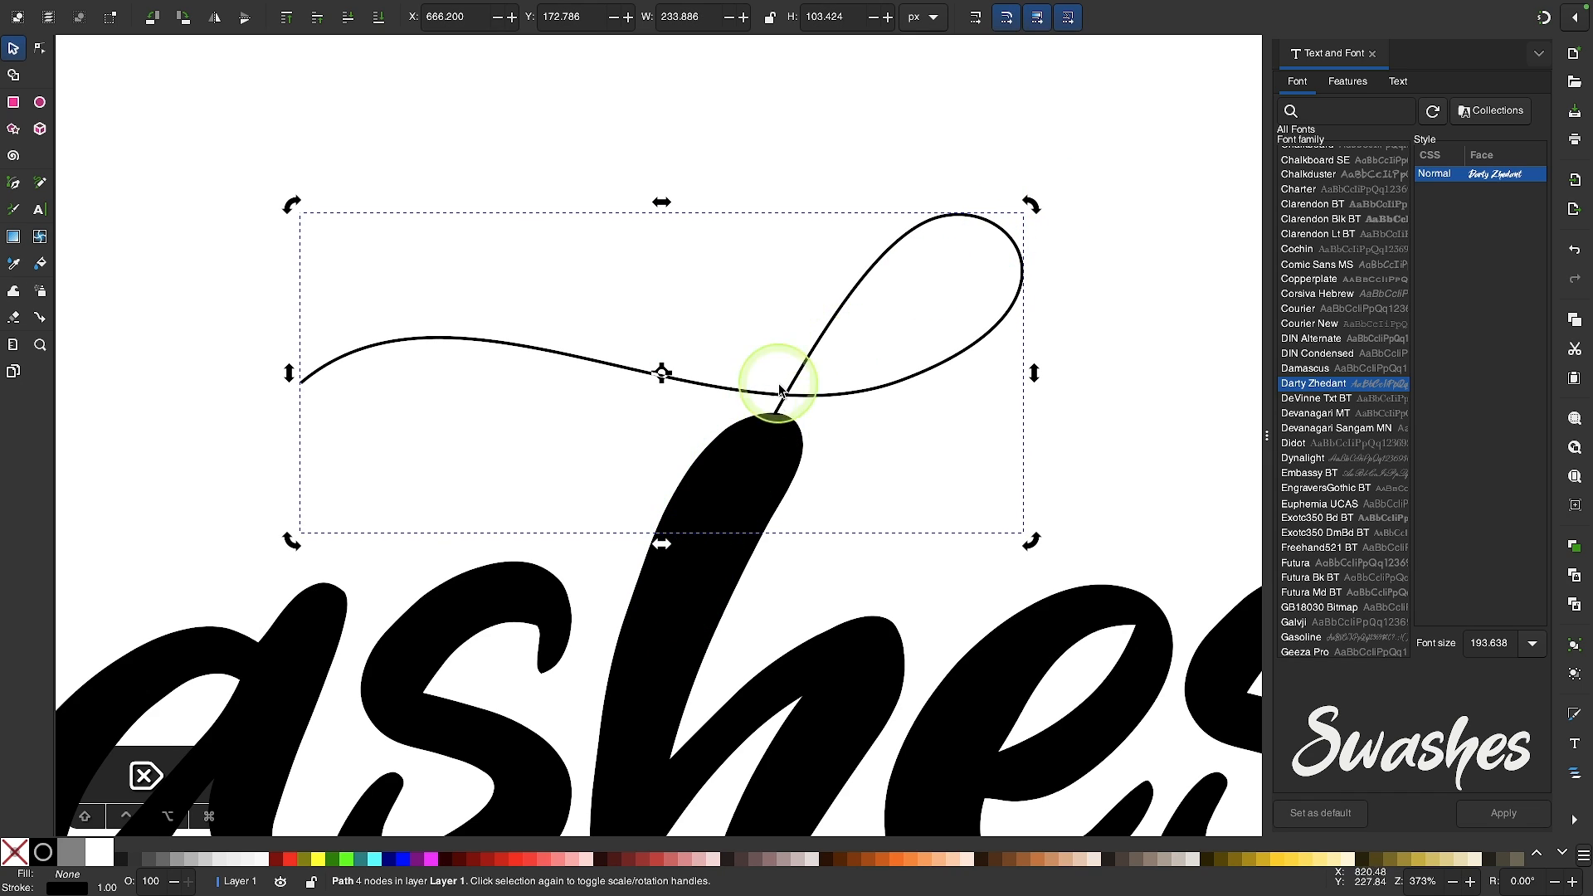
pyautogui.click(881, 266)
pyautogui.hscroll(3, 753, 378)
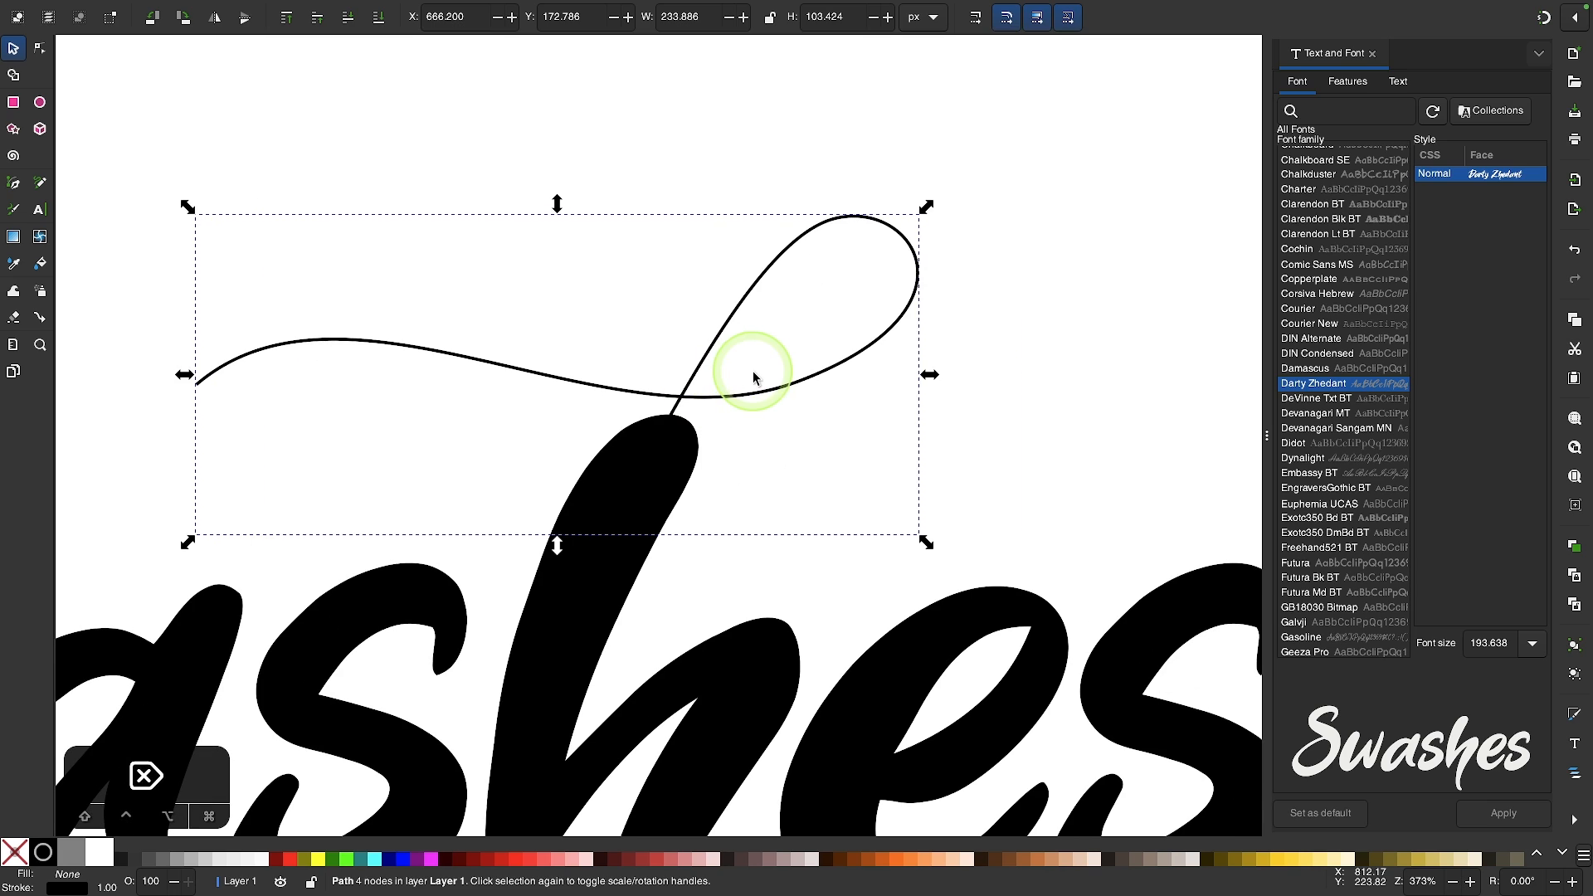
pyautogui.hscroll(-1, 670, 421)
pyautogui.scroll(1, 670, 421)
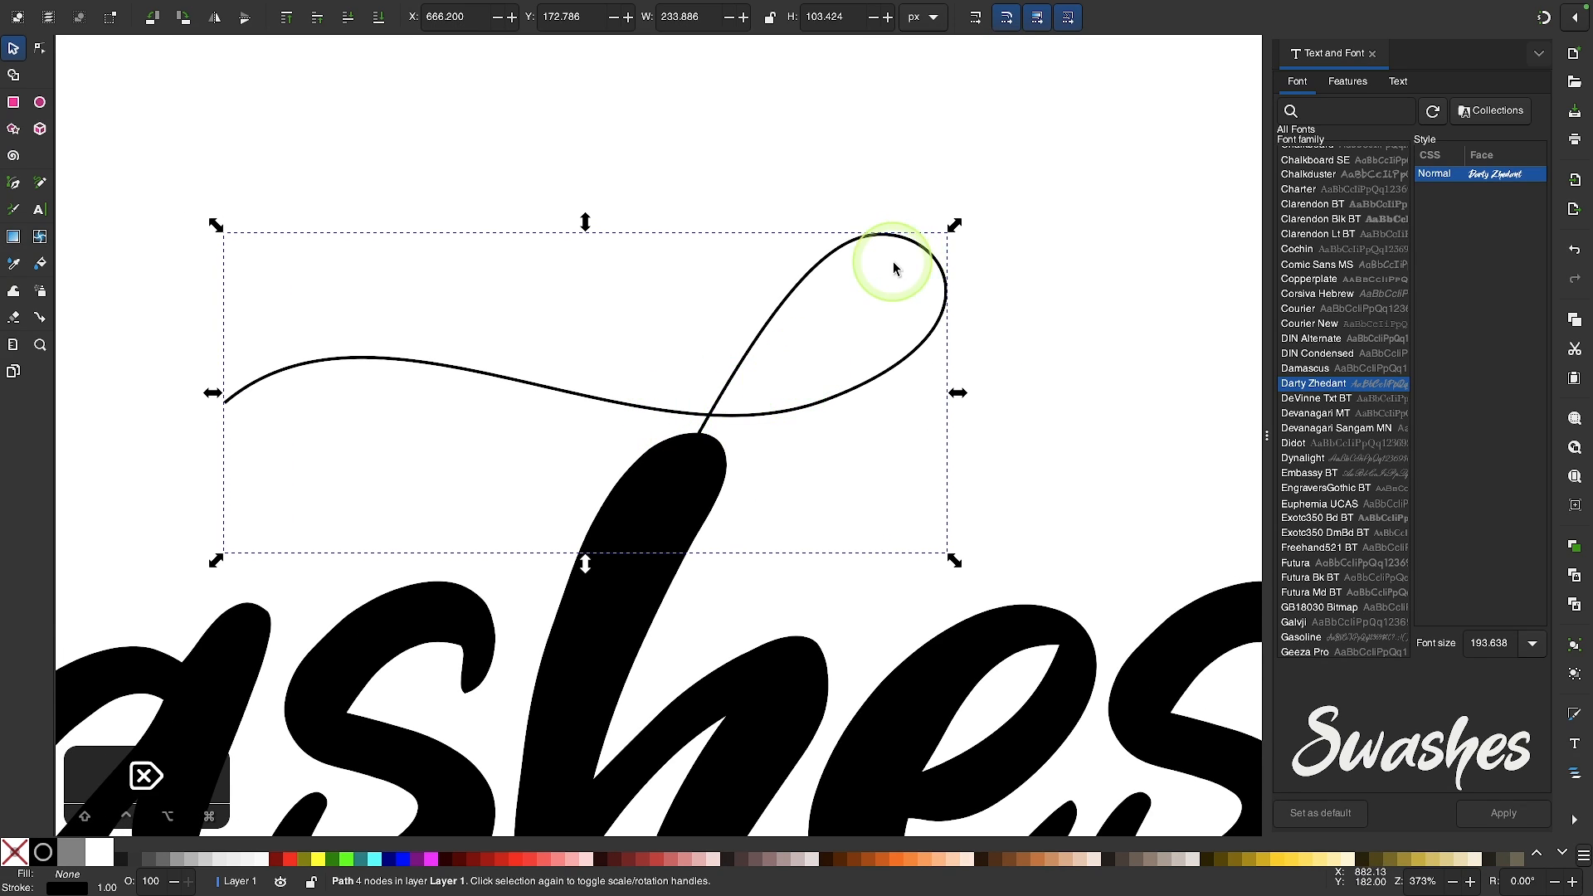
# - Apply the Power stroke path effect to the swash path
pyautogui.moveTo(256, 10)
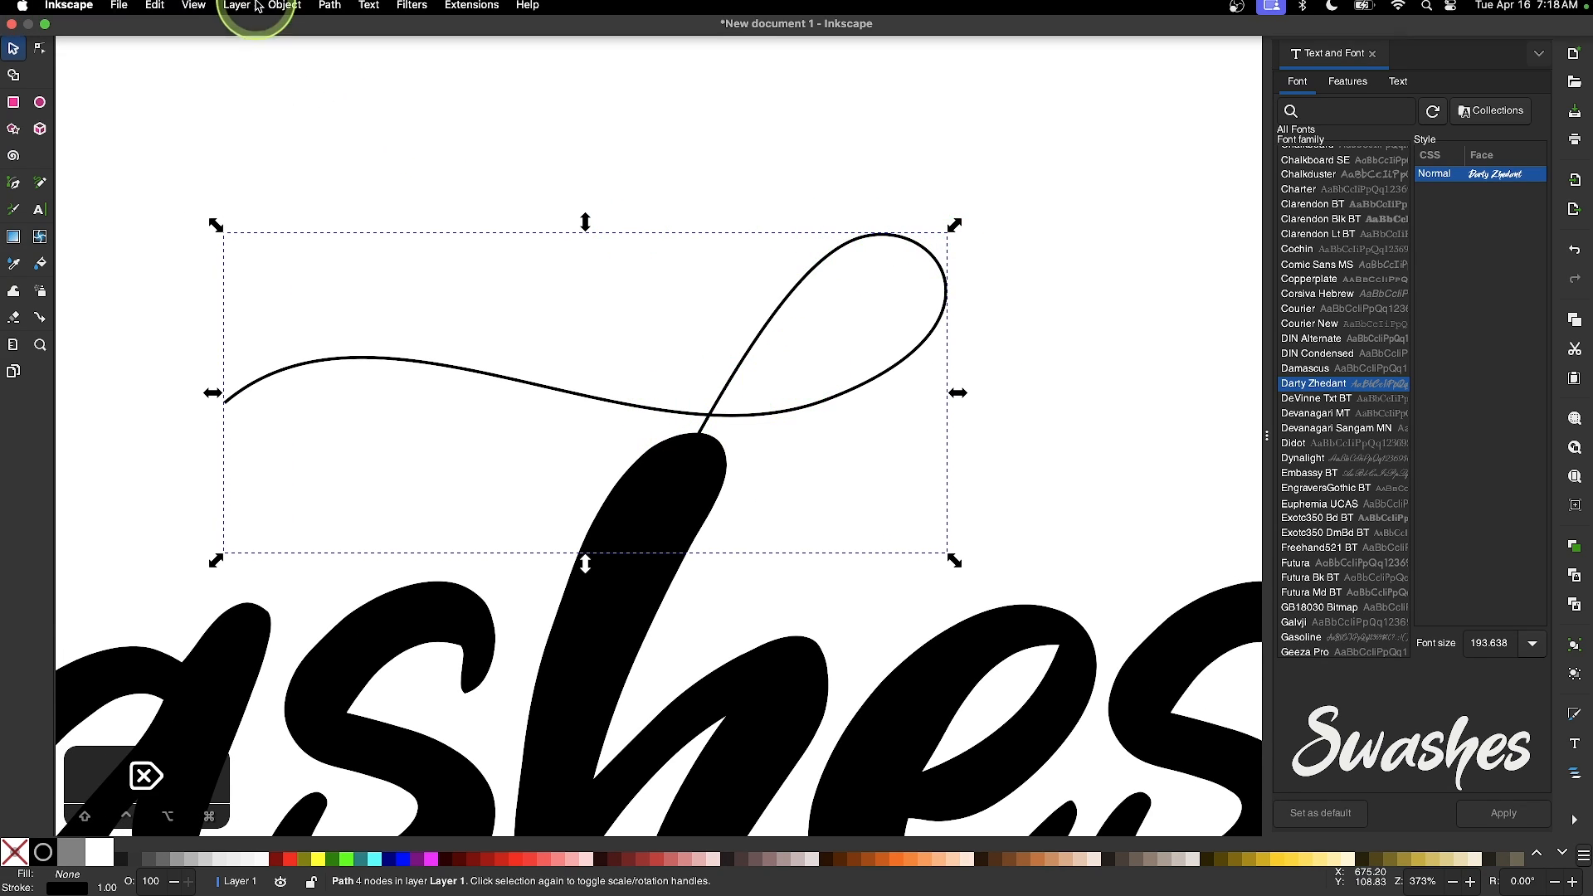
pyautogui.click(329, 10)
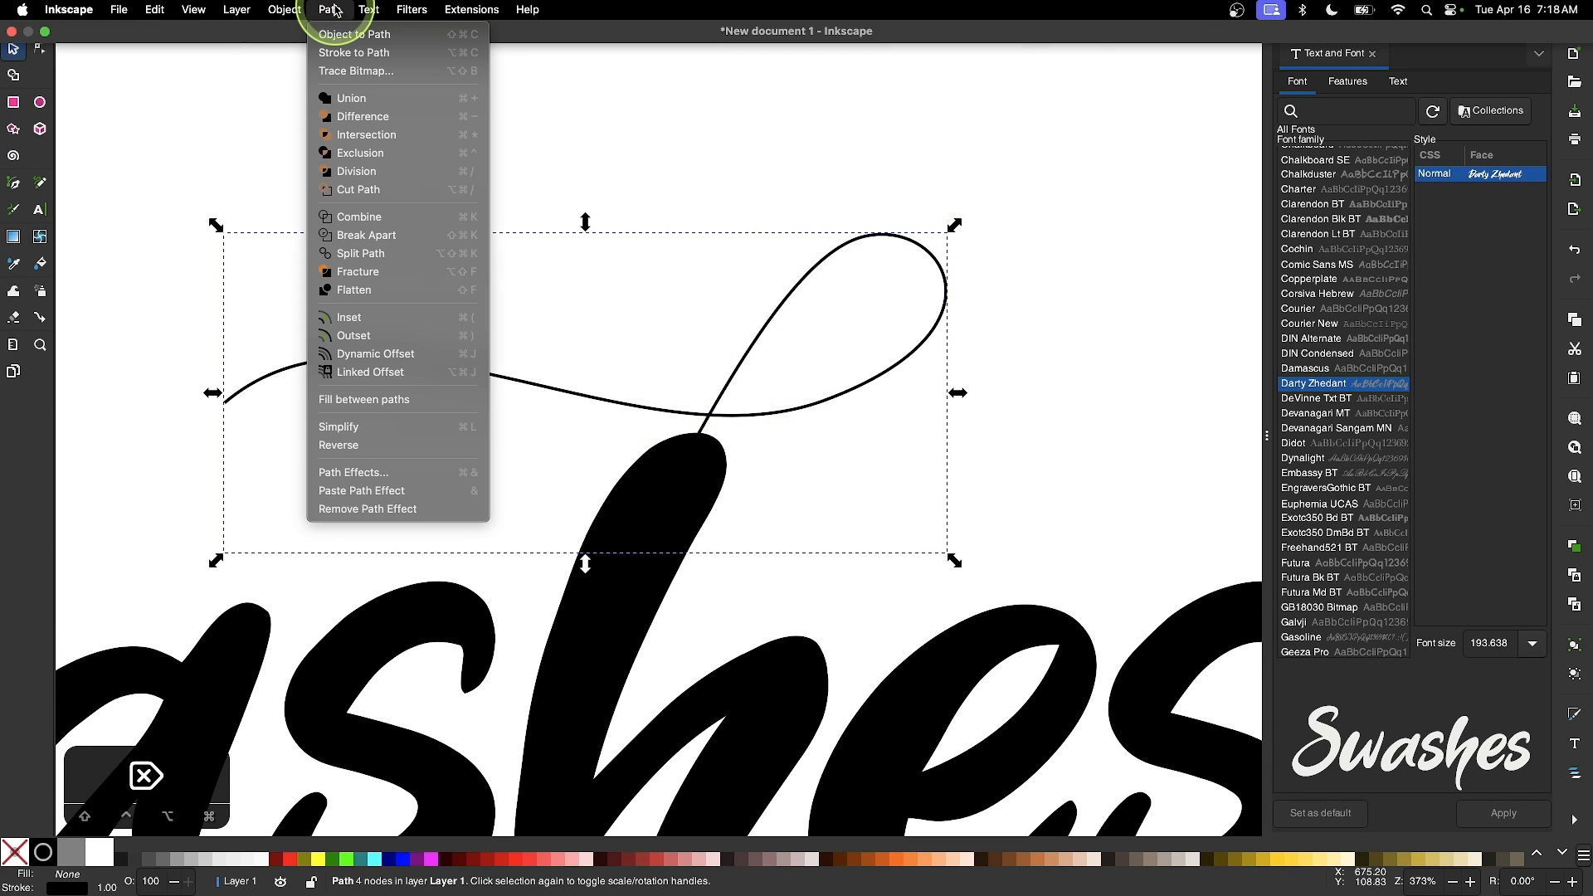
pyautogui.click(366, 472)
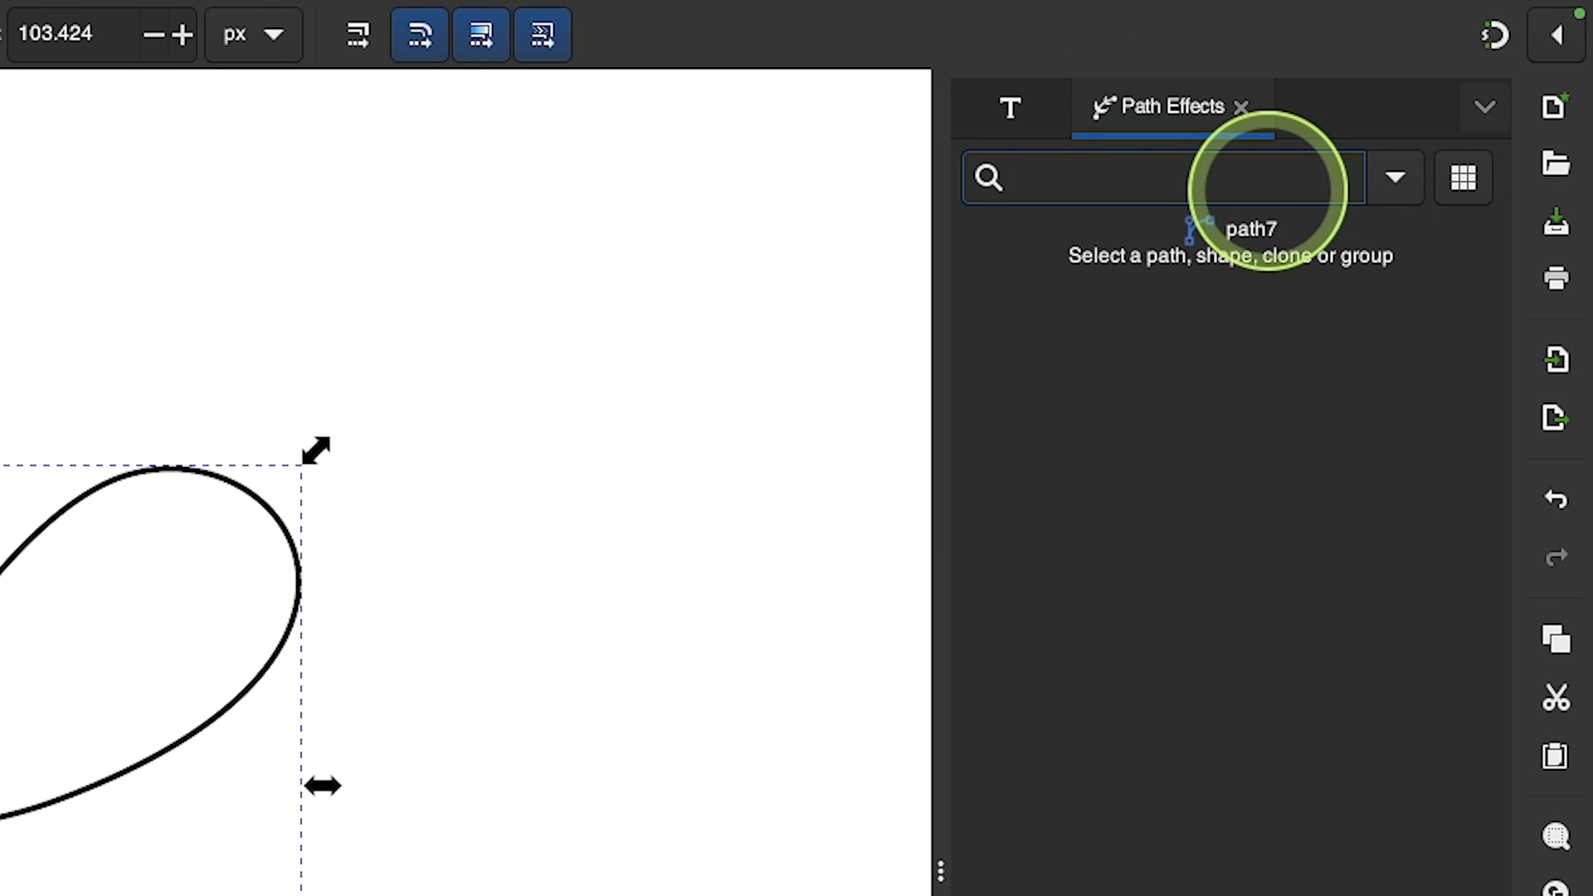
pyautogui.write('powe')
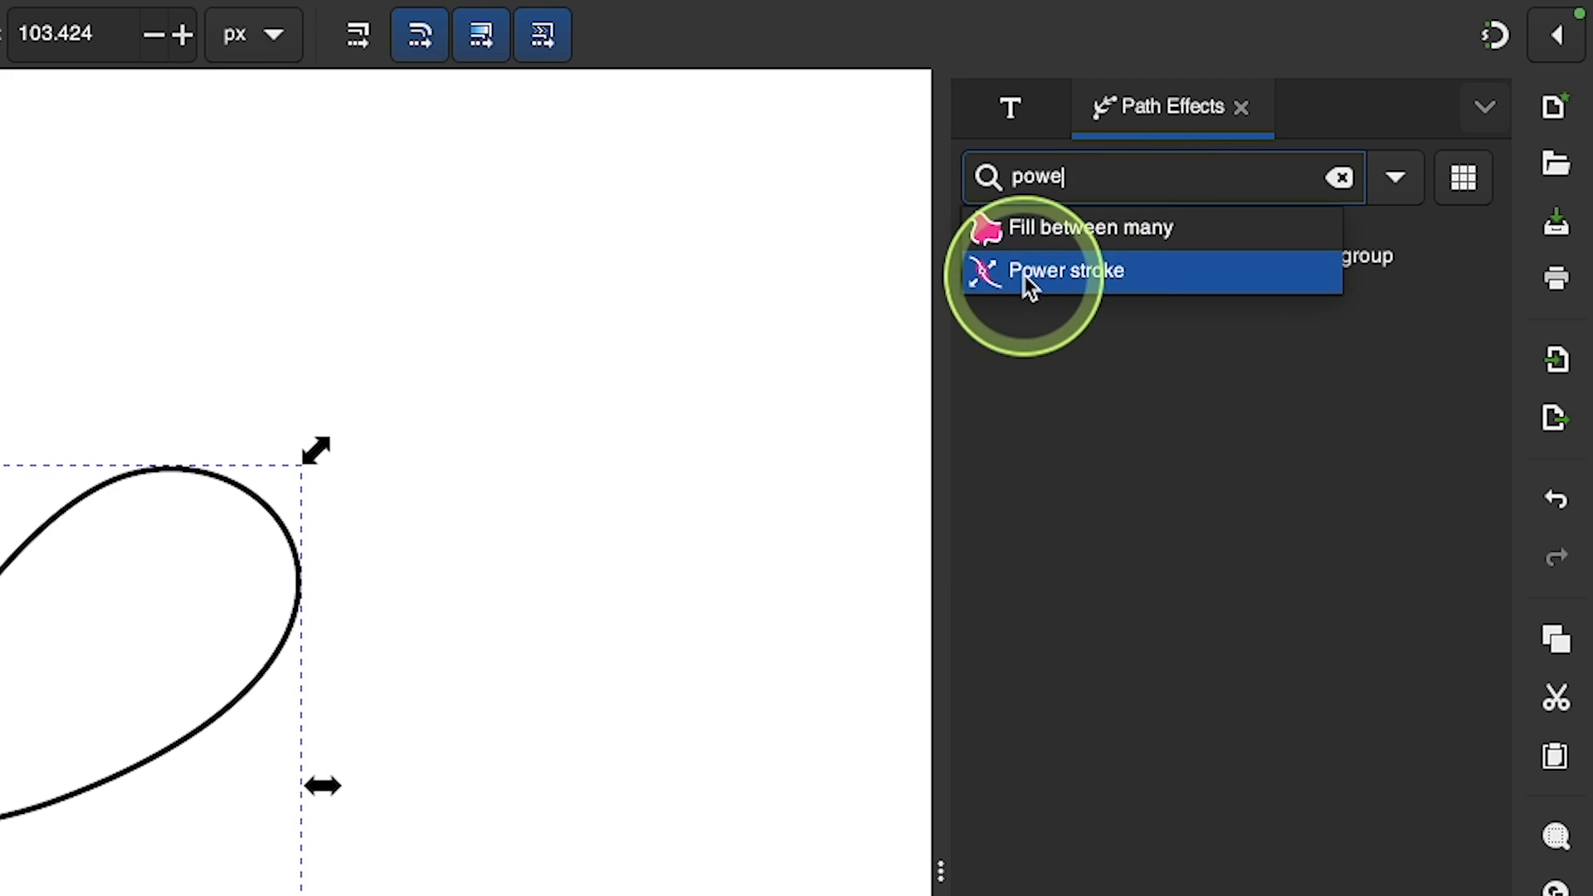
pyautogui.click(1033, 278)
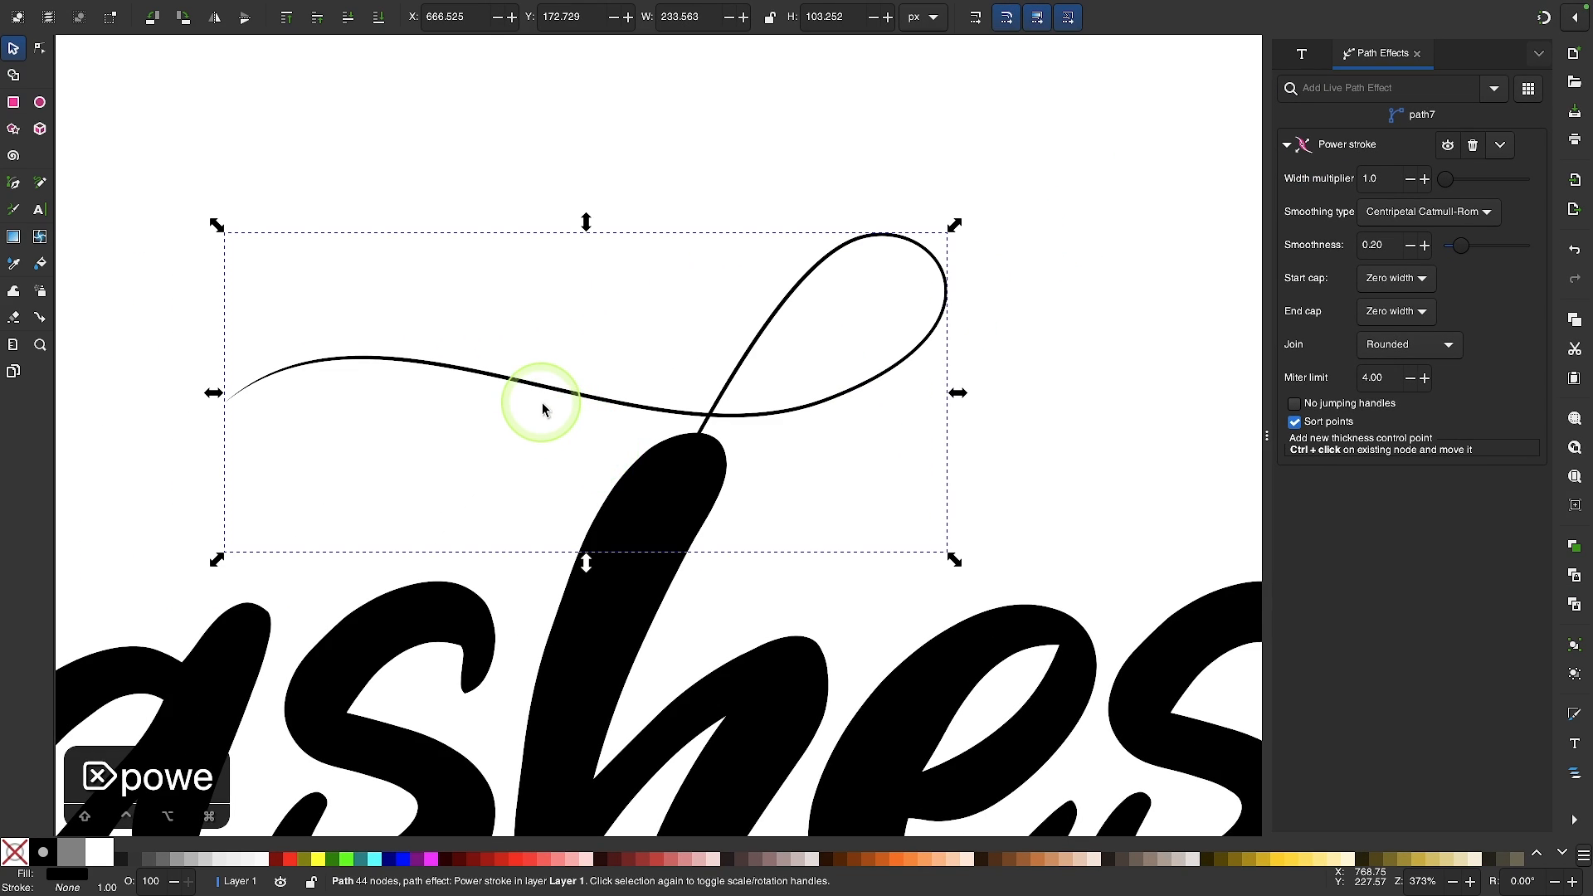
# - Widen the swash's stroke at the width control point inside the h to match the thickness of the letter's stem
pyautogui.click(42, 51)
pyautogui.scroll(1, 459, 291)
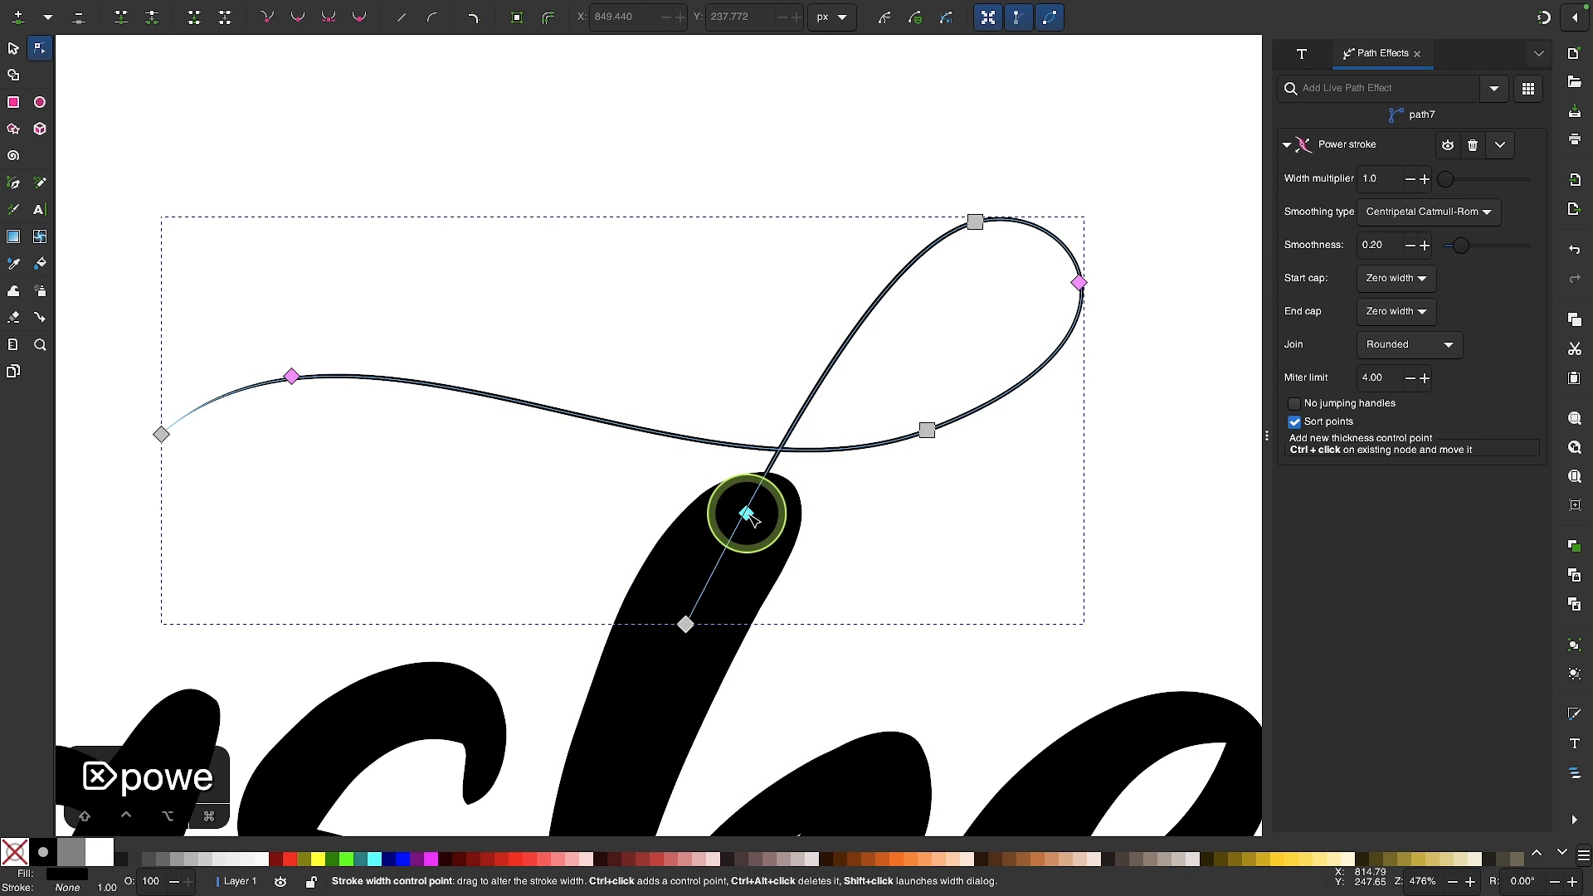
pyautogui.moveTo(747, 515)
pyautogui.mouseDown()
pyautogui.moveTo(761, 544)
pyautogui.moveTo(730, 586)
pyautogui.moveTo(759, 596)
pyautogui.mouseUp()
pyautogui.scroll(2, 688, 511)
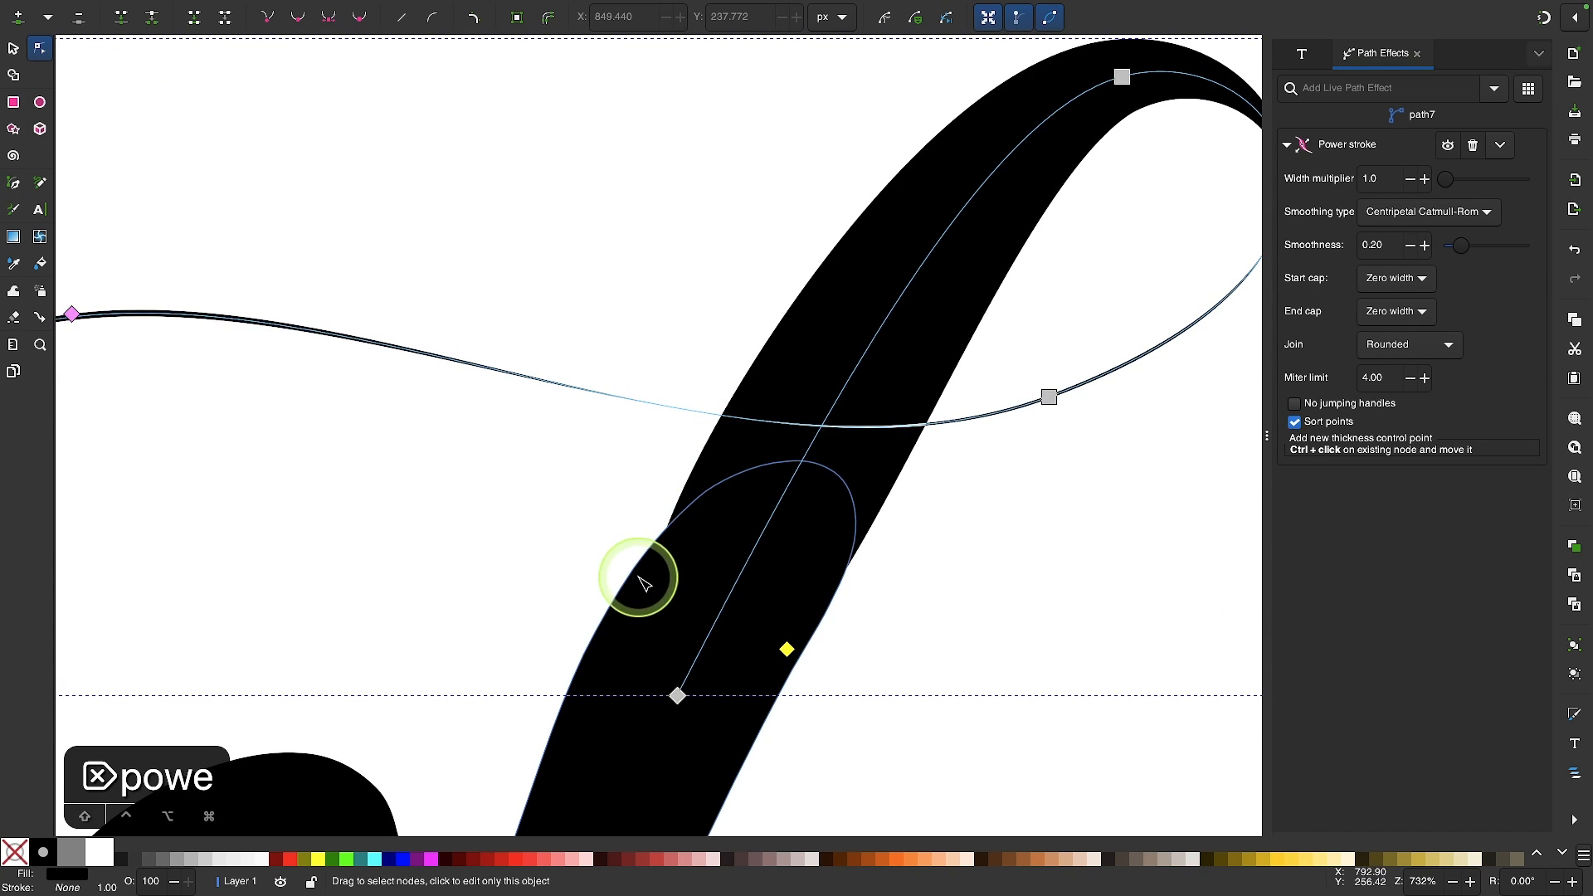
pyautogui.scroll(-2, 692, 481)
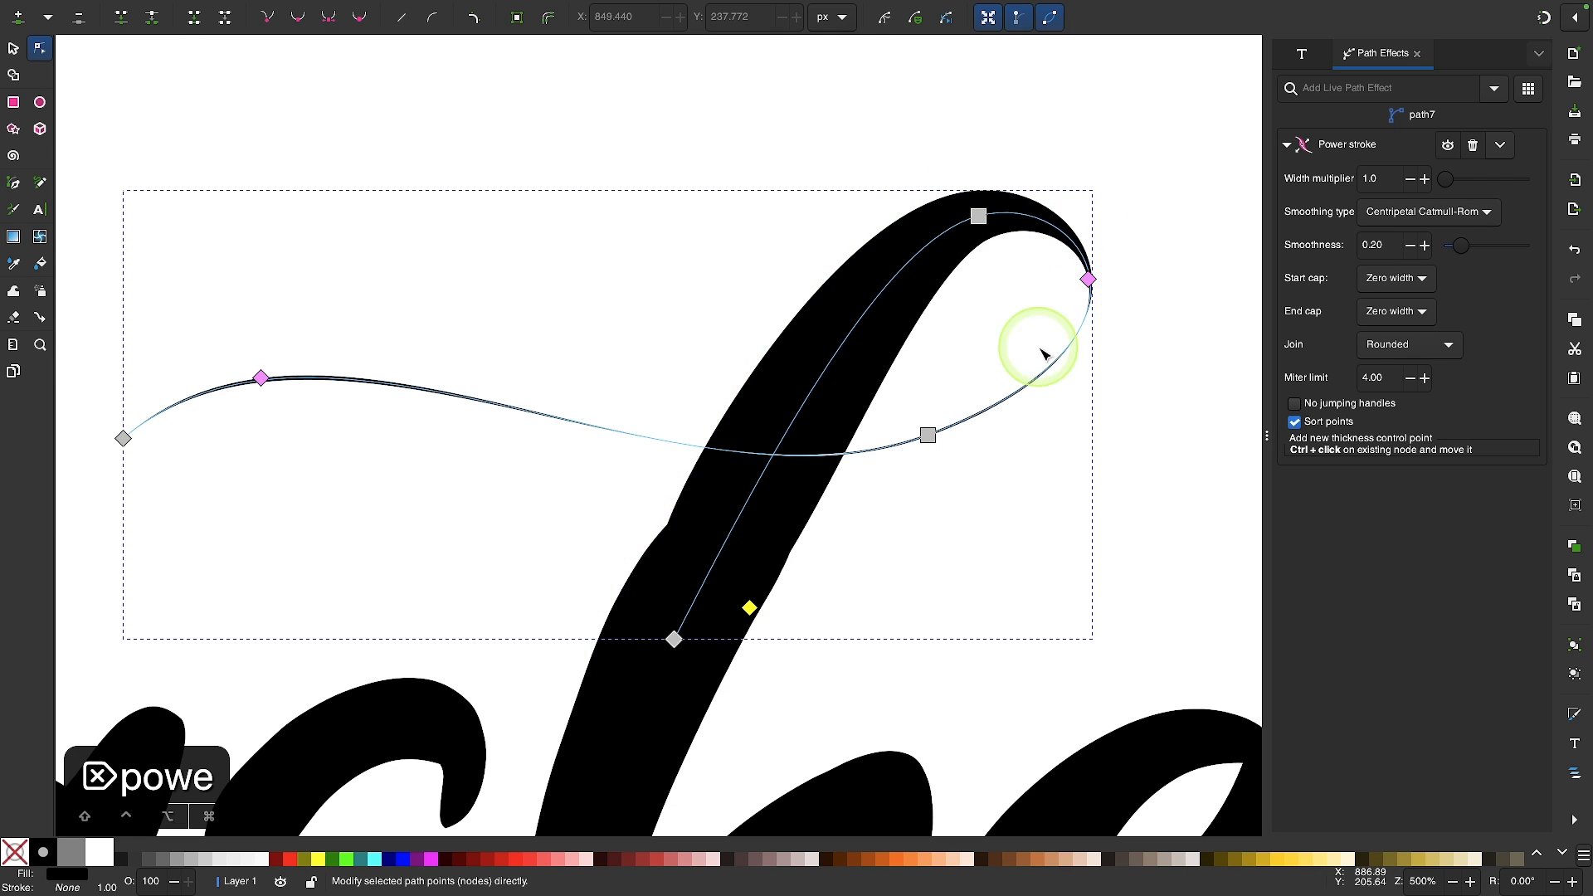
# - Widen the swash's stroke at the width control points on the loop and near the left end to match the letter's thickness
pyautogui.moveTo(1088, 282)
pyautogui.mouseDown()
pyautogui.moveTo(1059, 291)
pyautogui.moveTo(1124, 284)
pyautogui.moveTo(1071, 299)
pyautogui.mouseUp()
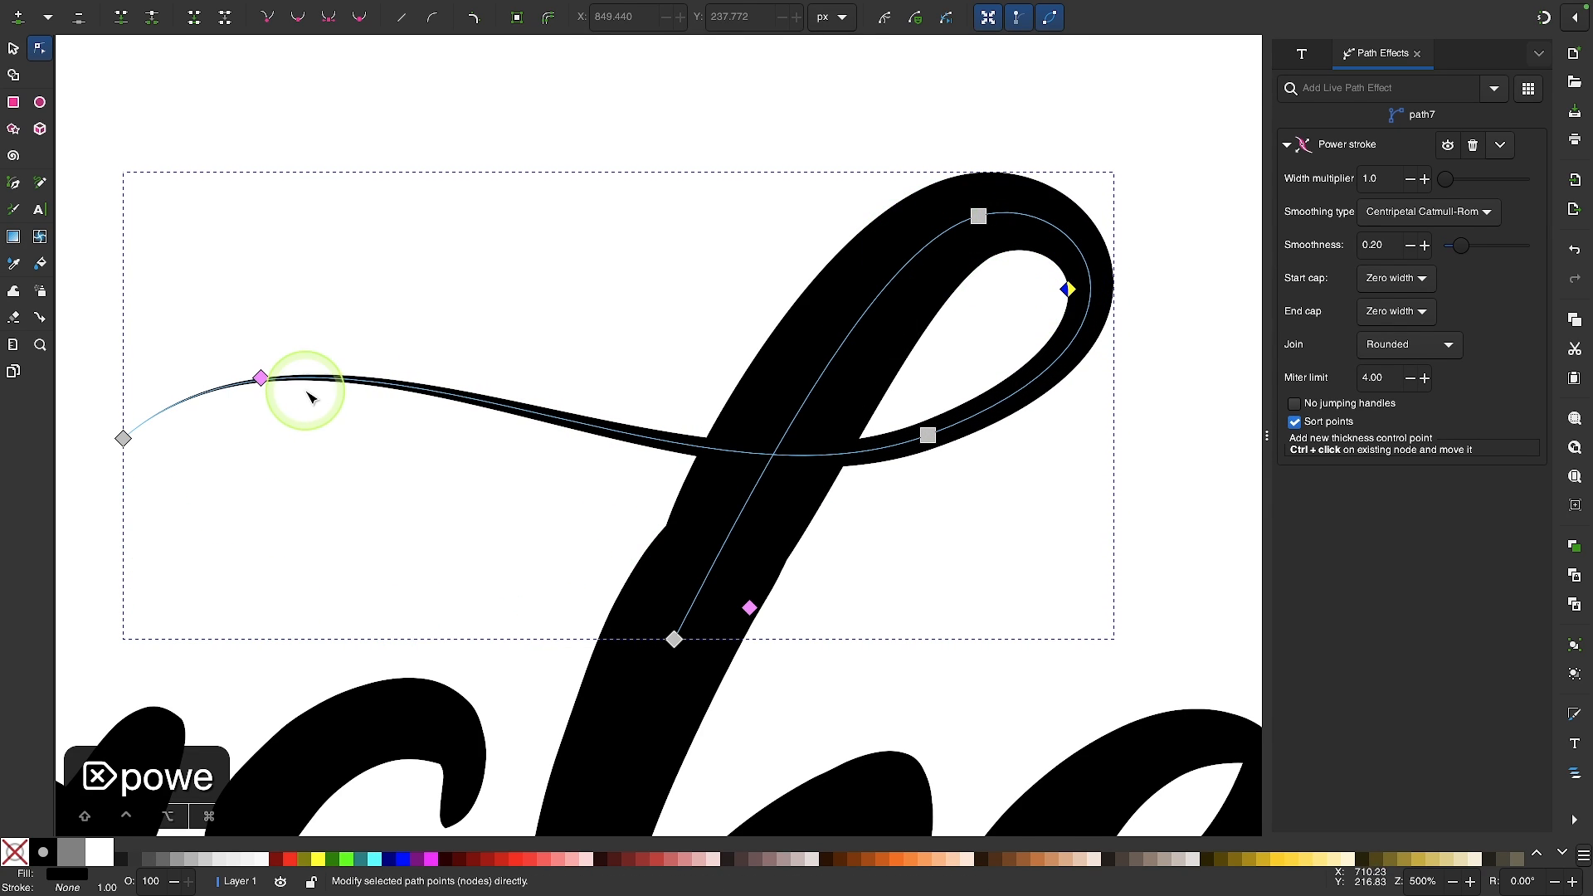
pyautogui.moveTo(271, 384)
pyautogui.mouseDown()
pyautogui.moveTo(309, 449)
pyautogui.moveTo(317, 349)
pyautogui.moveTo(370, 332)
pyautogui.moveTo(321, 331)
pyautogui.mouseUp()
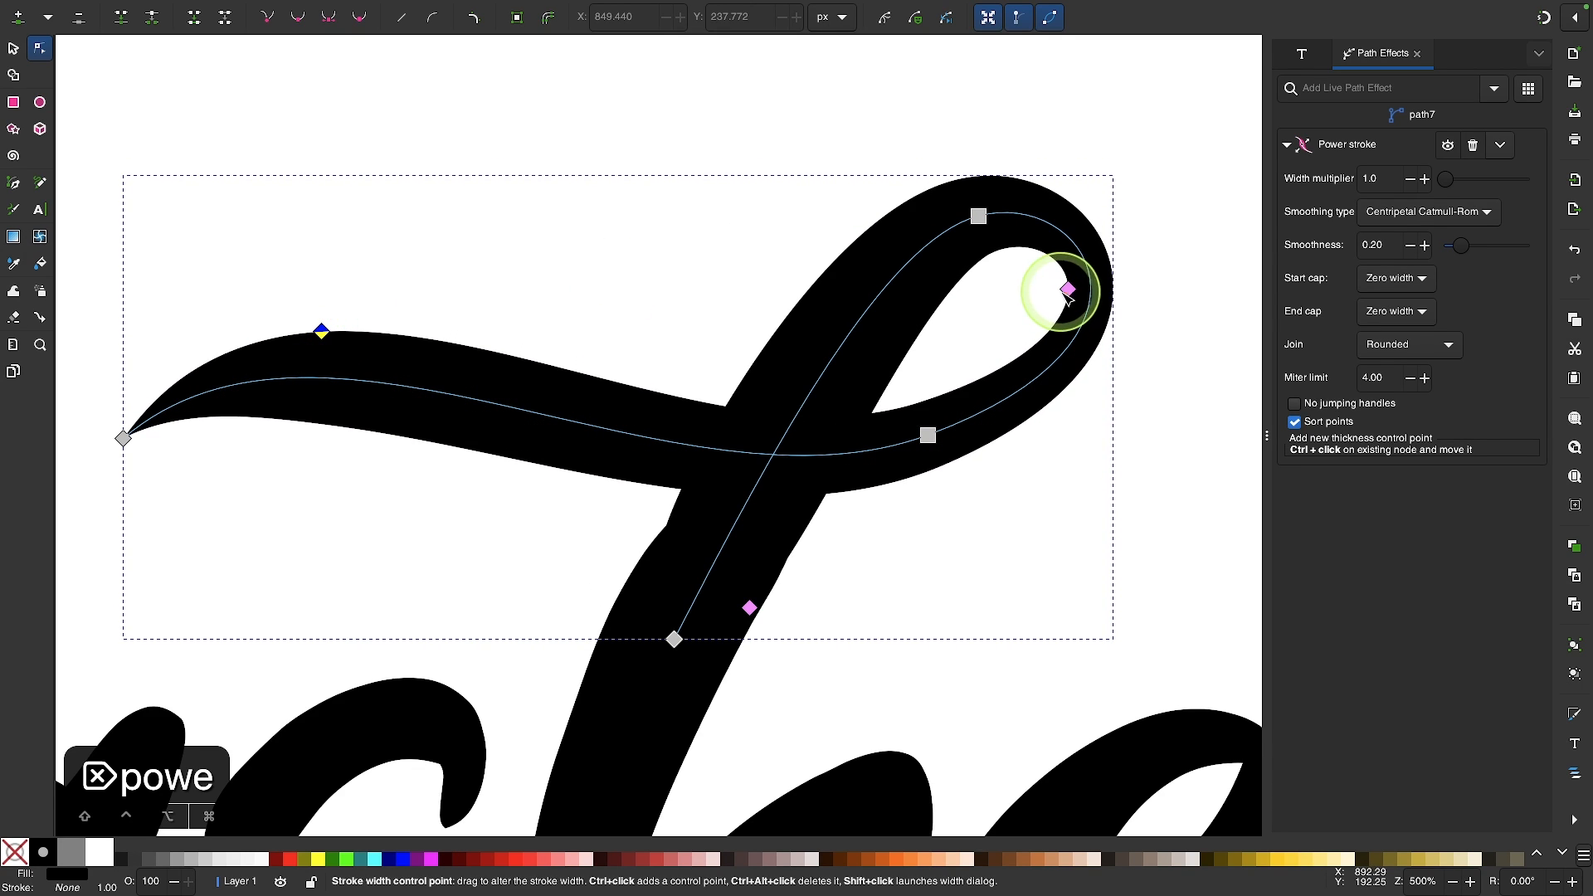
pyautogui.moveTo(1072, 288); pyautogui.dragTo(1071, 292)
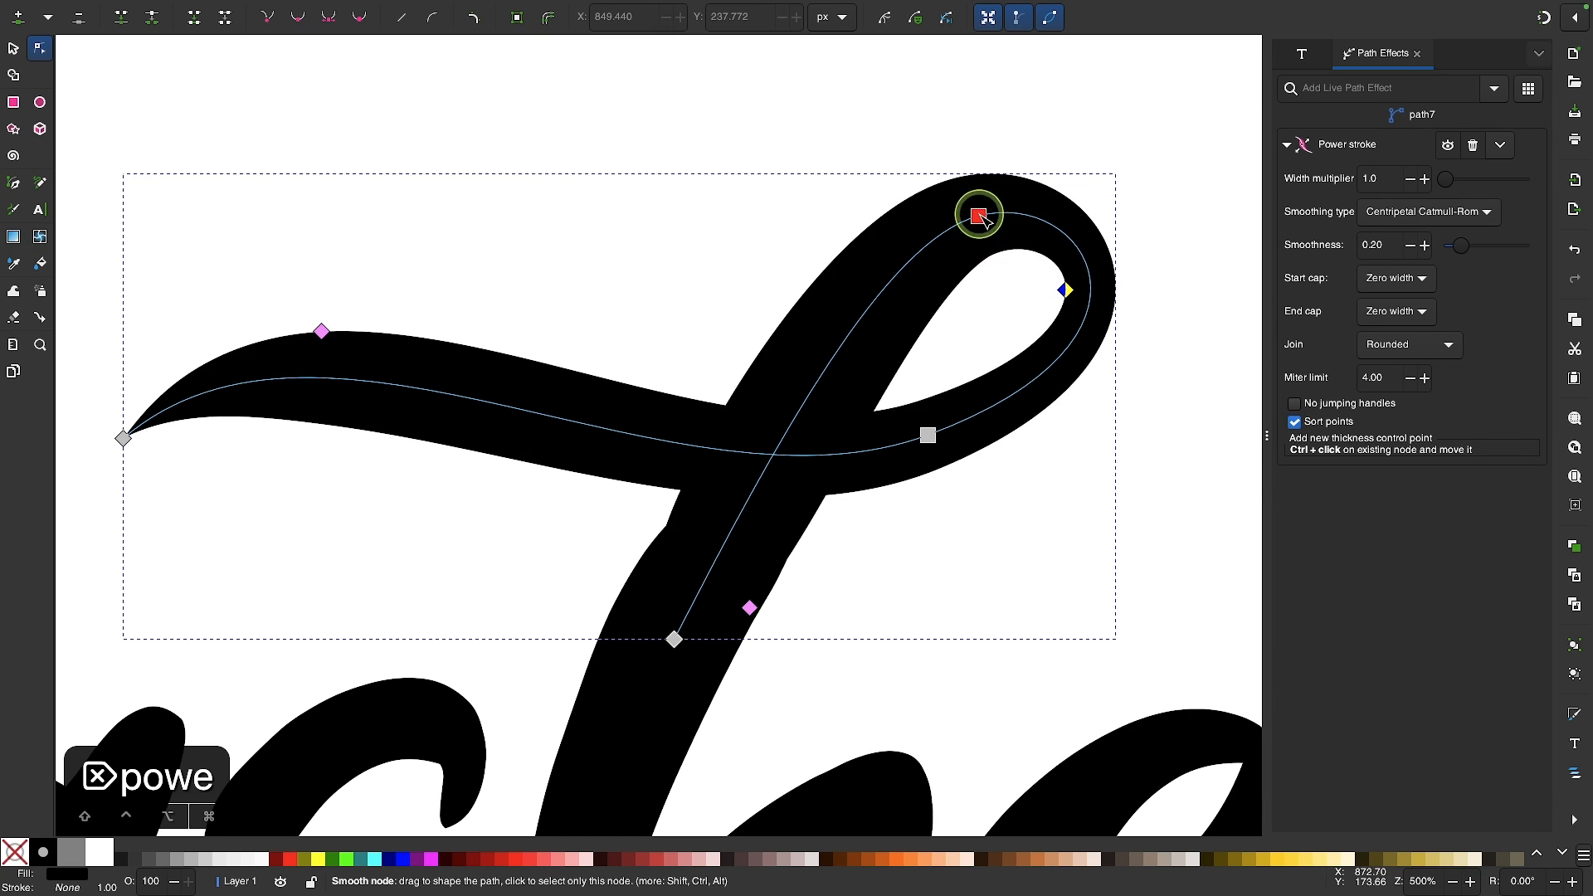
# - Shift the loop's upper node slightly down and left and its lower node slightly down
pyautogui.moveTo(980, 216)
pyautogui.mouseDown()
pyautogui.moveTo(955, 239)
pyautogui.moveTo(978, 232)
pyautogui.mouseUp()
pyautogui.click(929, 435)
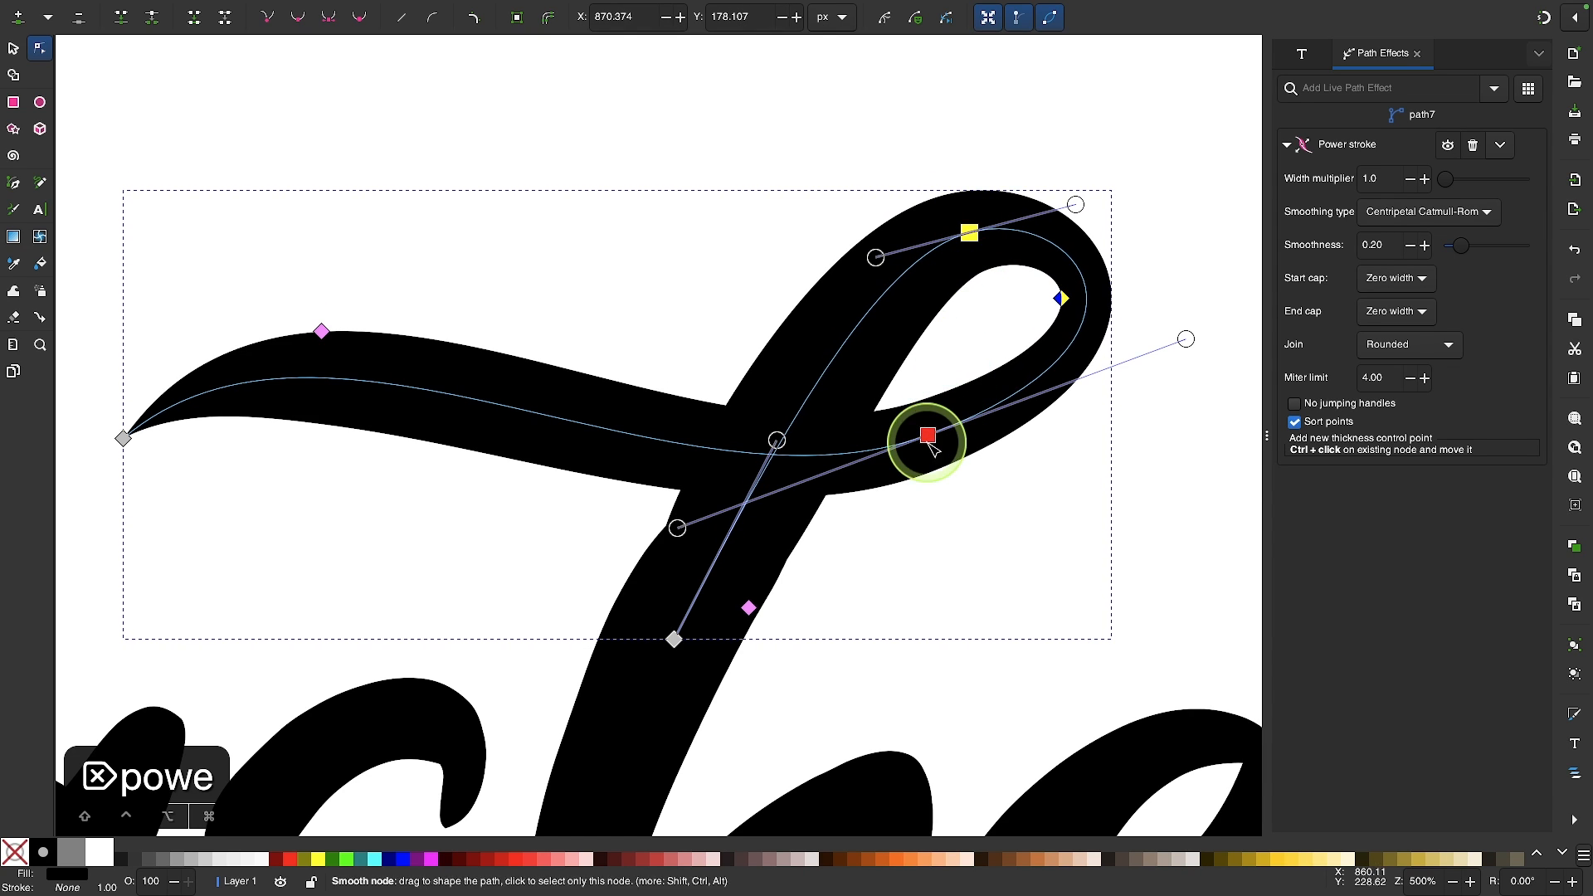
pyautogui.moveTo(926, 465); pyautogui.dragTo(929, 451)
# - Compare the shape and thickness of the swash above the h with the rest of the lettering
pyautogui.scroll(-4, 962, 391)
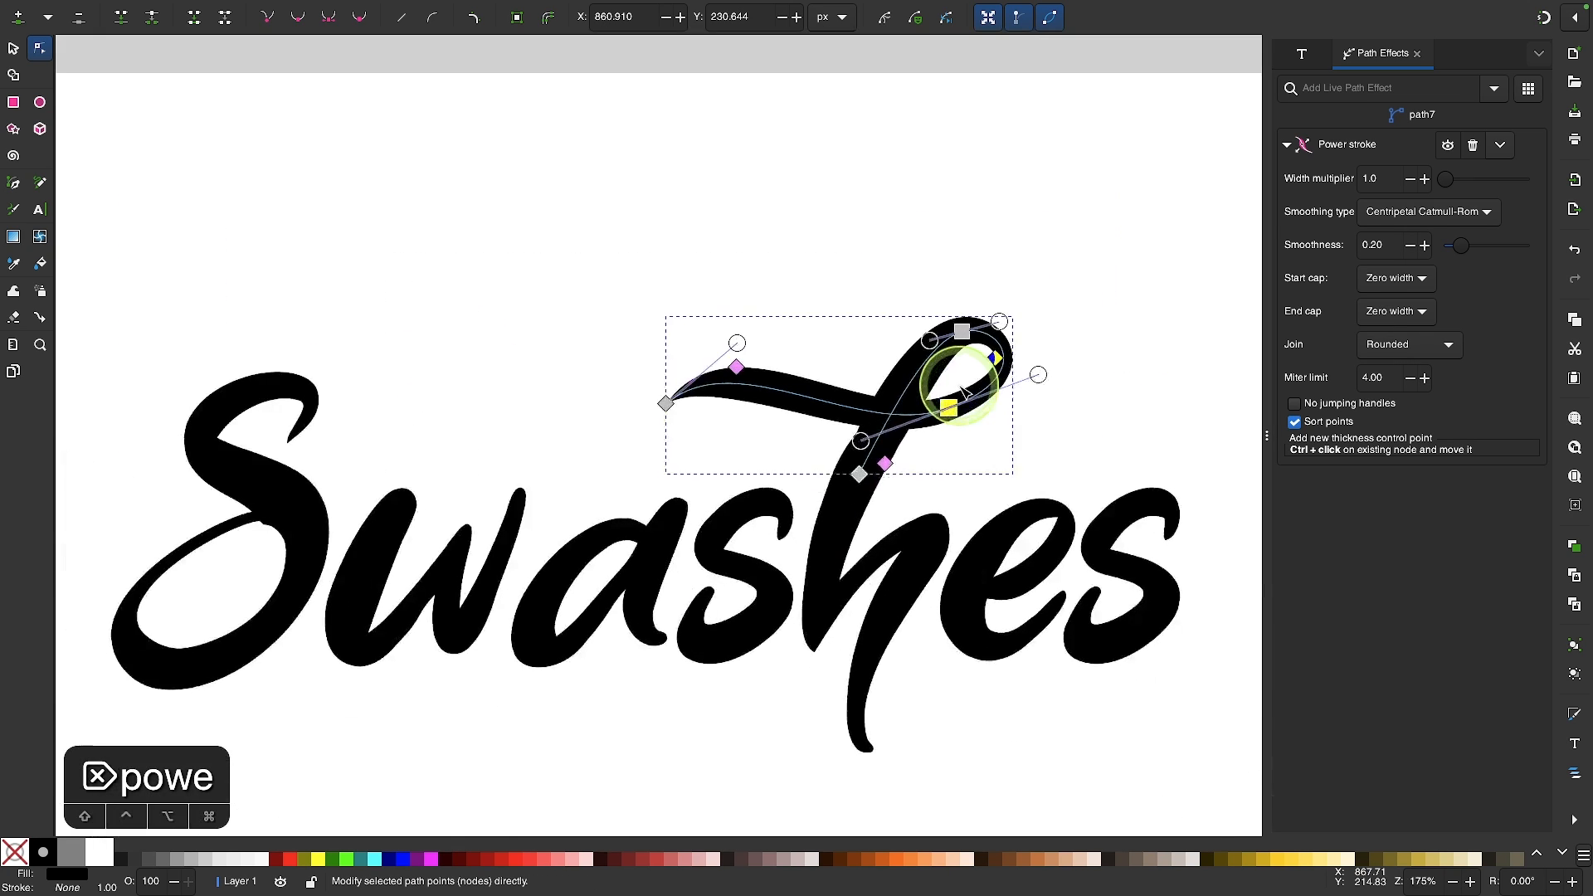
pyautogui.scroll(1, 962, 391)
pyautogui.scroll(-2, 963, 391)
pyautogui.scroll(3, 964, 391)
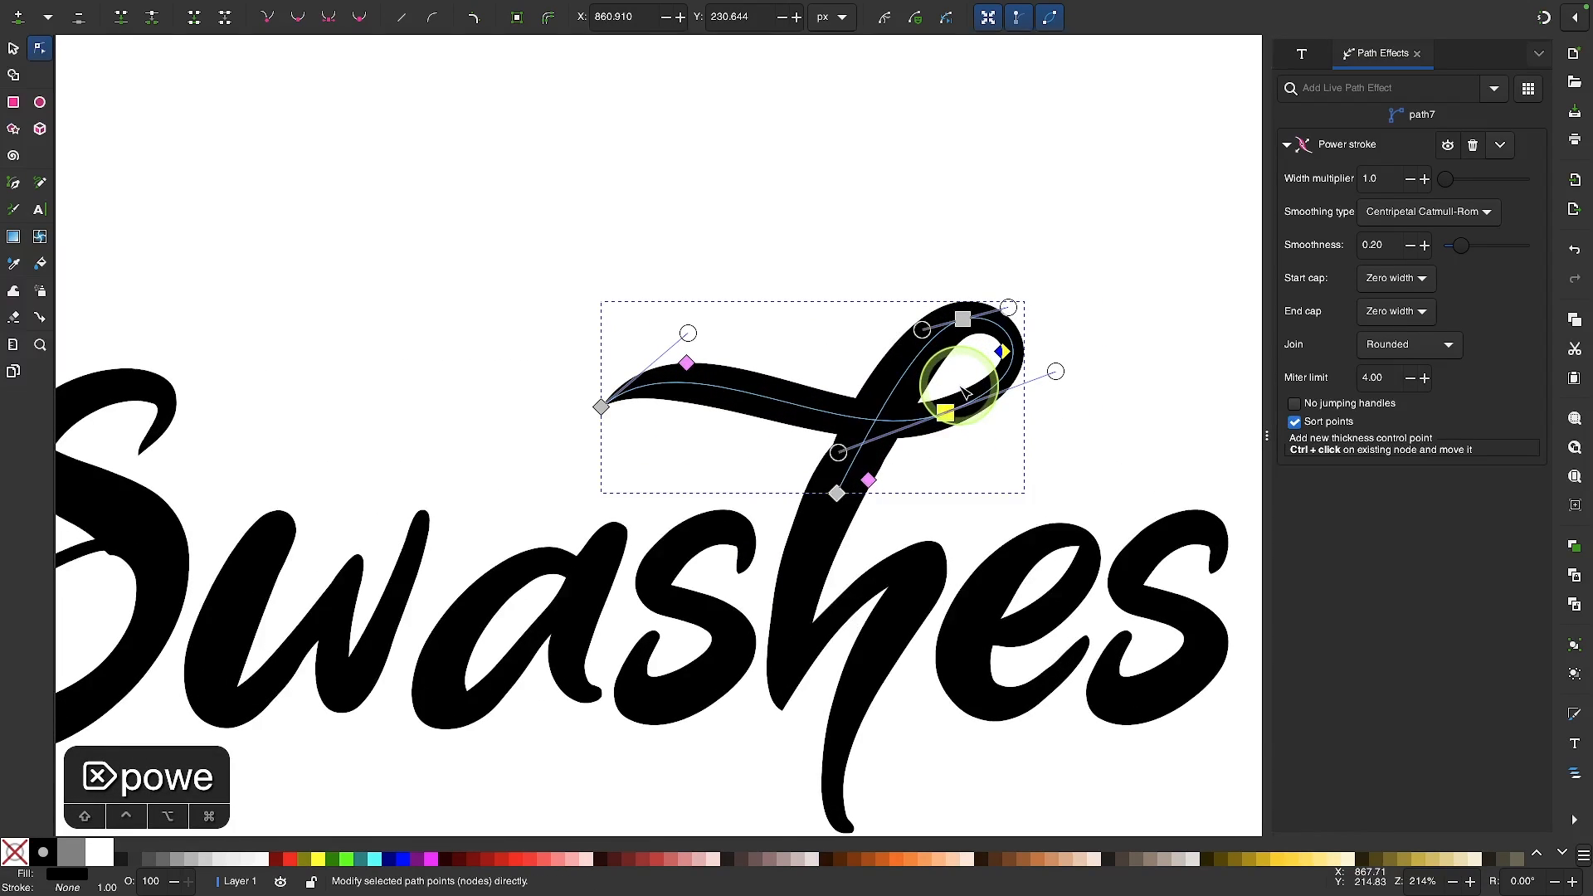
pyautogui.scroll(1, 578, 473)
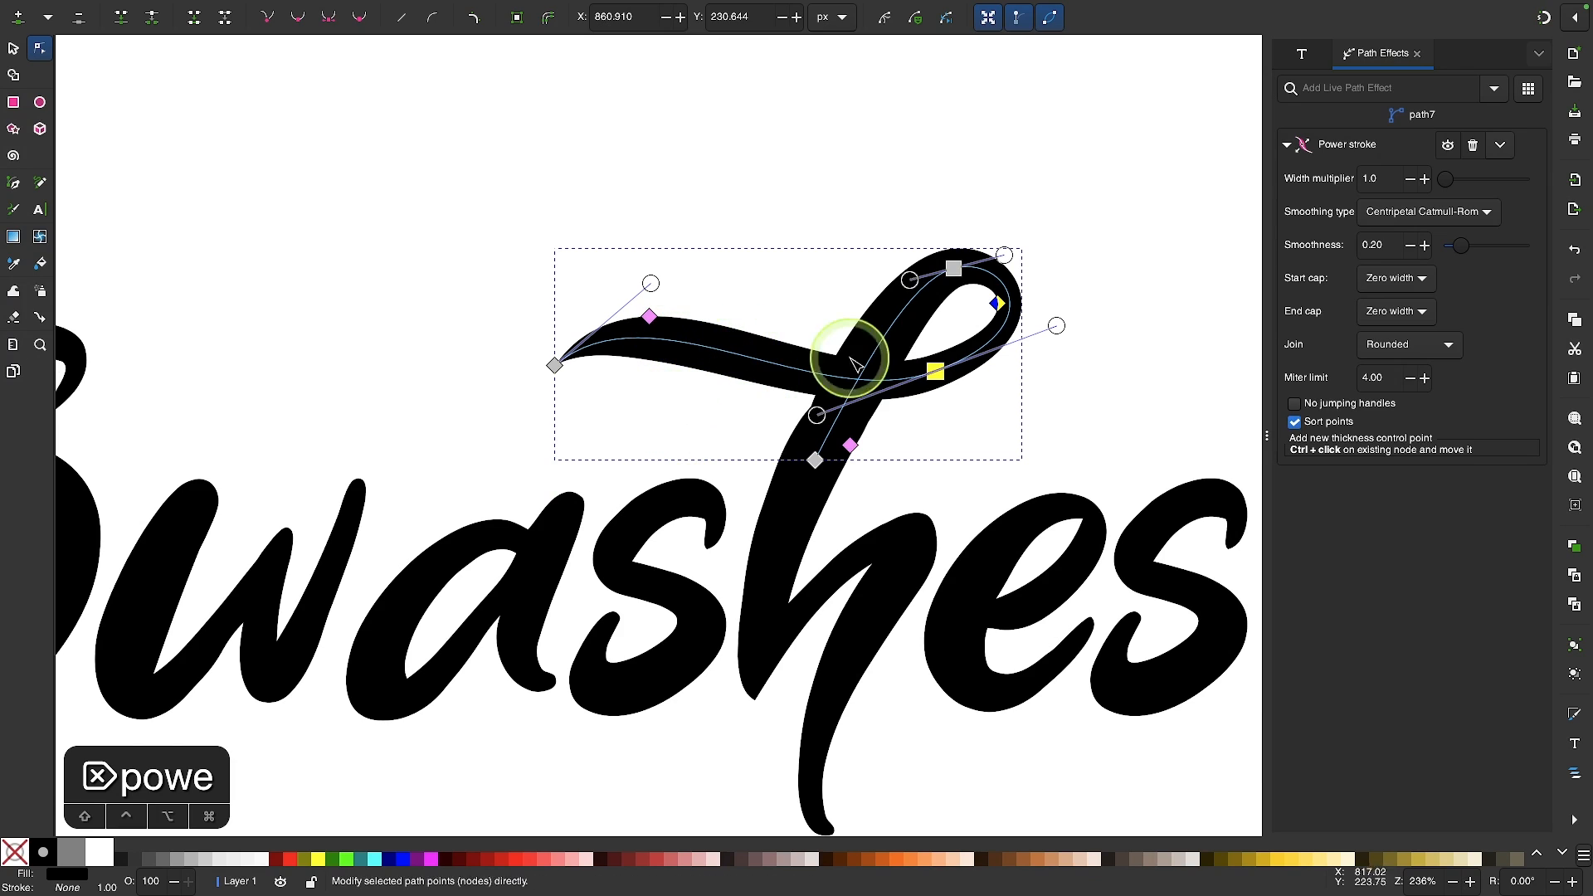
pyautogui.hscroll(-5, 811, 367)
pyautogui.scroll(-2, 811, 366)
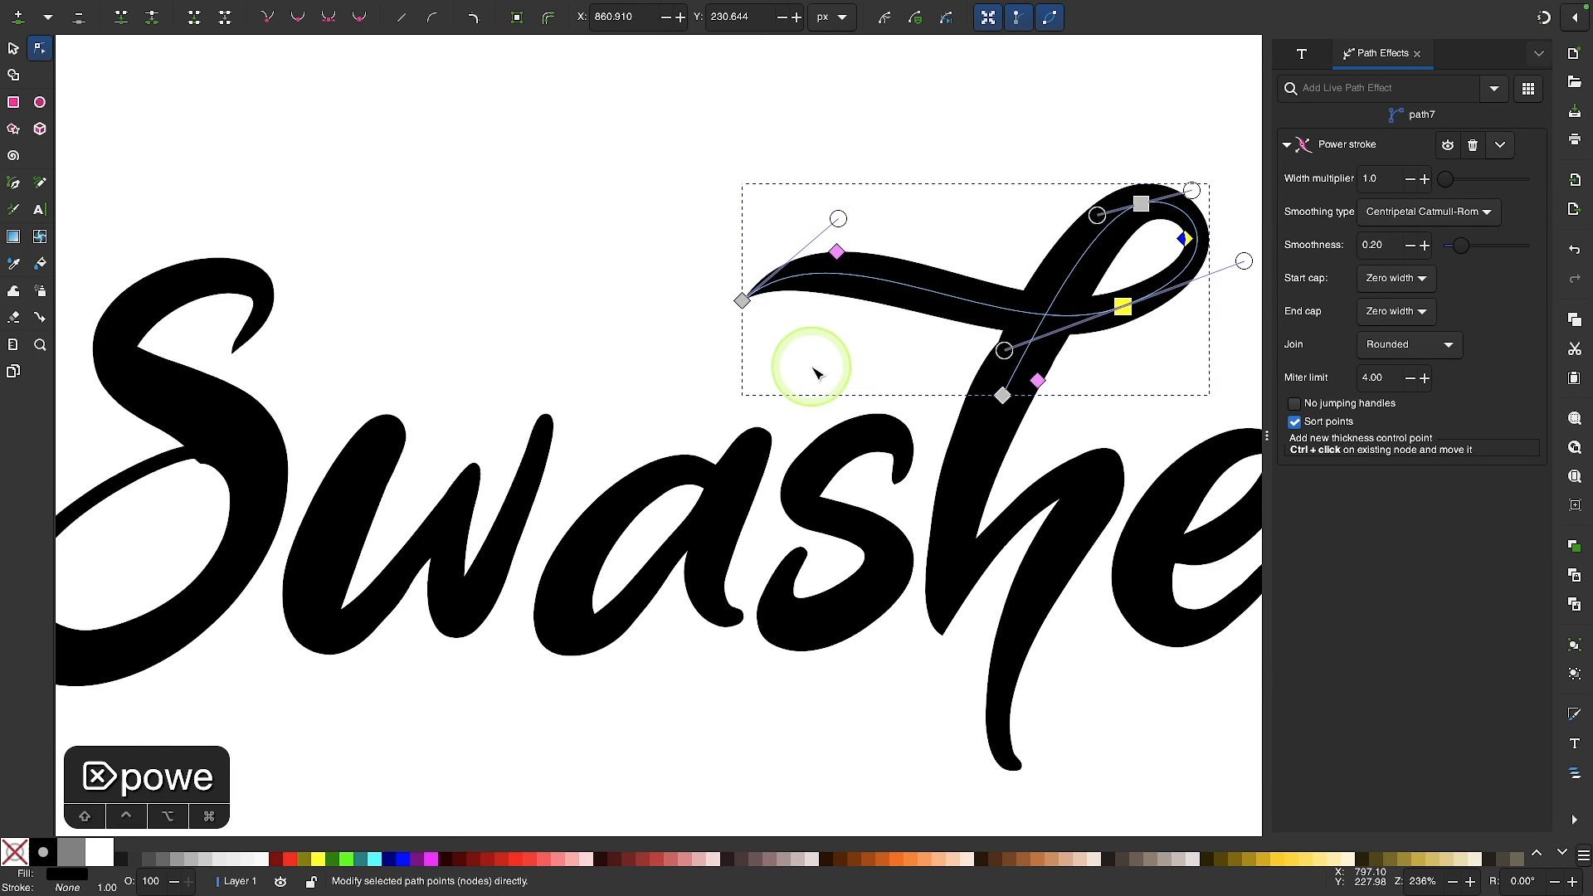
pyautogui.hscroll(5, 856, 422)
pyautogui.scroll(2, 857, 422)
pyautogui.scroll(2, 773, 361)
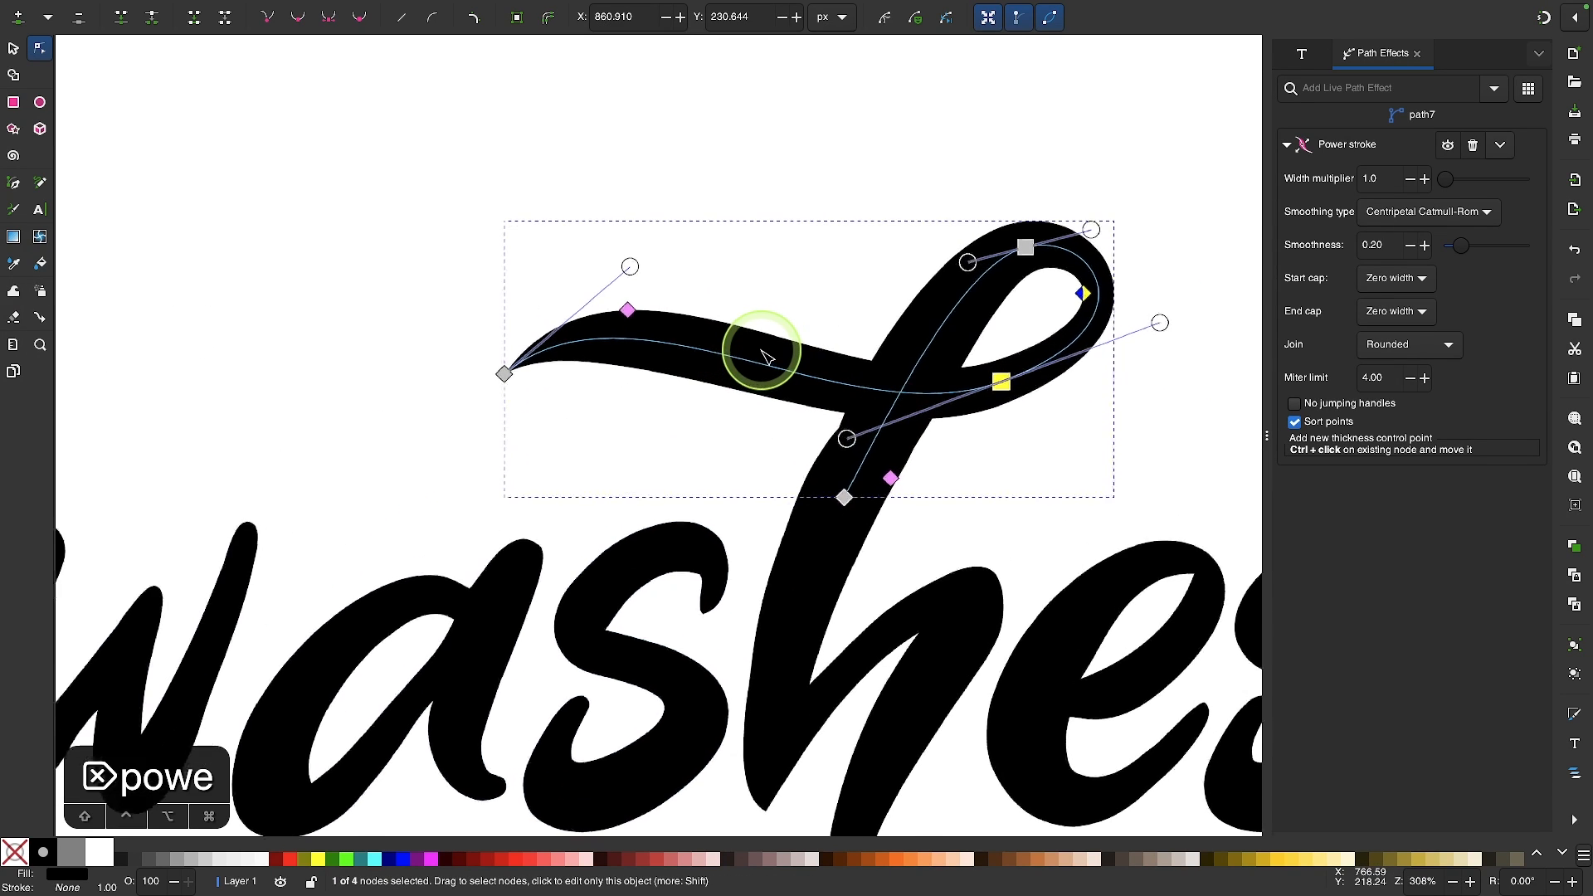
# - Thin the swash's left tail slightly, and slide the loop's width control point back toward the loop's top while narrowing the stroke
pyautogui.moveTo(632, 310); pyautogui.dragTo(633, 314)
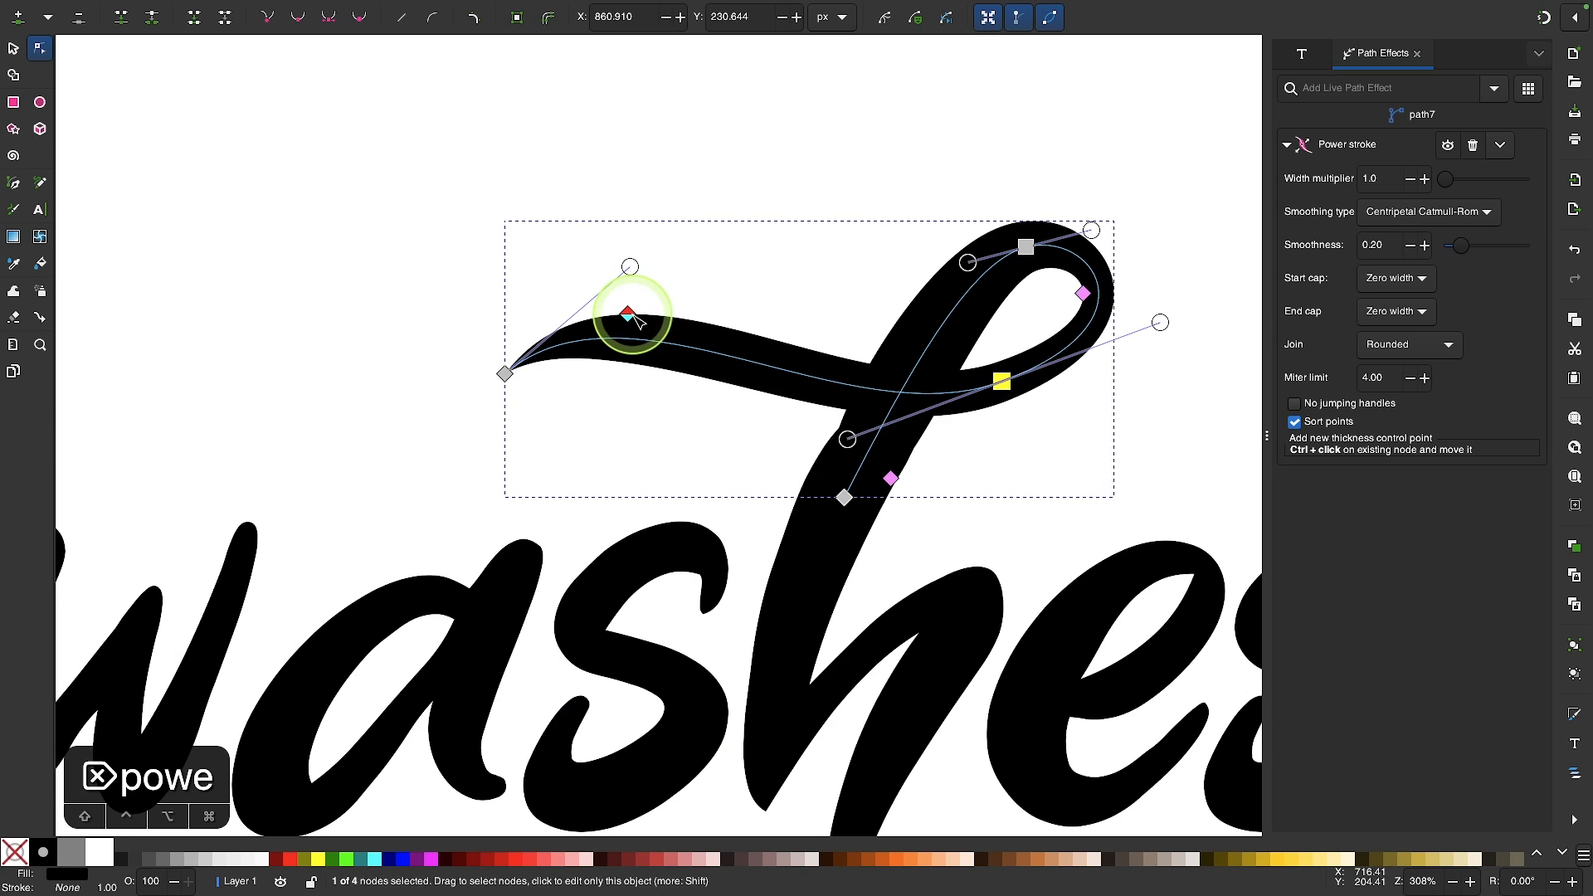
pyautogui.scroll(1, 1082, 308)
pyautogui.scroll(1, 1086, 311)
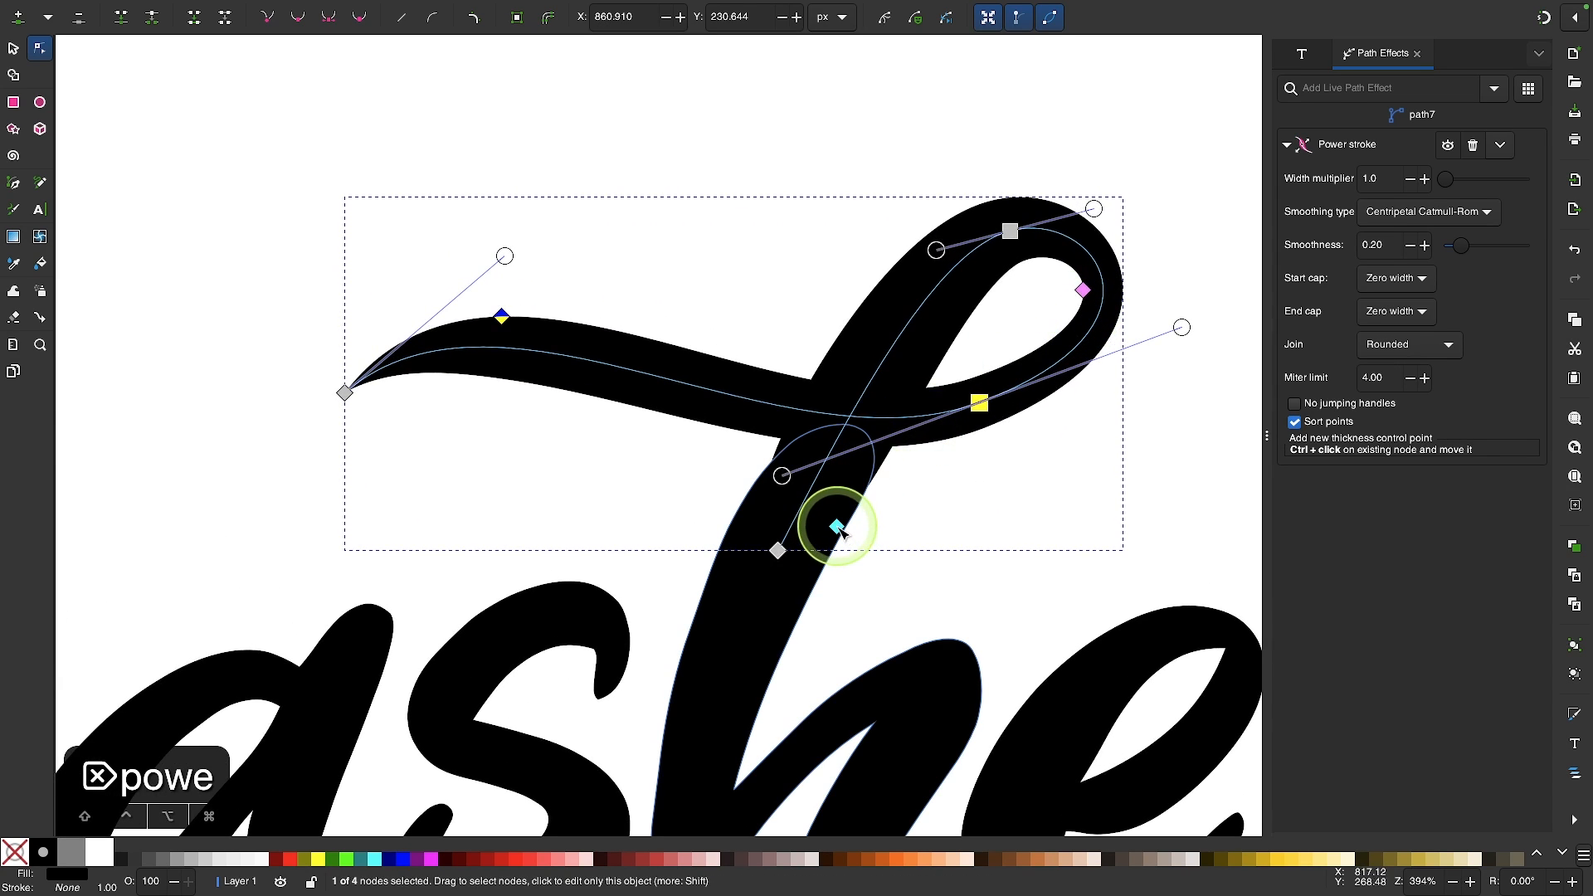
pyautogui.moveTo(1082, 290)
pyautogui.mouseDown()
pyautogui.moveTo(999, 257)
pyautogui.moveTo(1092, 293)
pyautogui.moveTo(1015, 260)
pyautogui.moveTo(1055, 251)
pyautogui.mouseUp()
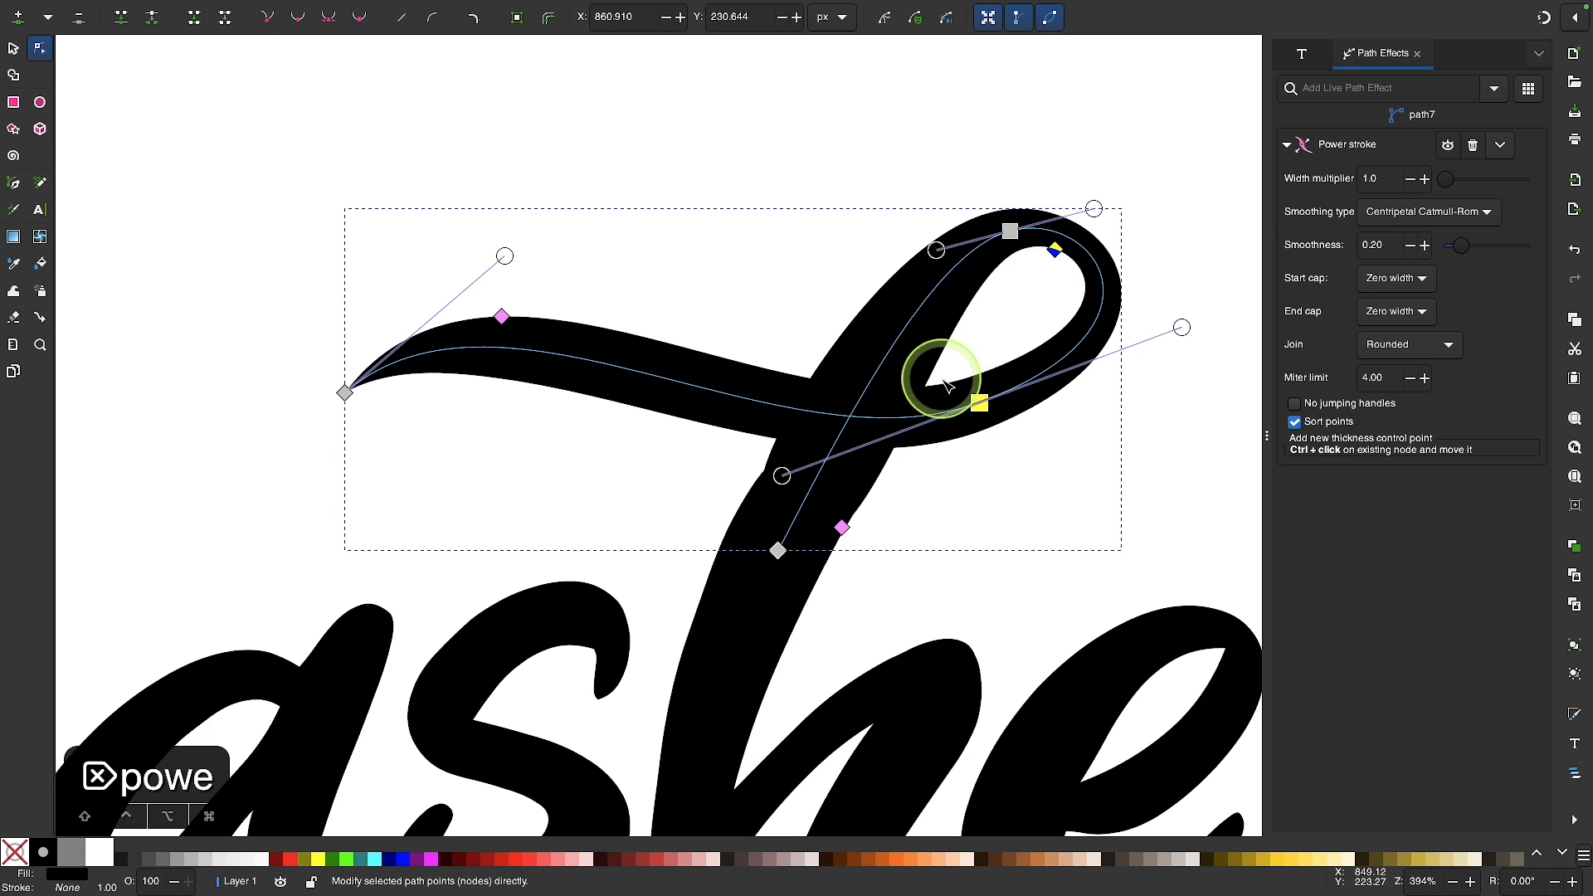
# - Rotate the whole swash slightly clockwise and move it down and left so it blends into the h's stem, leaving nothing selected
pyautogui.scroll(-5, 946, 384)
pyautogui.hscroll(-5, 945, 384)
pyautogui.hscroll(6, 946, 384)
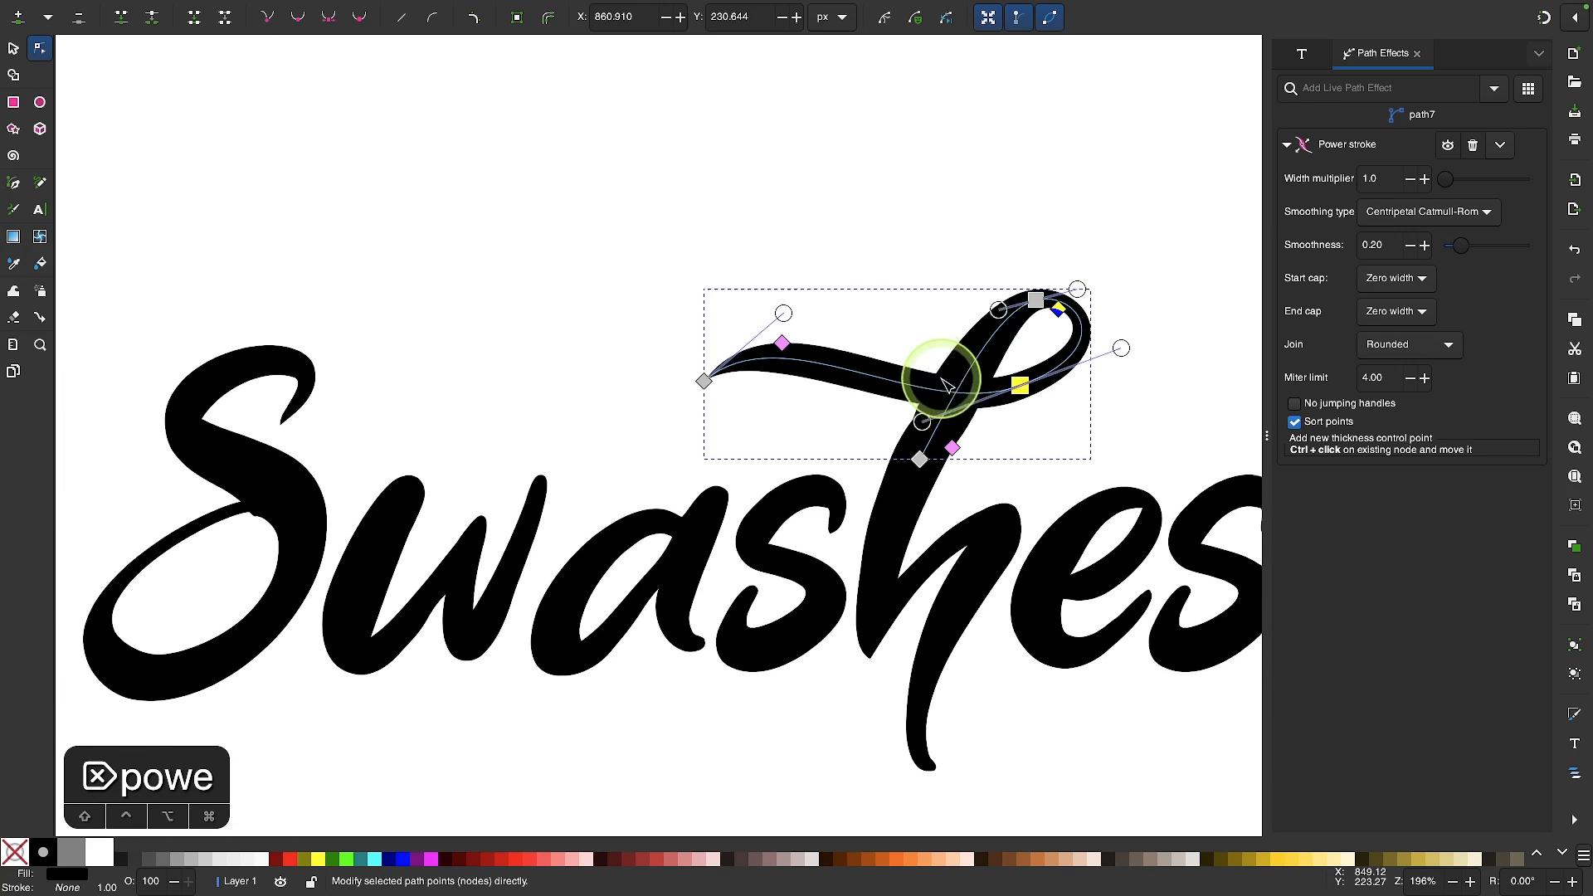
pyautogui.scroll(-1, 945, 384)
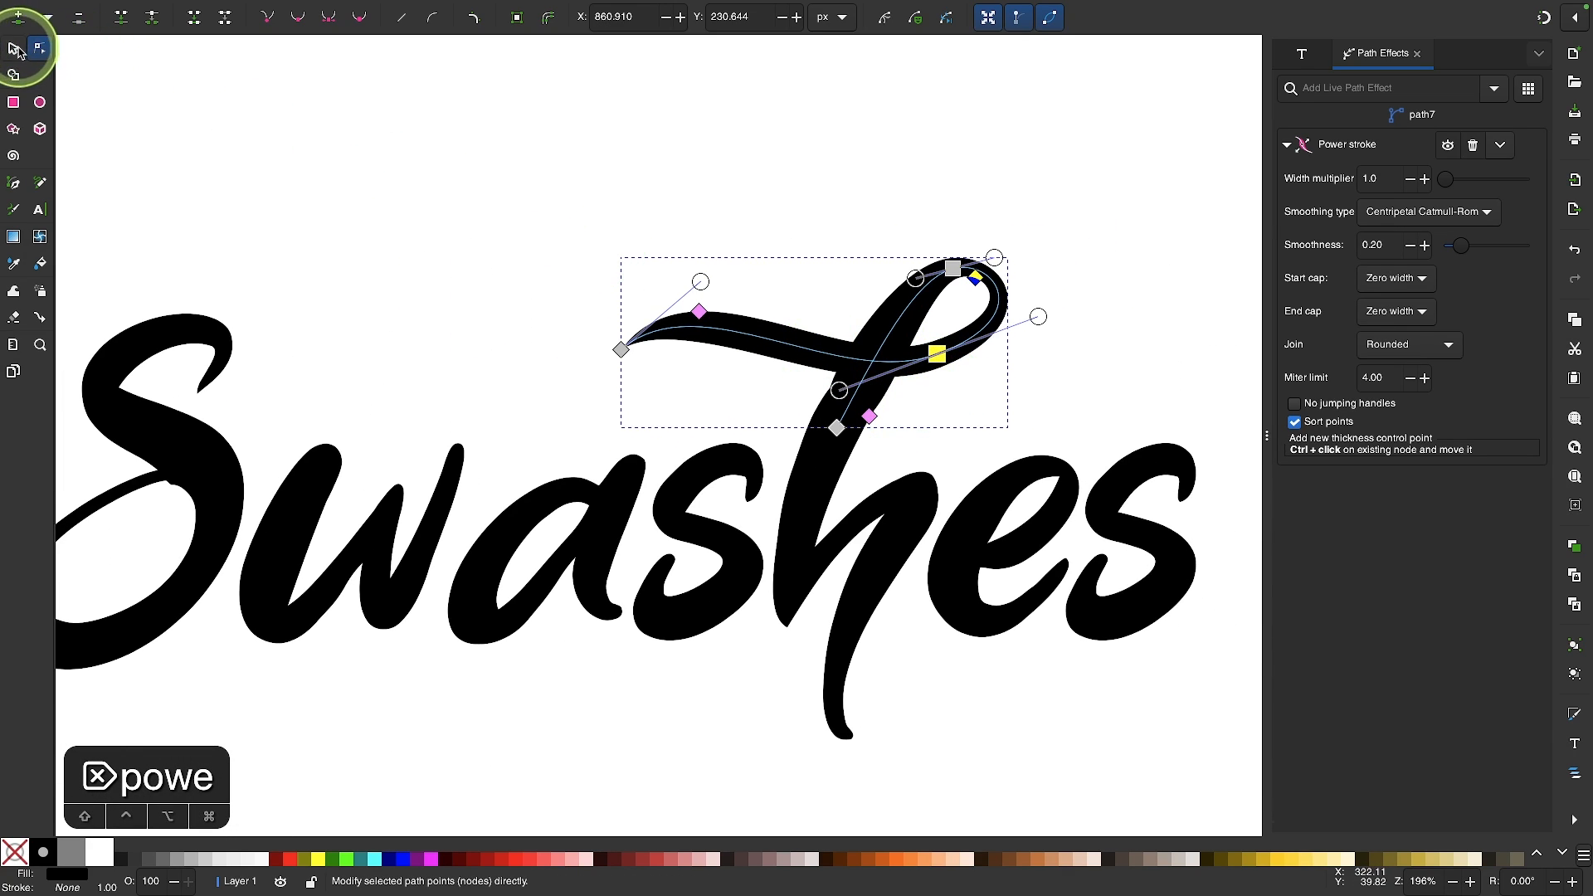
pyautogui.click(17, 50)
pyautogui.scroll(4, 789, 445)
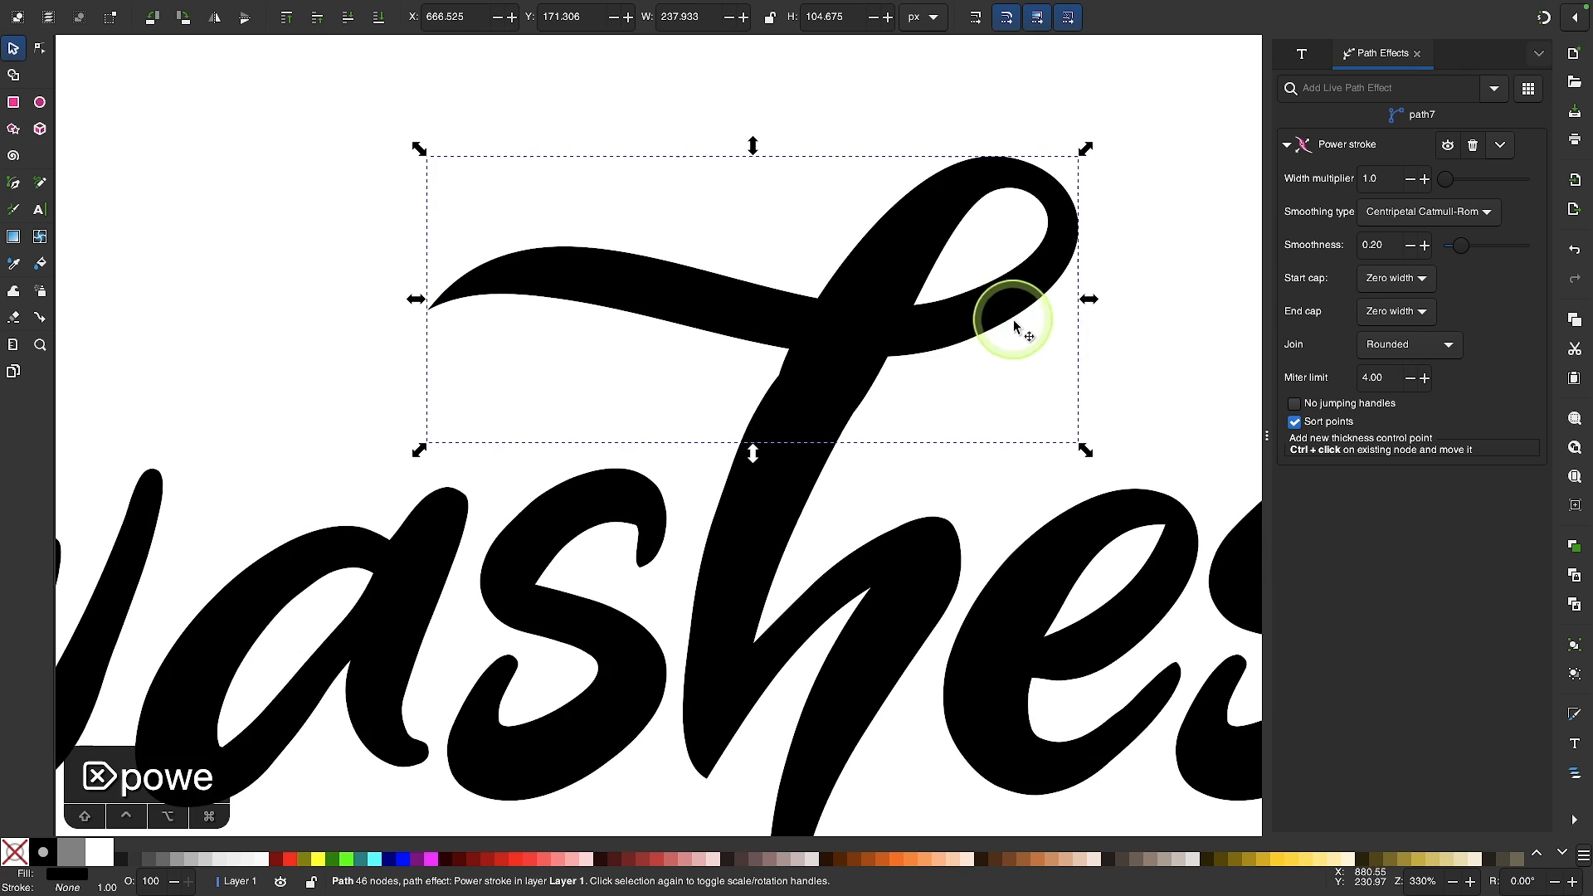
pyautogui.moveTo(1017, 326); pyautogui.dragTo(1007, 328)
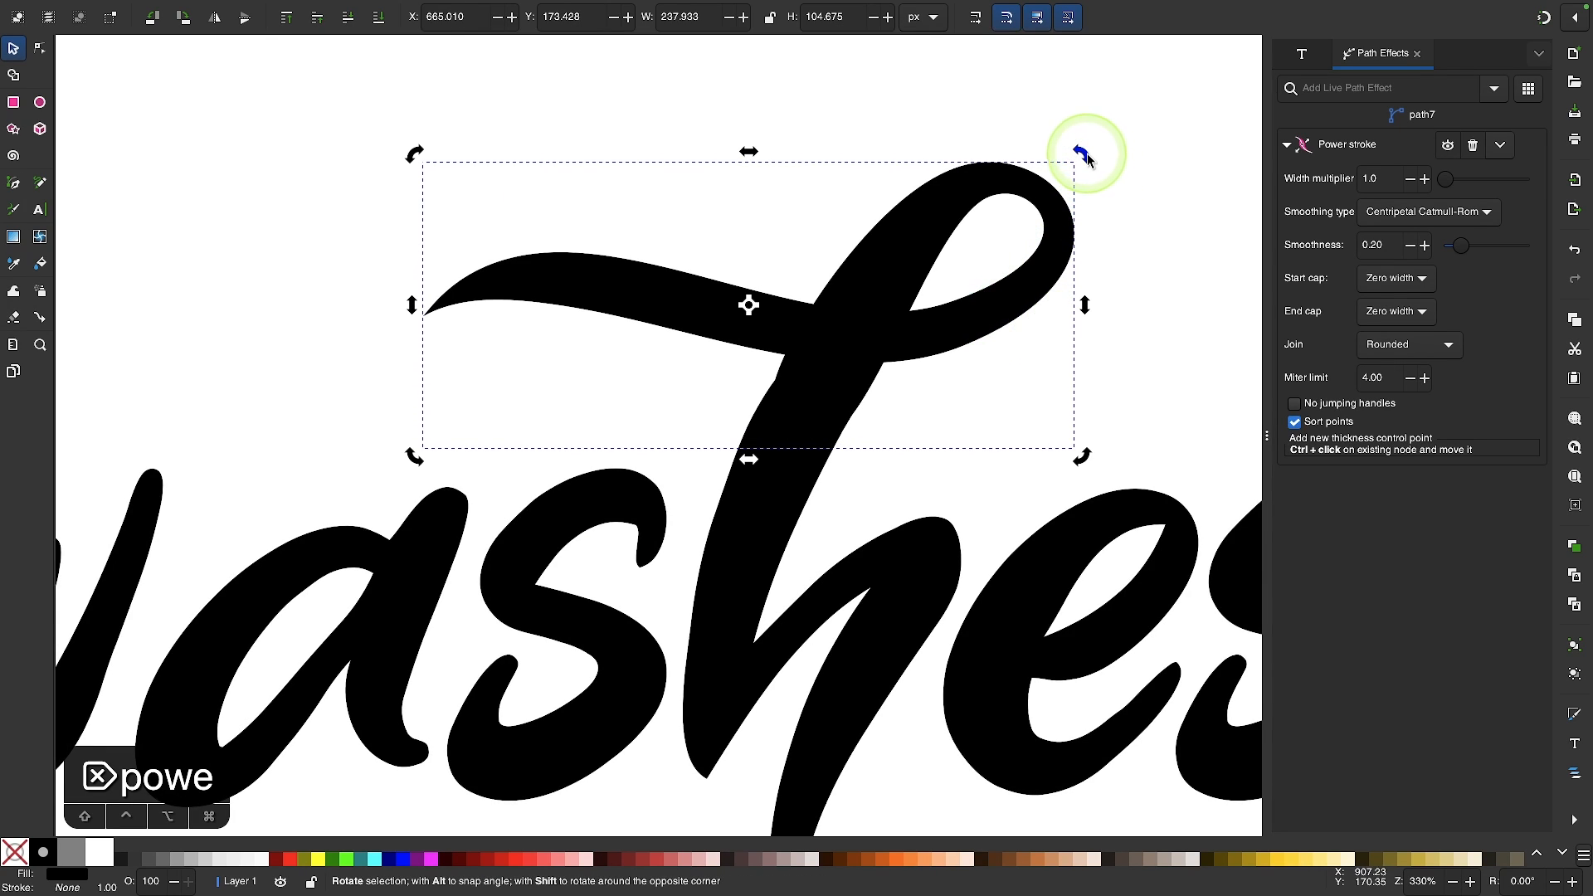
pyautogui.moveTo(1089, 158); pyautogui.dragTo(1103, 166)
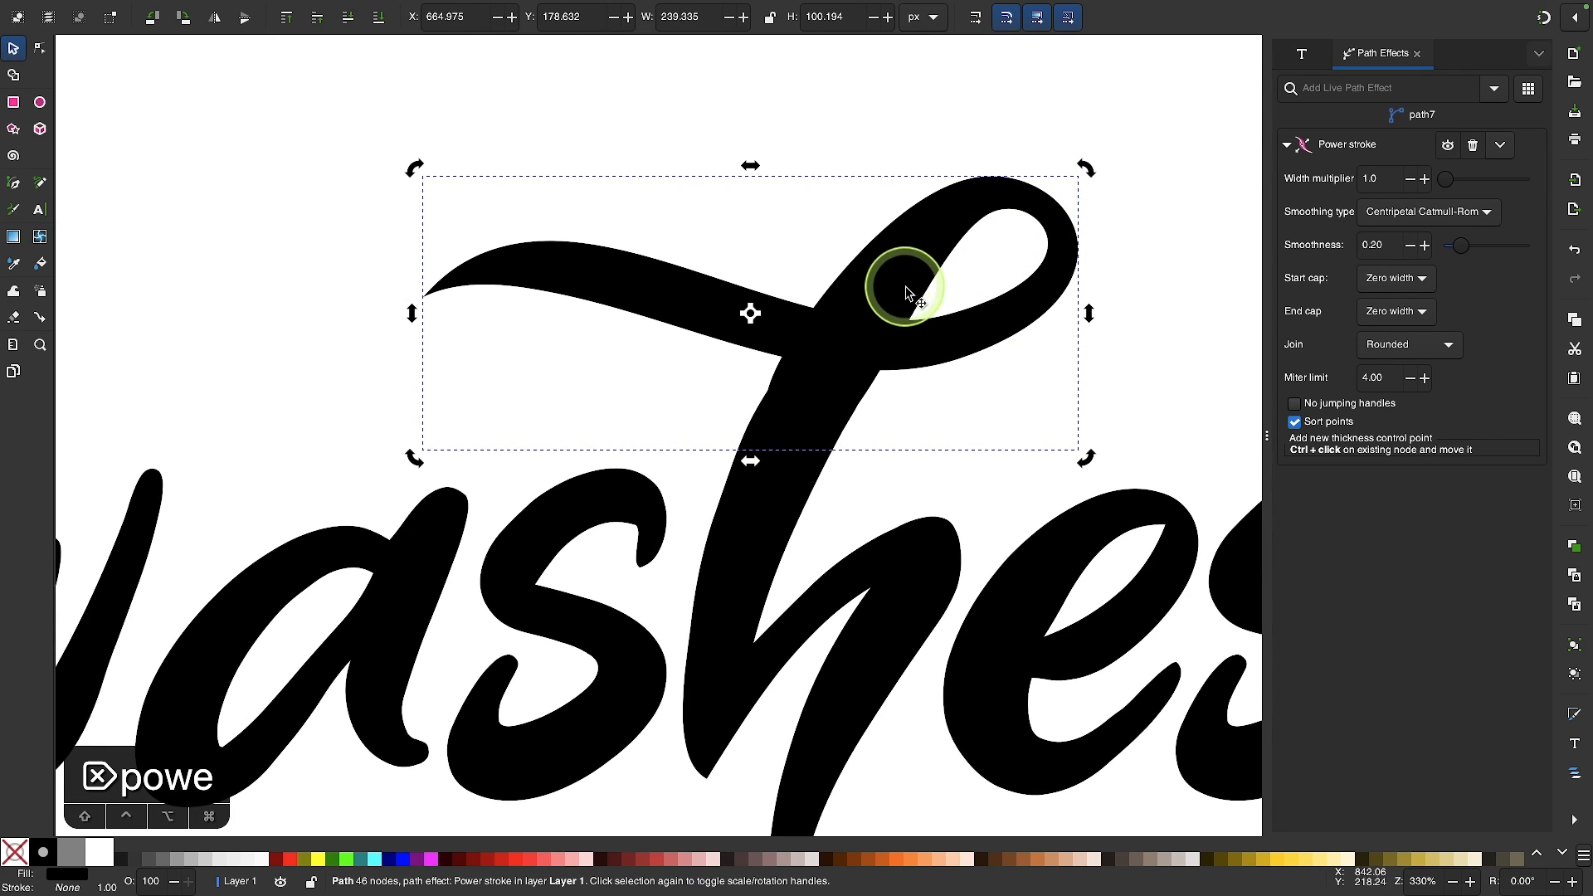
pyautogui.moveTo(891, 296); pyautogui.dragTo(867, 340)
pyautogui.scroll(-3, 867, 340)
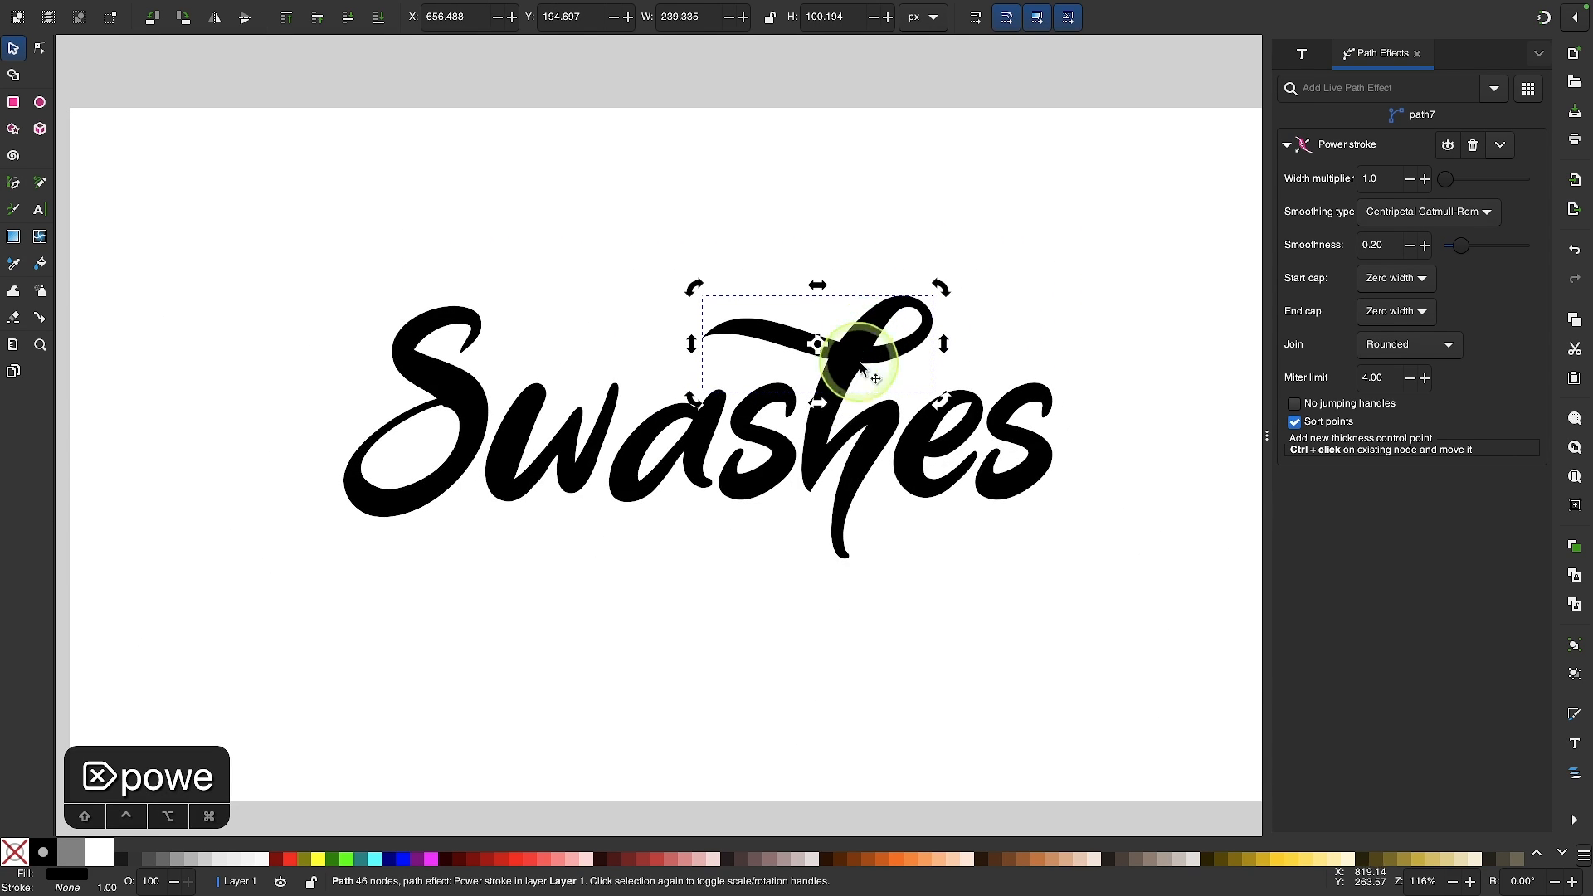
pyautogui.click(675, 693)
# - Activate the Pencil tool for freehand drawing at the lower end of the h's tail
pyautogui.scroll(3, 788, 434)
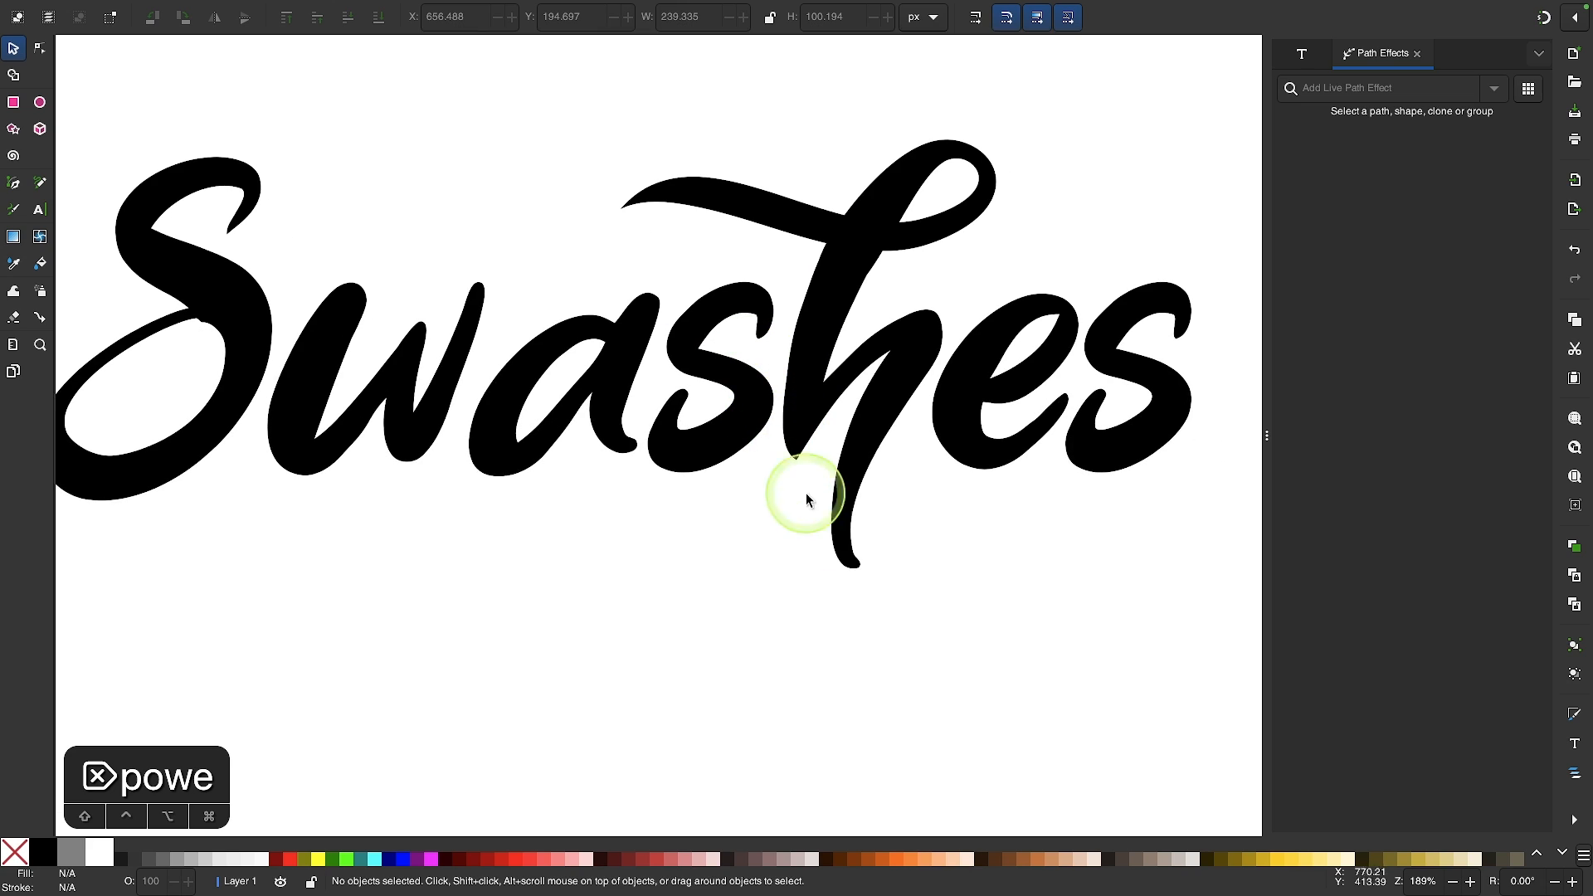
pyautogui.scroll(2, 933, 530)
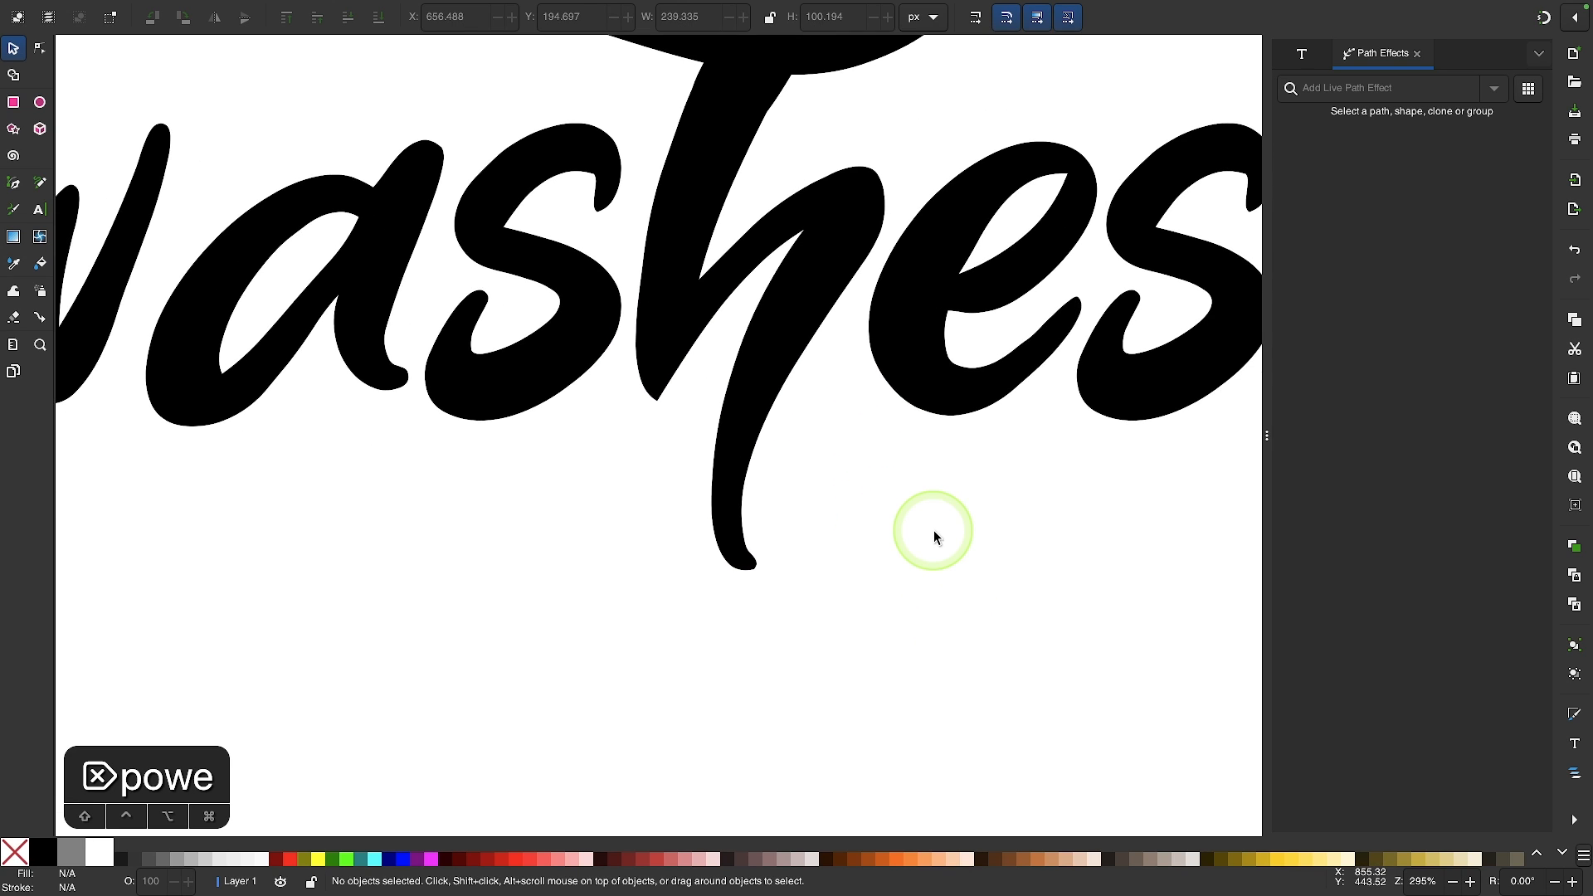
pyautogui.click(41, 183)
pyautogui.scroll(1, 740, 603)
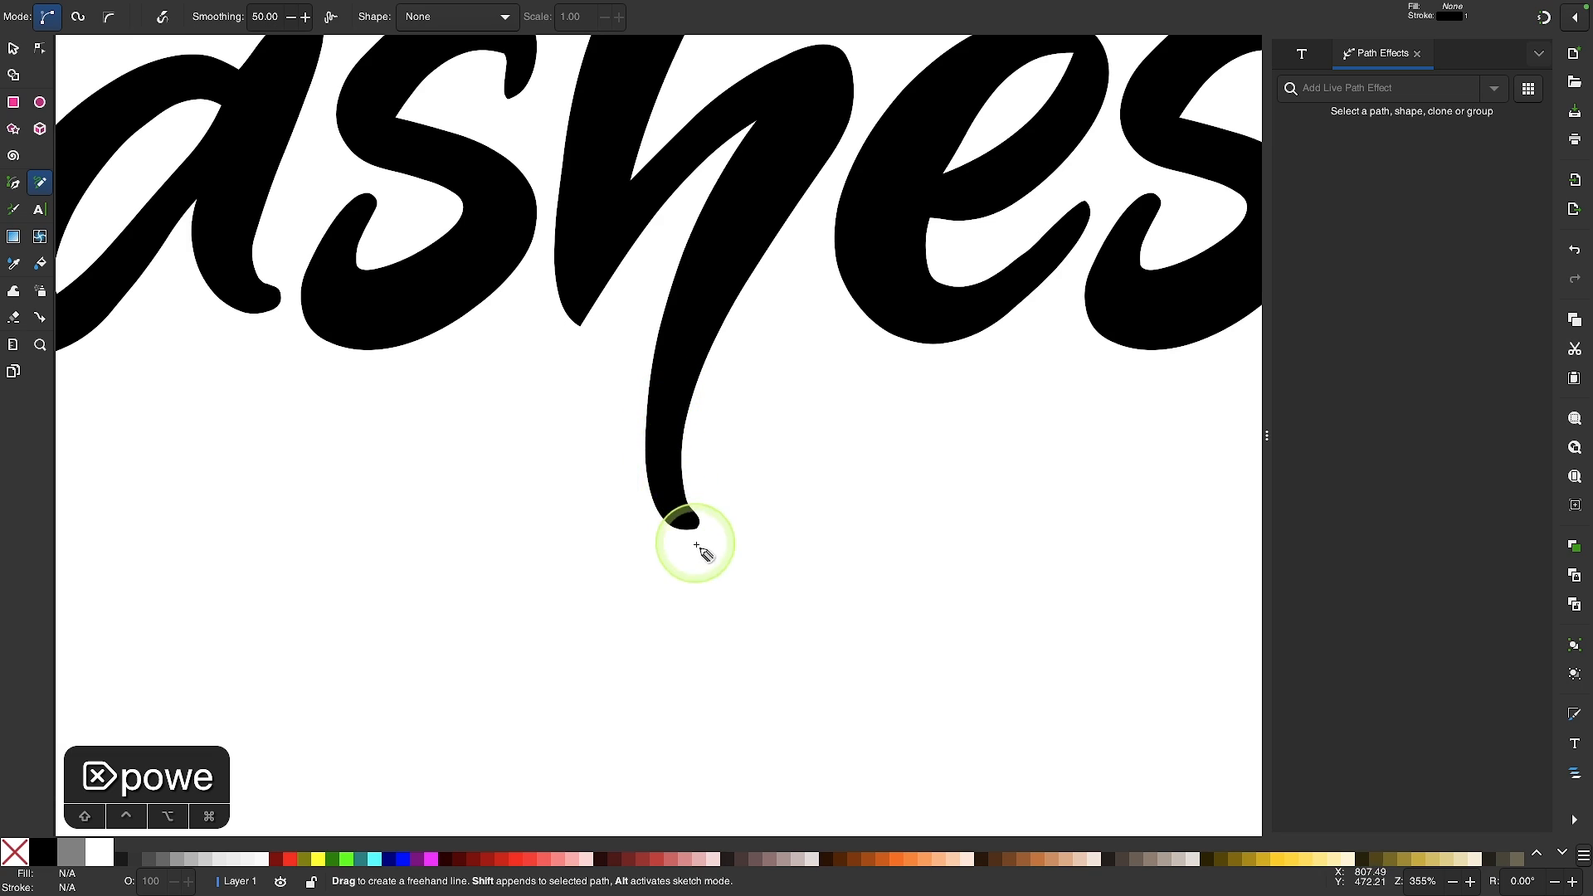
pyautogui.moveTo(667, 386); pyautogui.dragTo(669, 413)
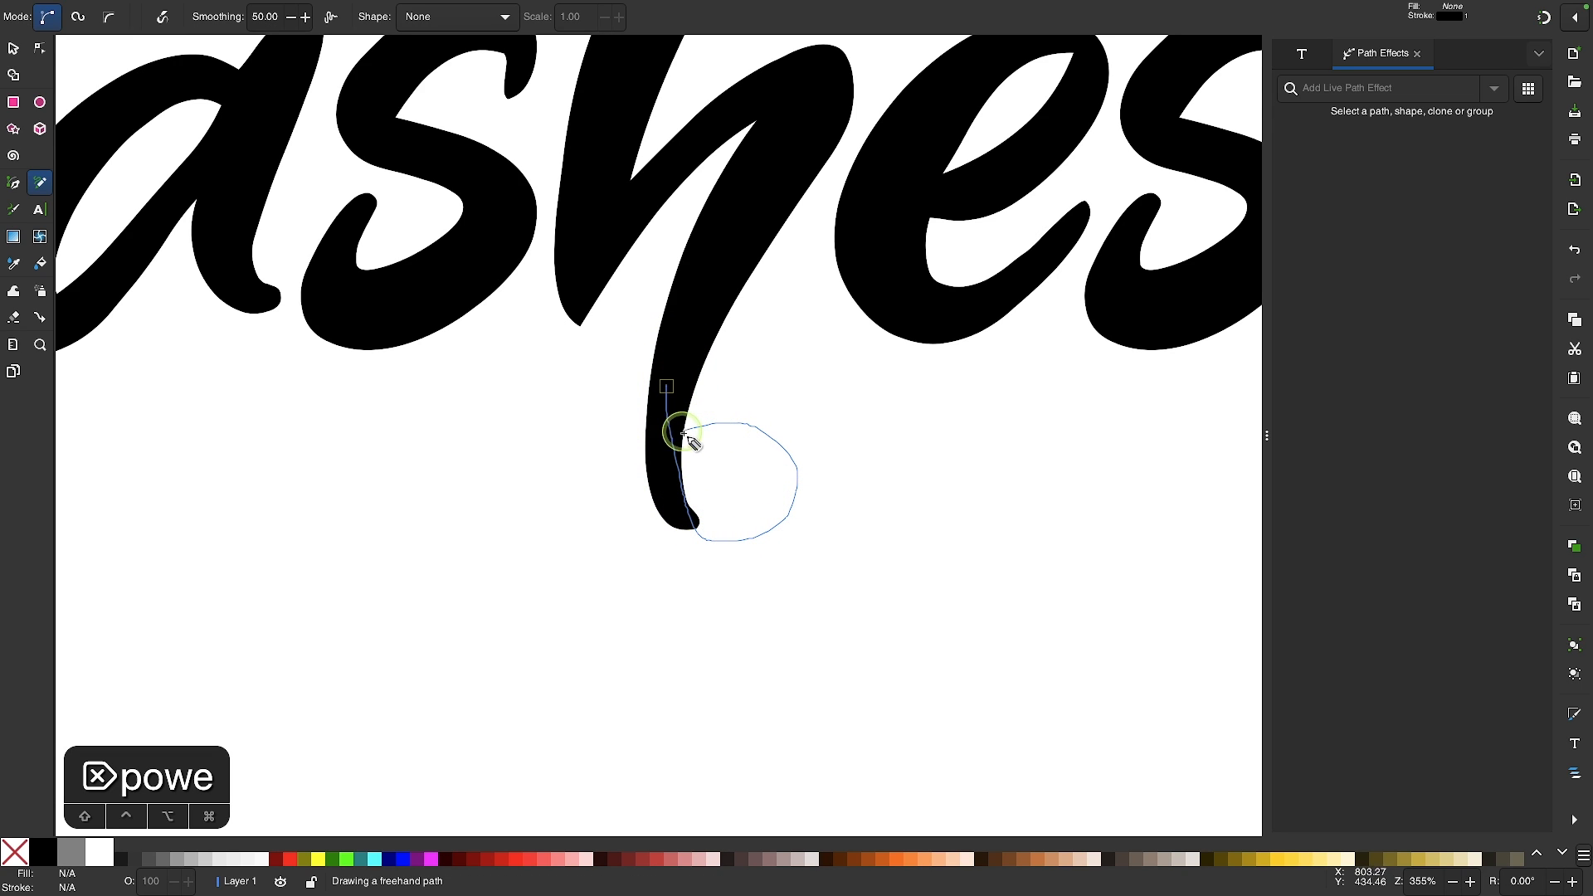
pyautogui.moveTo(184, 537); pyautogui.dragTo(119, 456)
pyautogui.hscroll(-5, 122, 458)
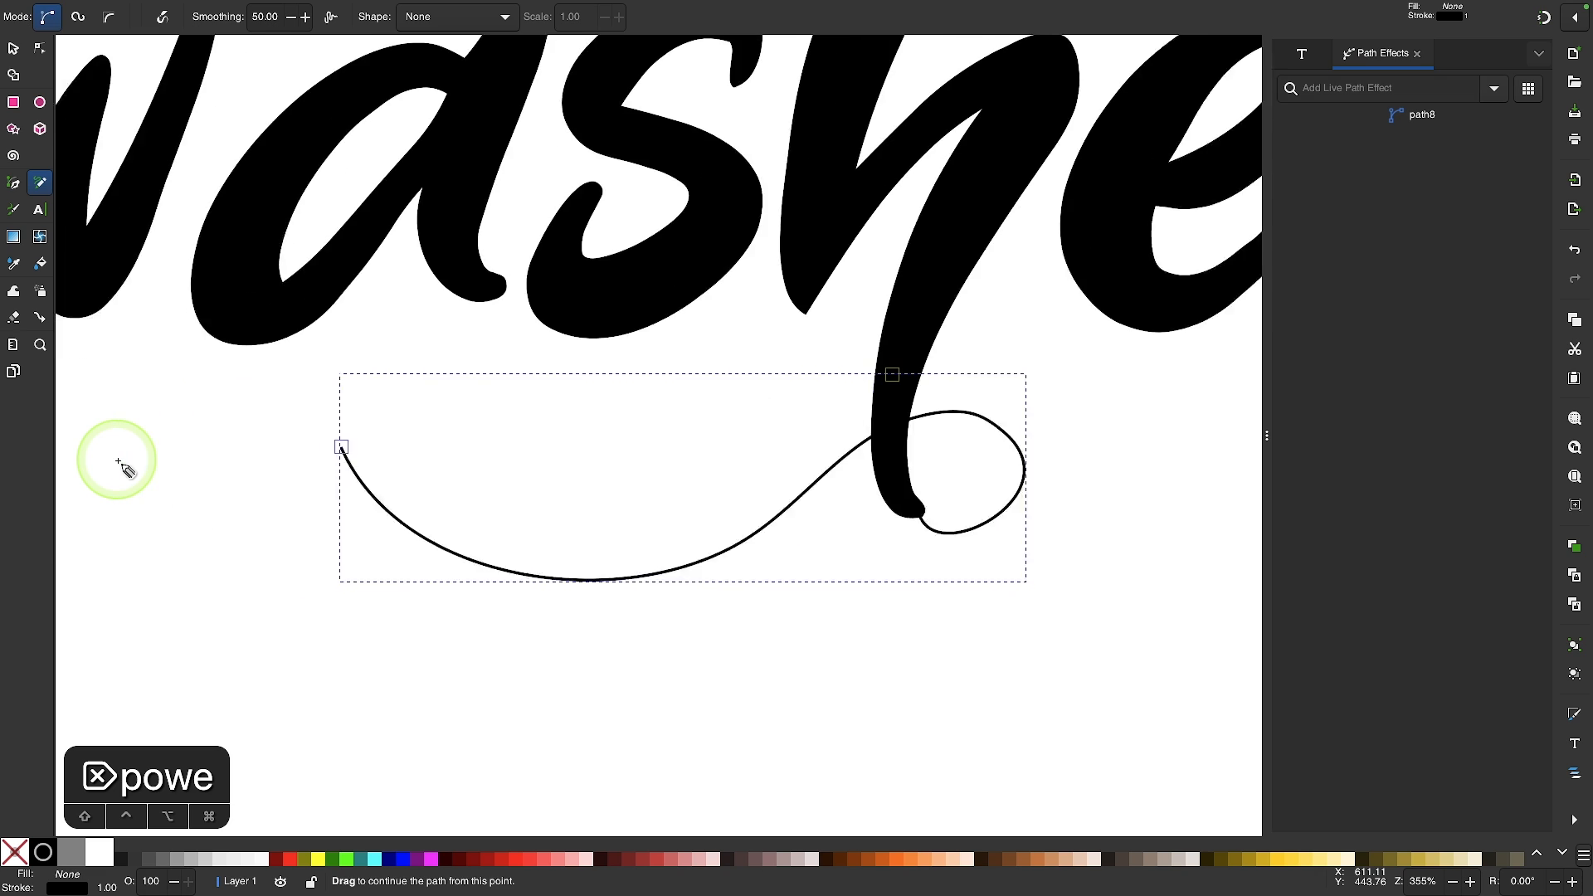
pyautogui.press('super+z')
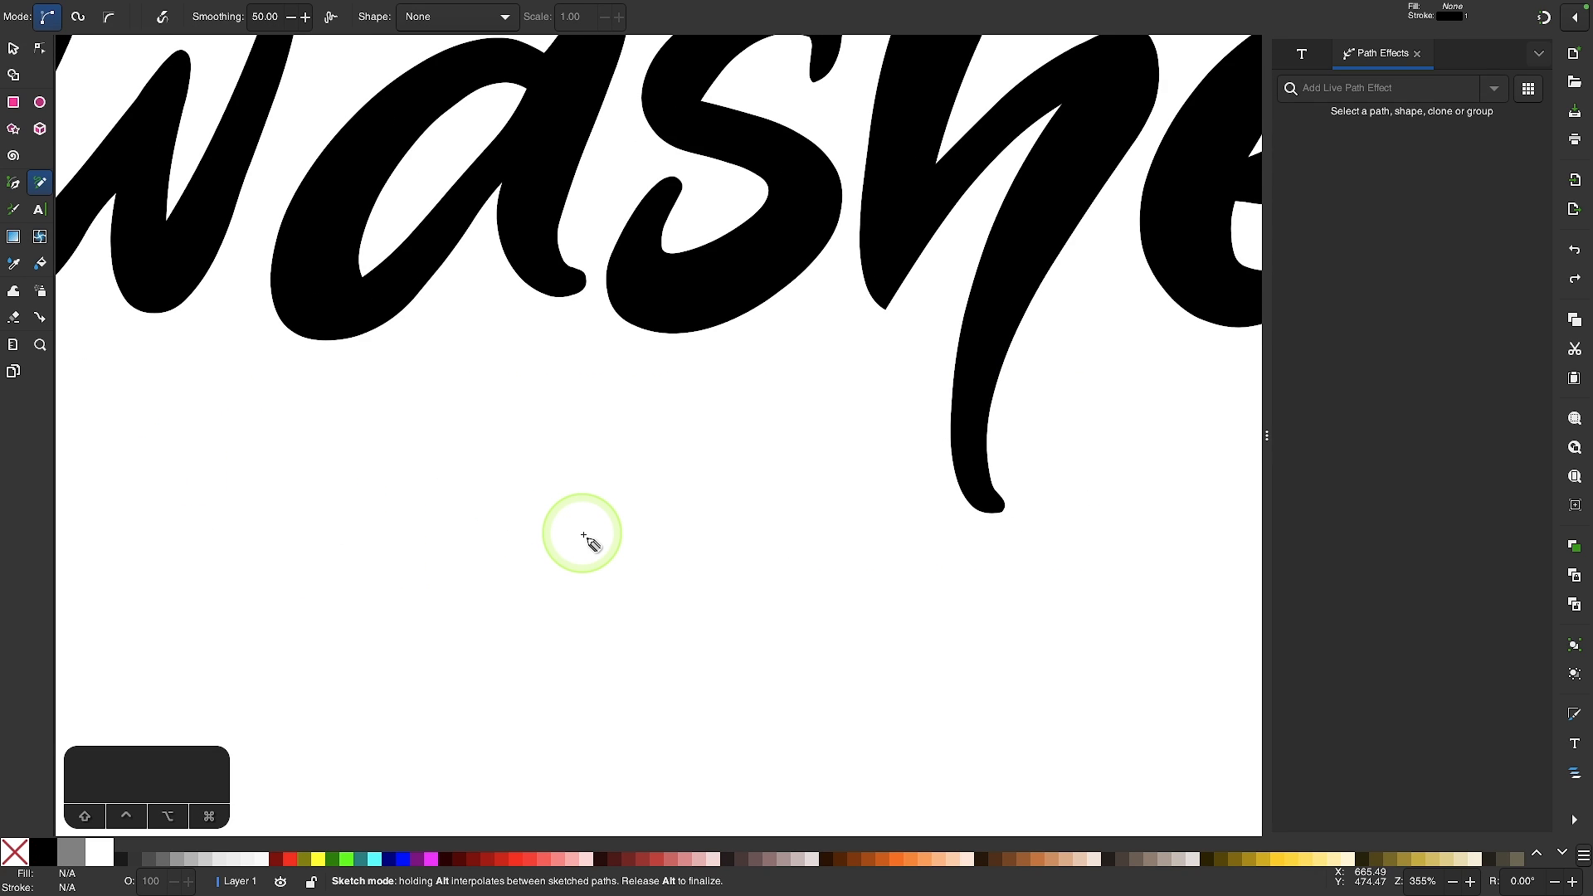
# - Draw a freehand swash from inside the h's lower tail, looping right and back across it, then sweeping left beneath the s and a
pyautogui.hscroll(4, 804, 458)
pyautogui.moveTo(747, 395); pyautogui.dragTo(747, 405)
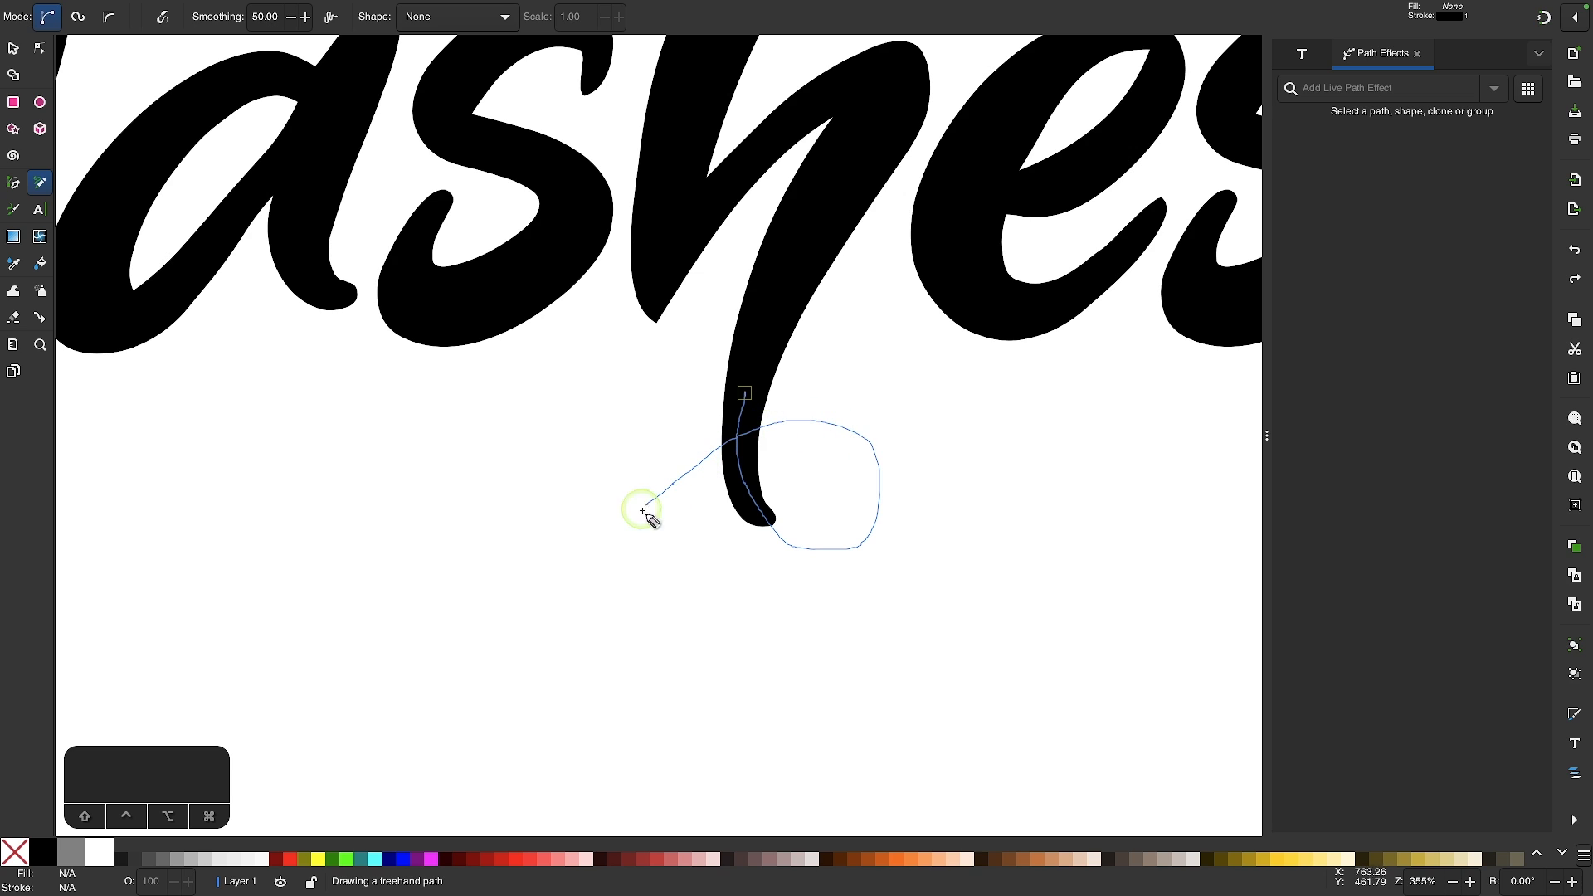
pyautogui.moveTo(643, 512); pyautogui.dragTo(55, 469)
pyautogui.hscroll(-5, 897, 651)
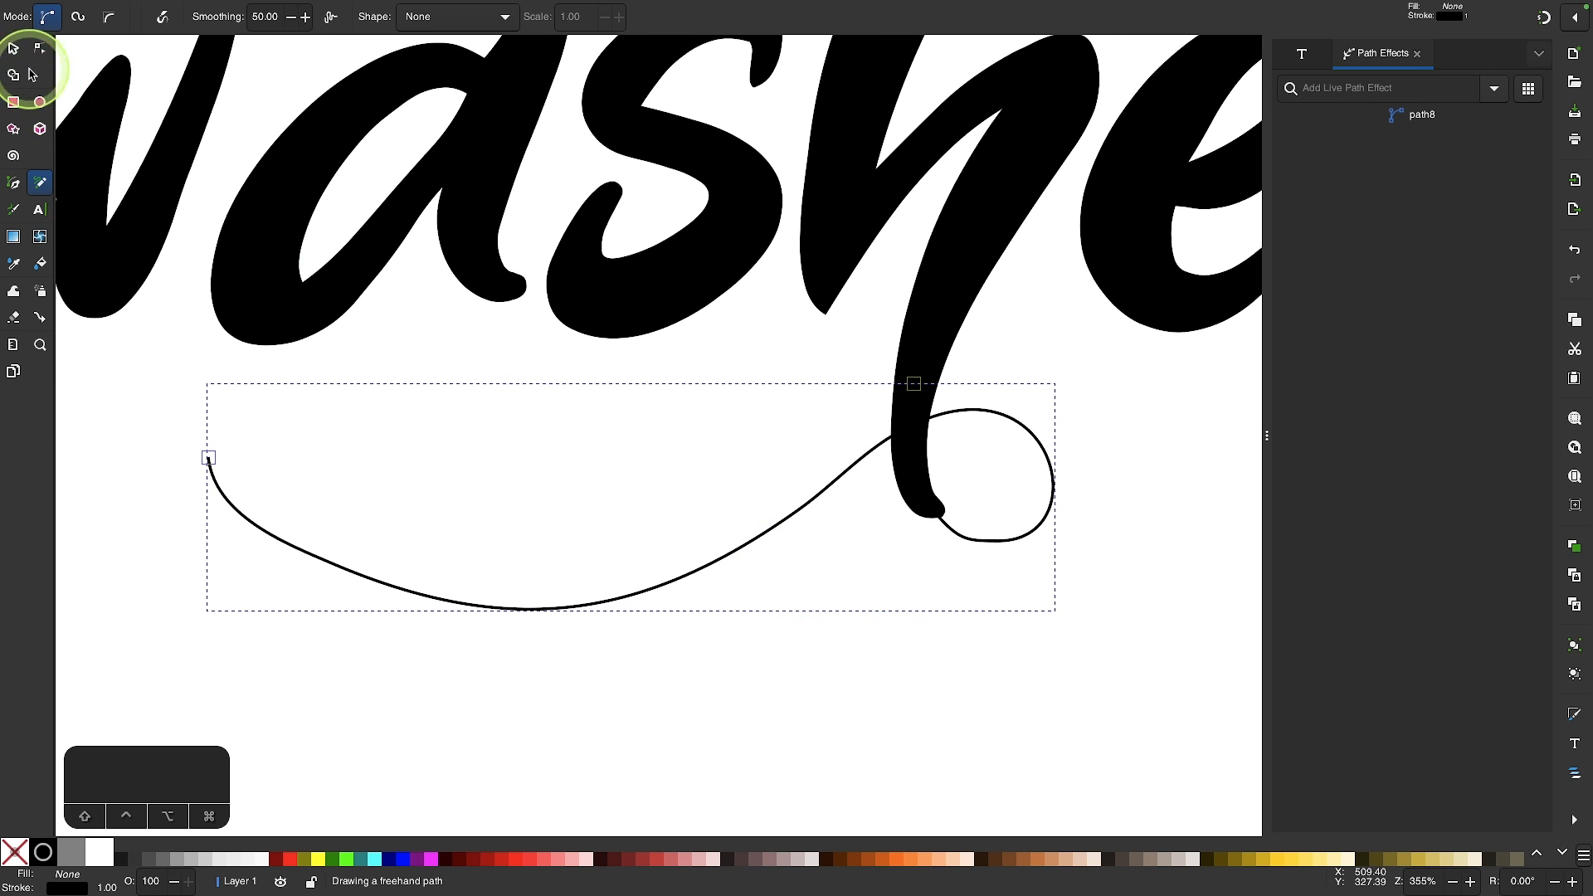
# - Delete the smooth node near the left end of the lower swash with the Node tool
pyautogui.click(47, 58)
pyautogui.click(999, 537)
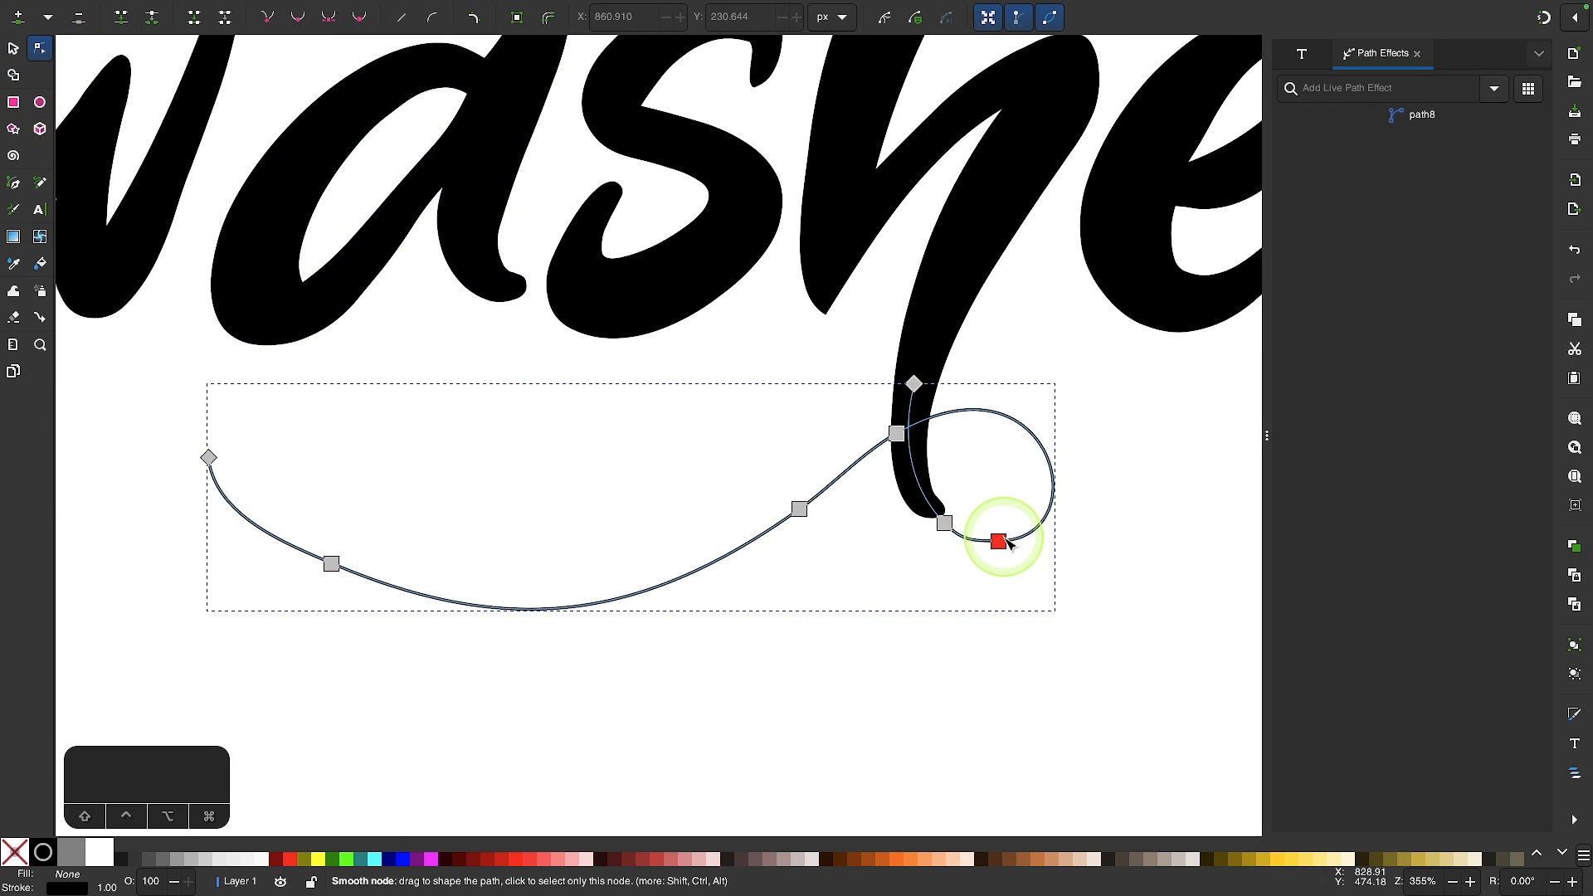
pyautogui.scroll(2, 1003, 539)
pyautogui.scroll(-1, 661, 483)
pyautogui.hscroll(-5, 661, 483)
pyautogui.moveTo(440, 598); pyautogui.dragTo(250, 435)
pyautogui.click(380, 525)
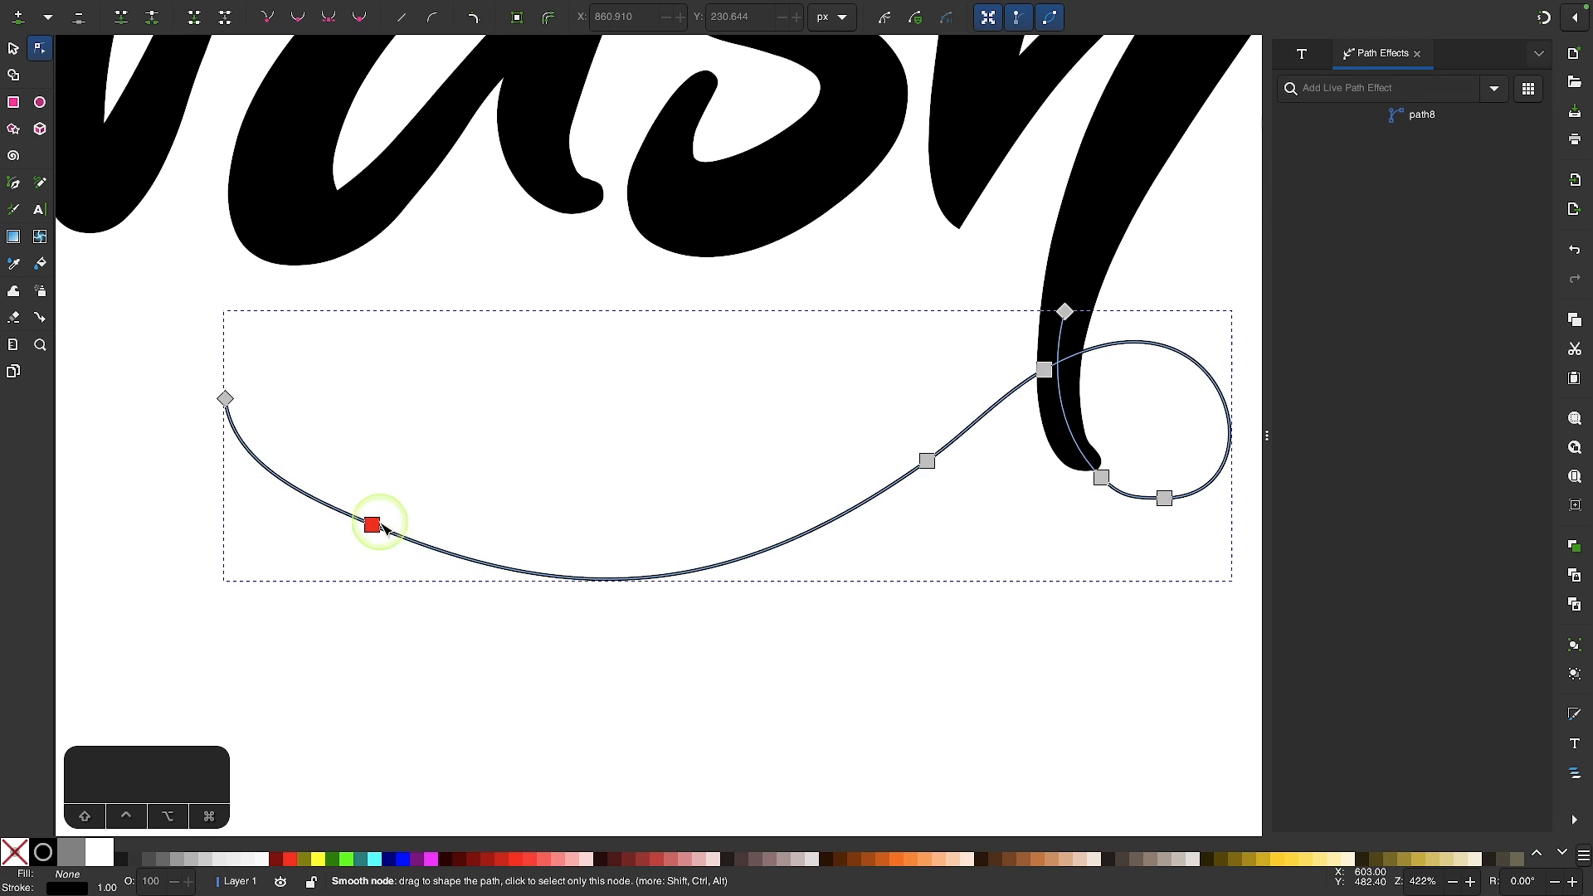
pyautogui.click(373, 525)
pyautogui.press('Delete')
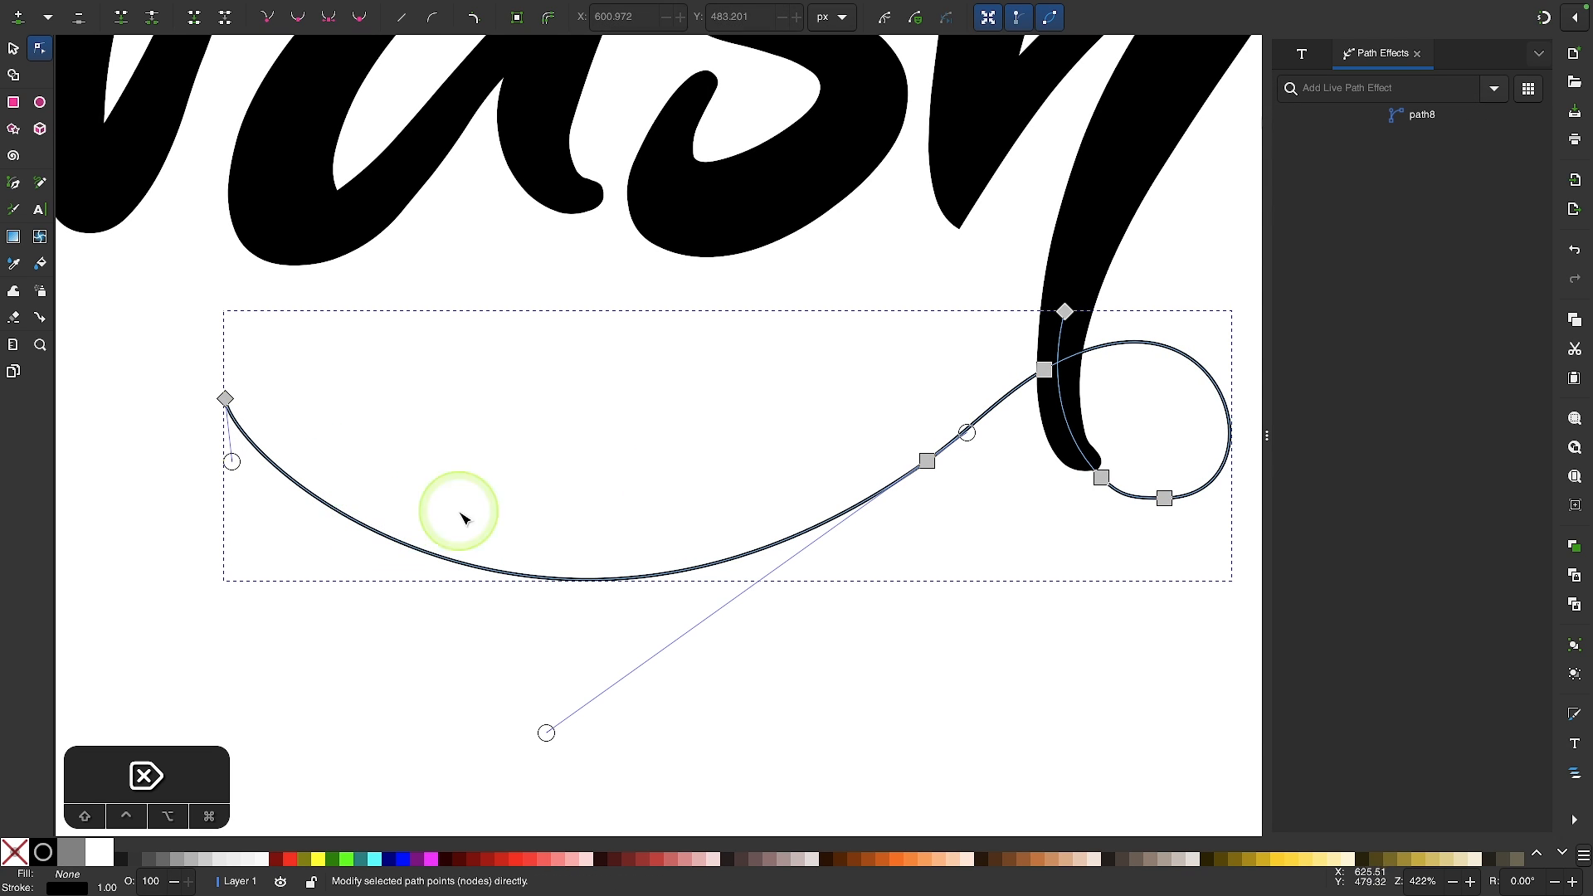
# - Delete the extra smooth node at the bottom of the lower swash's loop
pyautogui.hscroll(4, 804, 509)
pyautogui.scroll(2, 967, 470)
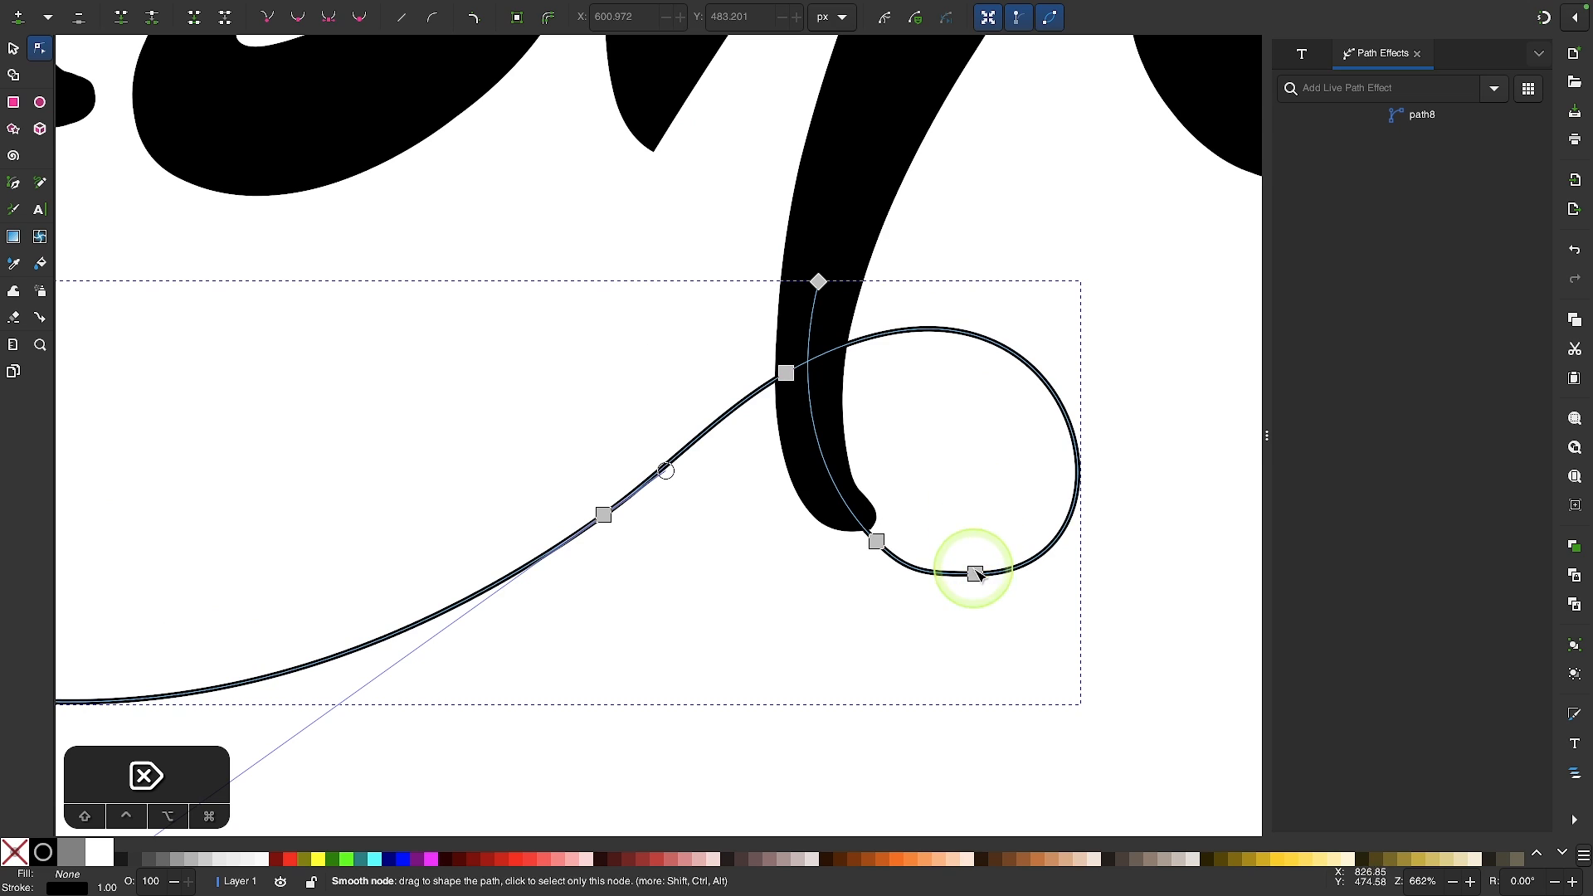
pyautogui.moveTo(975, 573); pyautogui.dragTo(1038, 490)
pyautogui.moveTo(1230, 490); pyautogui.dragTo(1078, 444)
pyautogui.press('Delete')
# - Round the lower swash's loop by adjusting its node handles and moving its bottom node slightly right and down
pyautogui.hscroll(2, 963, 381)
pyautogui.moveTo(1120, 145); pyautogui.dragTo(1094, 282)
pyautogui.moveTo(776, 562); pyautogui.dragTo(775, 579)
pyautogui.moveTo(916, 720); pyautogui.dragTo(947, 621)
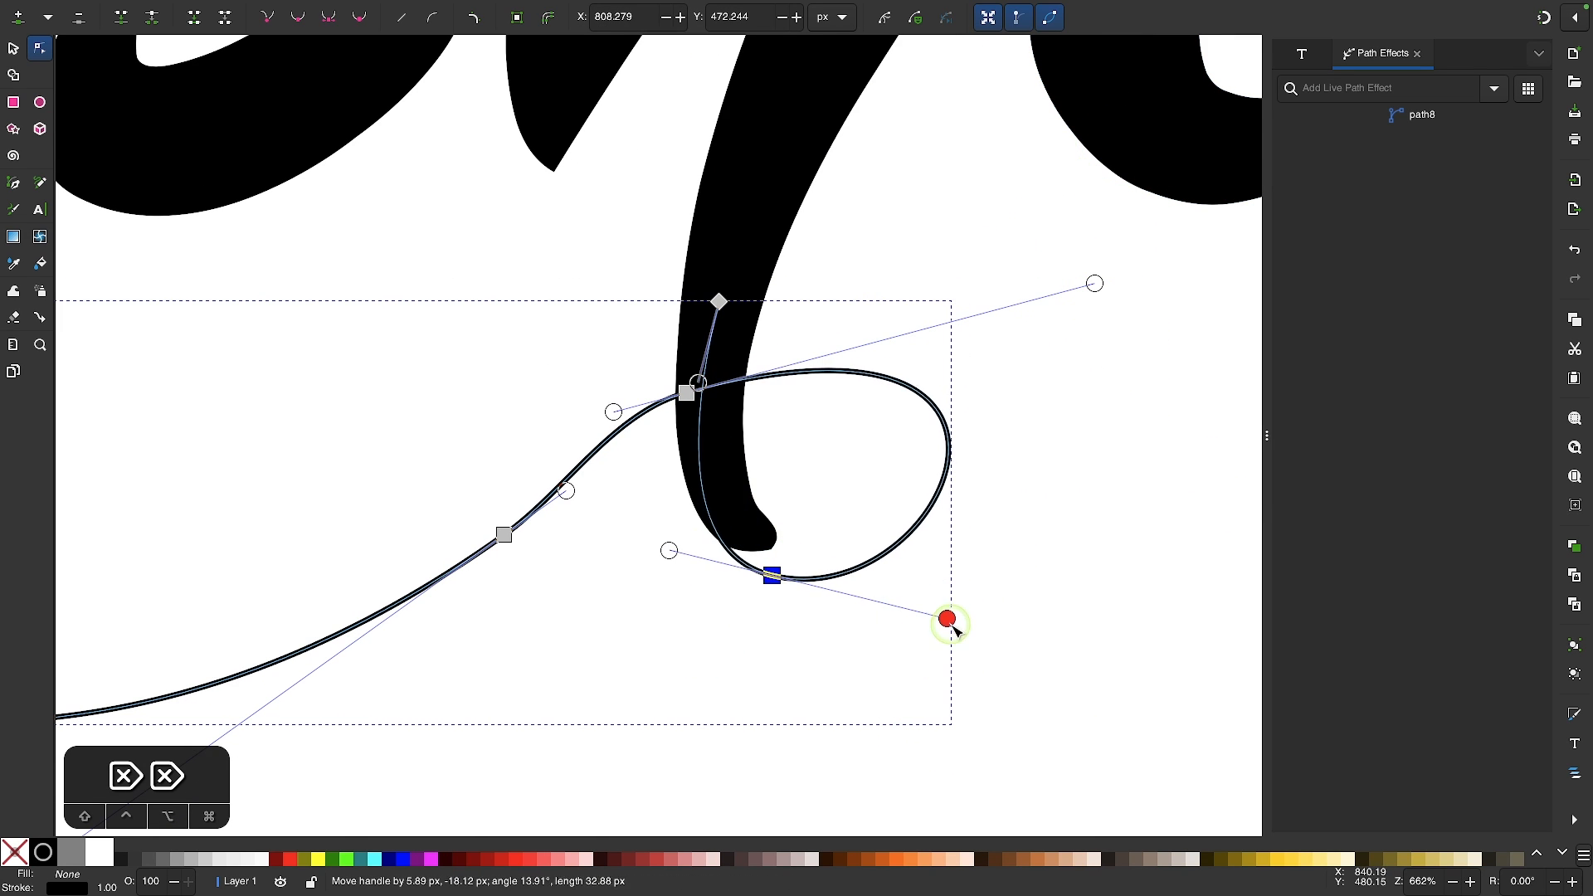
pyautogui.moveTo(773, 577); pyautogui.dragTo(801, 588)
pyautogui.moveTo(1094, 283); pyautogui.dragTo(998, 274)
# - Delete the smooth node on the lower swash's sweep just left of the h
pyautogui.scroll(-2, 912, 382)
pyautogui.hscroll(-2, 830, 472)
pyautogui.click(823, 446)
pyautogui.press('Delete')
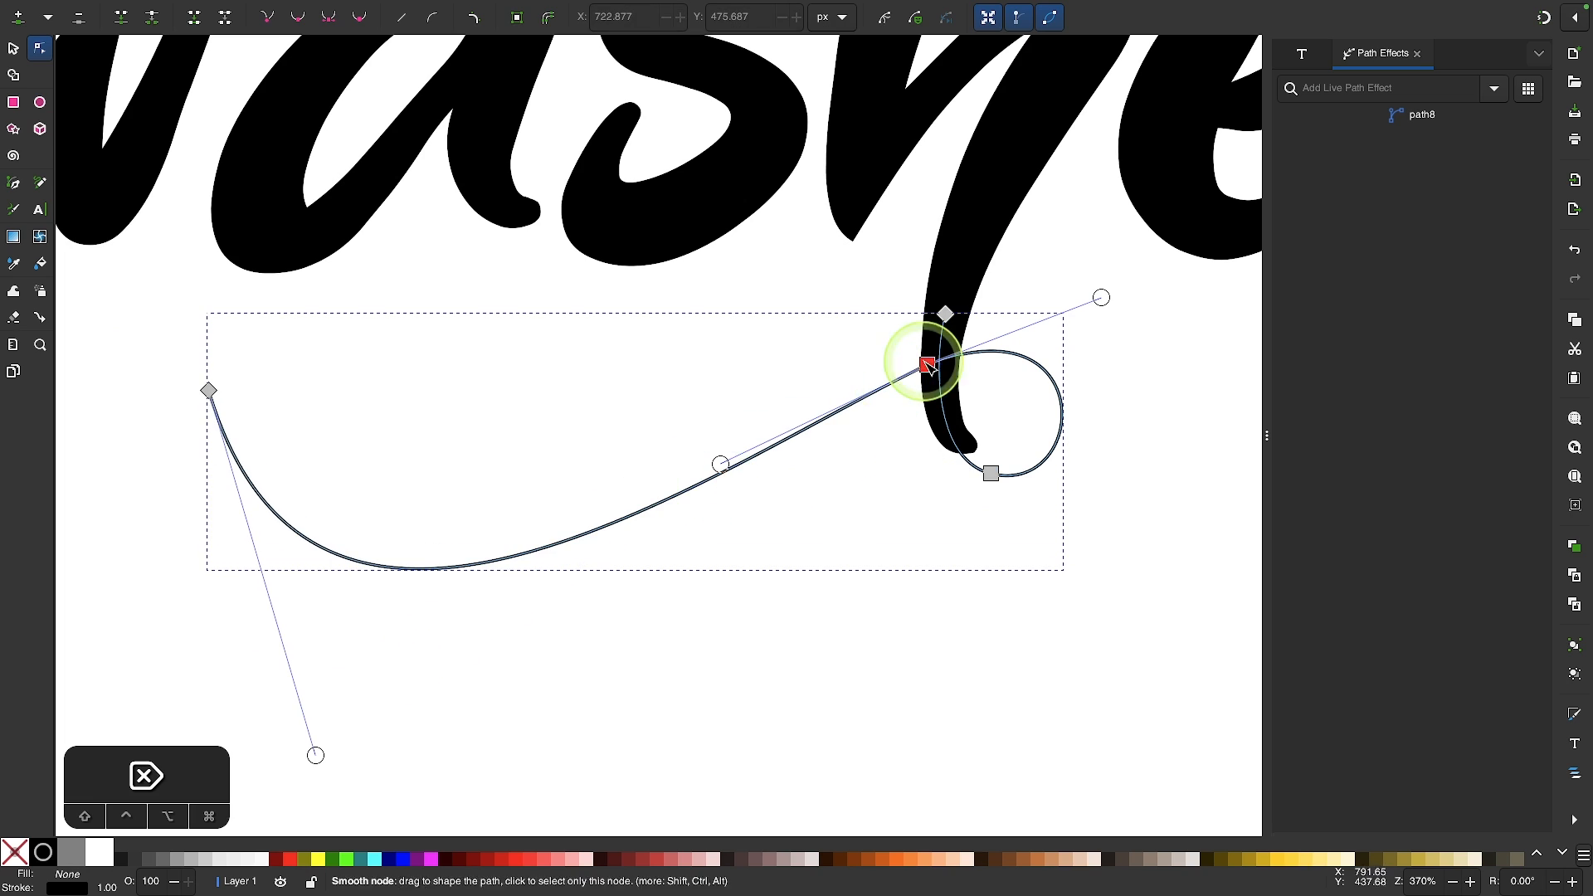
# - Flatten the lower swash's long sweep by shortening the left end's handle and slightly raising the crossing node's left handle
pyautogui.click(928, 363)
pyautogui.moveTo(317, 754); pyautogui.dragTo(500, 512)
pyautogui.moveTo(721, 463); pyautogui.dragTo(720, 455)
# - Enlarge the lower swash's loop slightly by extending the right-hand handles of its crossing node and bottom node
pyautogui.hscroll(3, 788, 431)
pyautogui.moveTo(896, 327); pyautogui.dragTo(914, 319)
pyautogui.moveTo(887, 552); pyautogui.dragTo(901, 554)
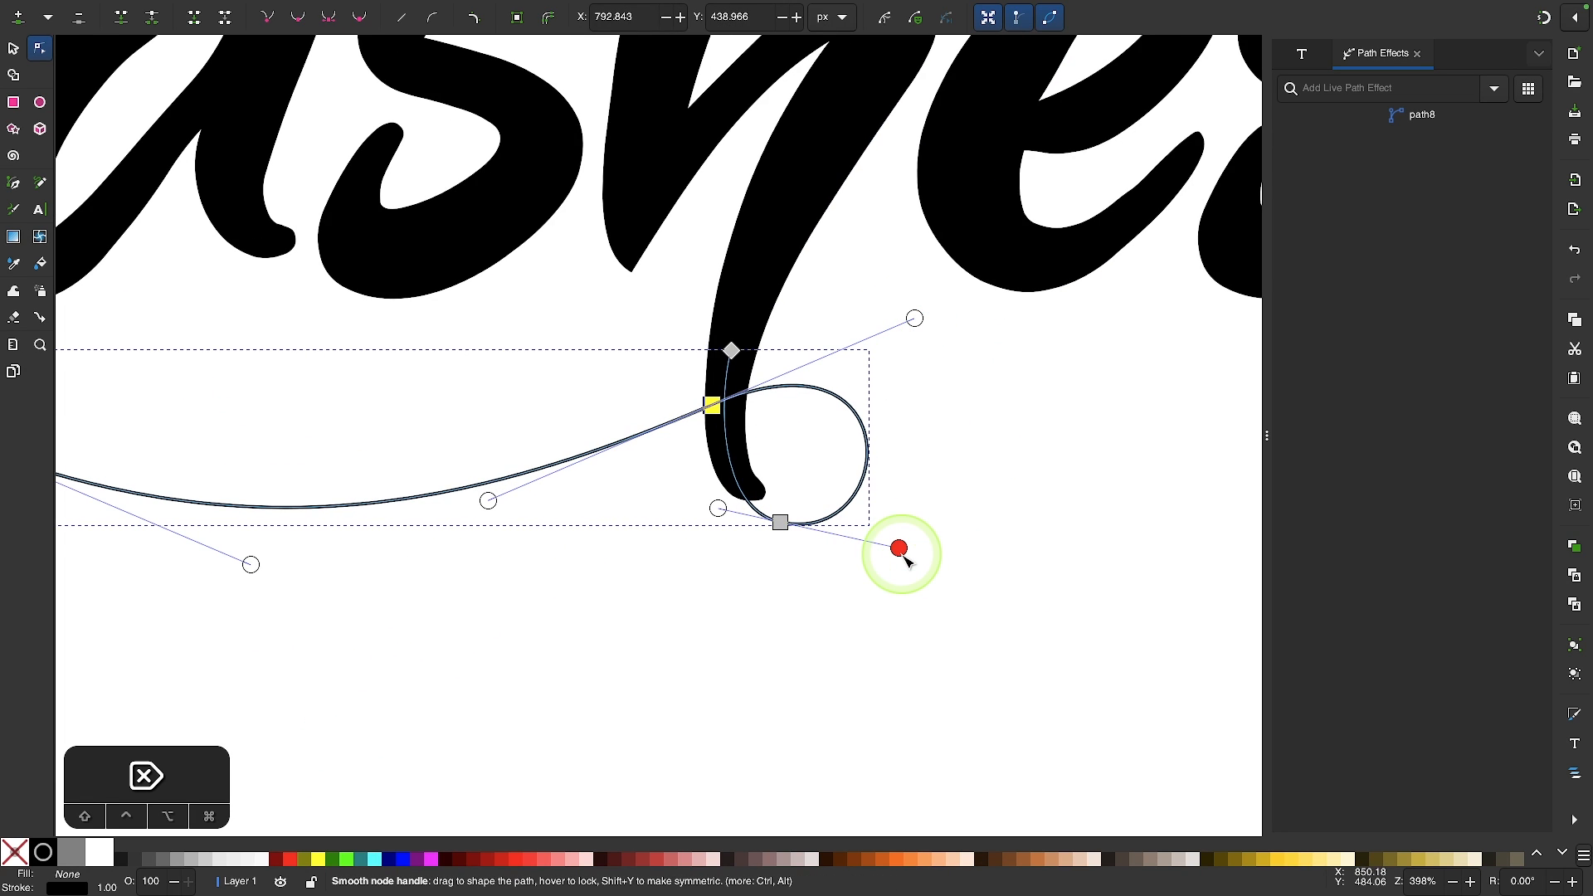
pyautogui.hscroll(-5, 754, 590)
pyautogui.scroll(-2, 754, 590)
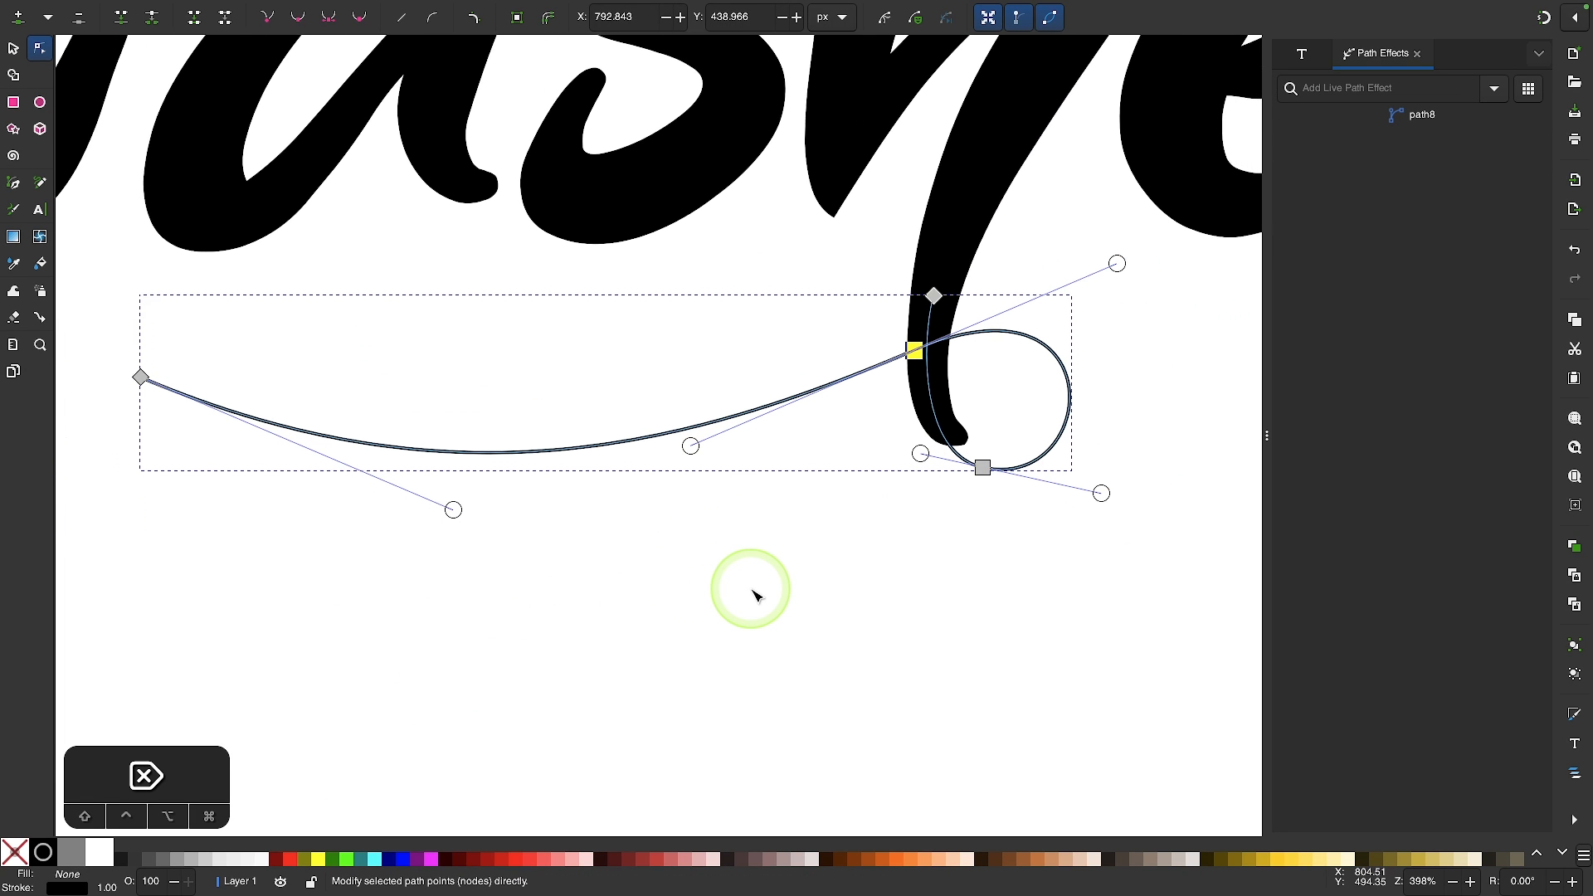
pyautogui.hscroll(1, 754, 595)
pyautogui.scroll(1, 754, 595)
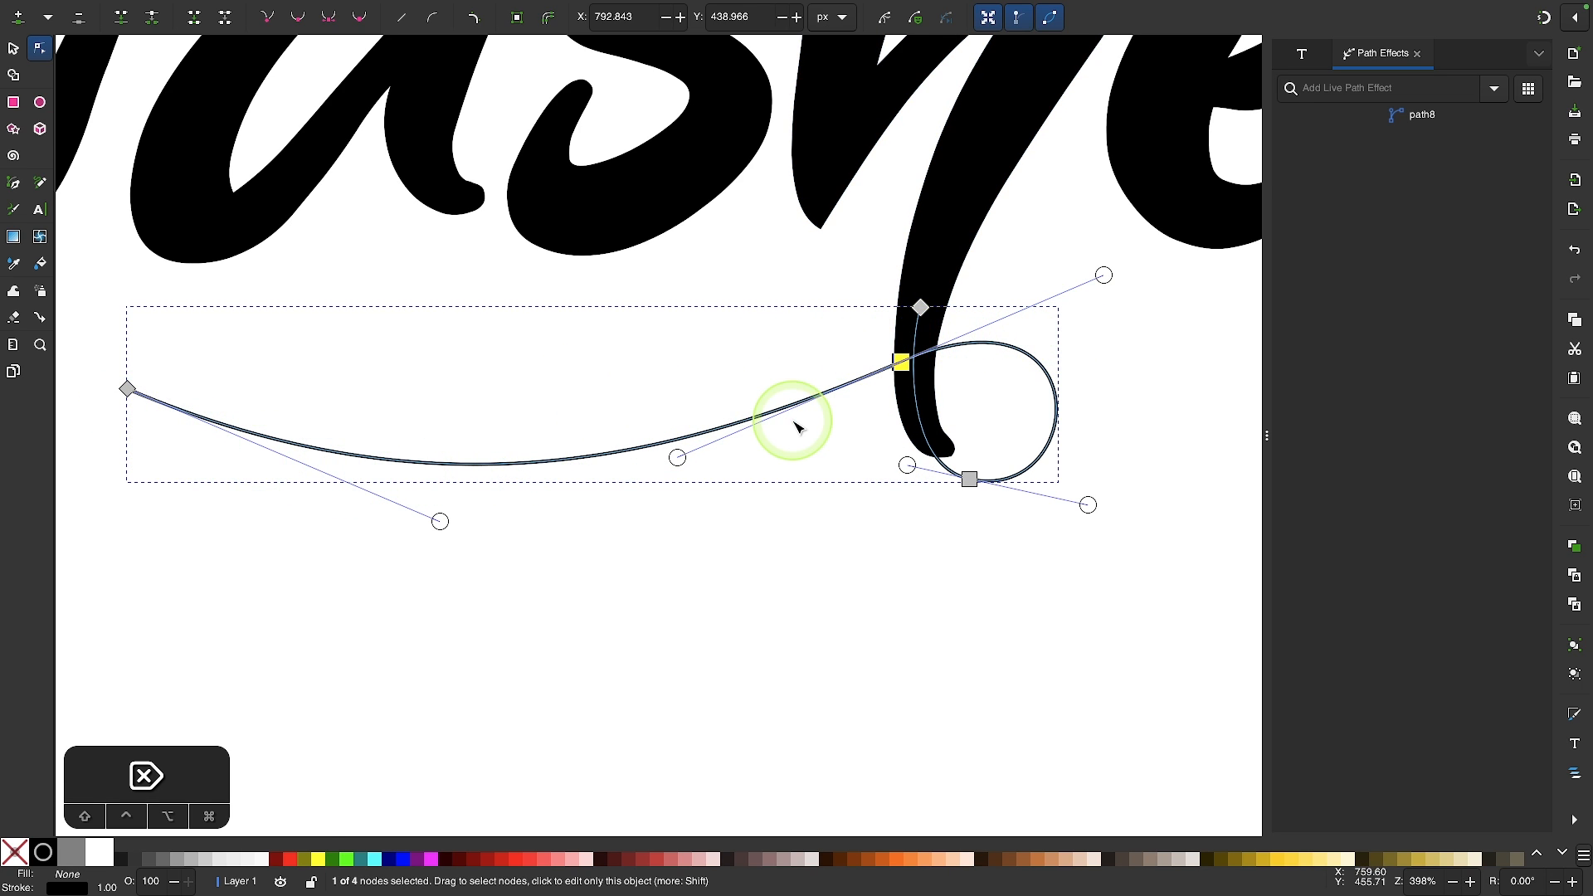
# - Apply the Power stroke path effect to the lower swash path
pyautogui.hscroll(2, 795, 427)
pyautogui.scroll(1, 795, 427)
pyautogui.scroll(-1, 799, 558)
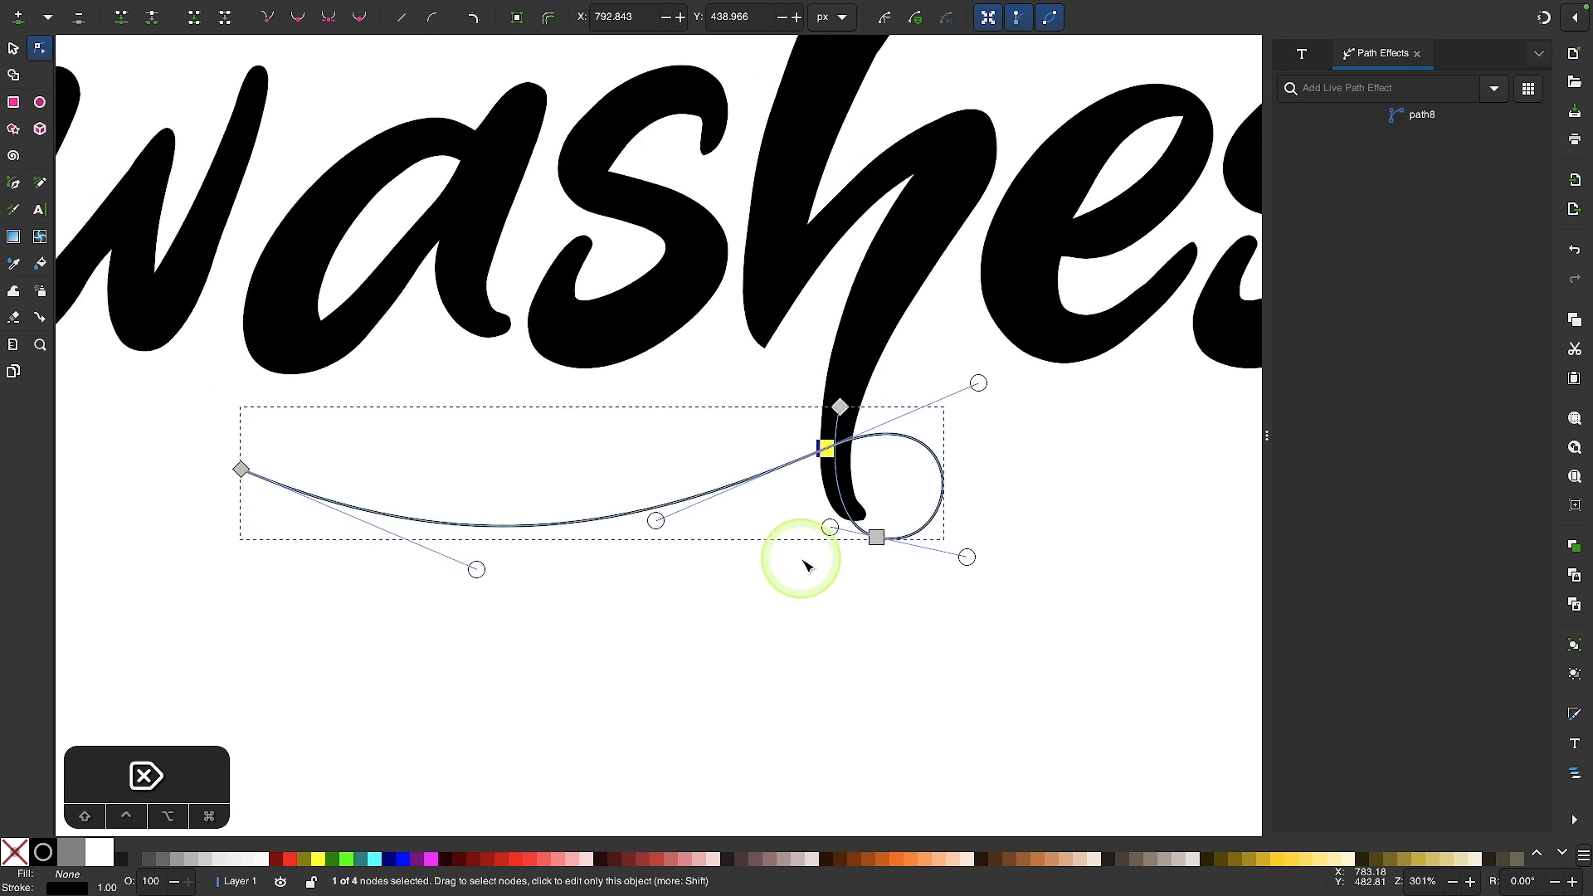
pyautogui.hscroll(-1, 801, 559)
pyautogui.scroll(-1, 800, 559)
pyautogui.click(13, 48)
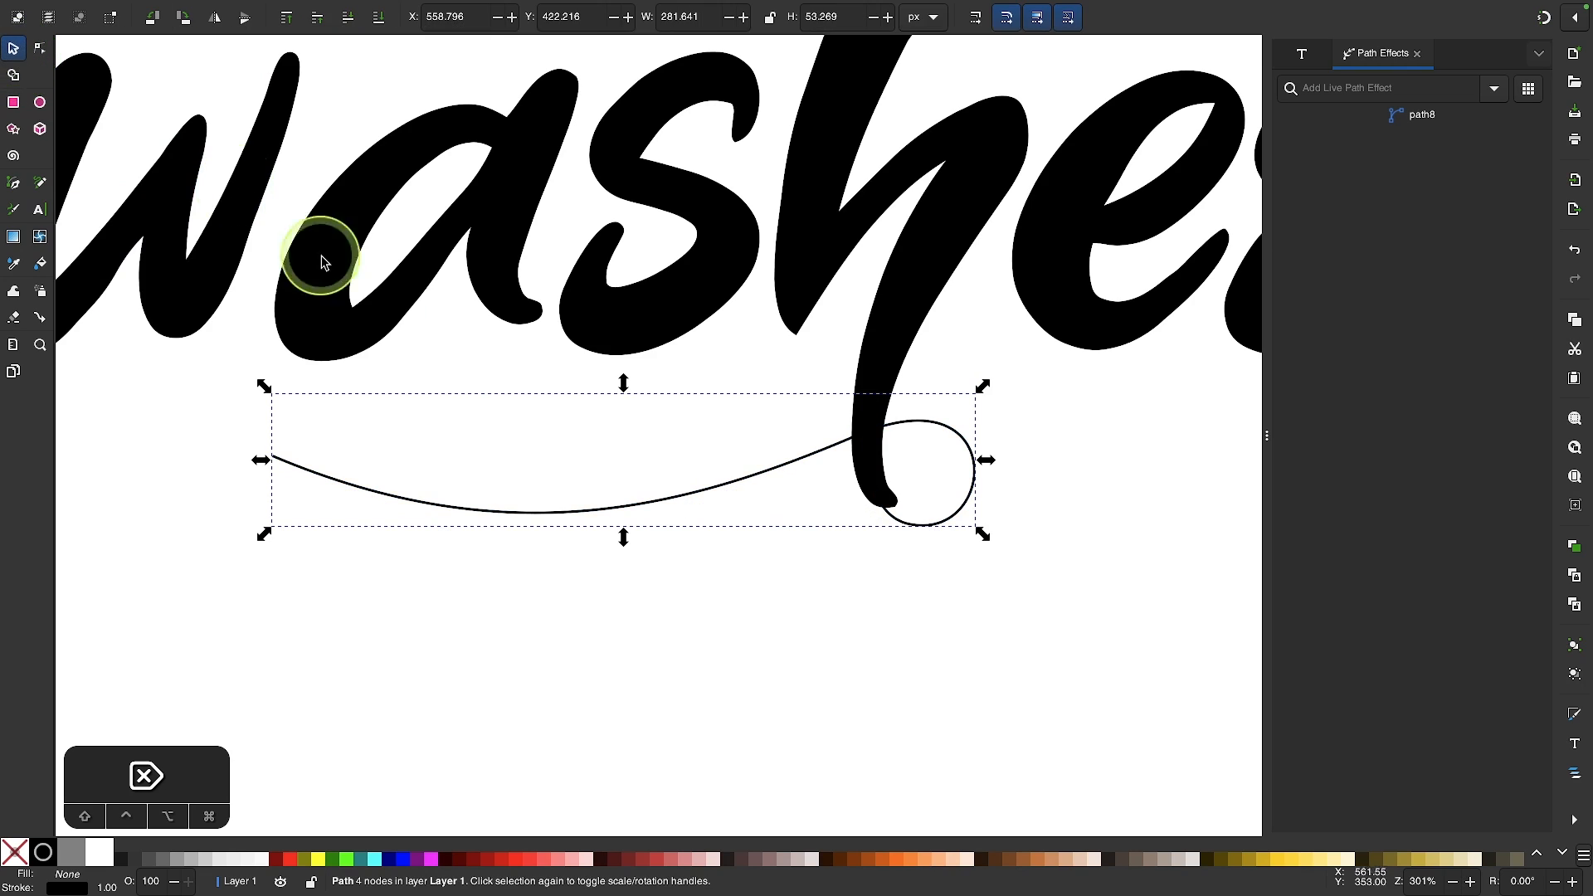
pyautogui.scroll(-1, 448, 369)
pyautogui.hscroll(1, 448, 368)
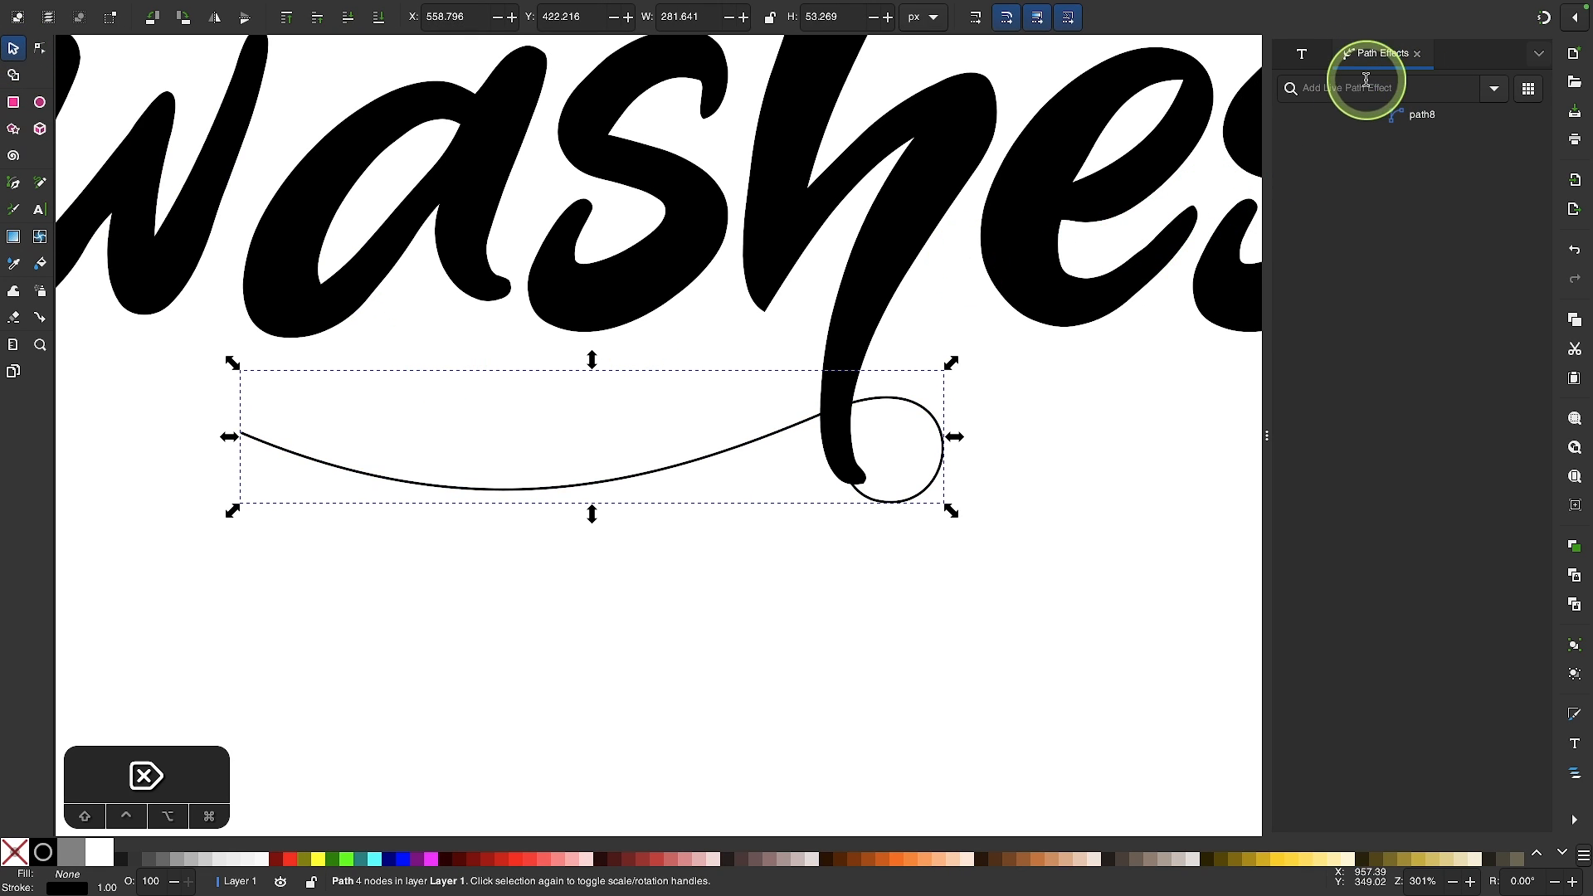
pyautogui.write('powe')
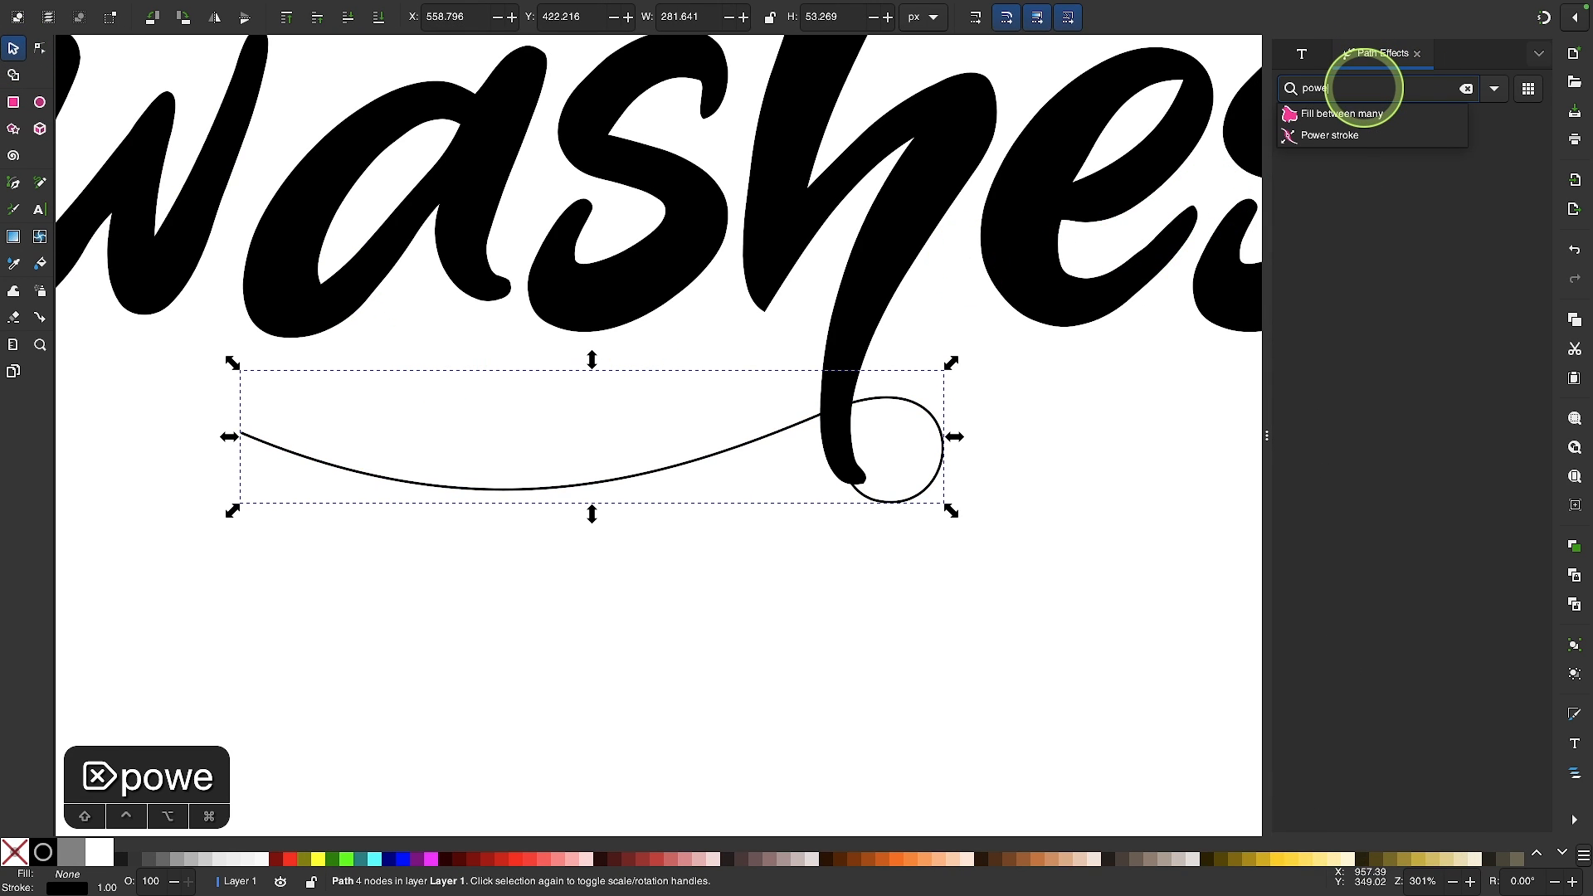
pyautogui.click(1327, 134)
pyautogui.hscroll(-3, 800, 345)
pyautogui.scroll(-1, 800, 345)
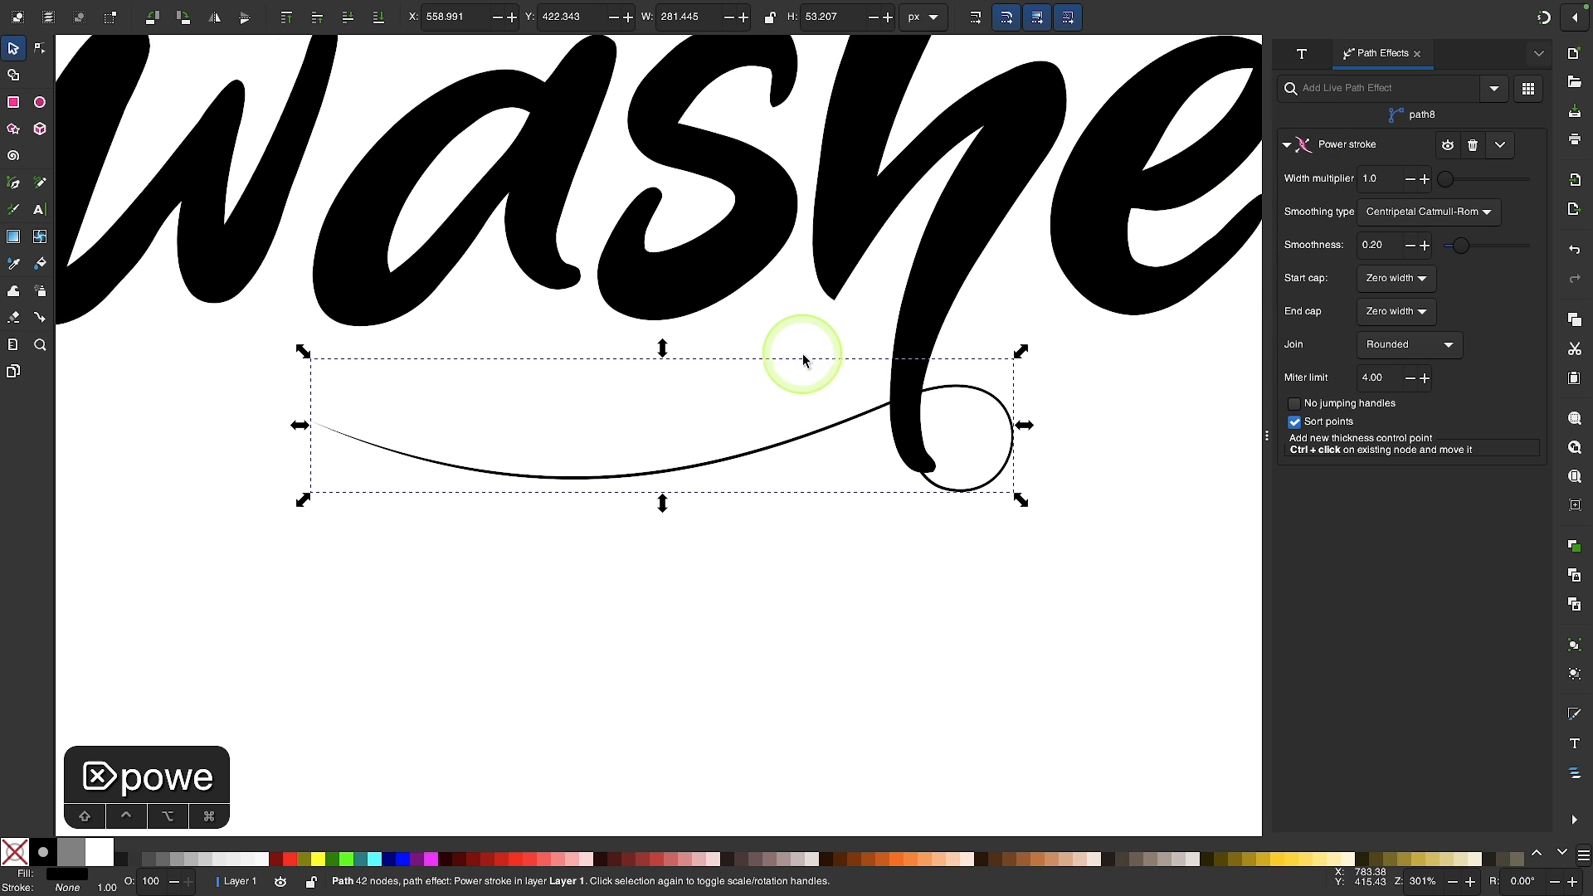
# - Widen the lower swash's stroke at its start to match the h's tail, and raise the loop's bottom node slightly
pyautogui.click(40, 48)
pyautogui.scroll(2, 953, 597)
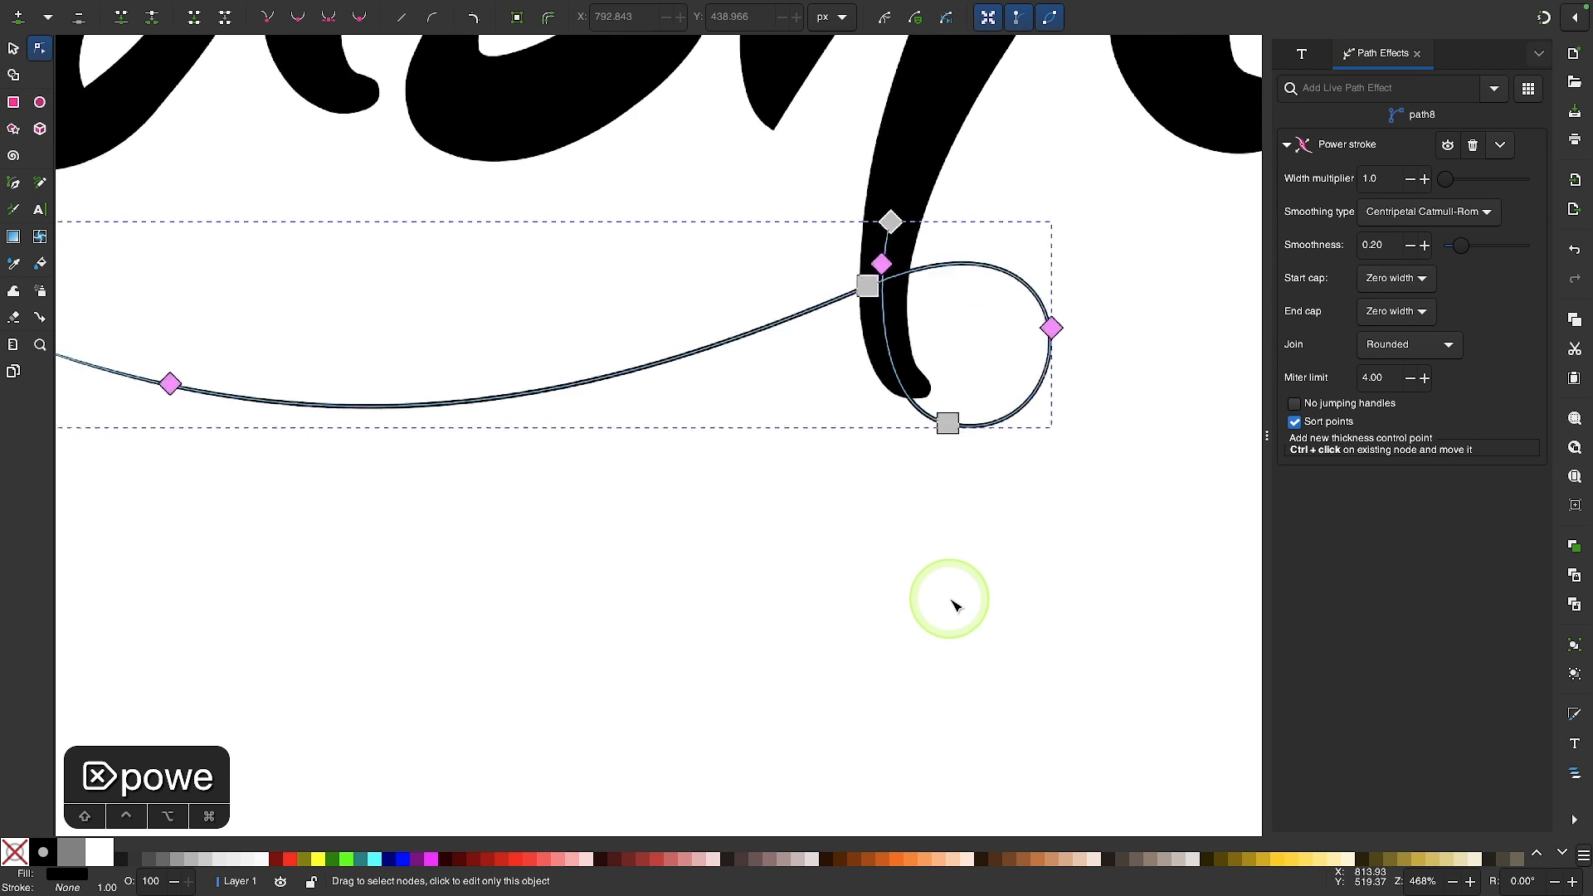
pyautogui.scroll(1, 954, 572)
pyautogui.hscroll(1, 954, 572)
pyautogui.scroll(2, 987, 263)
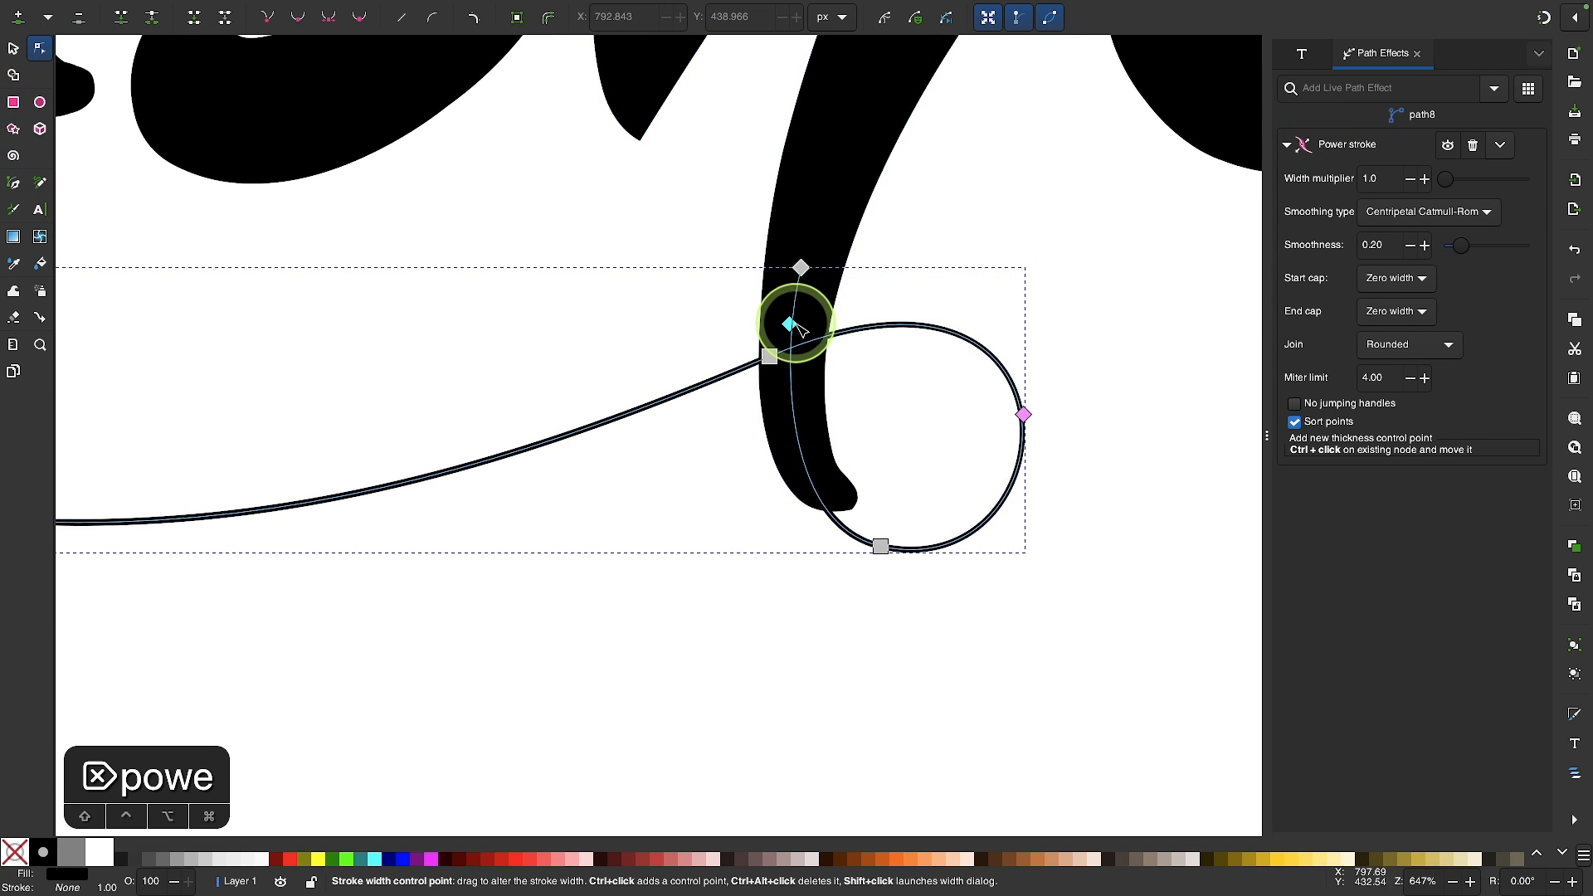
pyautogui.moveTo(795, 327); pyautogui.dragTo(770, 328)
pyautogui.moveTo(800, 267); pyautogui.dragTo(801, 269)
pyautogui.scroll(2, 894, 458)
pyautogui.moveTo(875, 576); pyautogui.dragTo(875, 546)
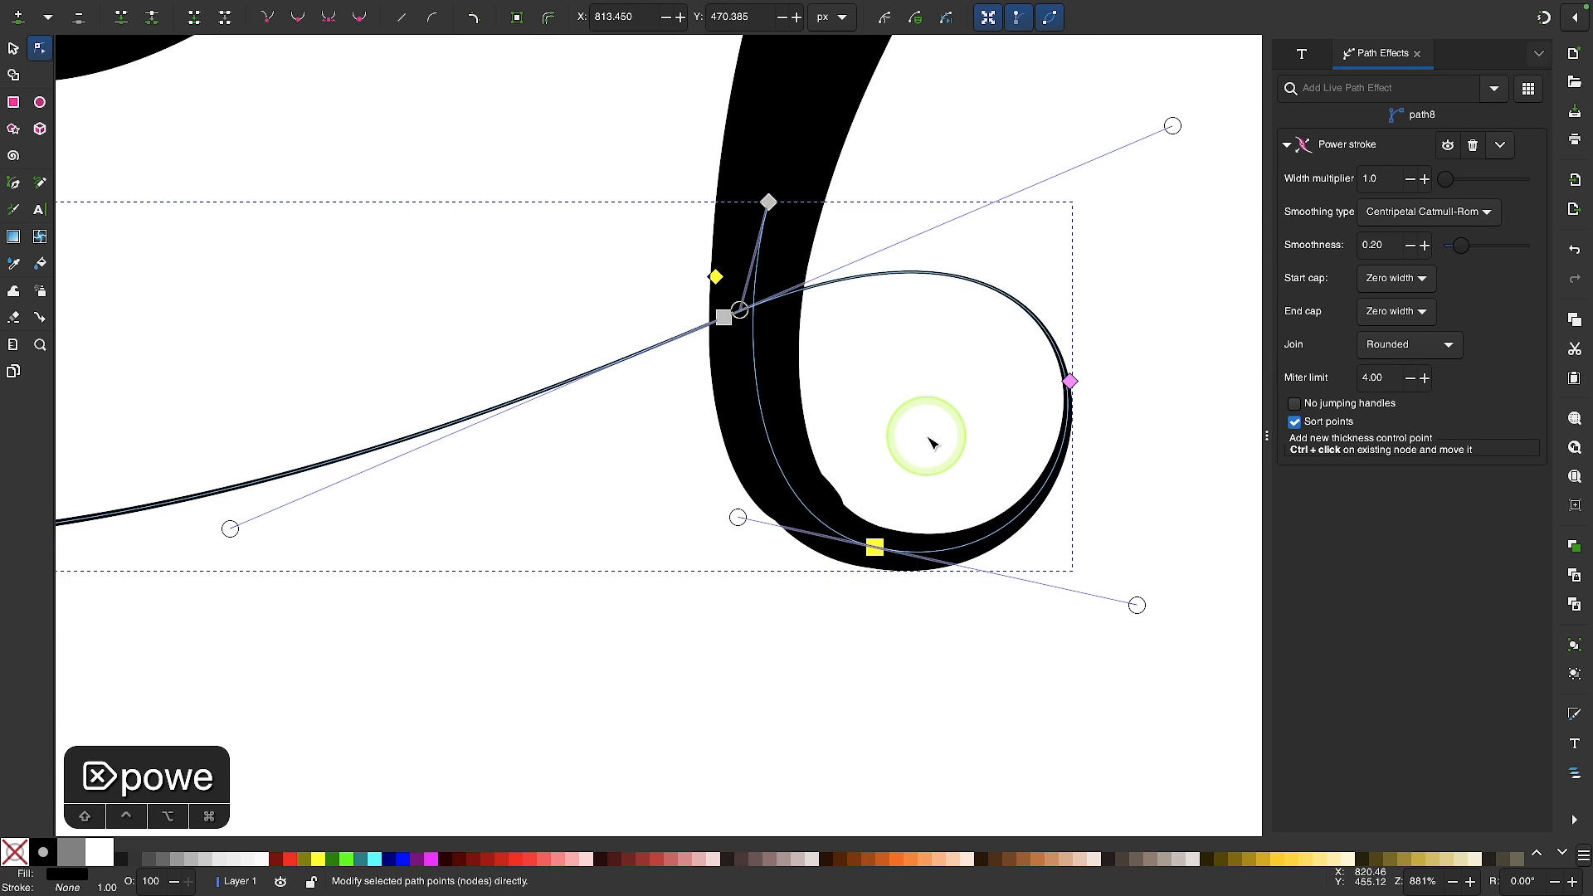
# - Thicken the lower swash's stroke on the outer side of its loop and along its long sweep
pyautogui.scroll(-1, 1082, 382)
pyautogui.moveTo(1100, 372)
pyautogui.mouseDown()
pyautogui.moveTo(1072, 350)
pyautogui.moveTo(1107, 342)
pyautogui.mouseUp()
pyautogui.scroll(-3, 495, 622)
pyautogui.moveTo(412, 505); pyautogui.dragTo(414, 467)
pyautogui.scroll(-3, 871, 589)
pyautogui.scroll(3, 946, 614)
pyautogui.scroll(-3, 991, 581)
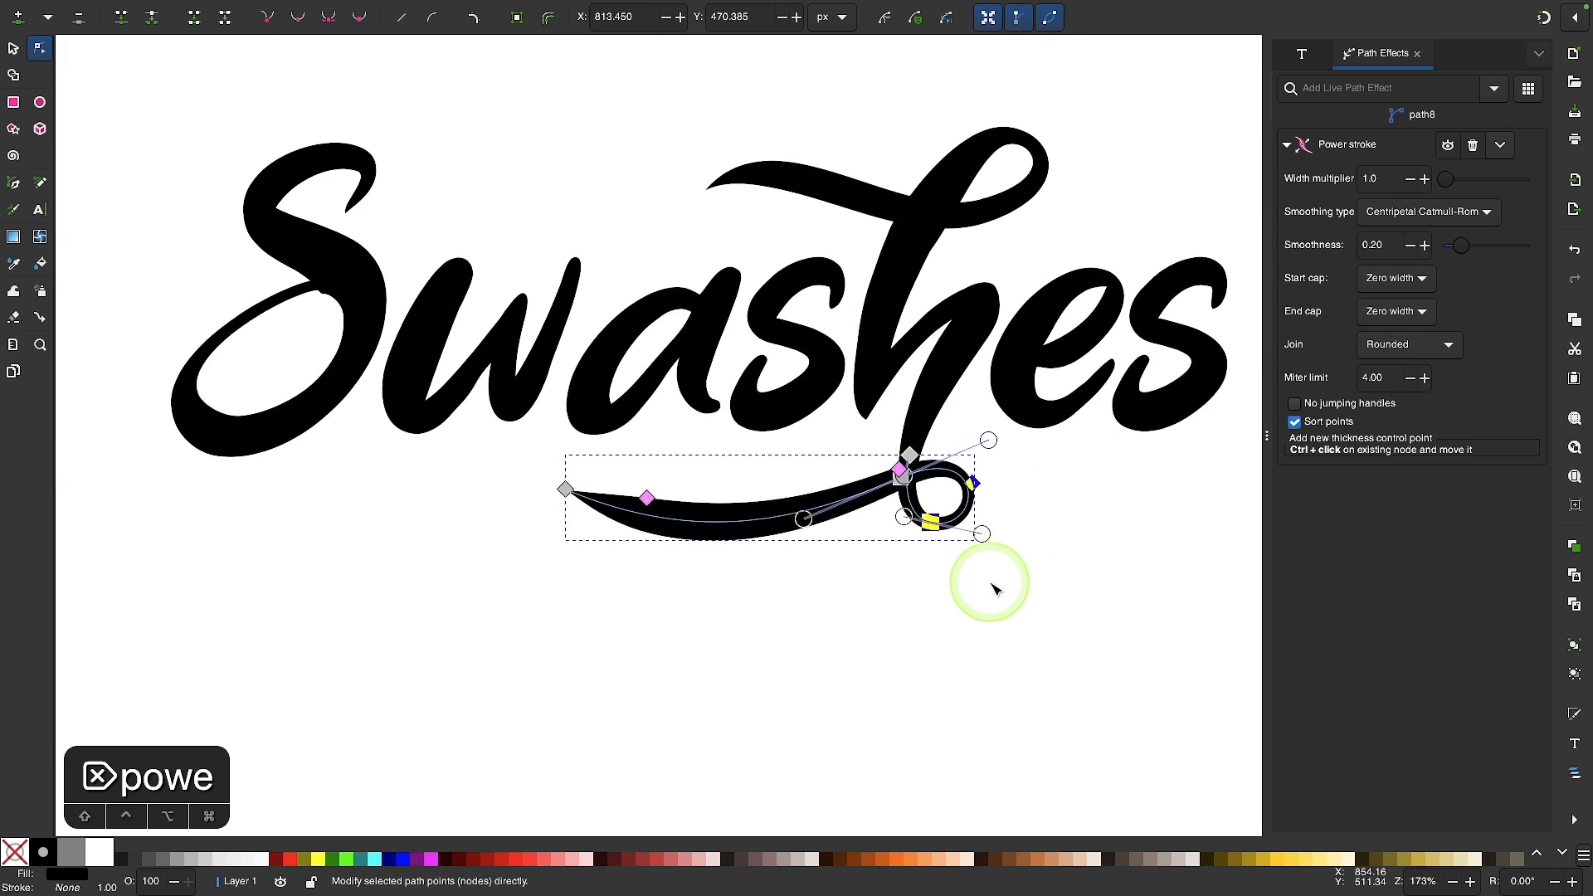
pyautogui.moveTo(995, 586); pyautogui.dragTo(939, 616)
pyautogui.click(10, 50)
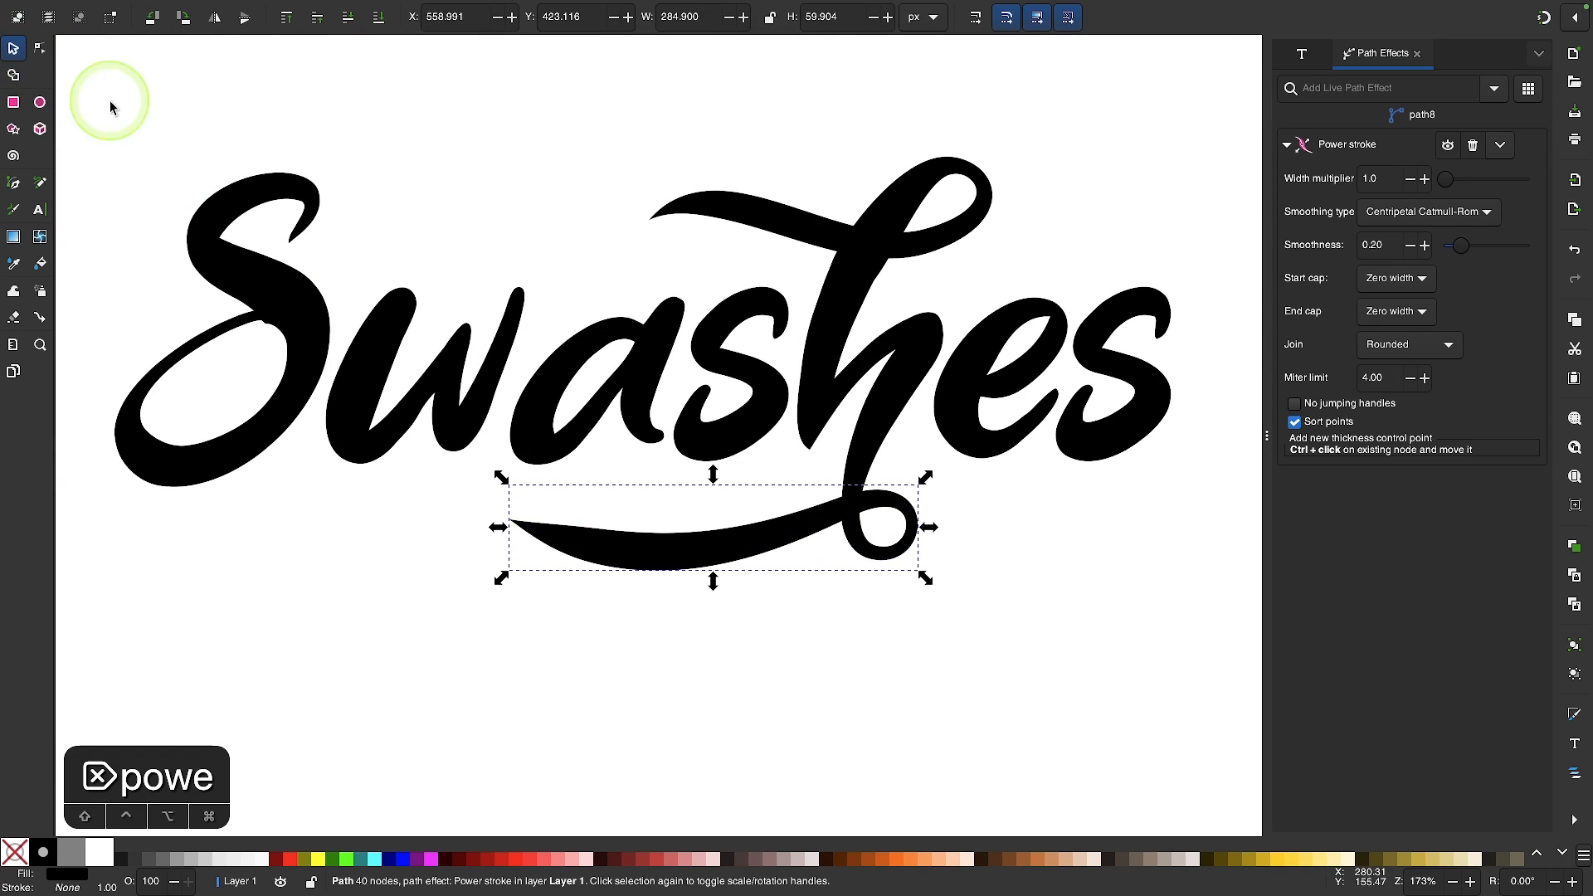
# - Nudge the lower swash slightly to align its start with the h's tail, and deselect it
pyautogui.scroll(1, 668, 597)
pyautogui.scroll(2, 714, 599)
pyautogui.scroll(1, 1188, 427)
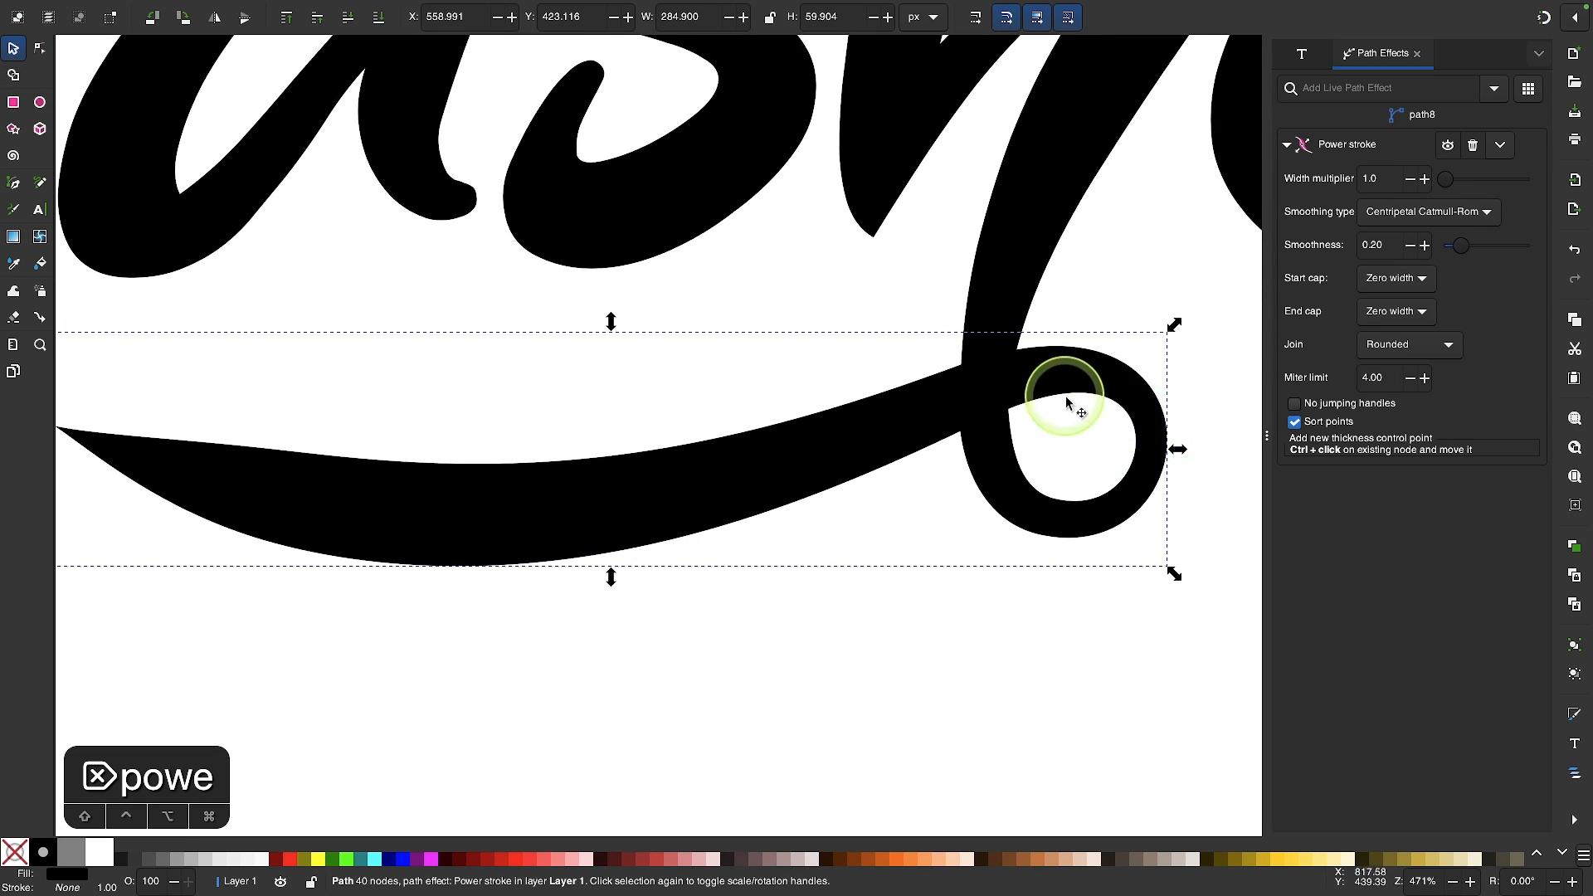
pyautogui.moveTo(1034, 388); pyautogui.dragTo(1001, 393)
pyautogui.scroll(-6, 843, 487)
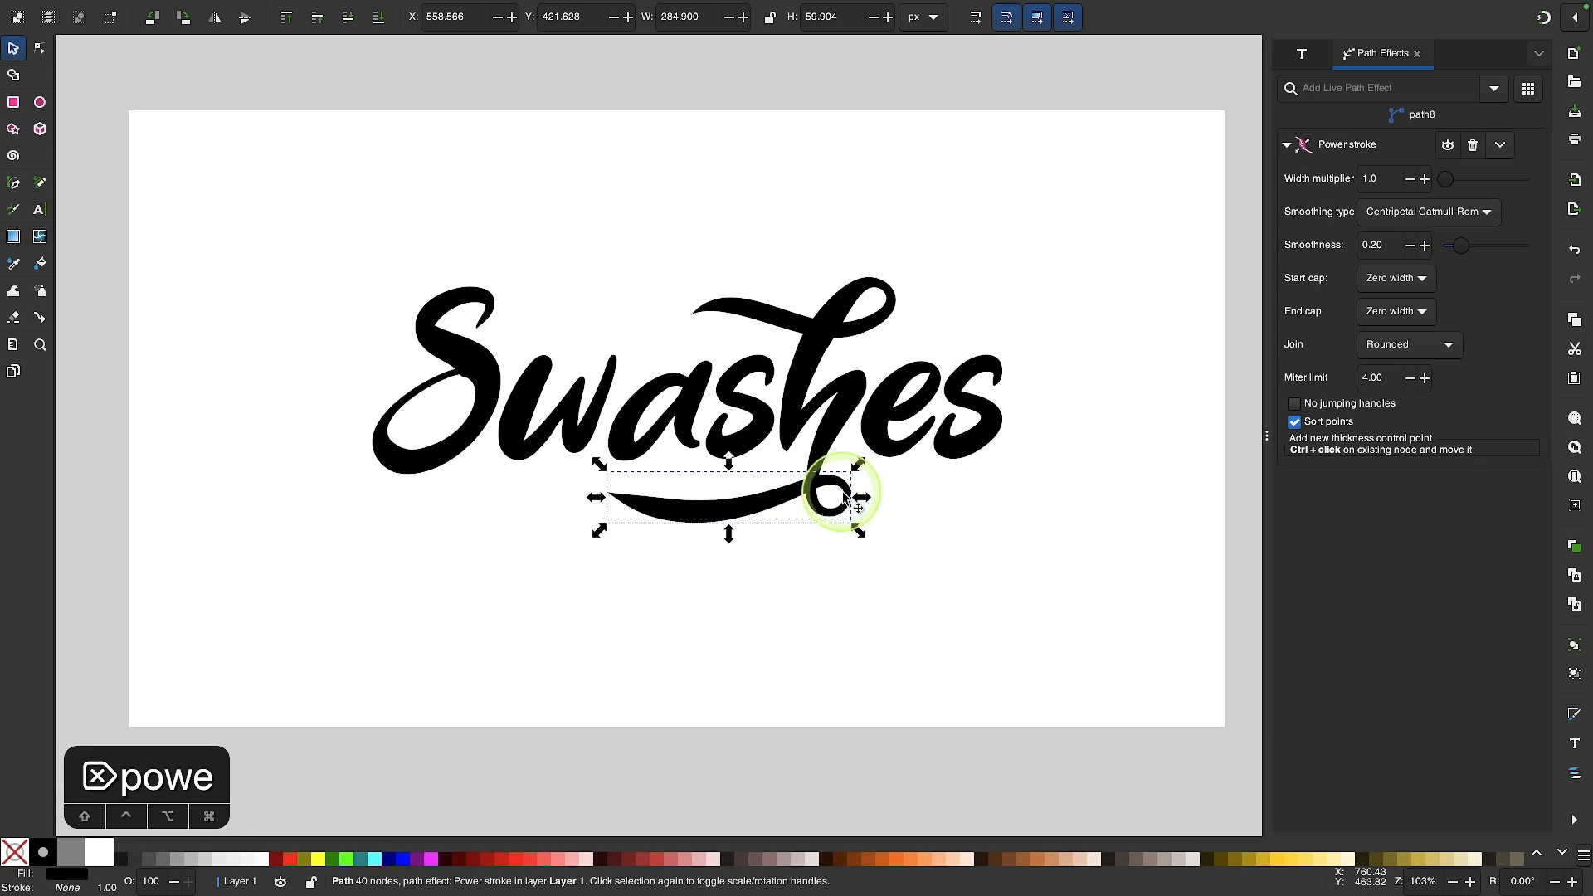
pyautogui.click(798, 592)
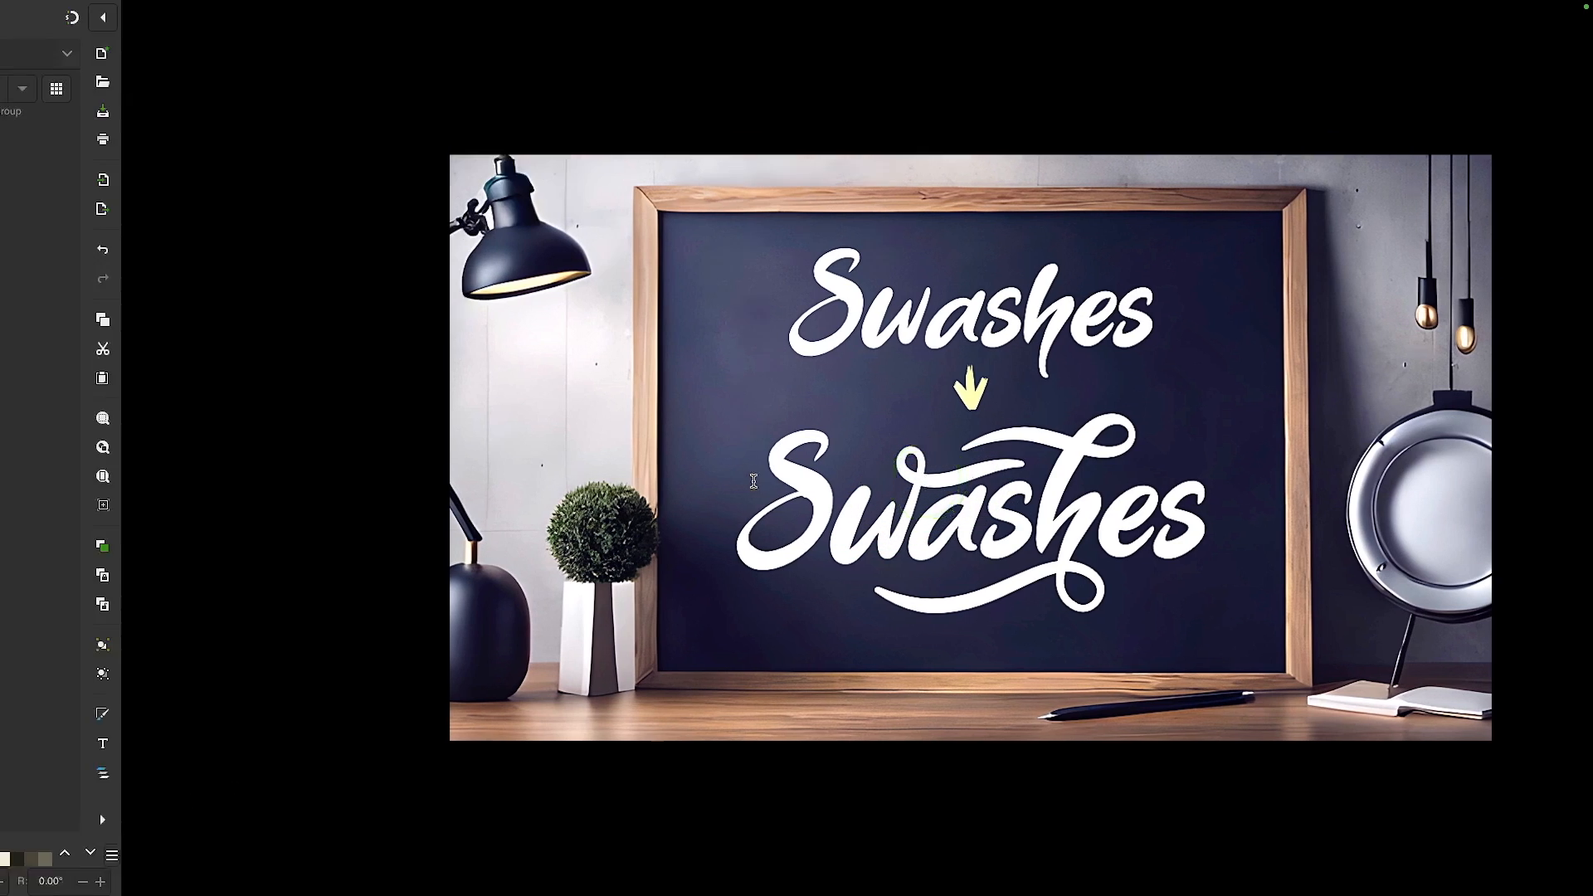
# - Draw a freehand swash that loops up from the tip of the w's last stem and sweeps over the a
pyautogui.scroll(3, 585, 396)
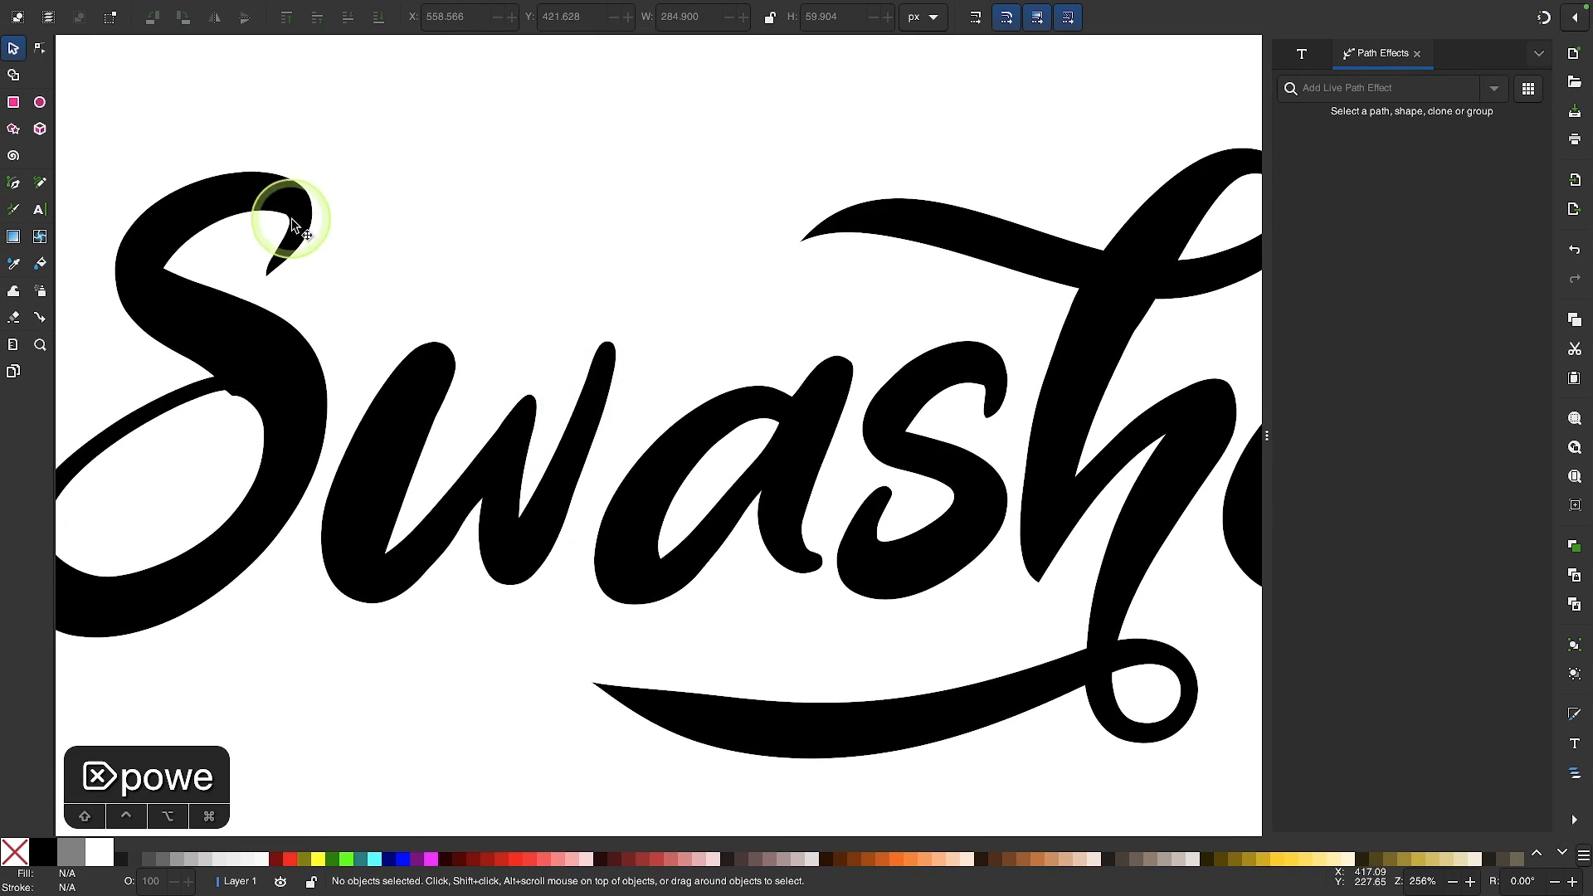
pyautogui.hscroll(-3, 516, 278)
pyautogui.press('p')
pyautogui.scroll(2, 741, 314)
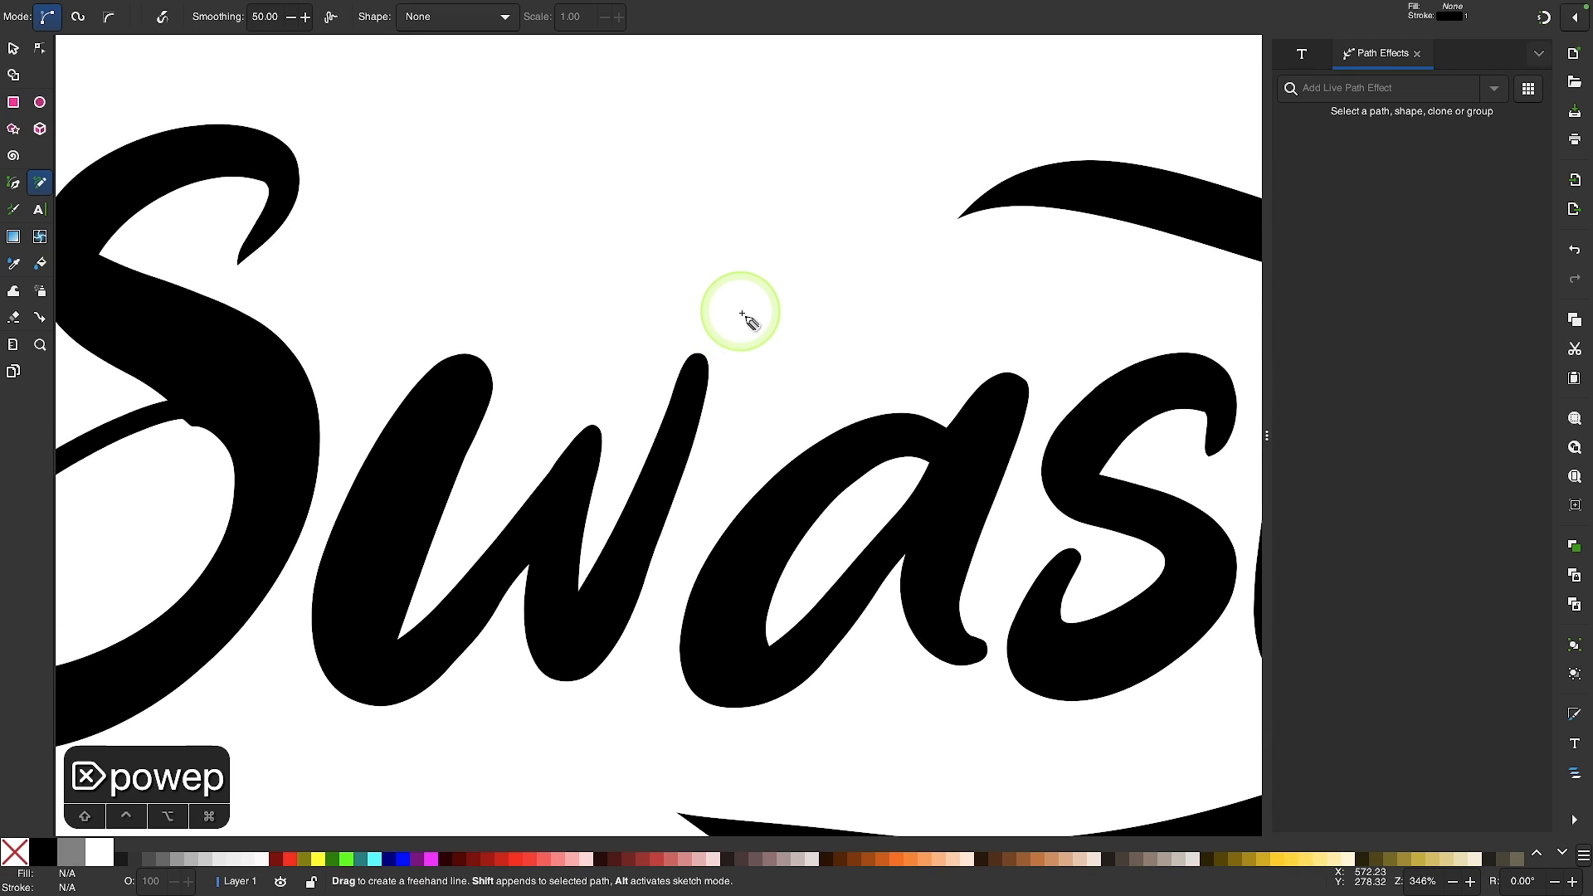
pyautogui.moveTo(692, 335); pyautogui.dragTo(699, 290)
pyautogui.press('super+z')
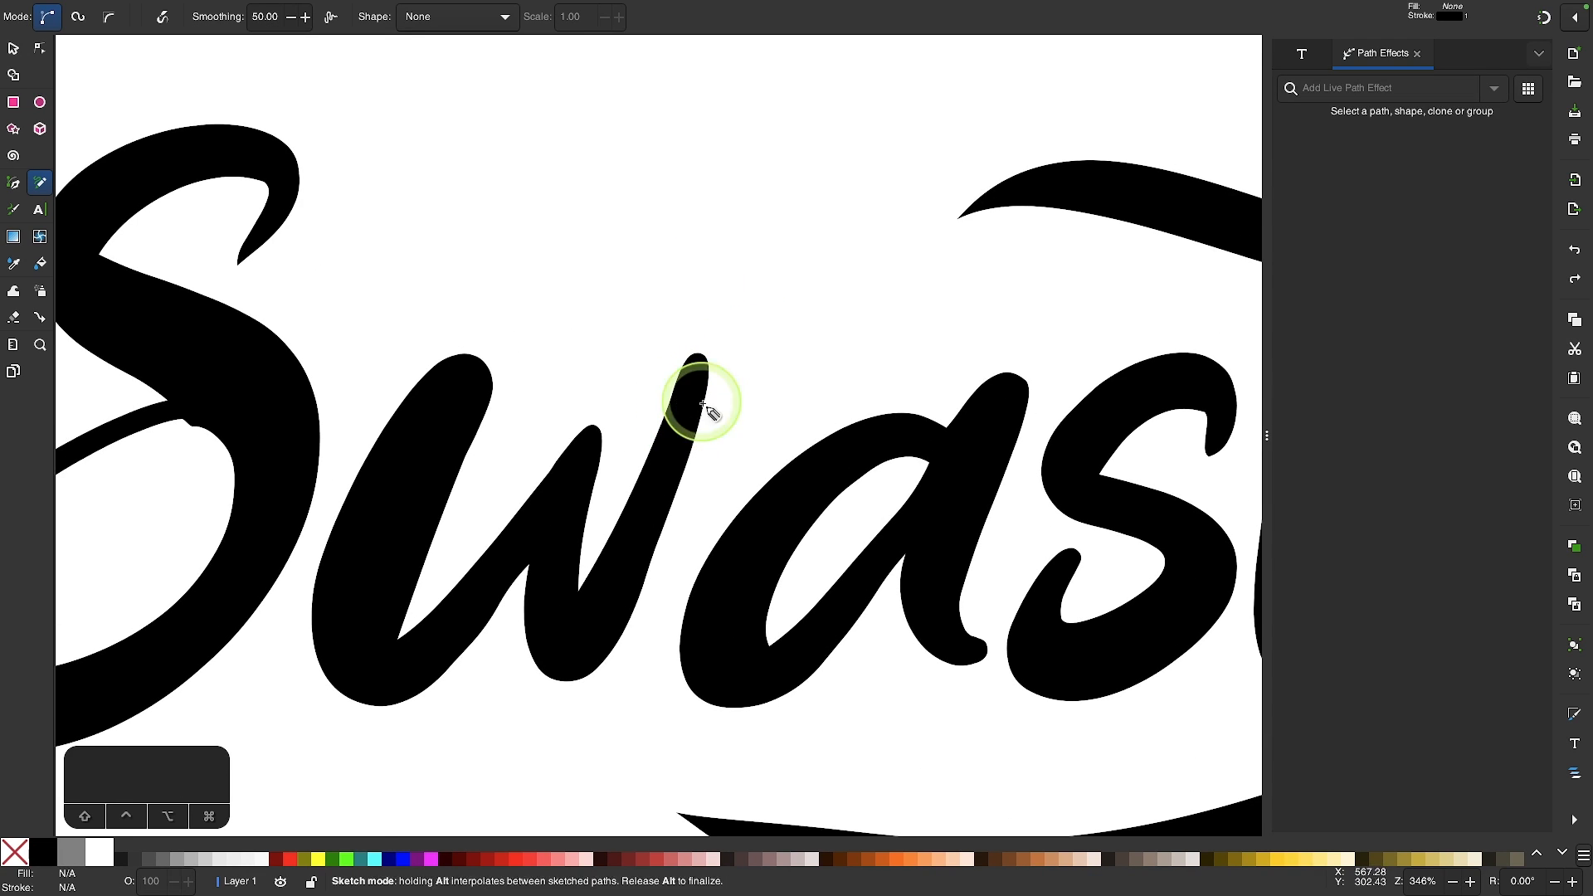
pyautogui.scroll(2, 617, 475)
# - Delete the w swash's surplus nodes, then round its loop and flatten its sweep by adjusting the remaining nodes and handles
pyautogui.press('n')
pyautogui.press('Delete')
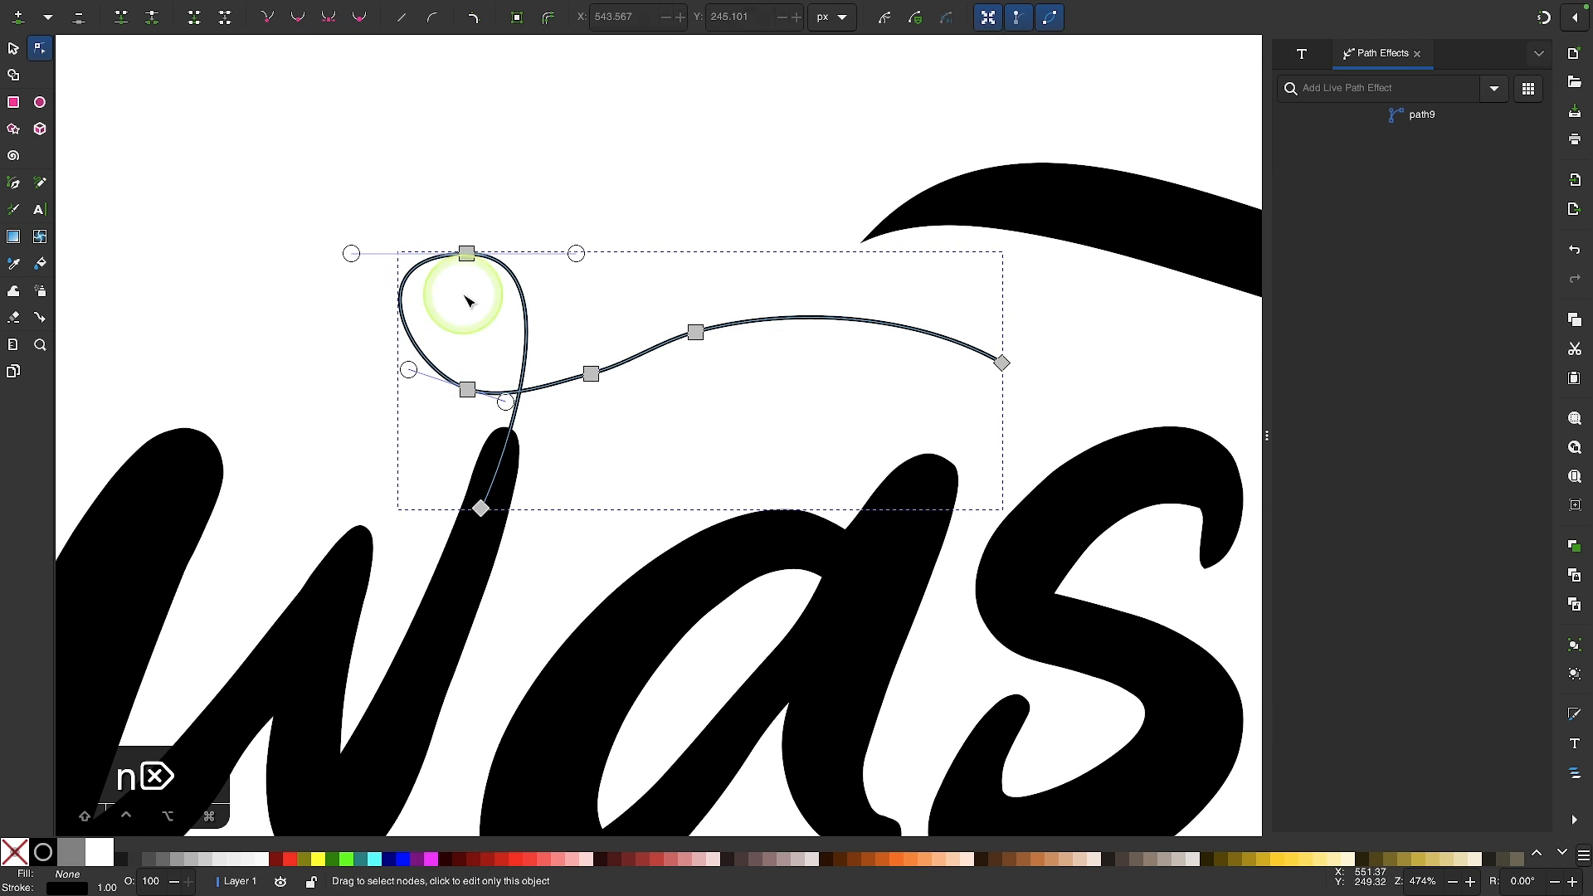
pyautogui.press('Delete')
pyautogui.press('Delete')
pyautogui.press('Delete')
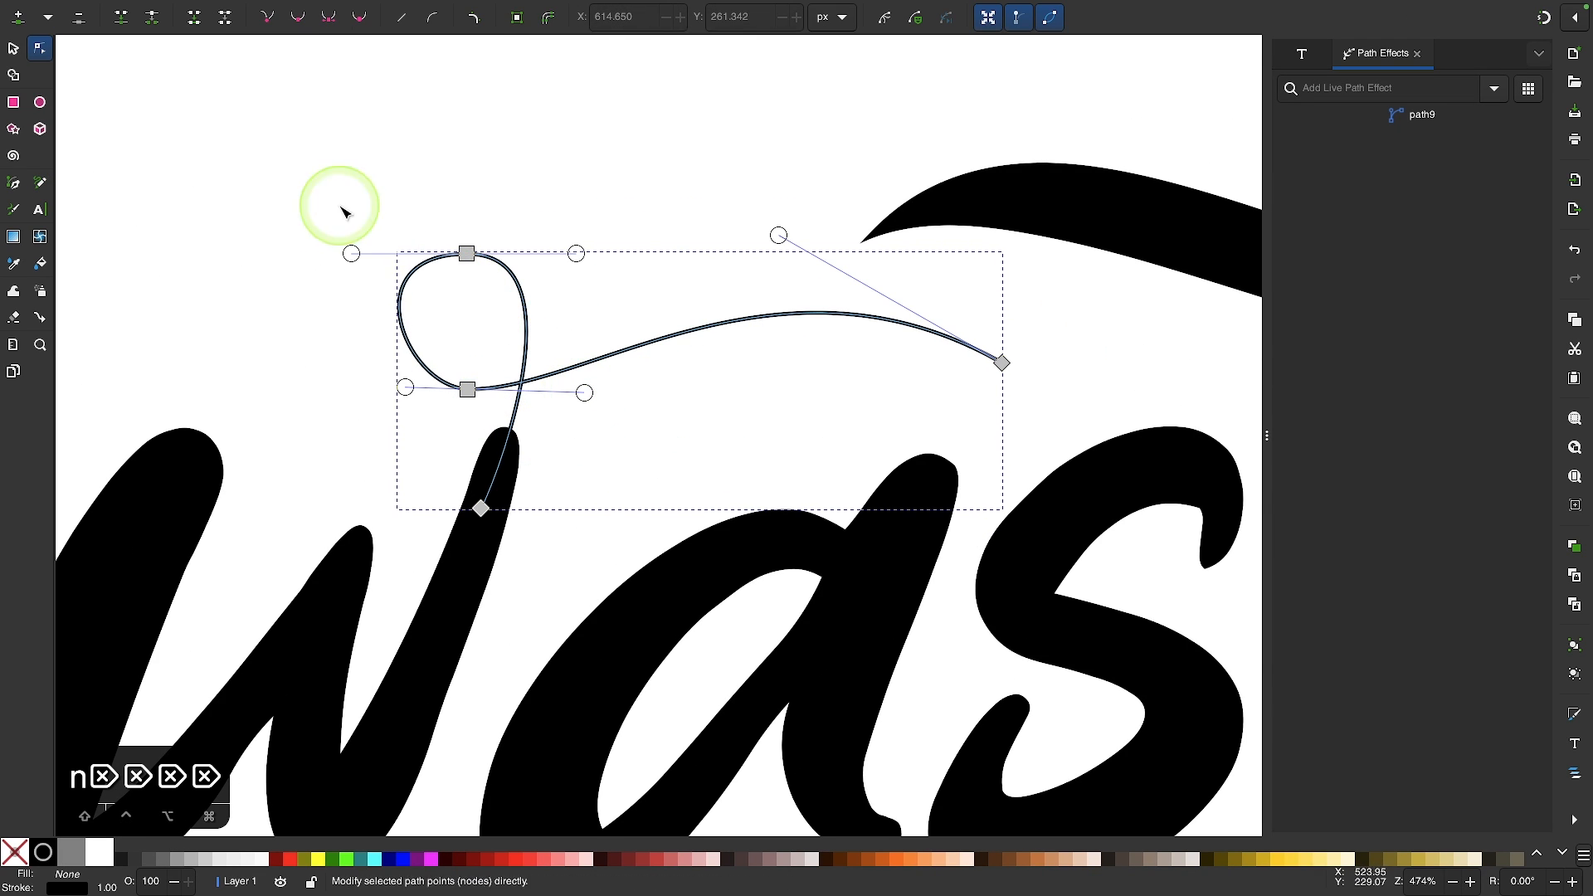
pyautogui.moveTo(466, 253); pyautogui.dragTo(461, 268)
pyautogui.moveTo(585, 393); pyautogui.dragTo(592, 393)
pyautogui.moveTo(778, 235); pyautogui.dragTo(776, 299)
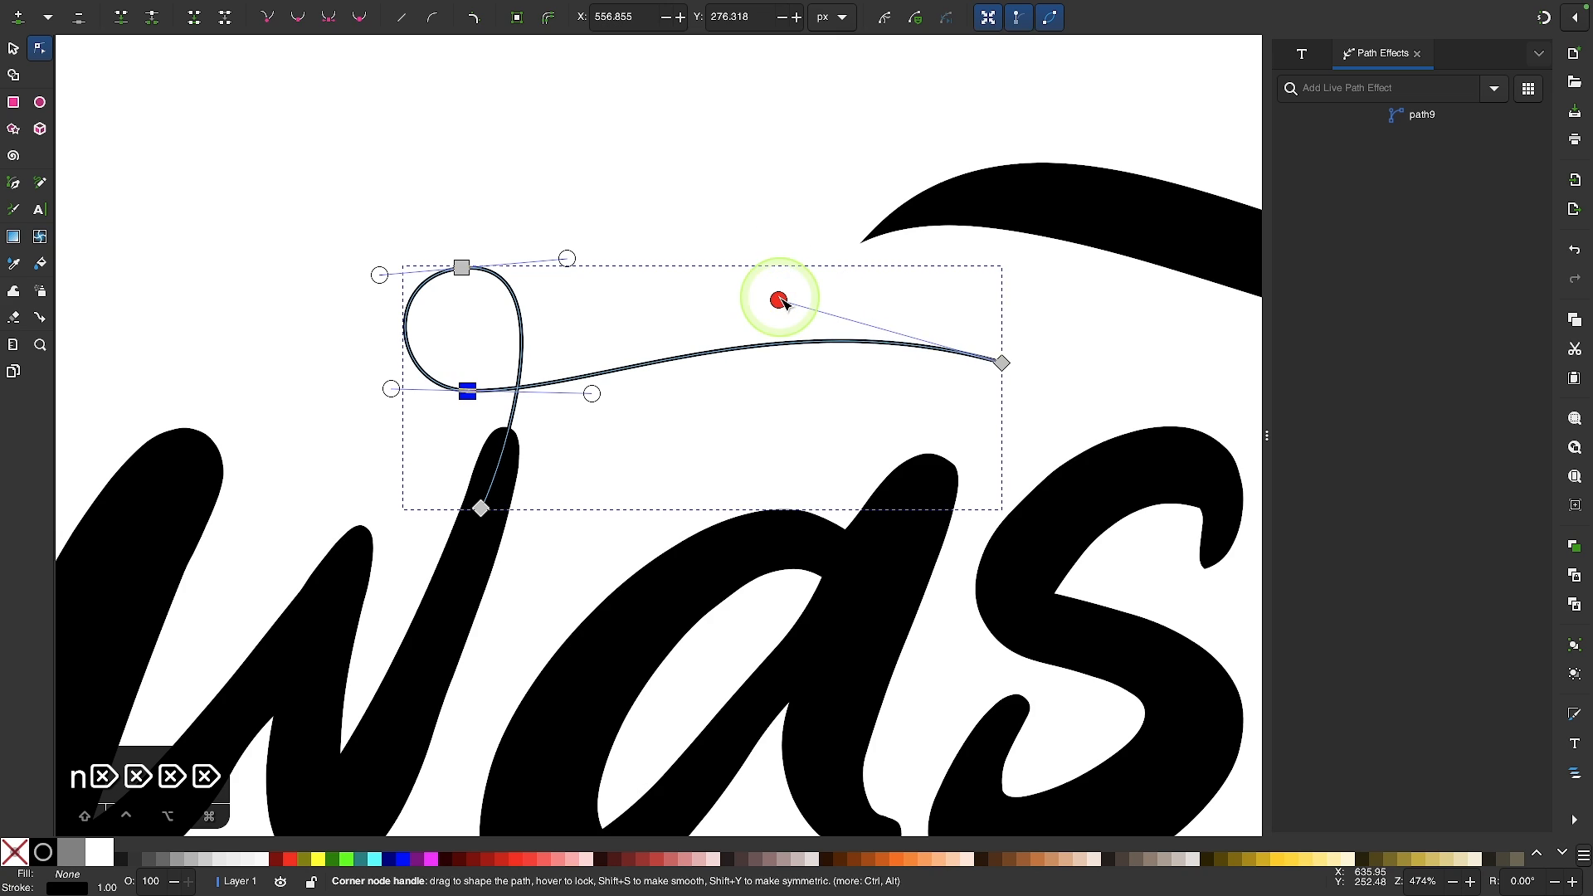
# - Apply Power stroke to the w swash and widen its stroke at the stem, the loop and the sweep
pyautogui.click(1331, 87)
pyautogui.write('powe')
pyautogui.click(1345, 115)
pyautogui.moveTo(484, 500); pyautogui.dragTo(501, 504)
pyautogui.moveTo(331, 295); pyautogui.dragTo(320, 299)
pyautogui.moveTo(1021, 313); pyautogui.dragTo(1013, 352)
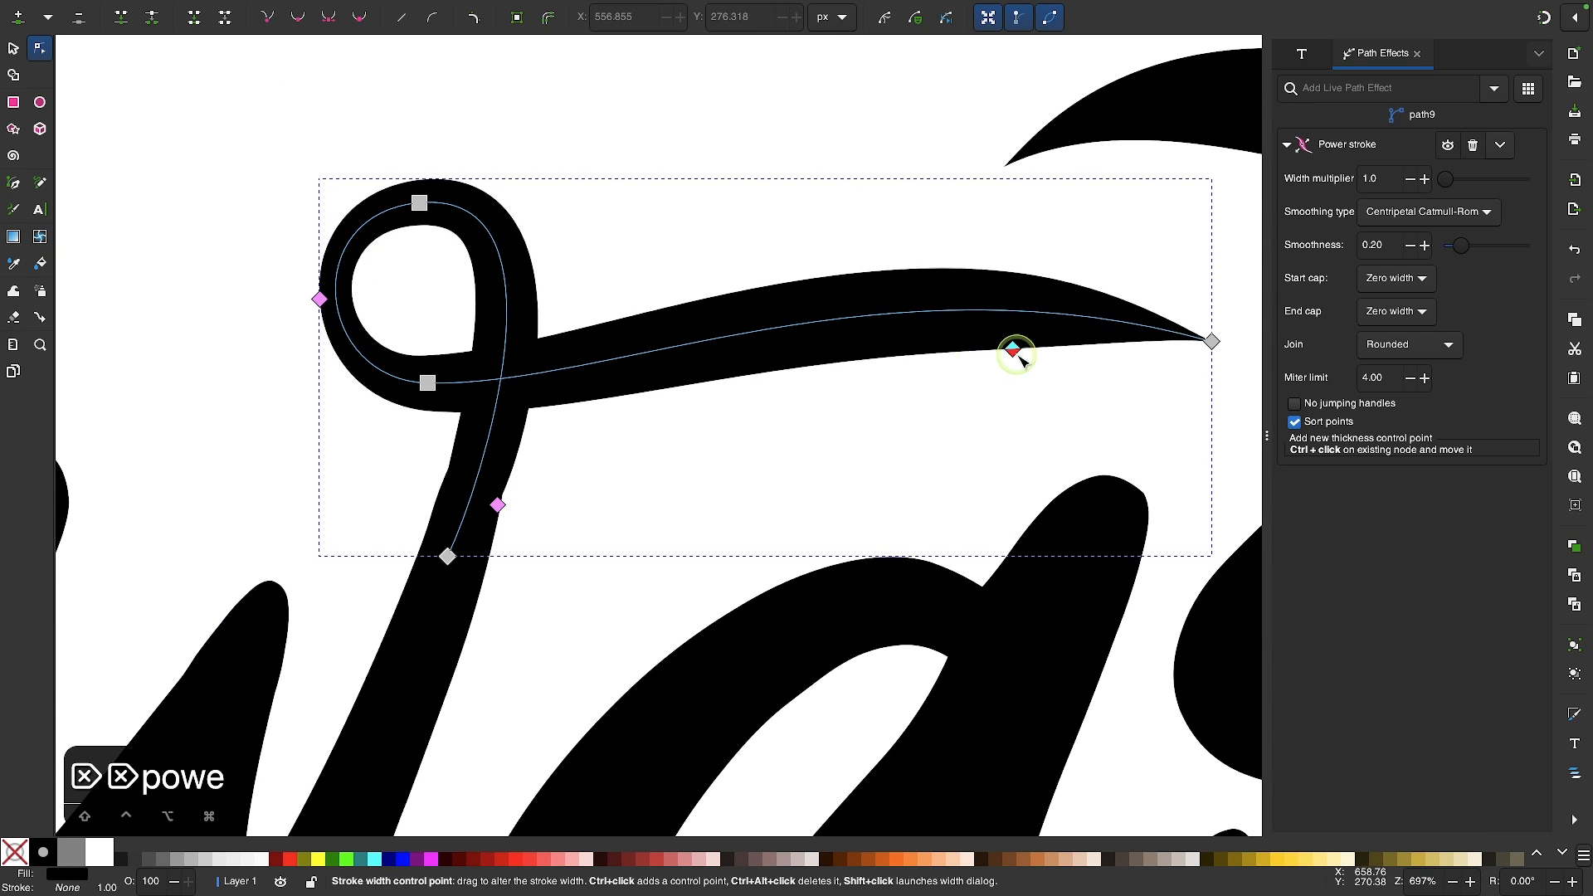
# - Reshape the w swash's loop and sweep by adjusting the node handles and lowering the loop's top node slightly
pyautogui.scroll(-3, 543, 451)
pyautogui.moveTo(806, 407); pyautogui.dragTo(831, 417)
pyautogui.moveTo(705, 382); pyautogui.dragTo(649, 355)
pyautogui.moveTo(571, 426); pyautogui.dragTo(622, 426)
pyautogui.moveTo(649, 355); pyautogui.dragTo(678, 354)
pyautogui.scroll(3, 408, 416)
pyautogui.moveTo(557, 311); pyautogui.dragTo(558, 326)
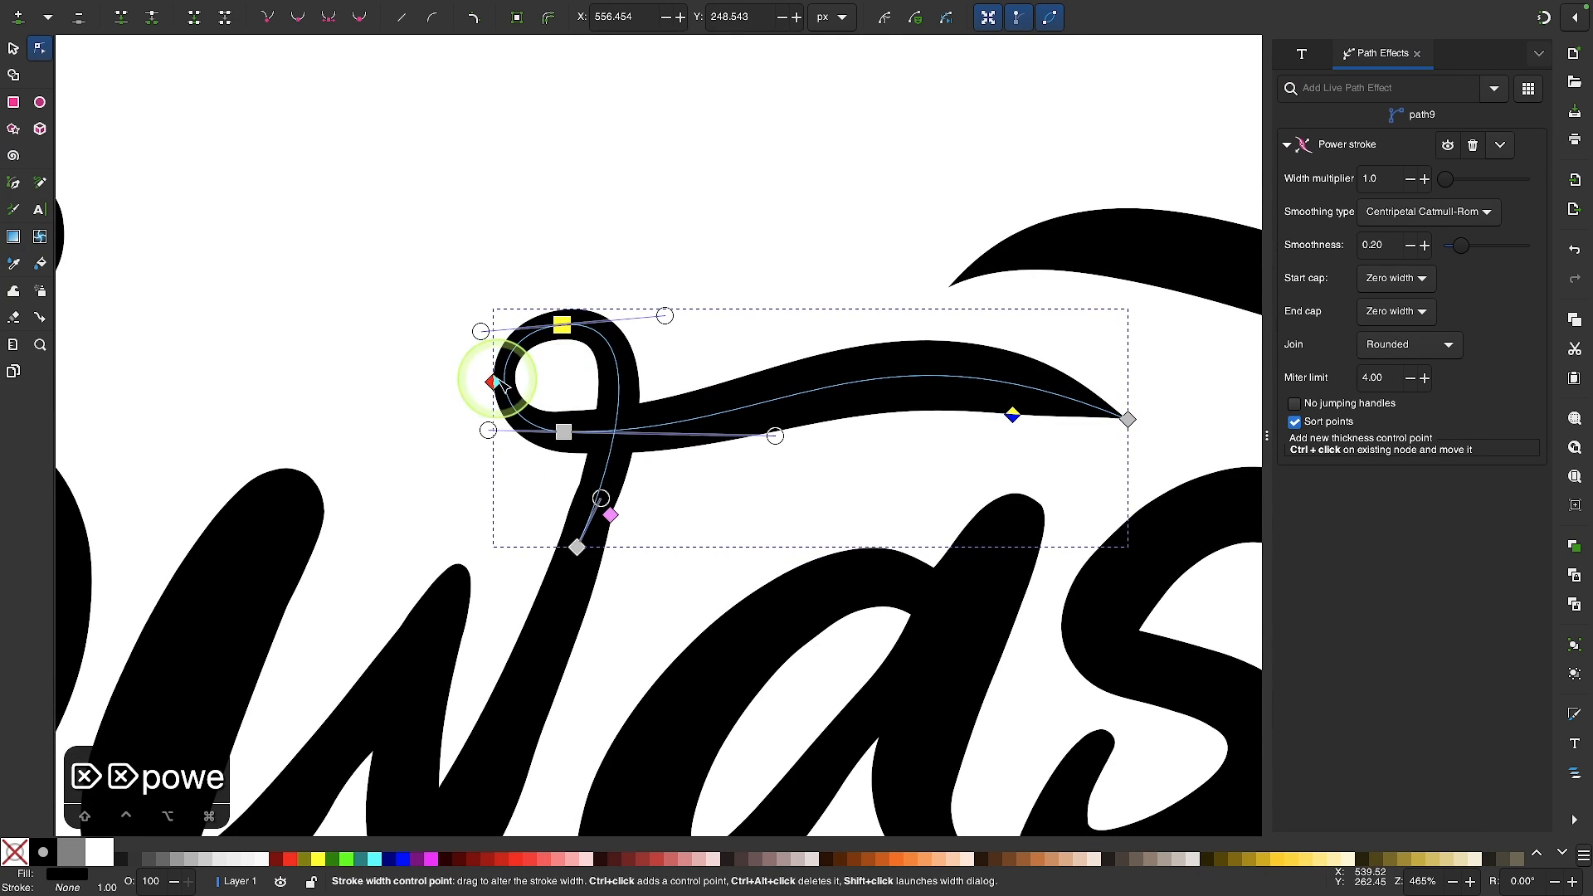
# - Enlarge the w swash's loop by adjusting its width point and raising its top node, and hide the node transformation handles
pyautogui.moveTo(496, 381); pyautogui.dragTo(488, 384)
pyautogui.scroll(2, 618, 372)
pyautogui.moveTo(540, 310); pyautogui.dragTo(540, 277)
pyautogui.keyDown('shift'); pyautogui.click(546, 452); pyautogui.keyUp('shift')
pyautogui.moveTo(546, 452); pyautogui.dragTo(578, 471)
pyautogui.click(988, 16)
pyautogui.scroll(-2, 544, 438)
pyautogui.click(14, 49)
pyautogui.scroll(2, 583, 453)
pyautogui.scroll(-3, 592, 465)
pyautogui.scroll(-3, 589, 463)
pyautogui.hscroll(5, 587, 463)
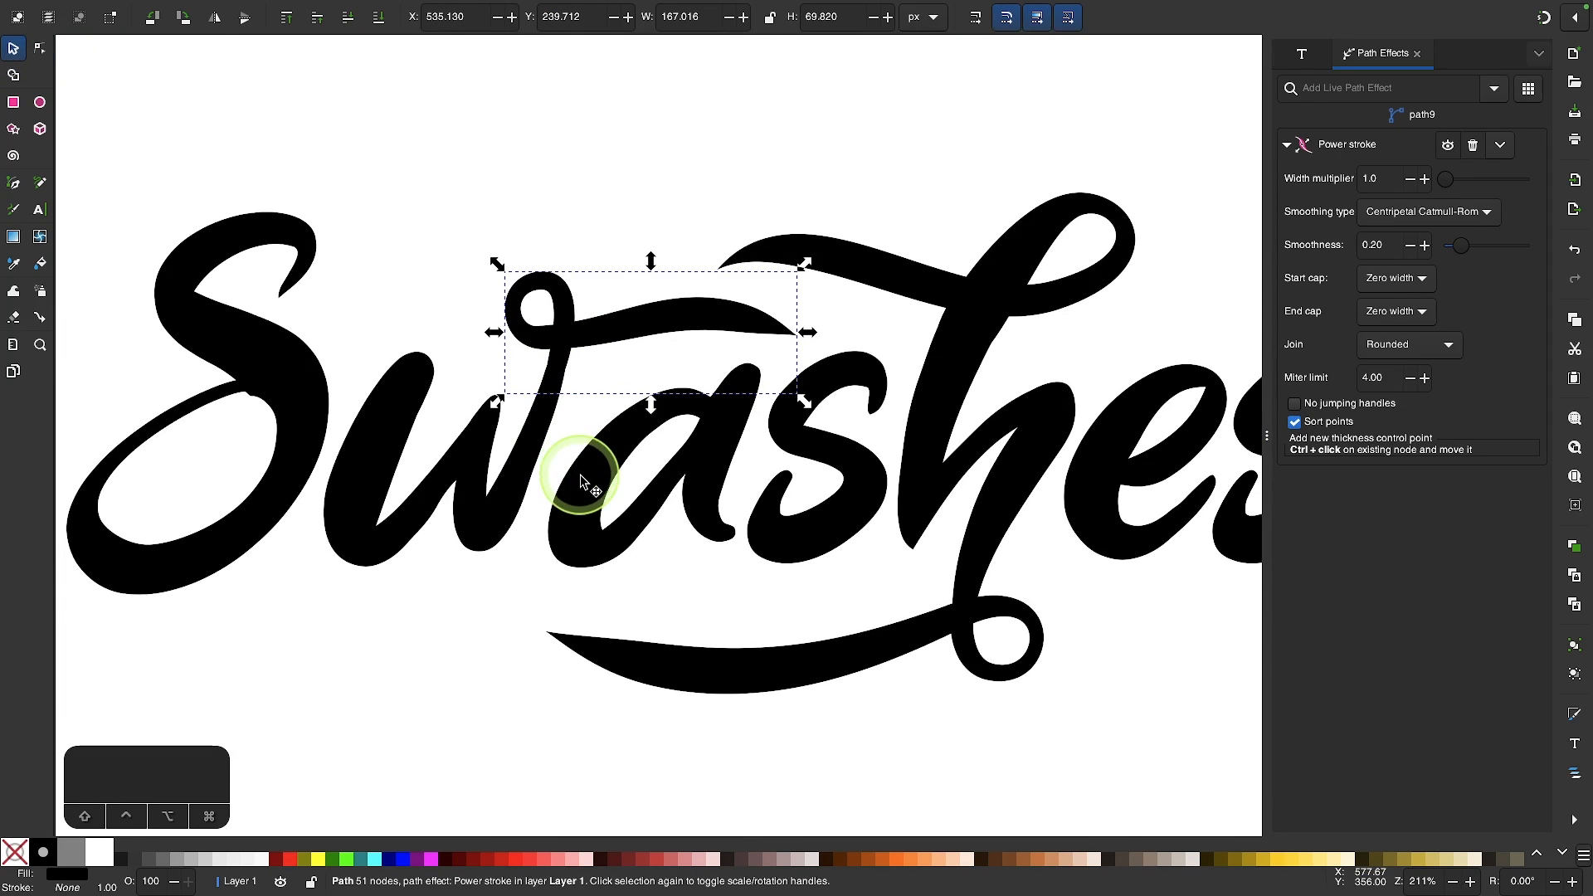
# - Examine up close the joints where the swashes meet the h and the w
pyautogui.click(1109, 309)
pyautogui.scroll(1, 934, 353)
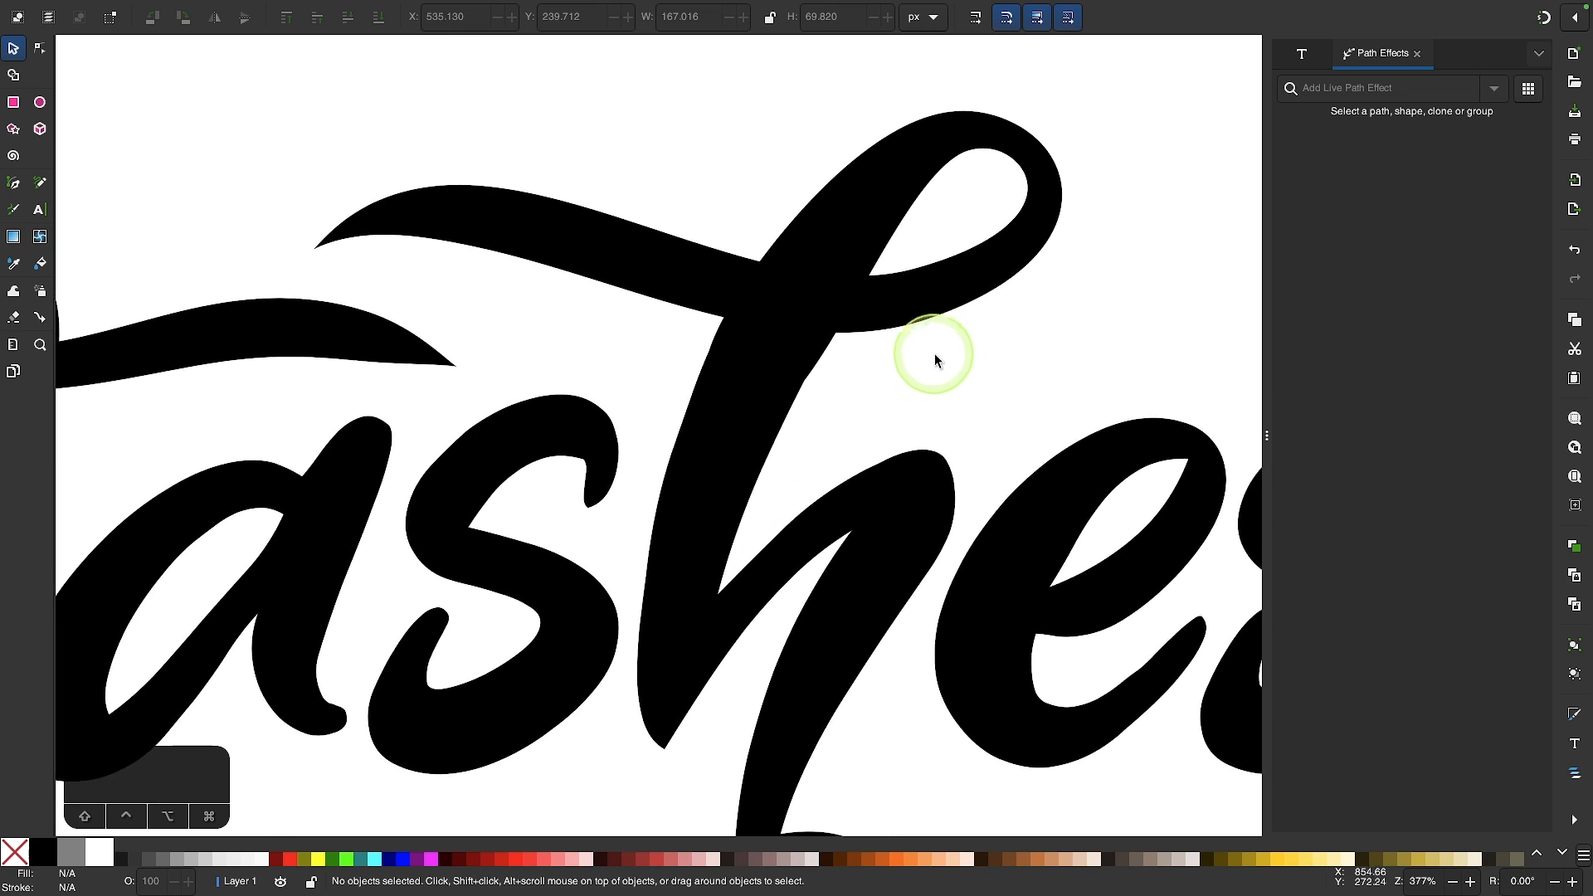
pyautogui.scroll(2, 772, 342)
pyautogui.scroll(-3, 786, 433)
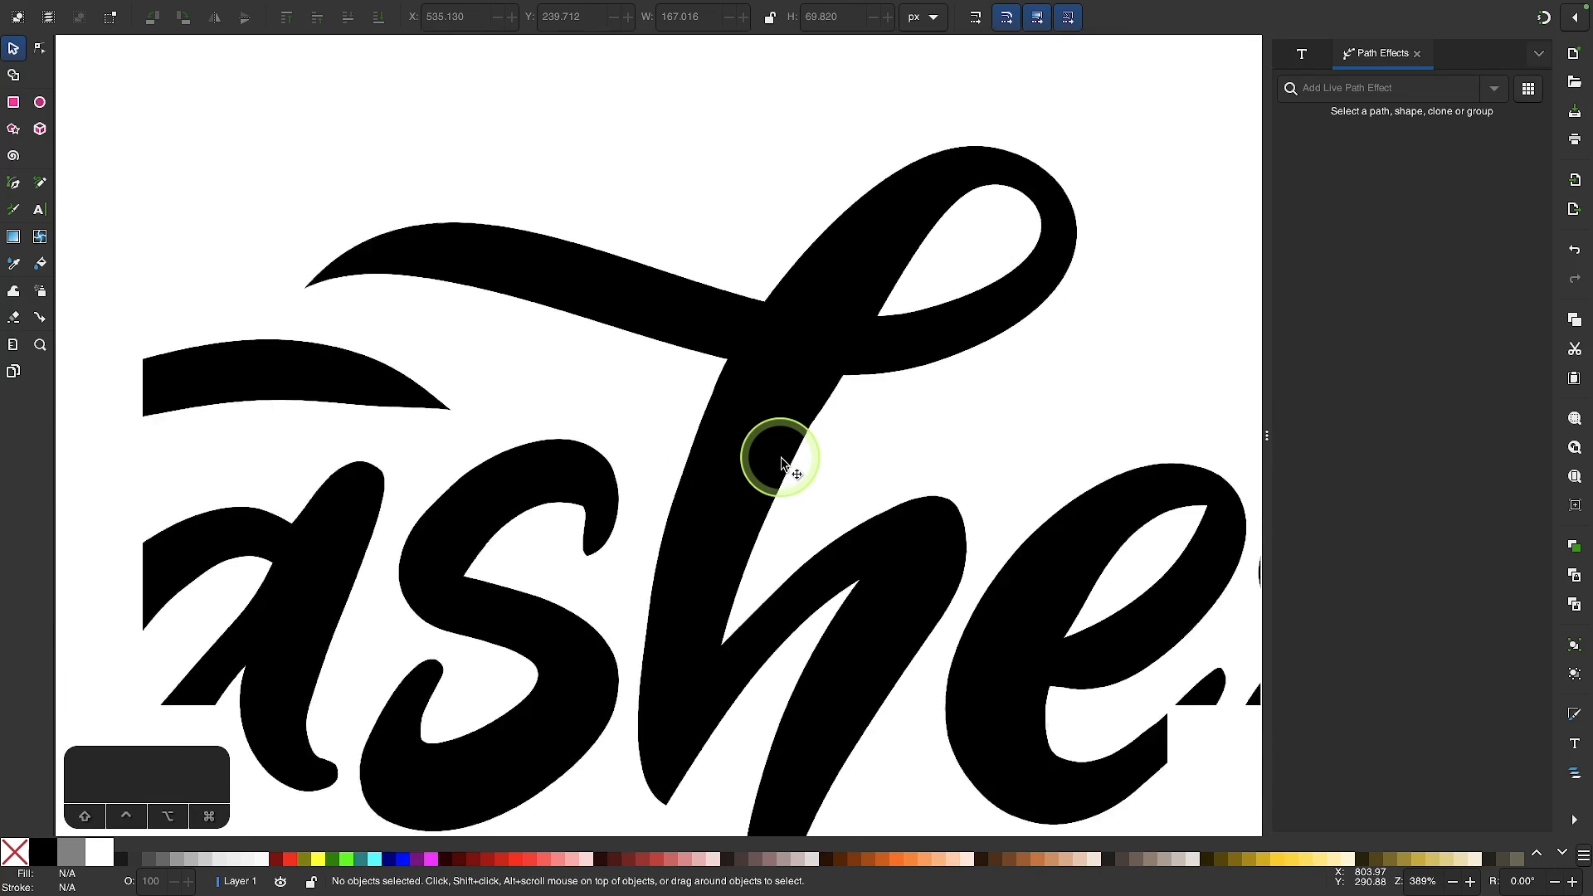
pyautogui.scroll(3, 337, 438)
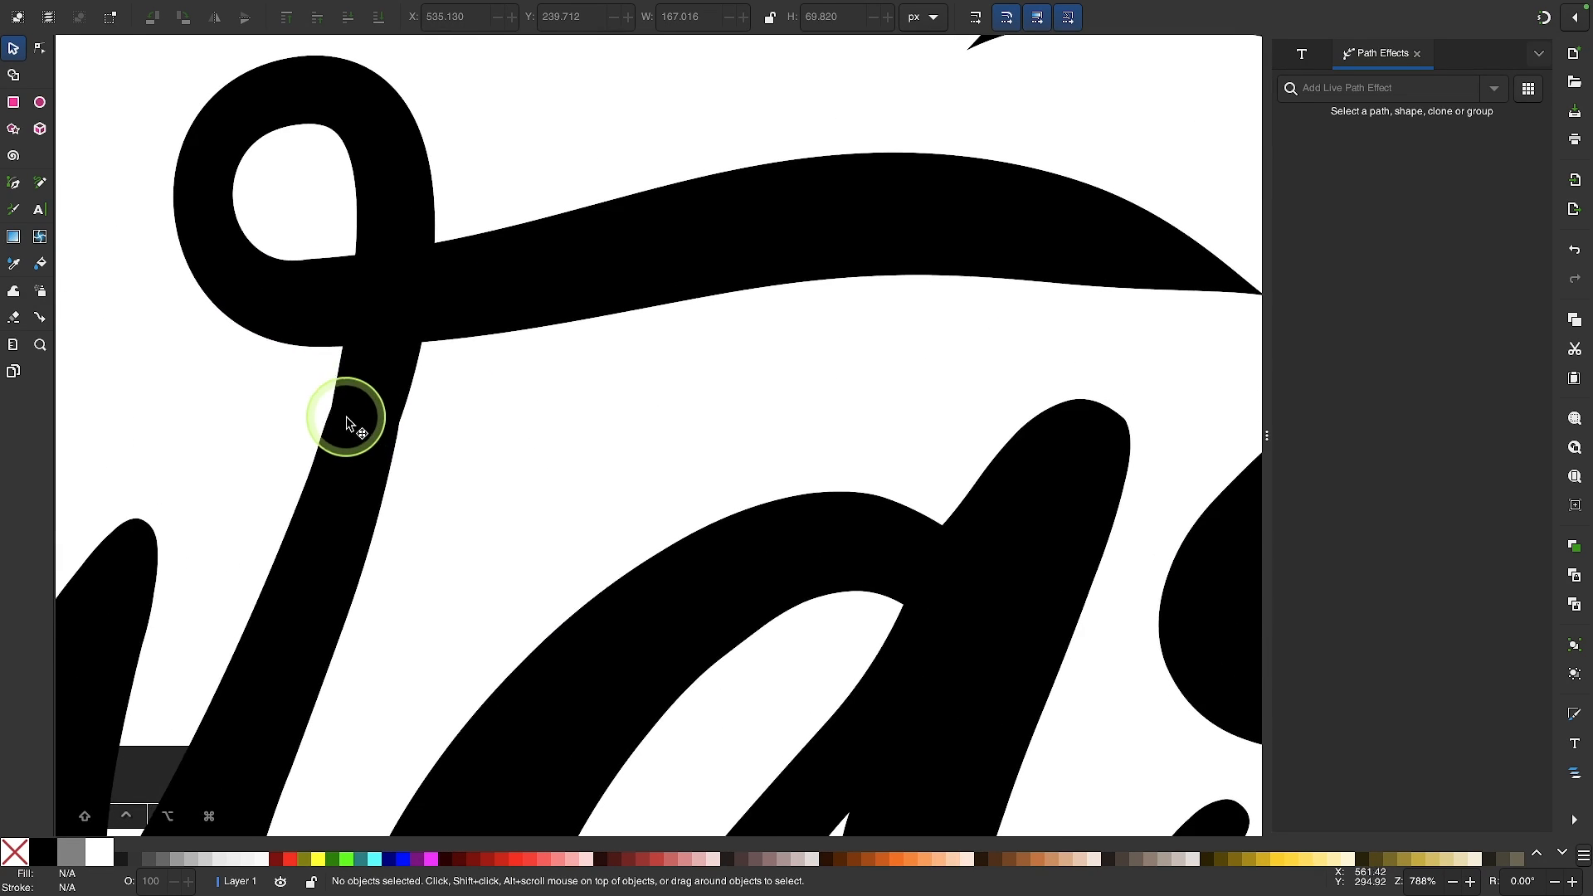
pyautogui.scroll(-3, 351, 504)
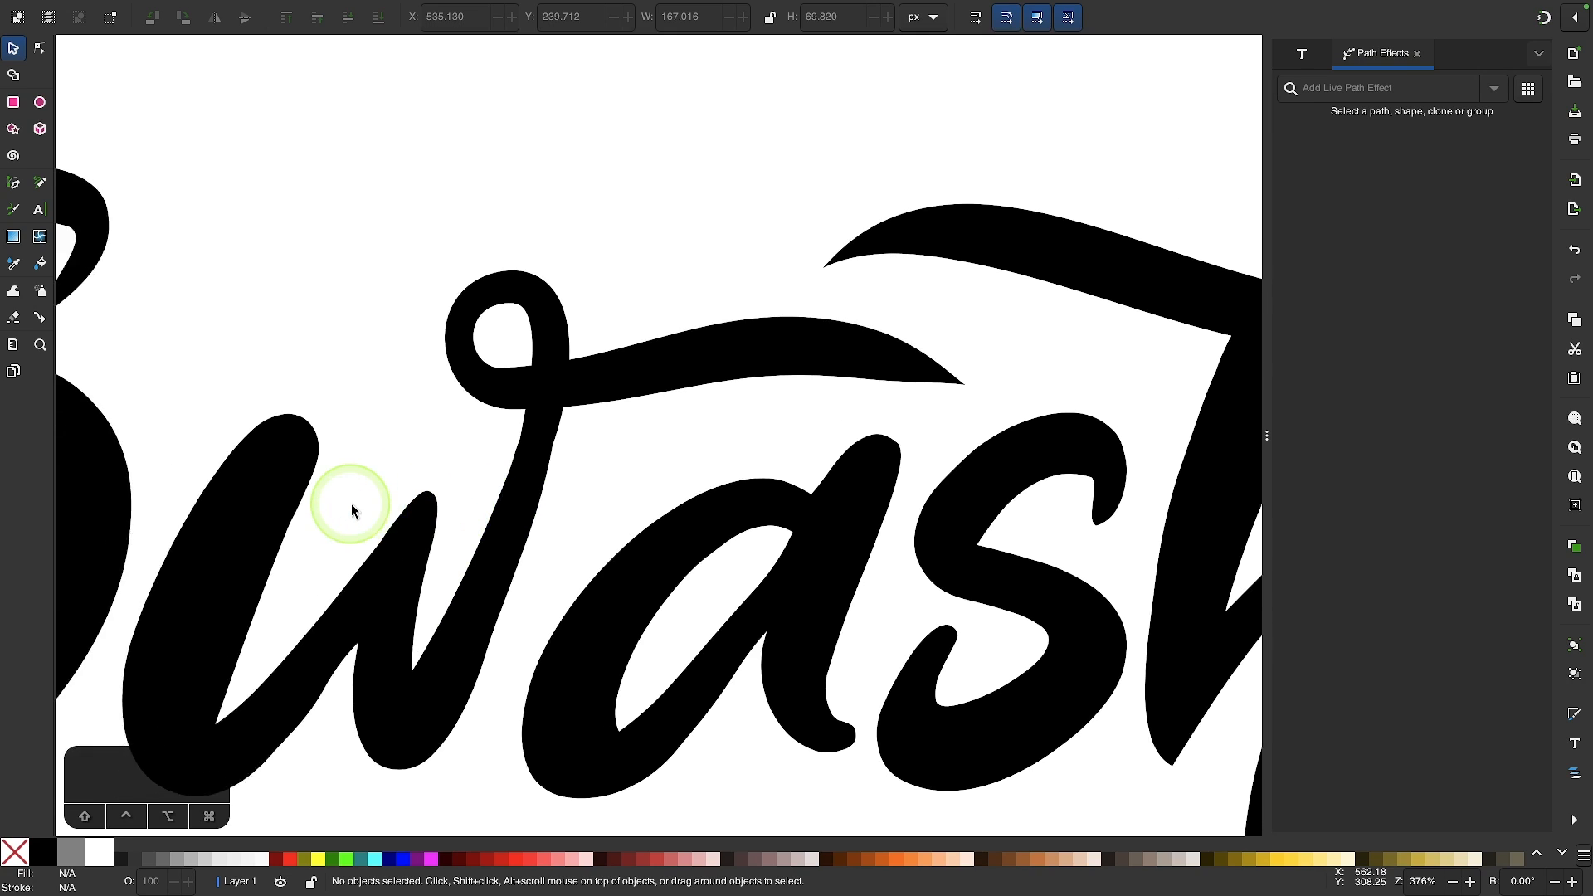
# - Select the w swash together with the letter w and merge them with Union
pyautogui.click(776, 377)
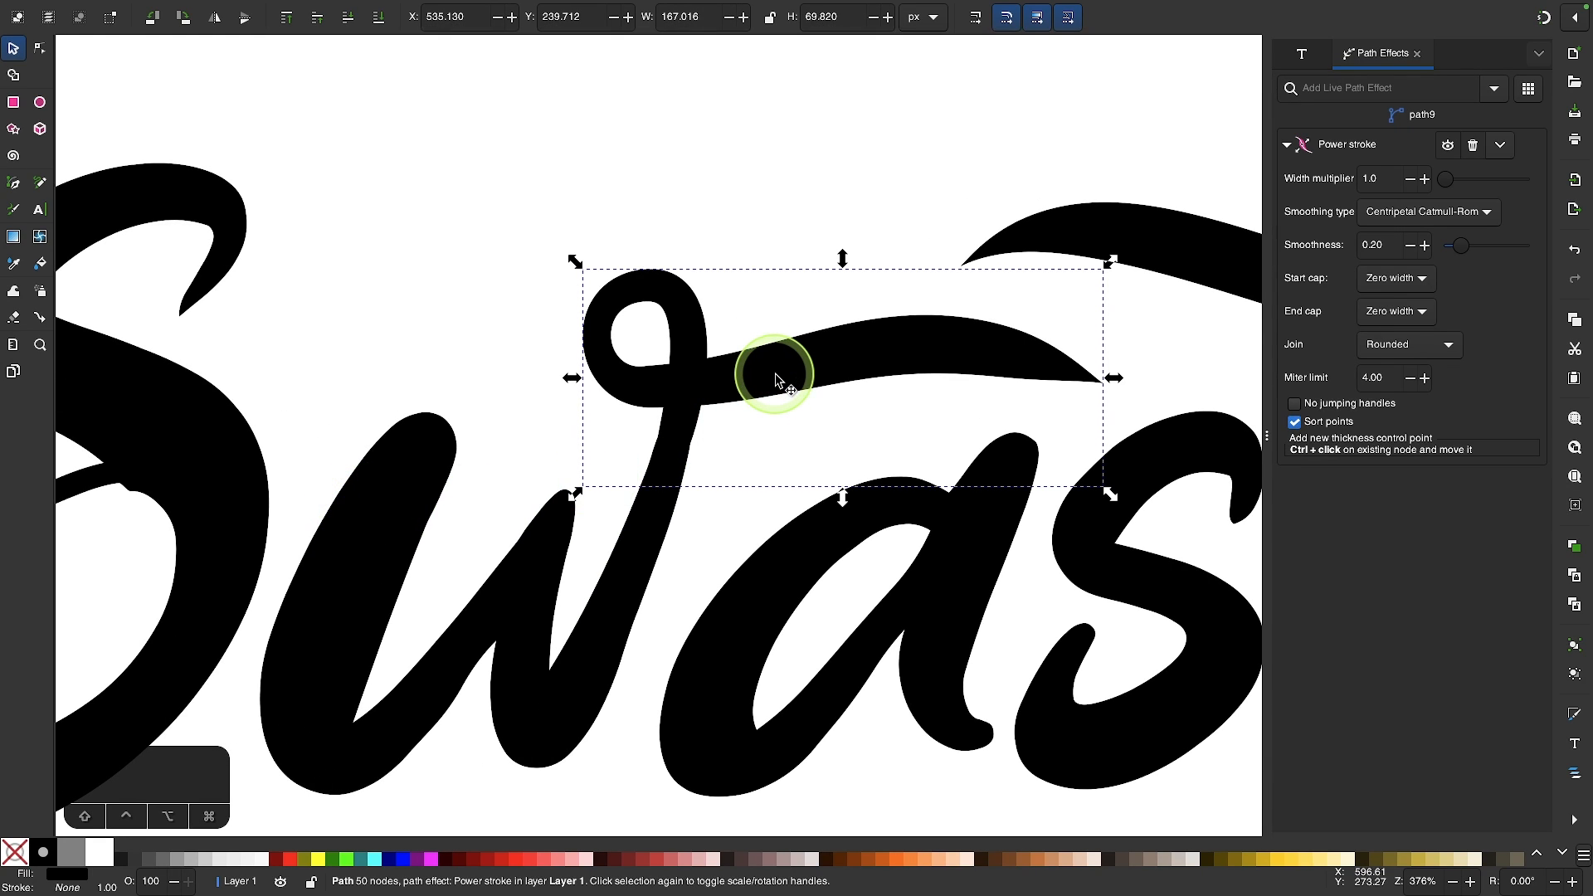
pyautogui.keyDown('shift'); pyautogui.click(433, 454); pyautogui.keyUp('shift')
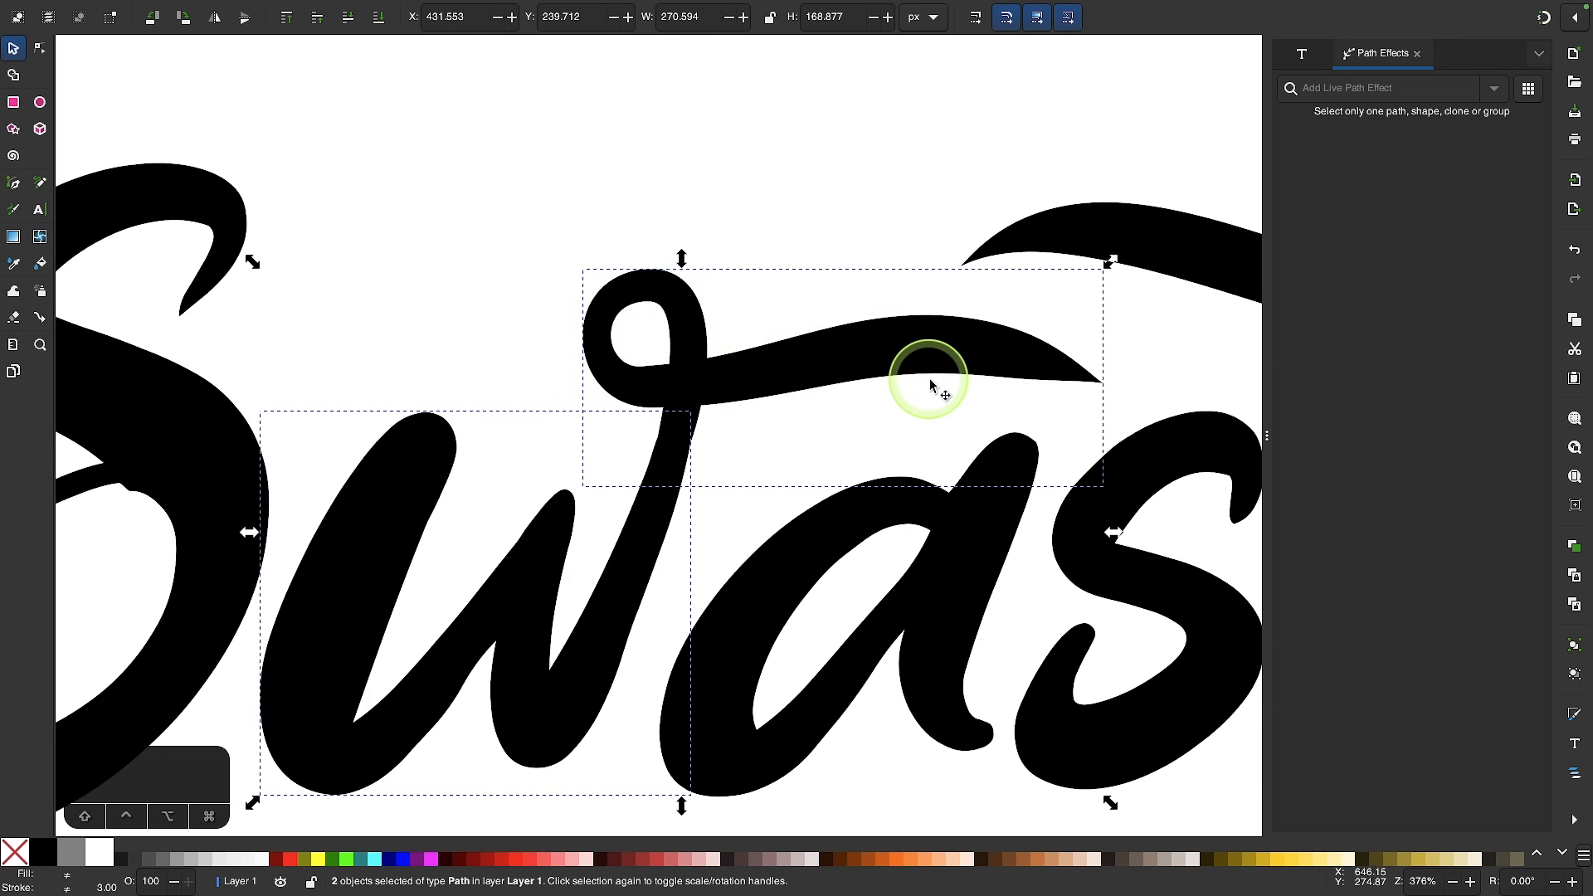
pyautogui.hscroll(2, 878, 364)
pyautogui.scroll(1, 878, 363)
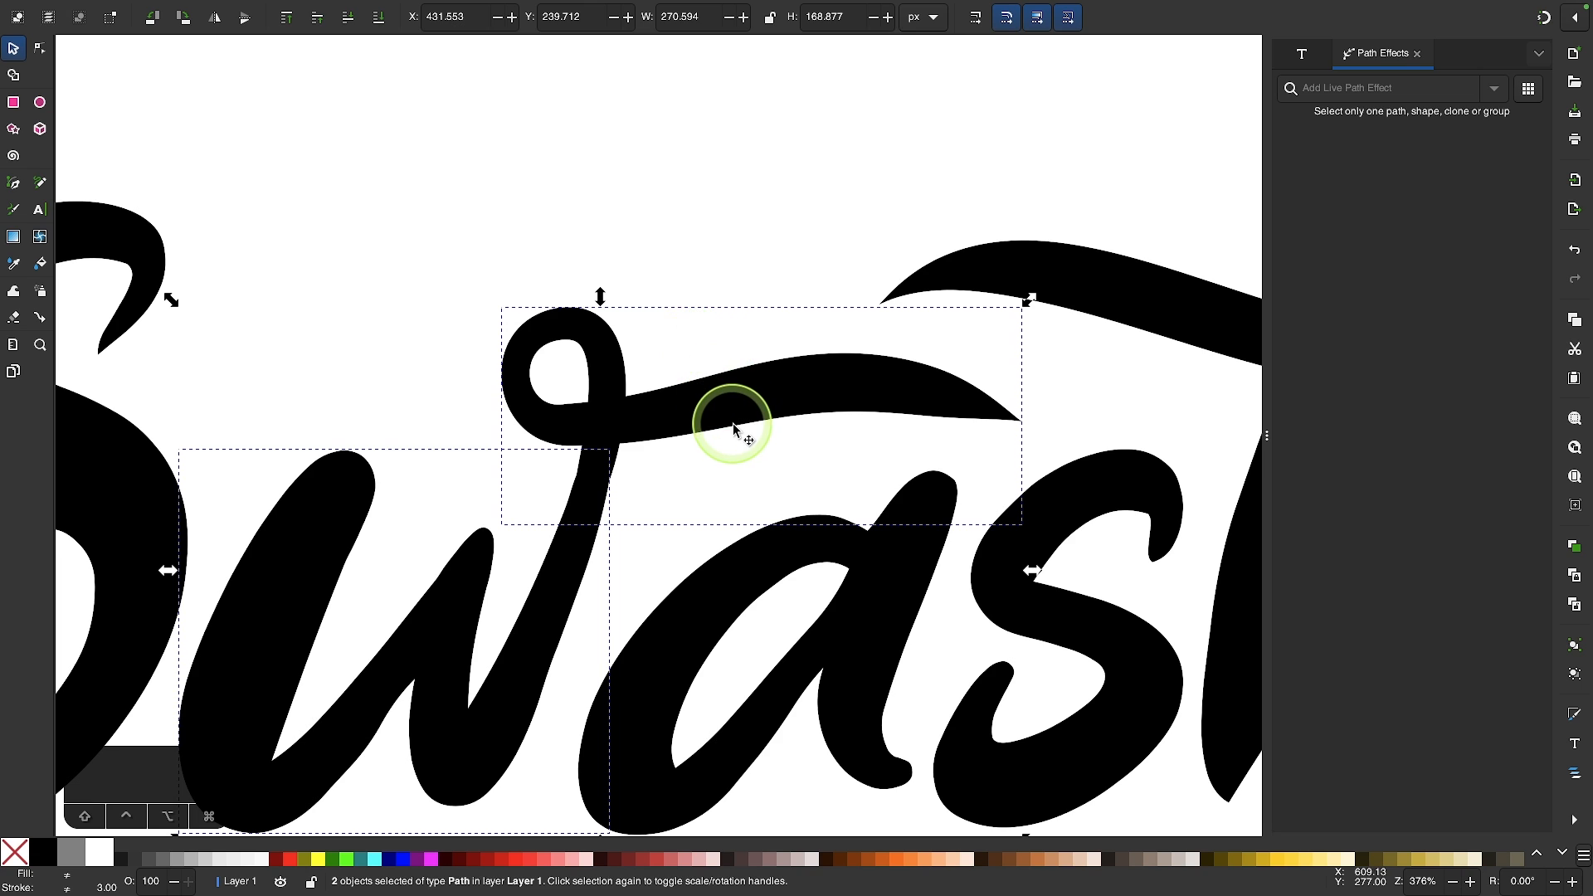
pyautogui.scroll(-2, 733, 429)
pyautogui.hscroll(-2, 733, 429)
pyautogui.hscroll(6, 772, 389)
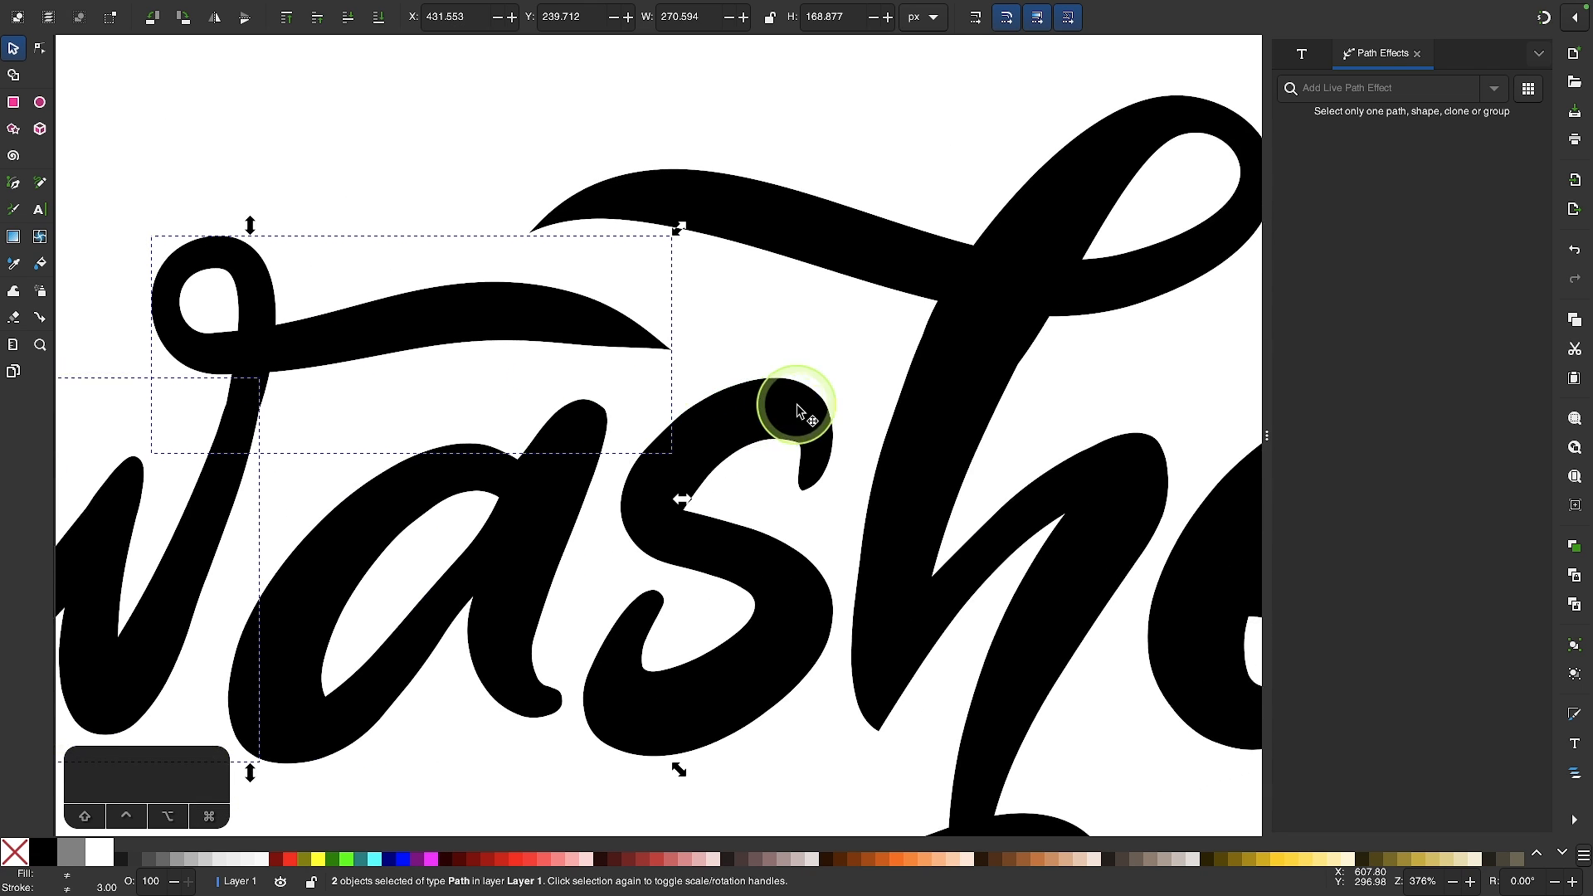
pyautogui.hscroll(-6, 796, 406)
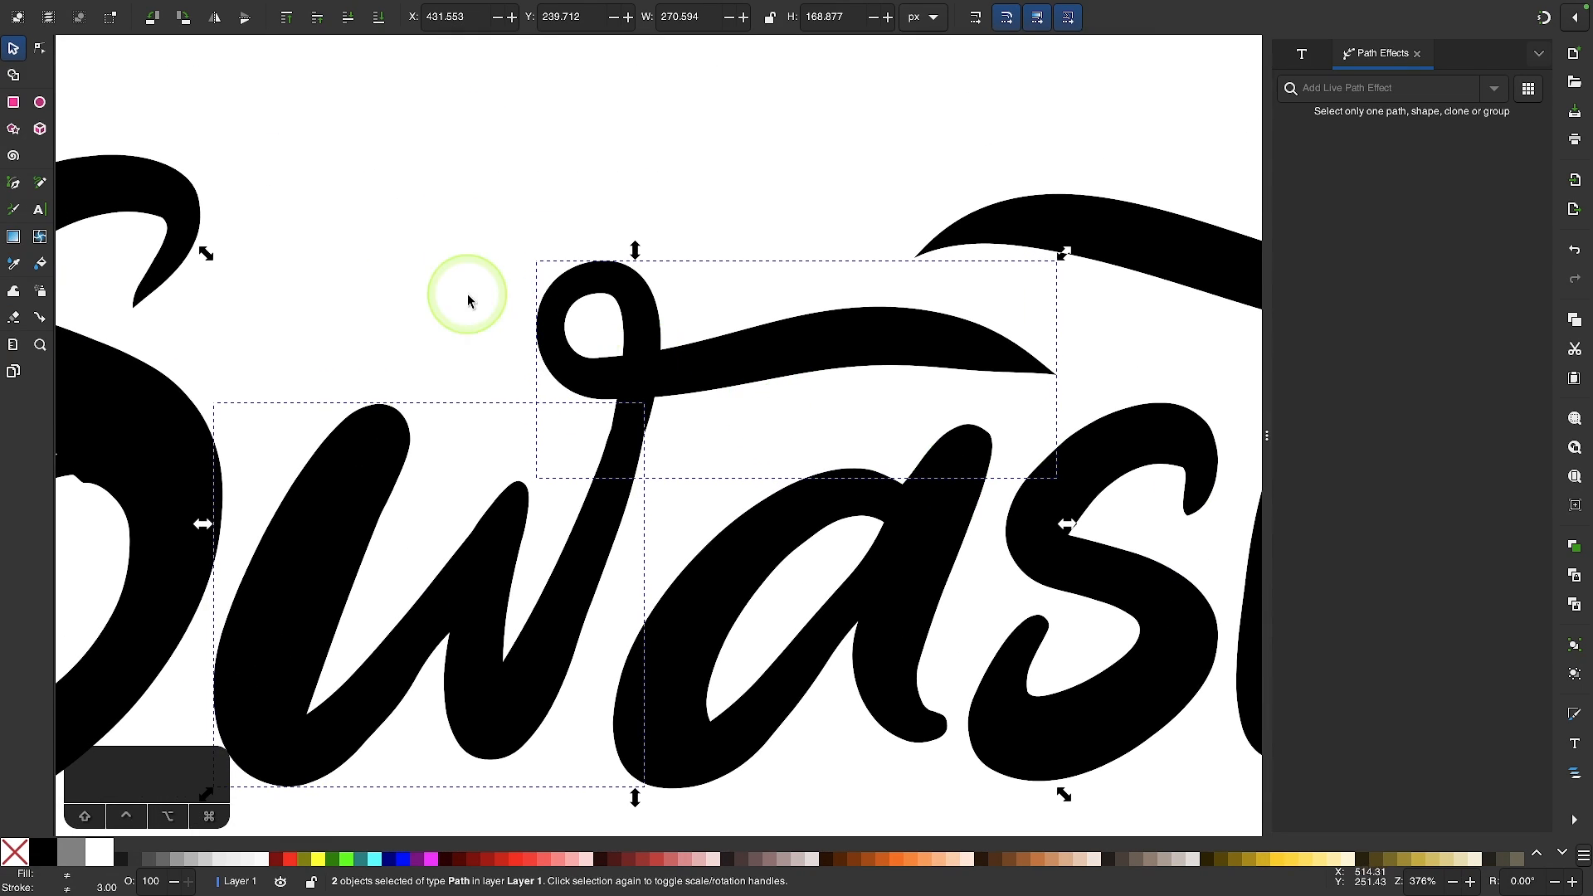
pyautogui.click(323, 10)
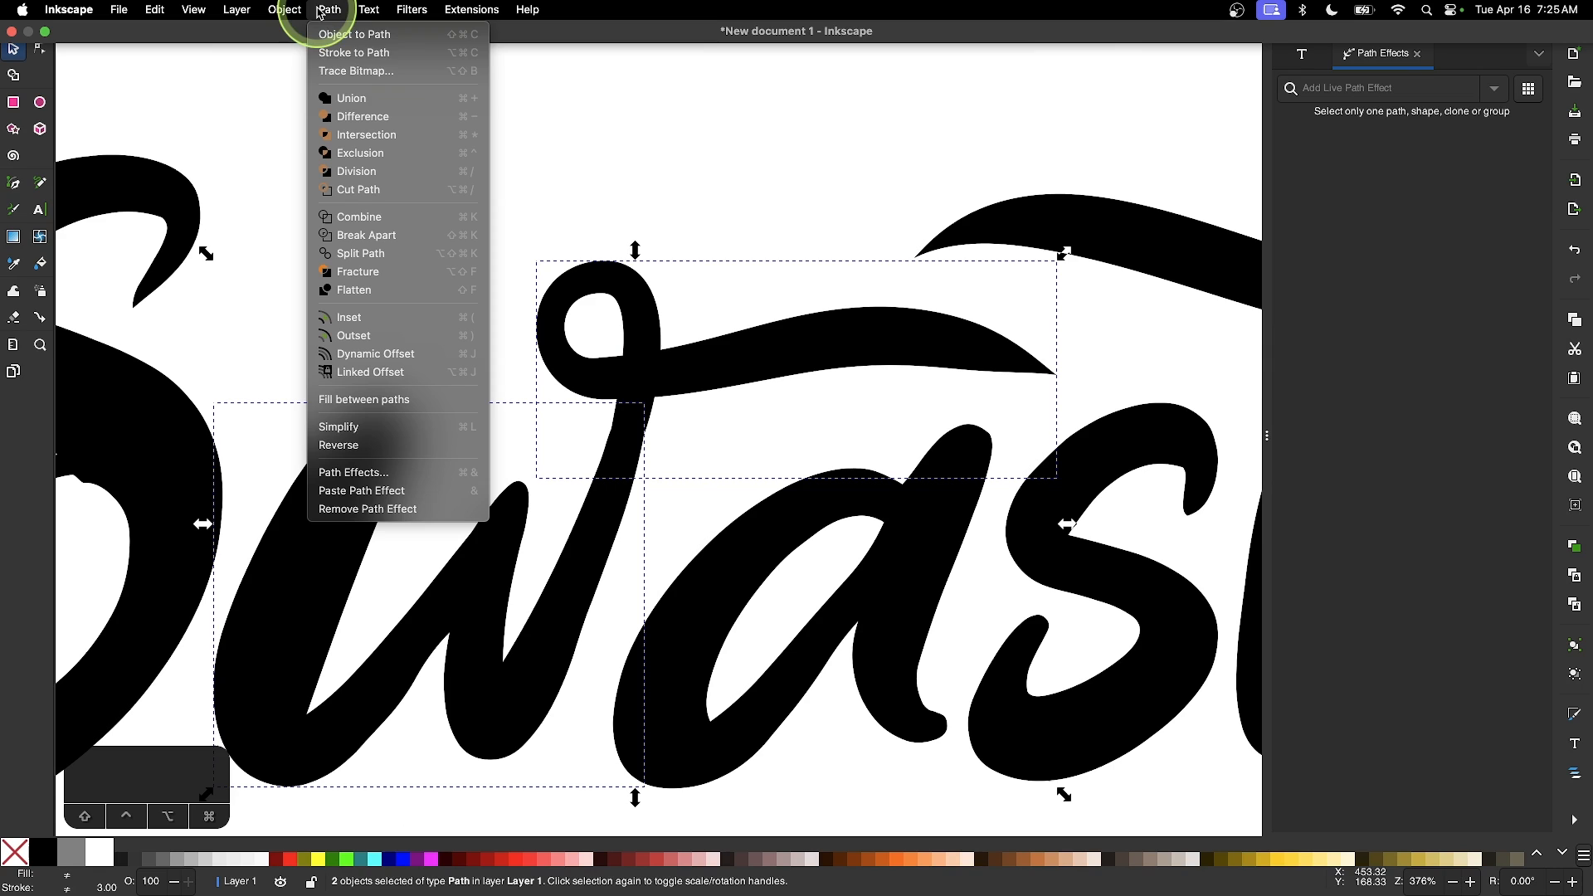
pyautogui.click(353, 97)
# - Smooth the inner edge of the w's joint facing the a by deleting the clustered nodes just below the swash
pyautogui.keyDown('ctrl'); pyautogui.scroll(6, 672, 423); pyautogui.keyUp('ctrl')
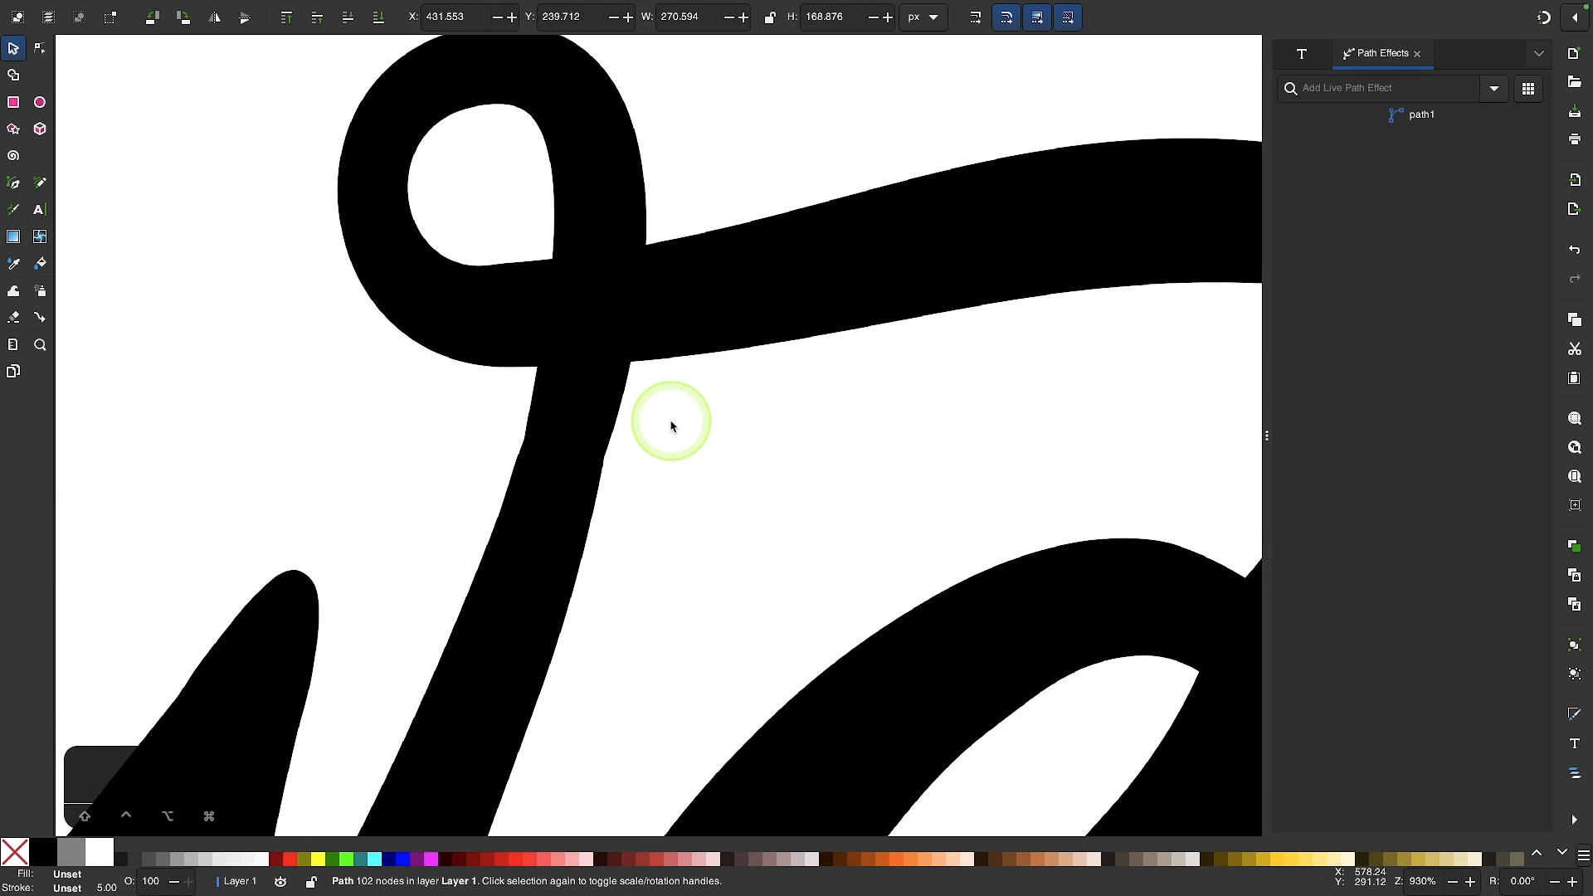
pyautogui.click(40, 48)
pyautogui.scroll(-1, 705, 594)
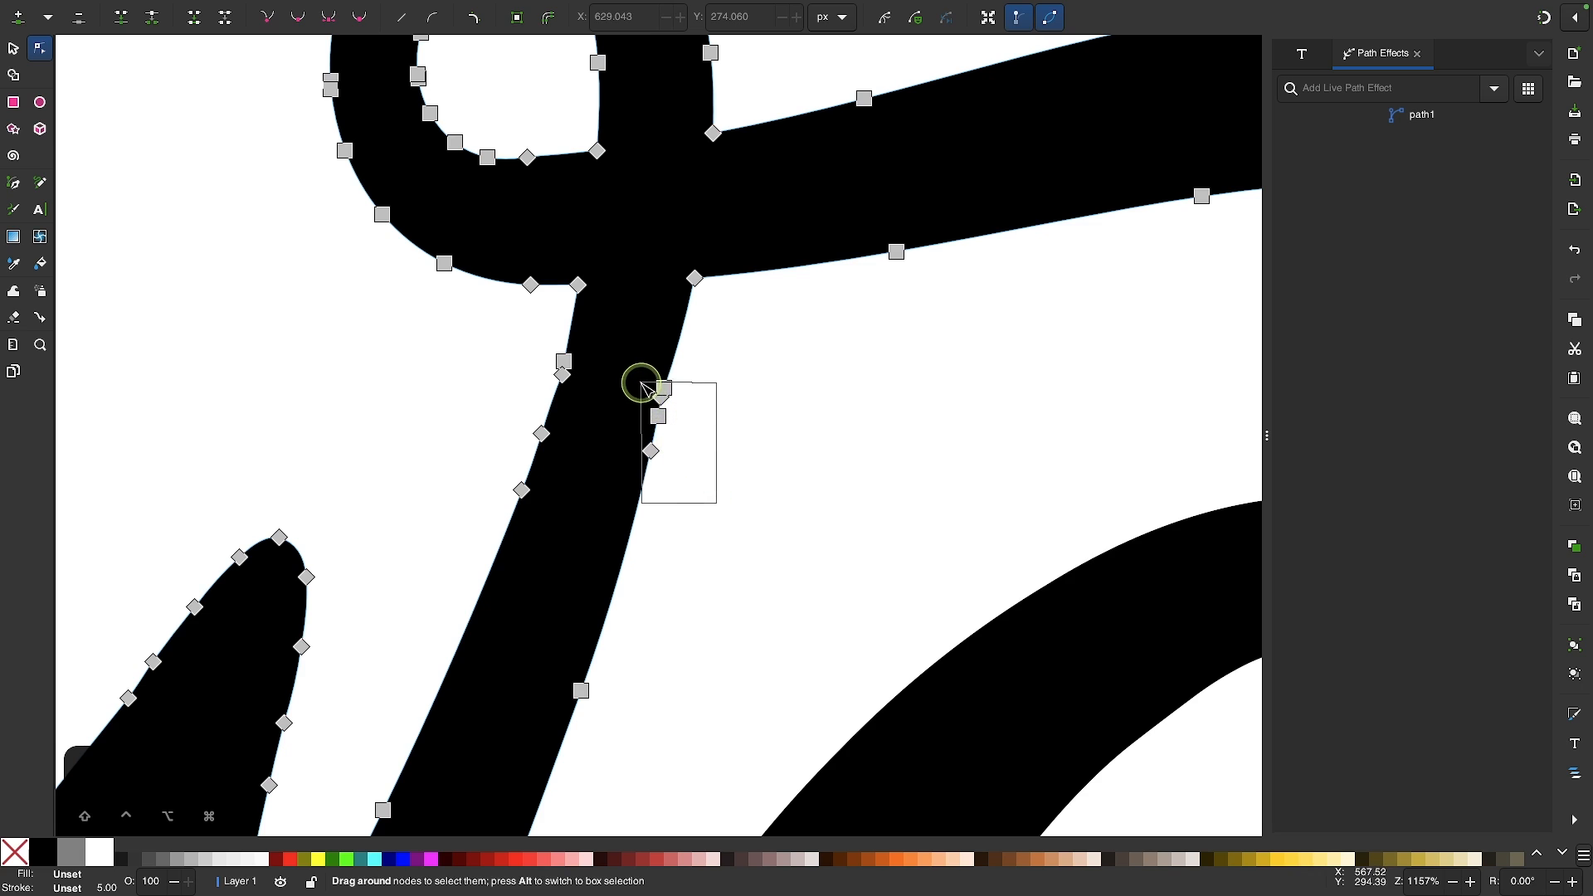
pyautogui.moveTo(643, 386); pyautogui.dragTo(640, 382)
pyautogui.press('Delete')
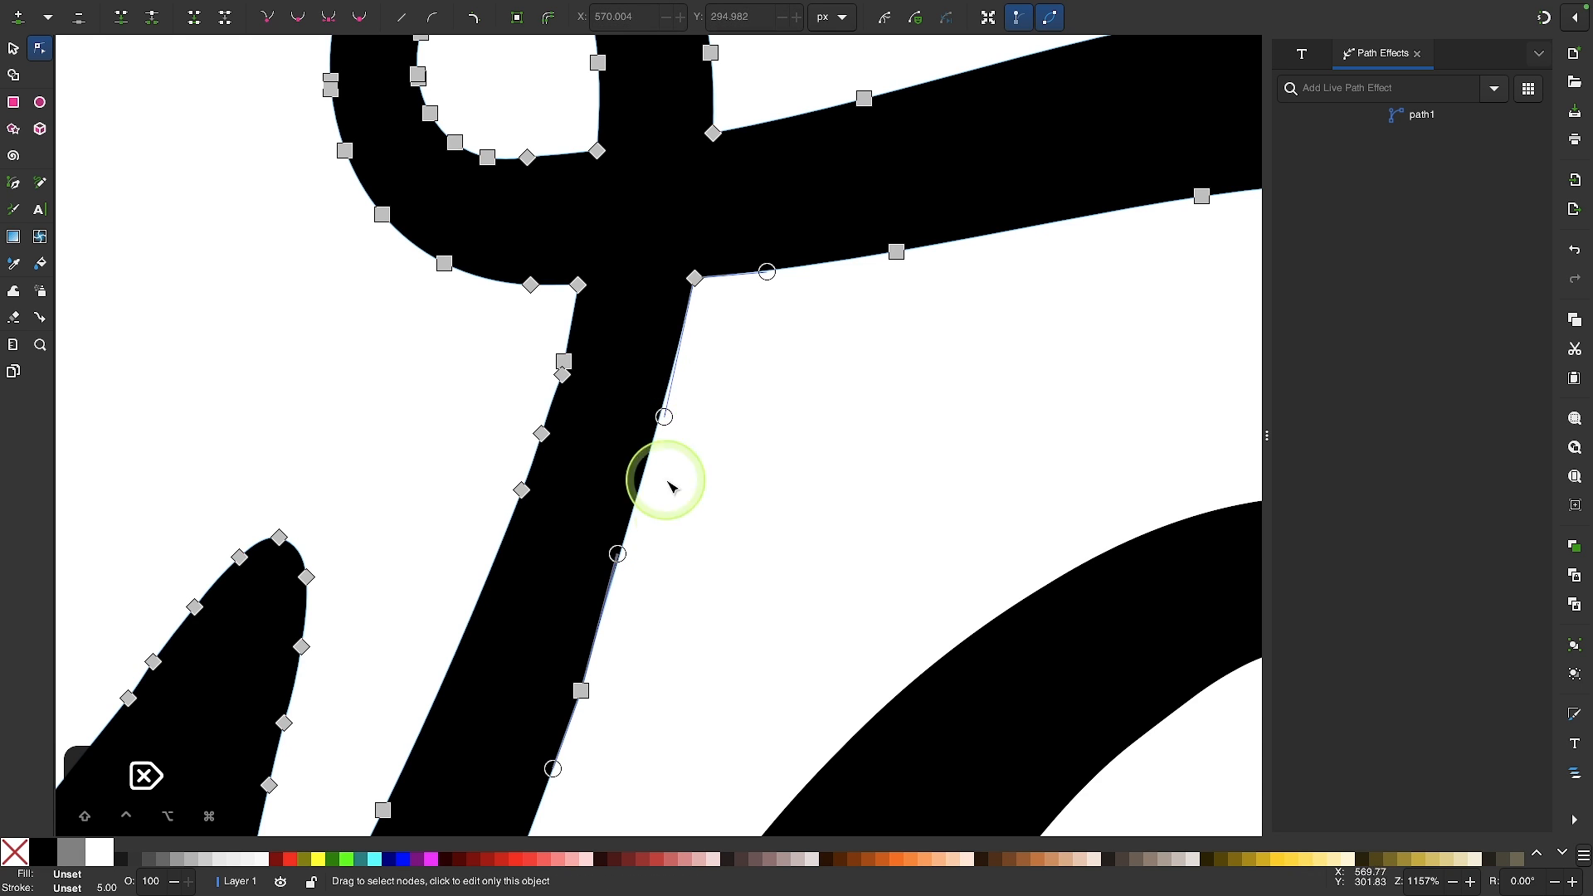
# - Refine the curve of the w stem's edge facing the a, and delete the clustered nodes on its opposite edge below the swash
pyautogui.moveTo(629, 546)
pyautogui.mouseDown()
pyautogui.moveTo(616, 551)
pyautogui.moveTo(639, 568)
pyautogui.mouseUp()
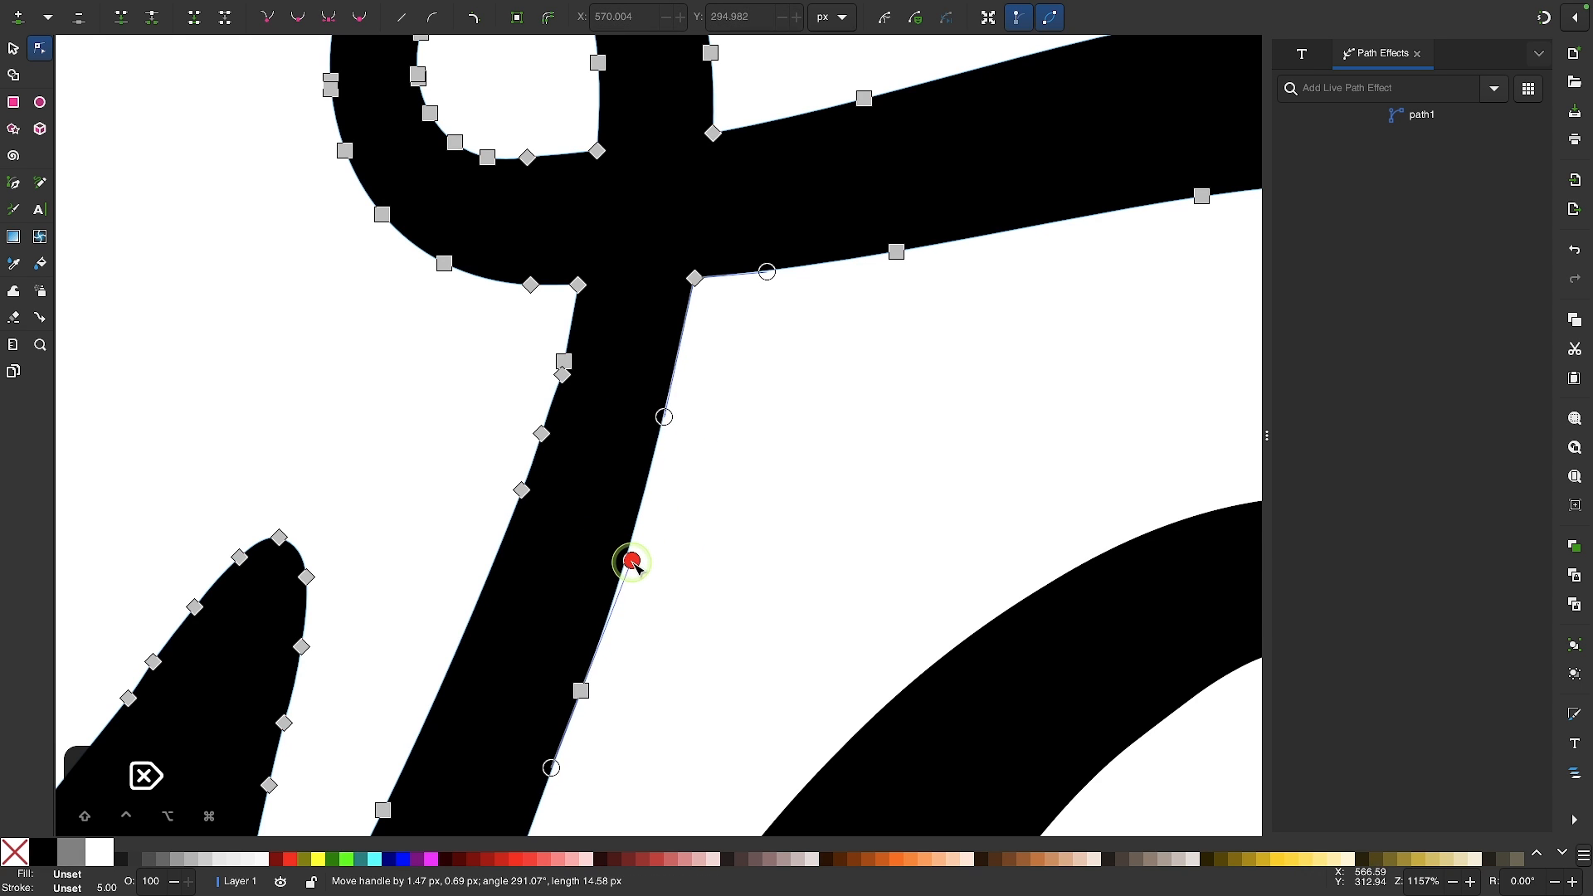
pyautogui.moveTo(665, 416); pyautogui.dragTo(670, 394)
pyautogui.moveTo(601, 534); pyautogui.dragTo(599, 532)
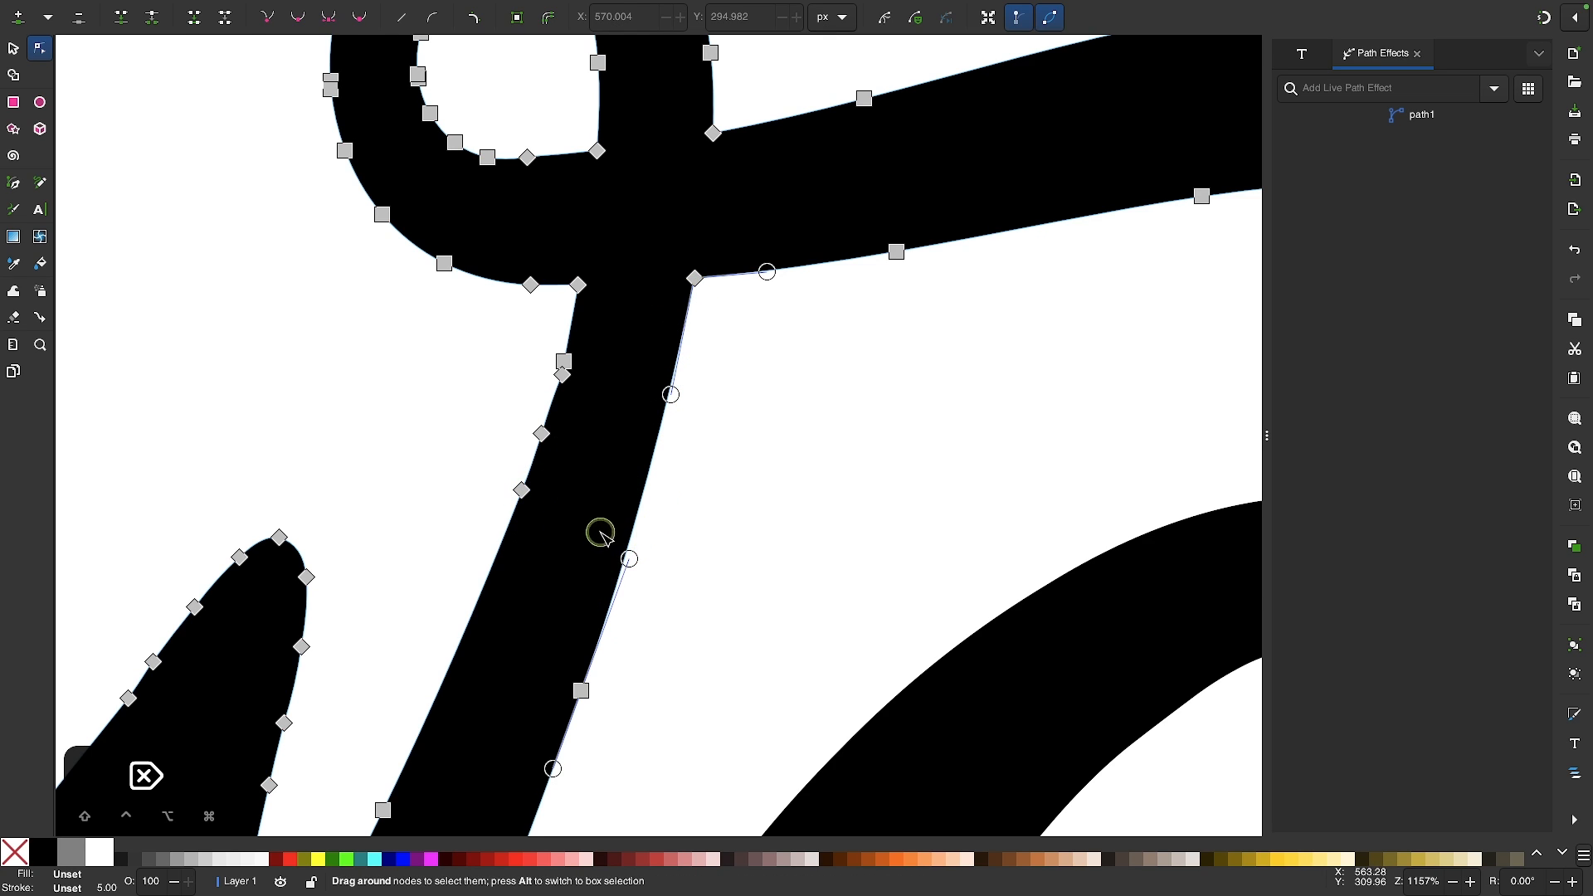
pyautogui.moveTo(469, 346); pyautogui.dragTo(470, 346)
pyautogui.press('Delete')
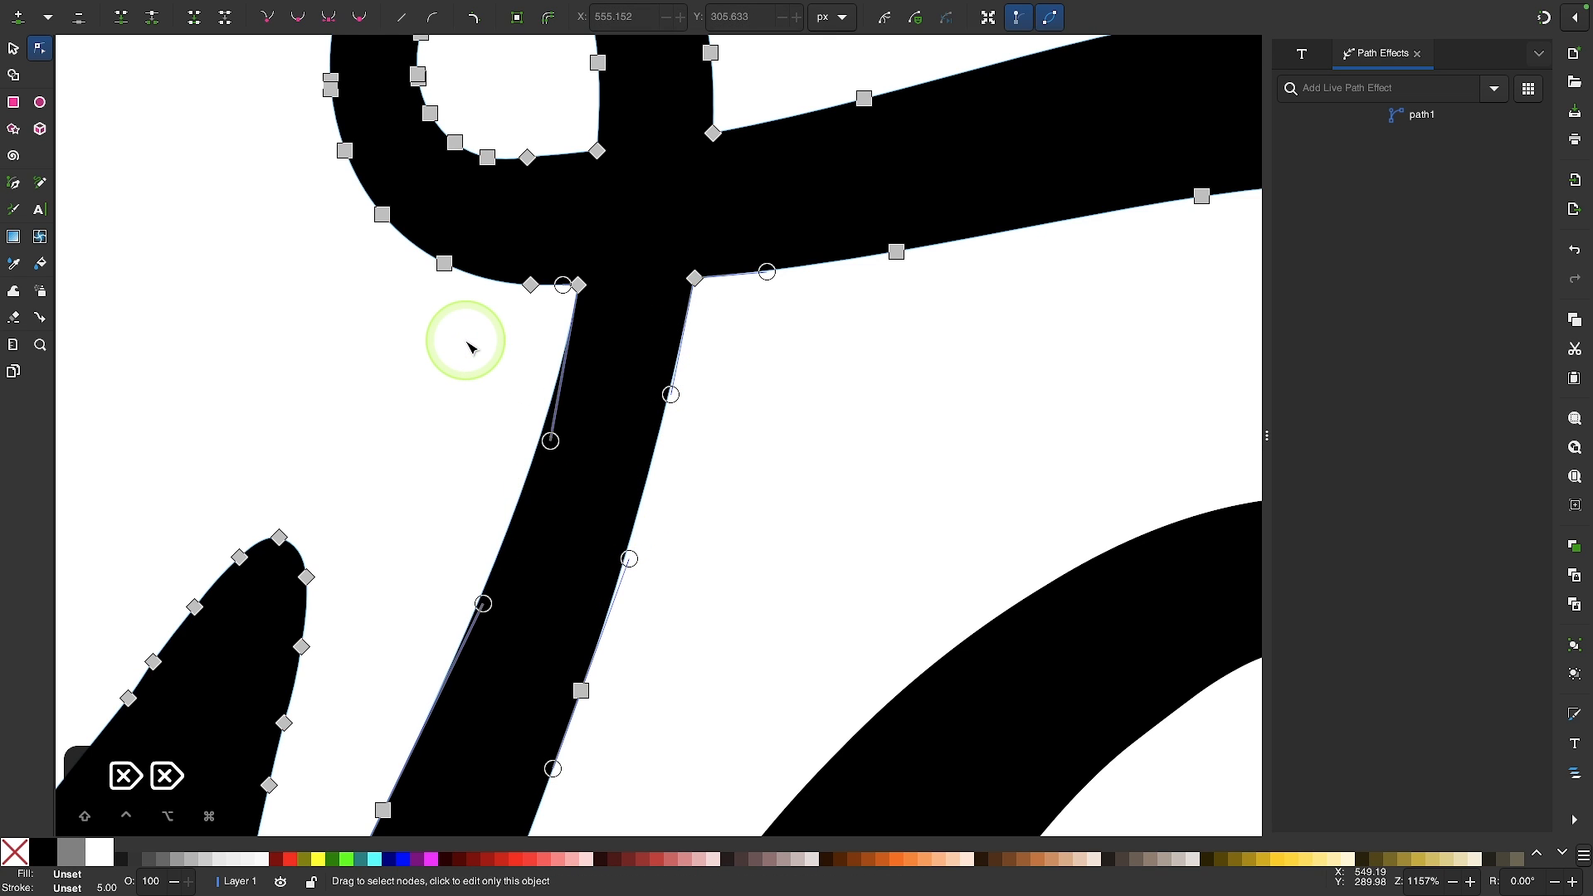
pyautogui.moveTo(553, 441); pyautogui.dragTo(555, 413)
pyautogui.scroll(-5, 553, 411)
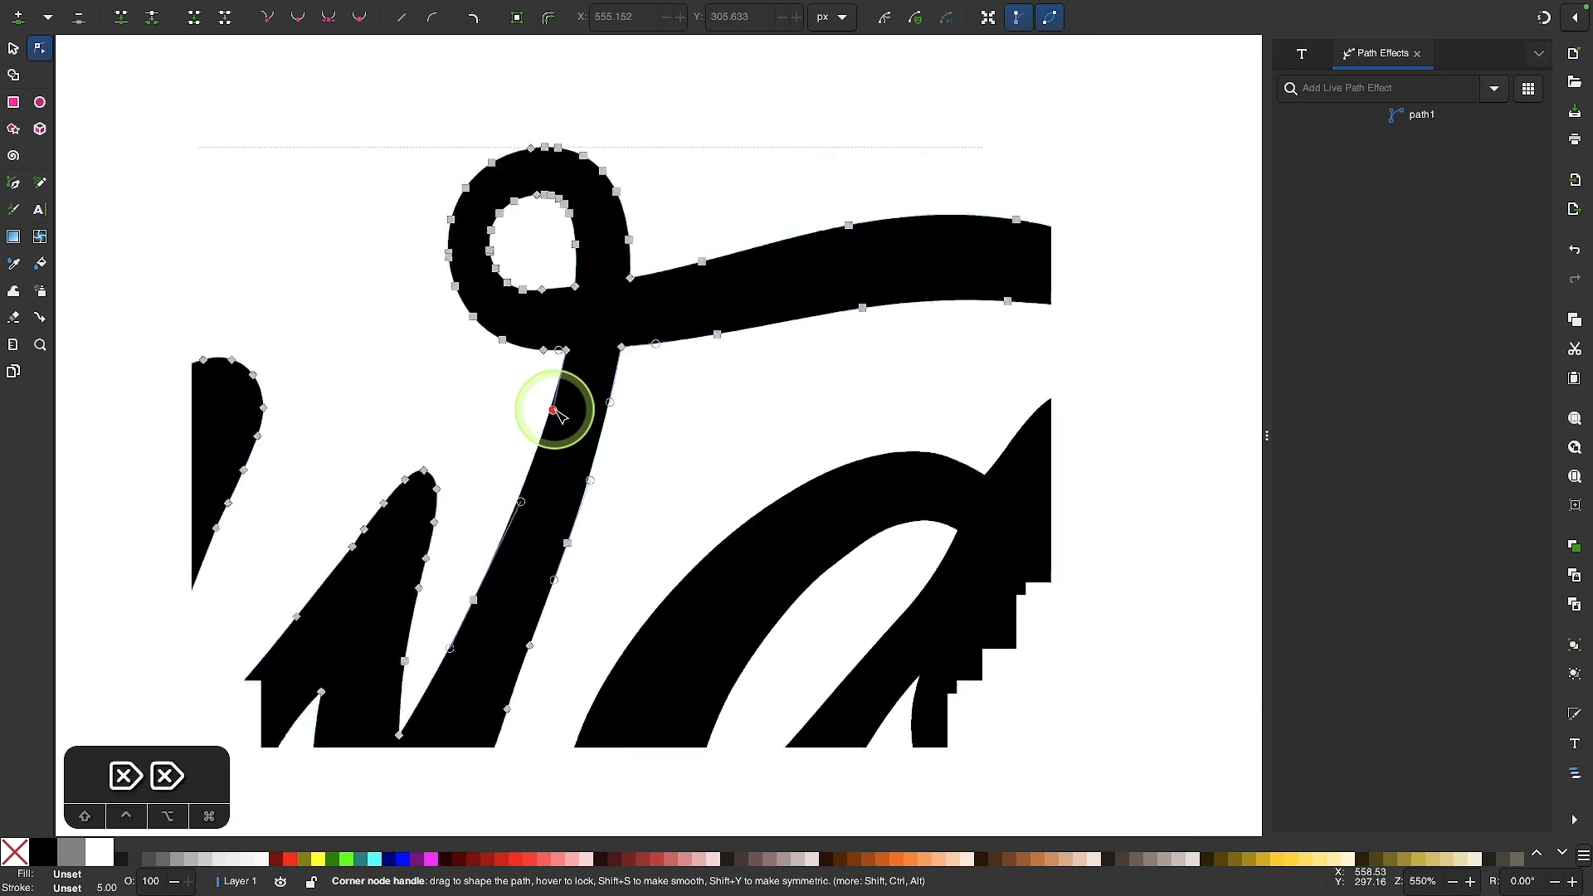
pyautogui.scroll(1, 539, 411)
pyautogui.scroll(1, 1230, 449)
# - Select the letter h together with its upper and lower swashes and merge them with Union
pyautogui.moveTo(1234, 451); pyautogui.dragTo(1074, 478)
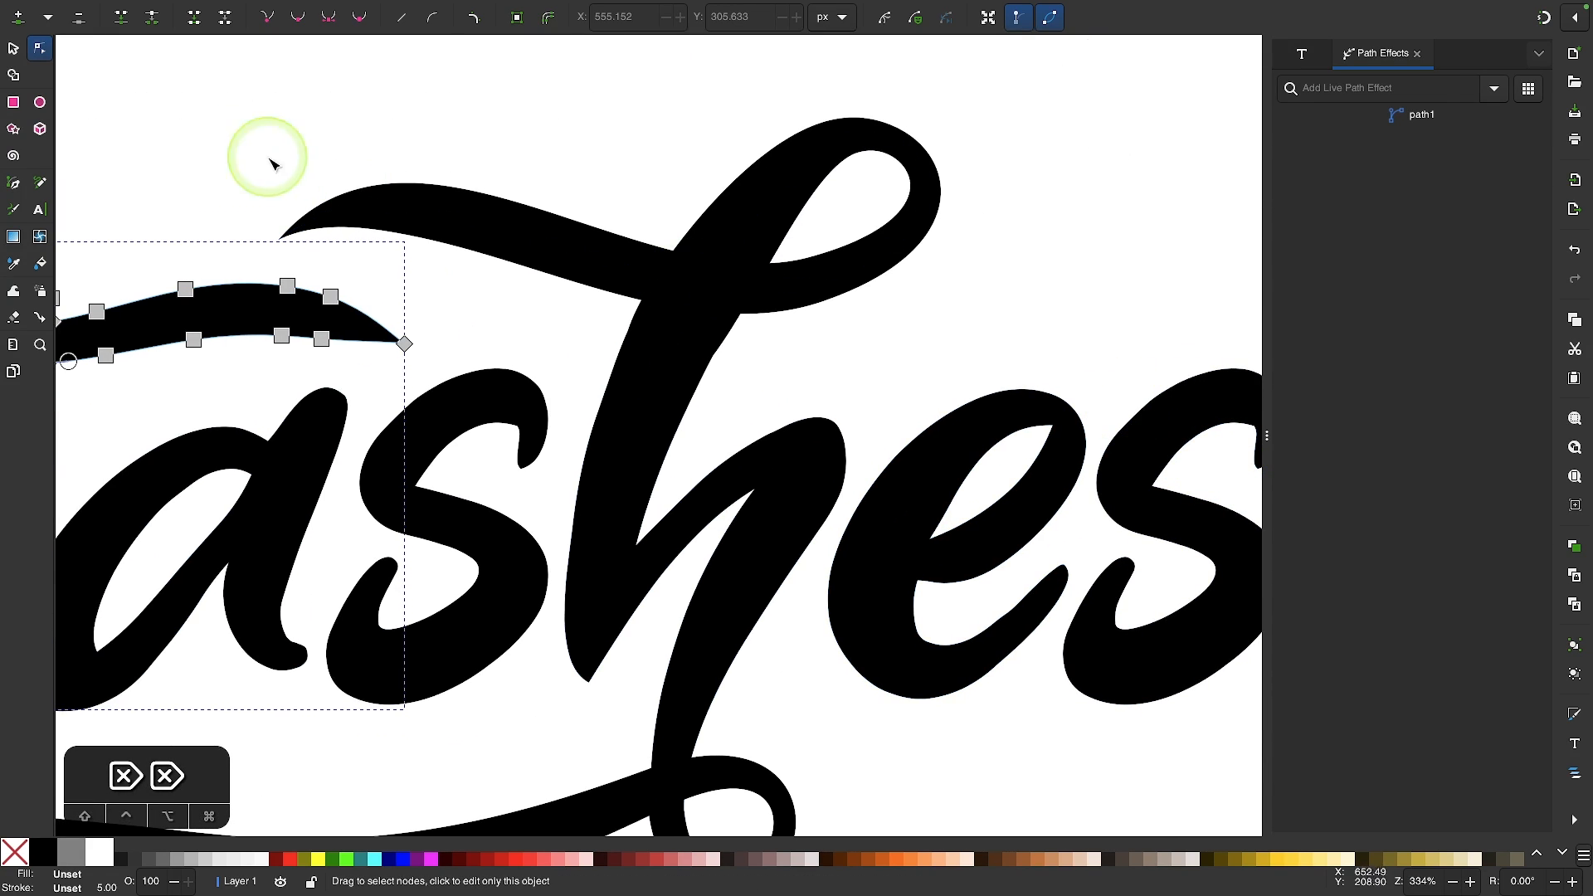
pyautogui.click(14, 46)
pyautogui.click(622, 285)
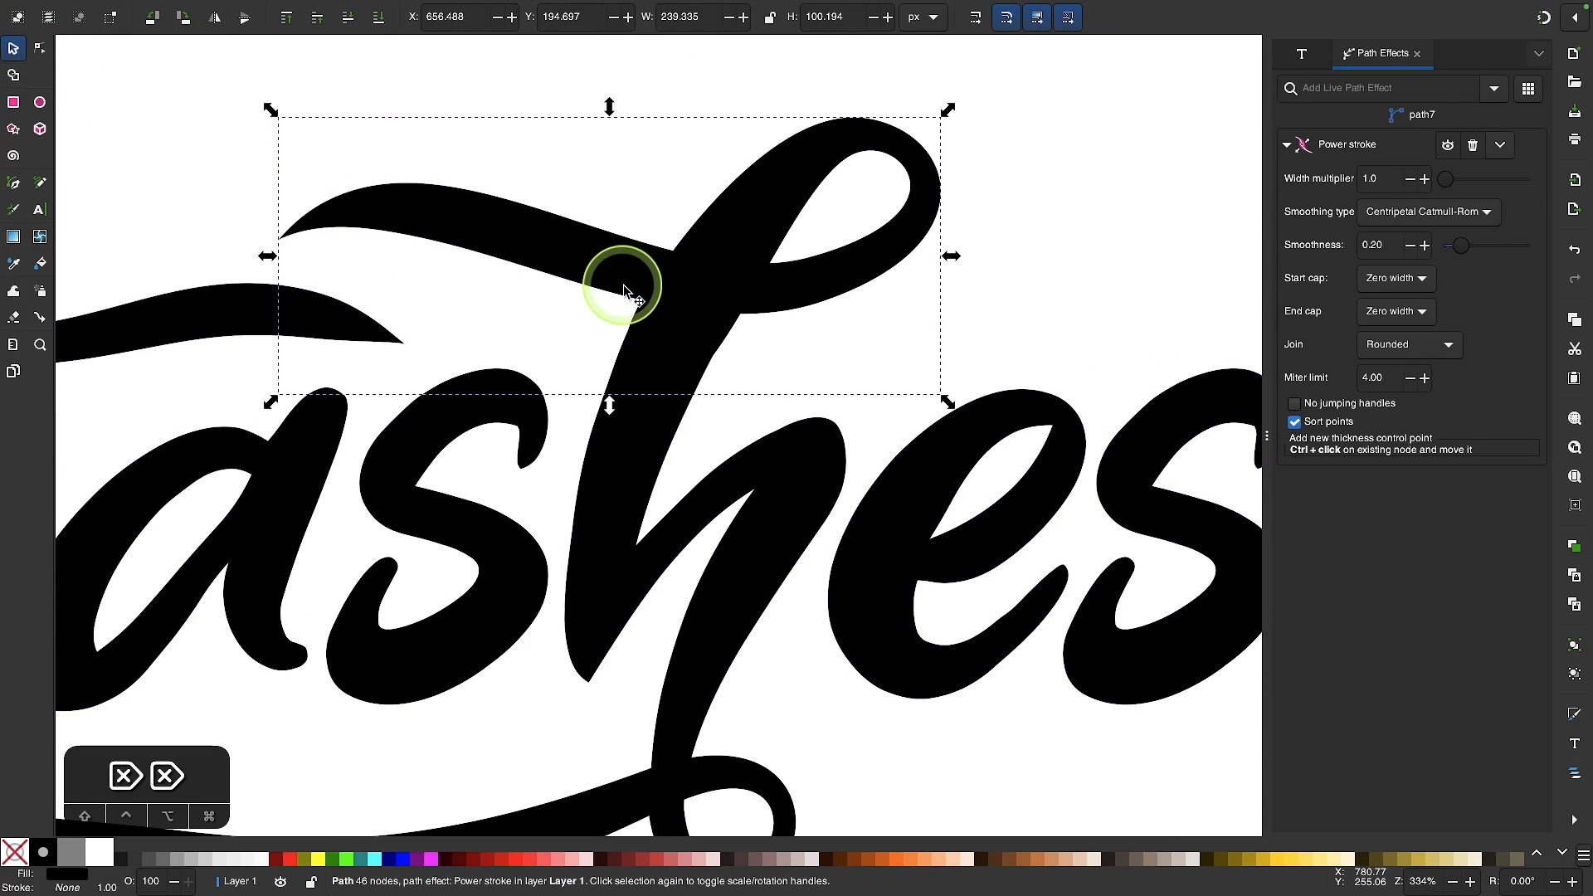
pyautogui.keyDown('shift'); pyautogui.click(648, 496); pyautogui.keyUp('shift')
pyautogui.scroll(-3, 581, 581)
pyautogui.hscroll(-2, 581, 581)
pyautogui.keyDown('shift'); pyautogui.click(483, 747); pyautogui.keyUp('shift')
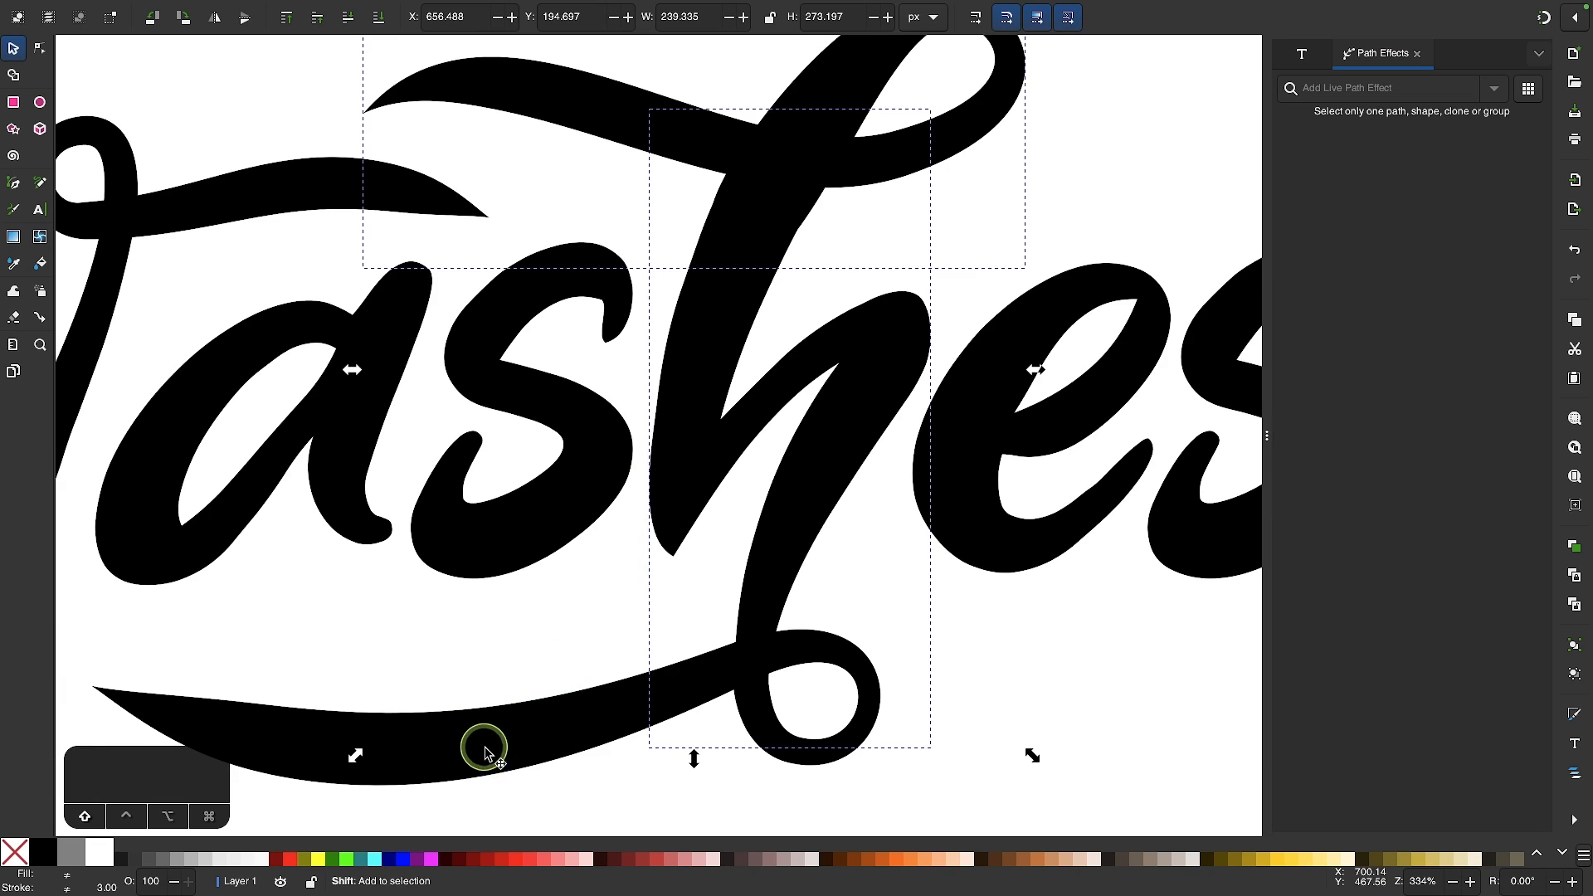
pyautogui.scroll(3, 711, 569)
pyautogui.hscroll(3, 711, 569)
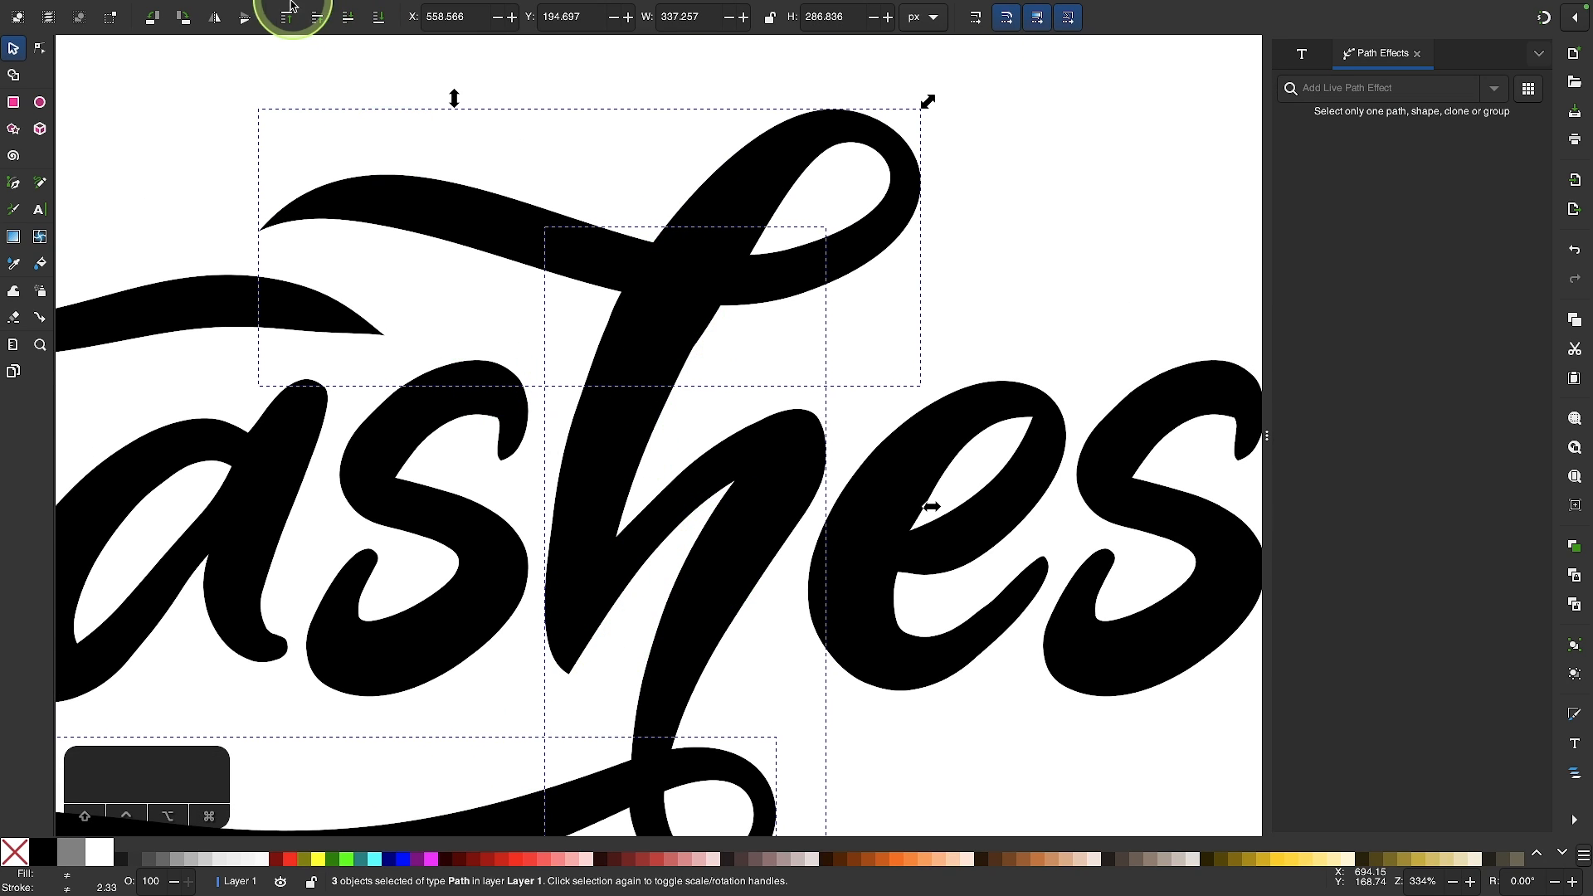
pyautogui.click(329, 9)
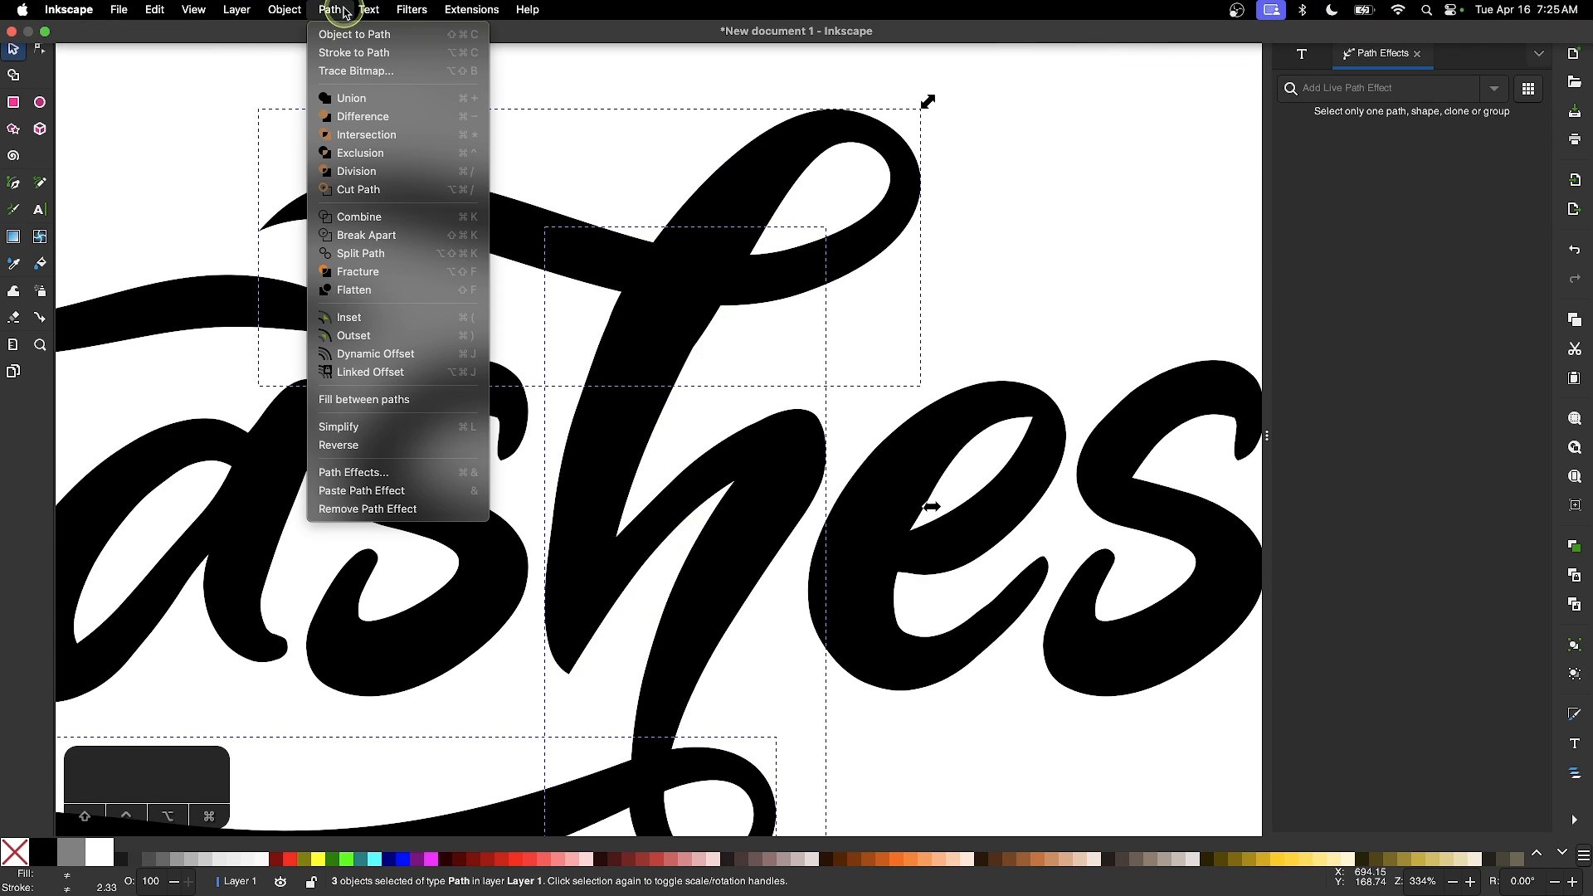
pyautogui.click(349, 100)
# - Delete the extra nodes on the h stem's edge facing the e, just below the upper swash
pyautogui.scroll(2, 668, 372)
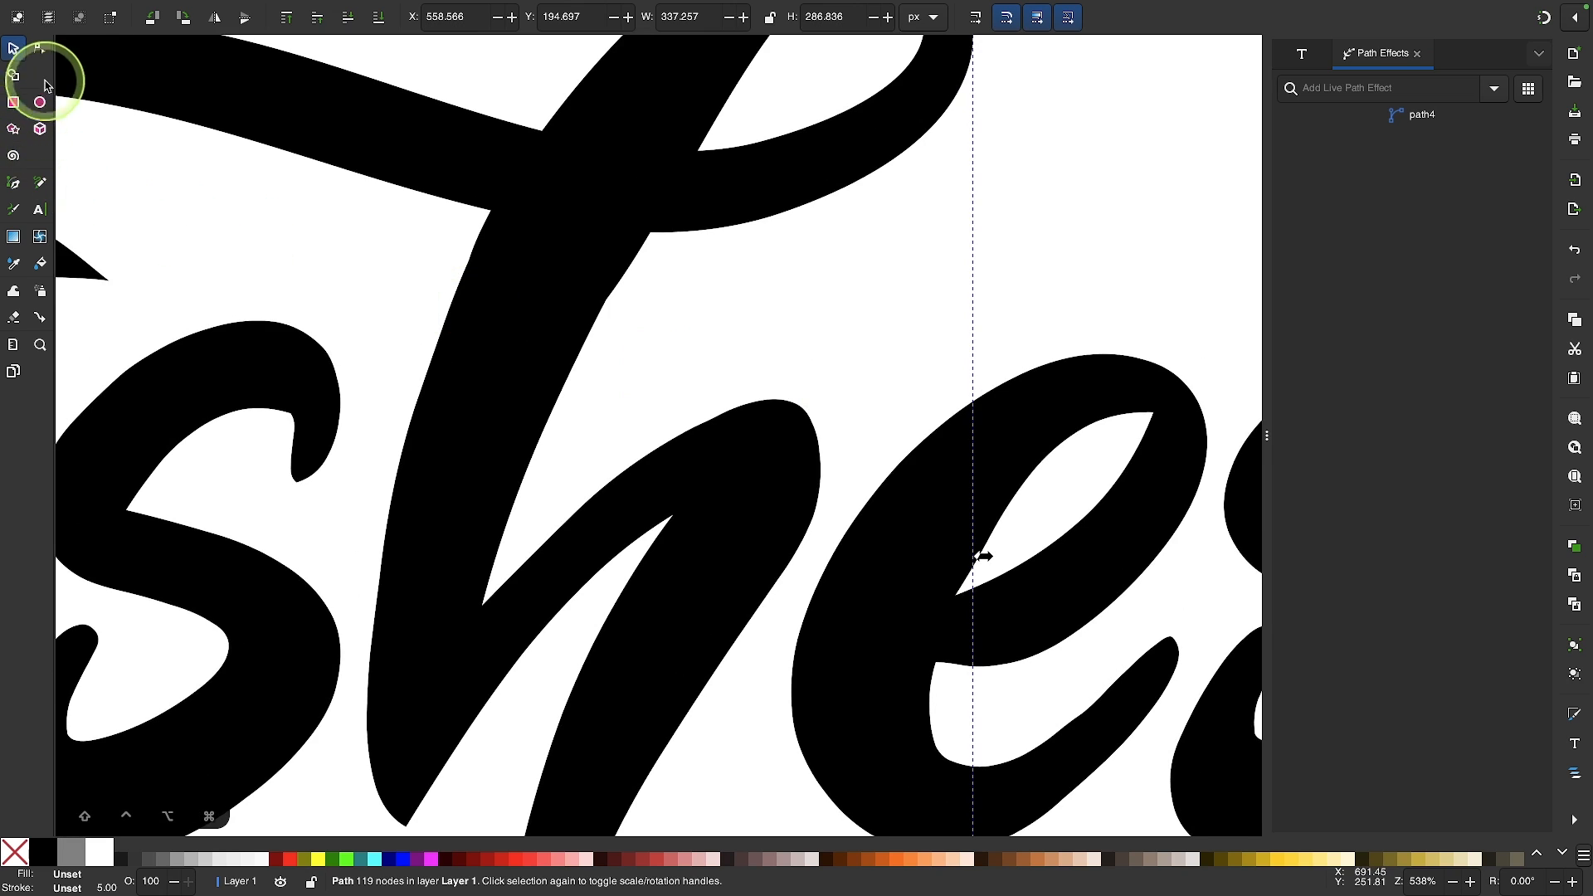
pyautogui.click(40, 49)
pyautogui.scroll(2, 357, 236)
pyautogui.scroll(2, 356, 236)
pyautogui.hscroll(-2, 357, 237)
pyautogui.scroll(1, 639, 336)
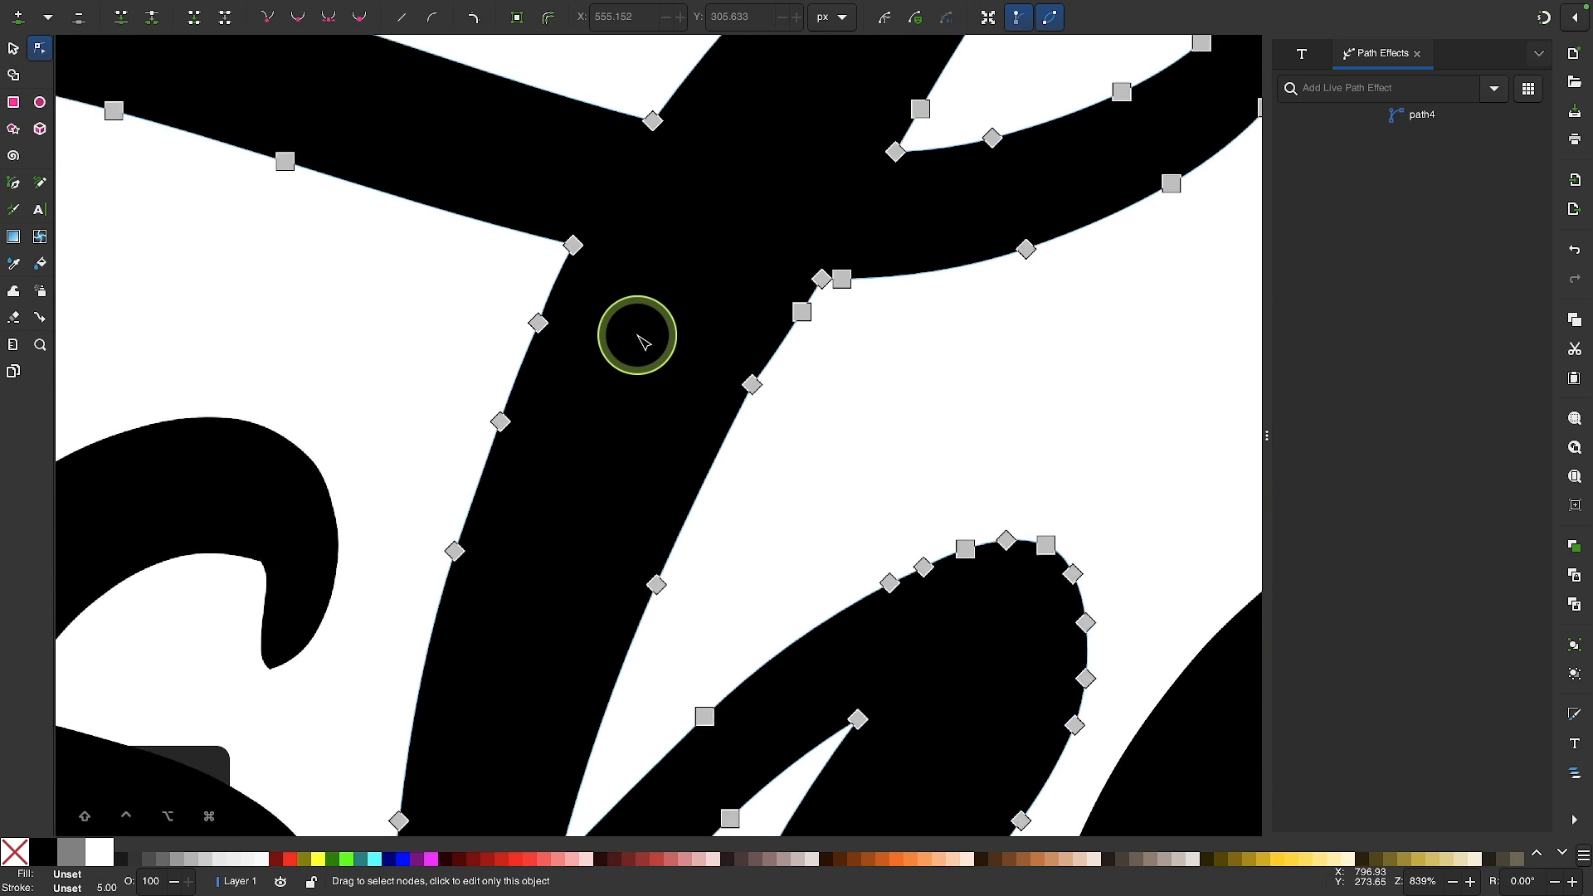
pyautogui.scroll(1, 643, 340)
pyautogui.moveTo(714, 289); pyautogui.dragTo(713, 290)
pyautogui.press('Delete')
# - Delete the extra nodes on the h stem's edge facing the s below the upper swash and adjust the curve handles there
pyautogui.moveTo(706, 501); pyautogui.dragTo(471, 272)
pyautogui.scroll(1, 541, 519)
pyautogui.hscroll(-1, 541, 518)
pyautogui.press('Delete')
pyautogui.moveTo(591, 280); pyautogui.dragTo(600, 277)
pyautogui.moveTo(538, 426); pyautogui.dragTo(532, 438)
pyautogui.scroll(-3, 866, 452)
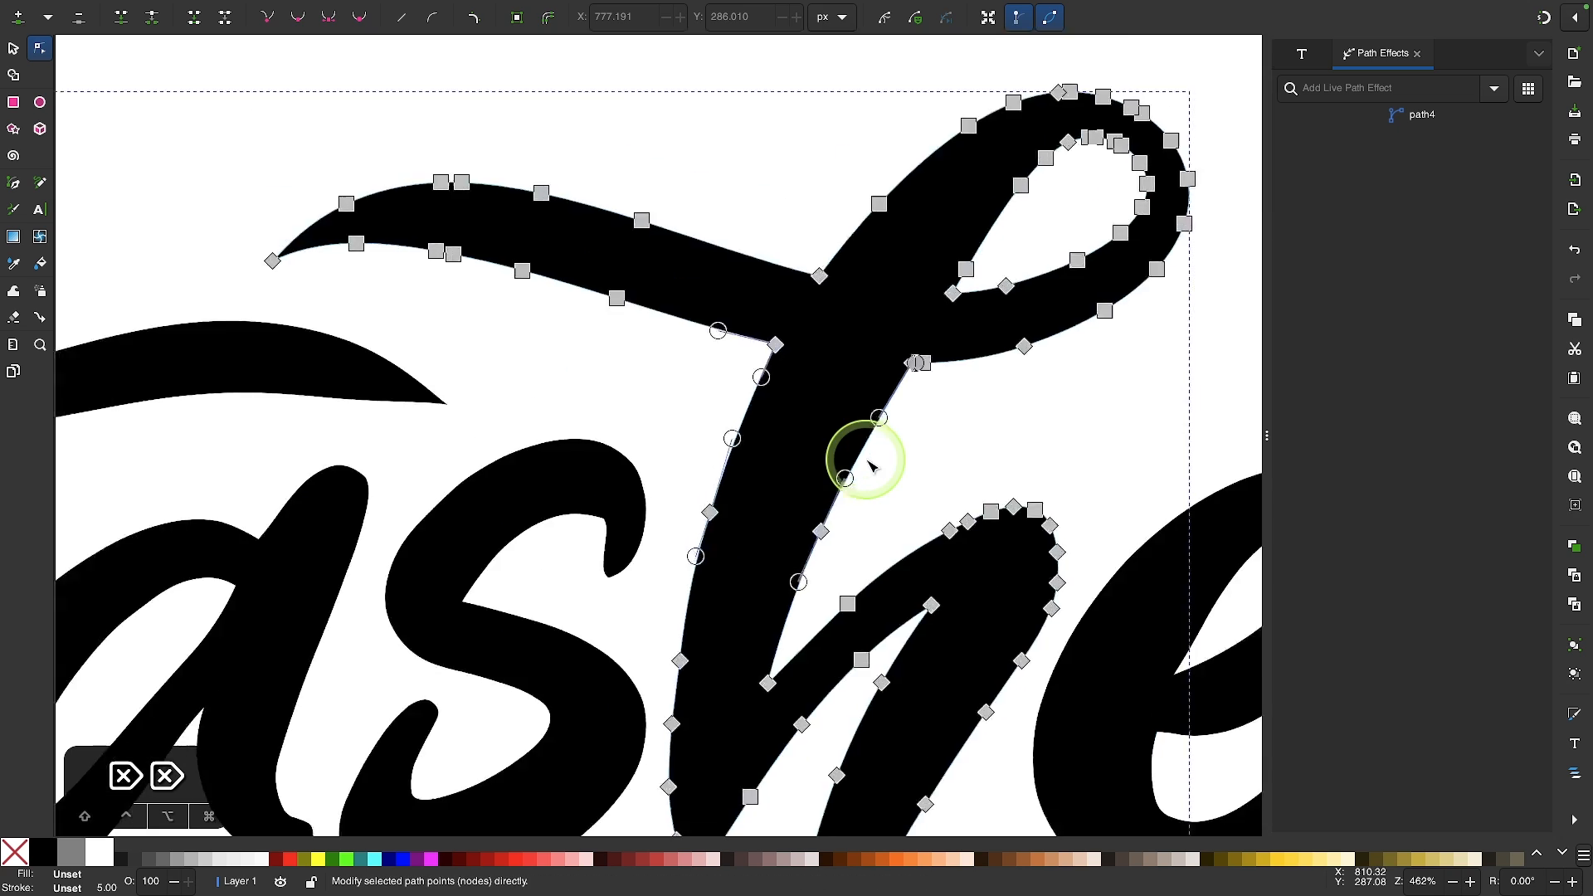
# - Smooth the h's lower swash loop by deleting the extra nodes on its outer and inner edges near the joint, and deselect the letter
pyautogui.scroll(-5, 829, 498)
pyautogui.scroll(3, 680, 562)
pyautogui.click(657, 640)
pyautogui.moveTo(624, 652); pyautogui.dragTo(544, 510)
pyautogui.press('BackSpace')
pyautogui.scroll(1, 758, 540)
pyautogui.hscroll(1, 758, 540)
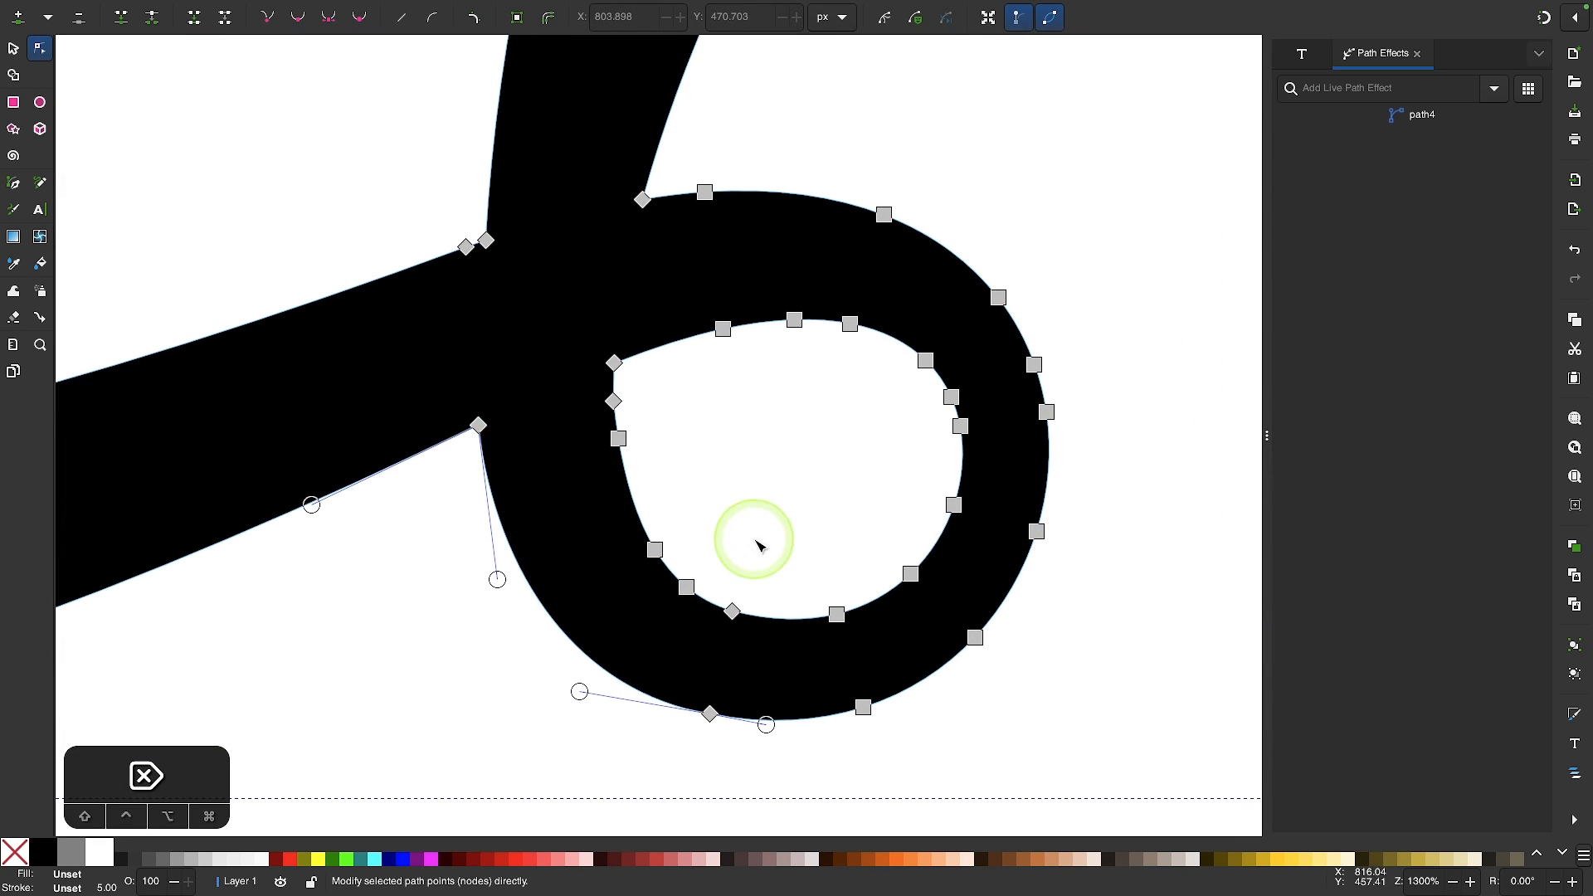
pyautogui.moveTo(758, 540)
pyautogui.mouseDown()
pyautogui.moveTo(693, 633)
pyautogui.moveTo(578, 392)
pyautogui.mouseUp()
pyautogui.press('Delete')
pyautogui.scroll(-5, 843, 472)
pyautogui.hscroll(-3, 843, 472)
pyautogui.click(13, 48)
pyautogui.click(338, 590)
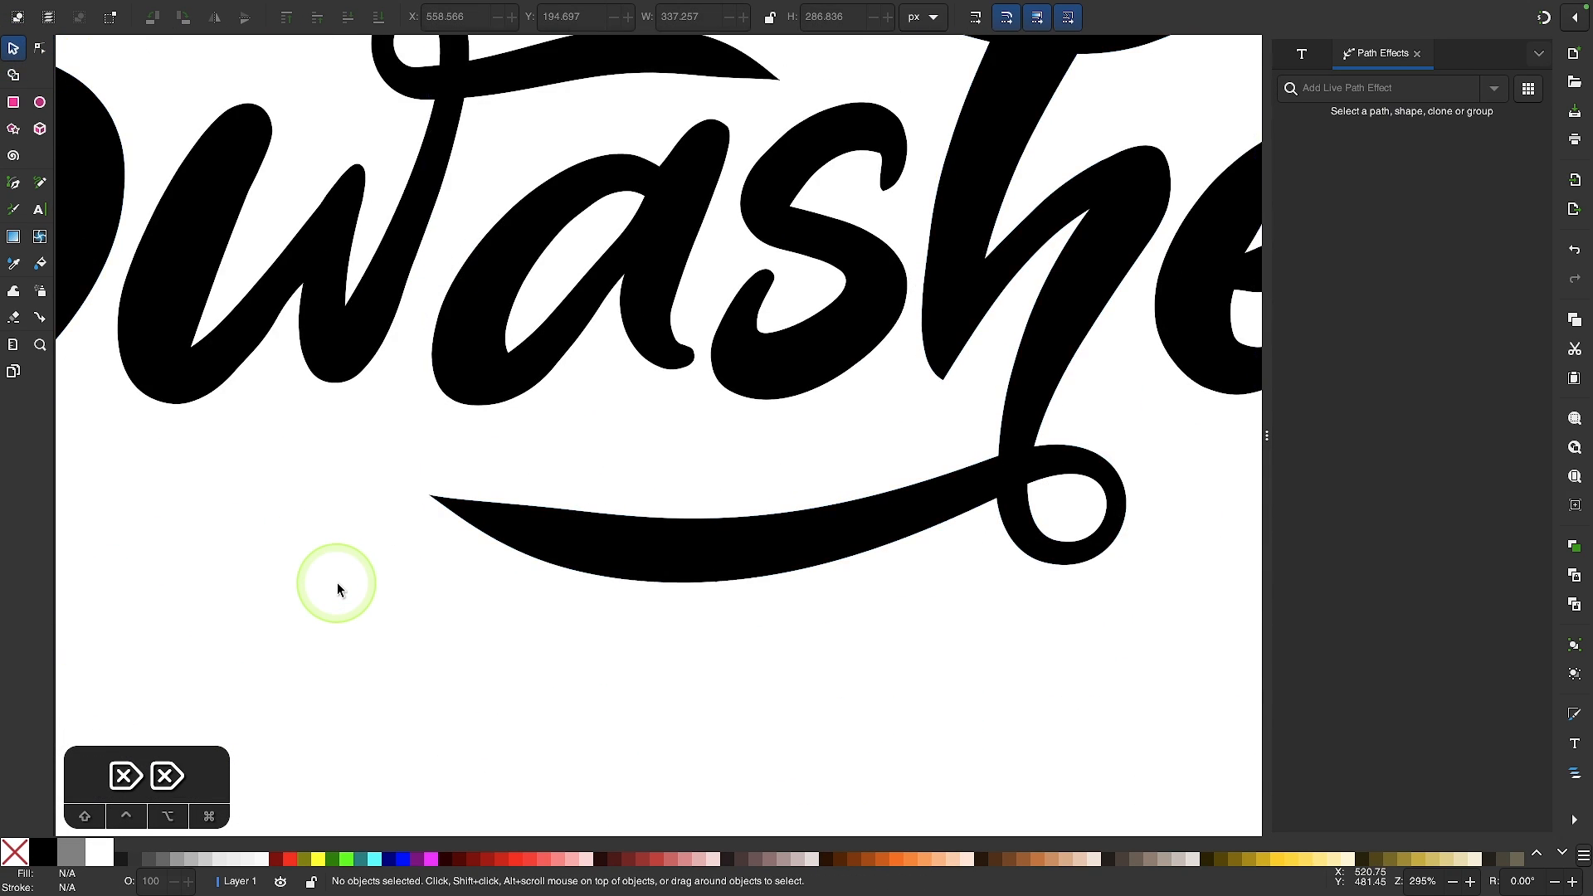
# - Examine the whole lettering and the pointed ends of the w and h swashes up close
pyautogui.scroll(-1, 337, 590)
pyautogui.hscroll(-1, 338, 590)
pyautogui.hscroll(1, 336, 582)
pyautogui.scroll(1, 337, 582)
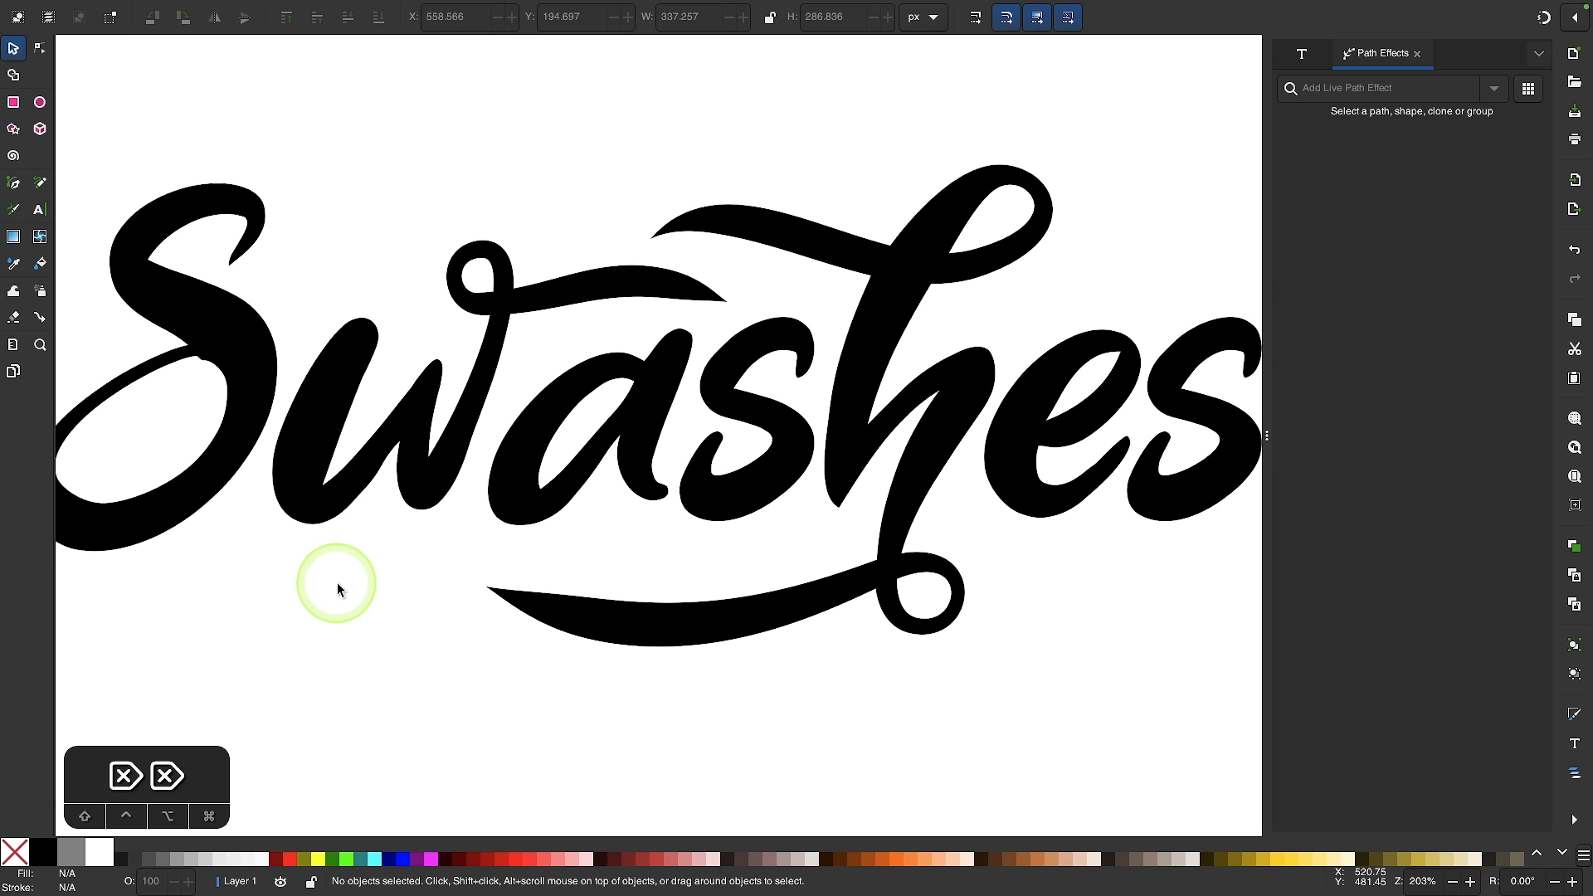
pyautogui.scroll(1, 519, 436)
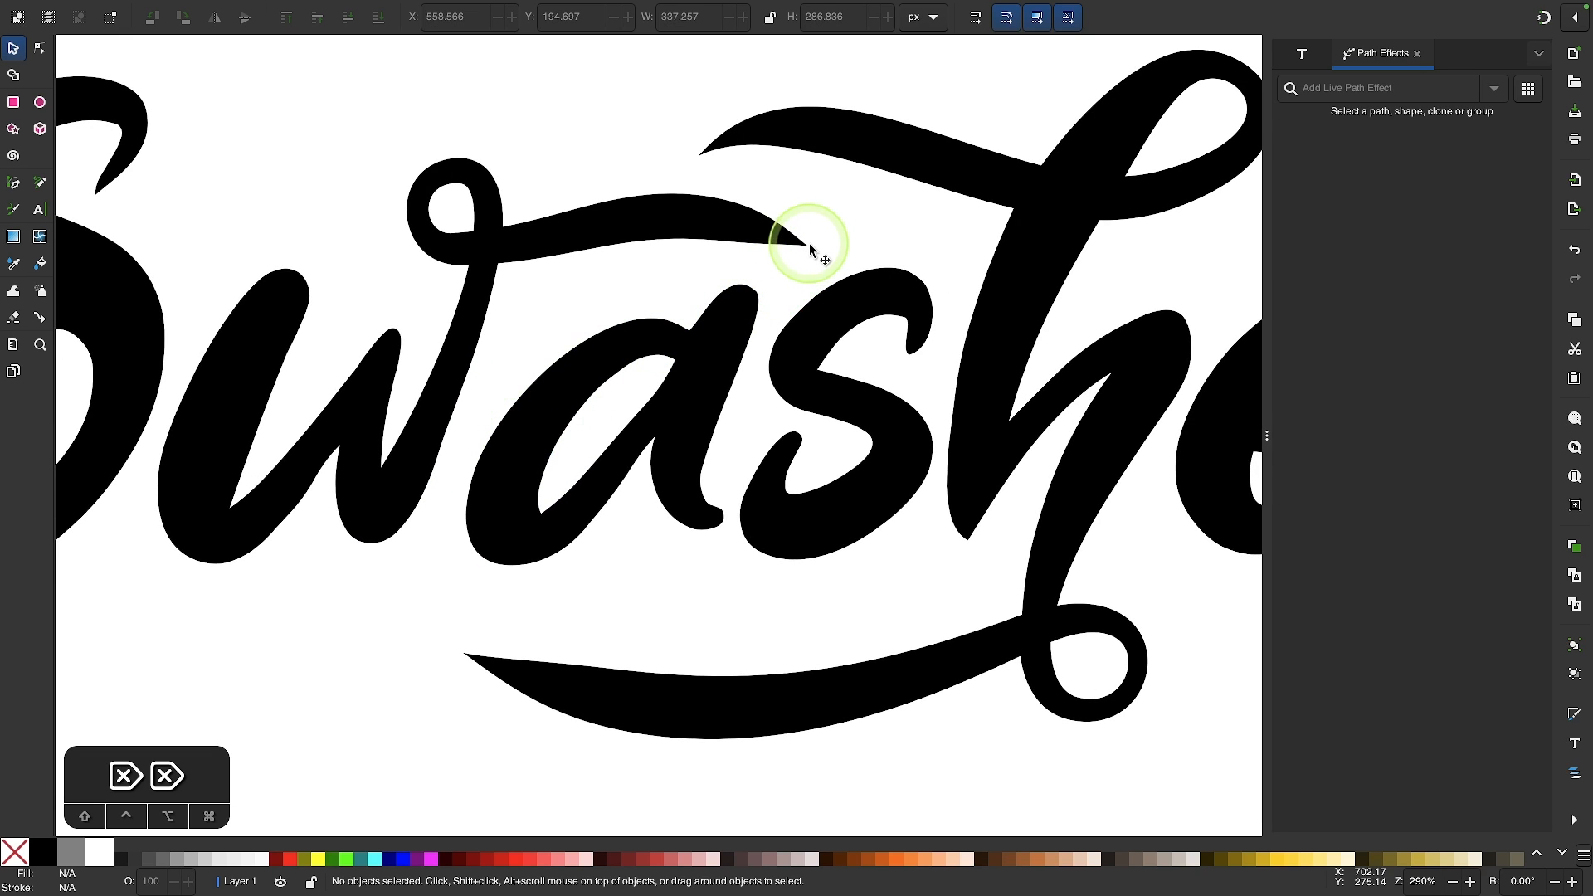
pyautogui.scroll(3, 717, 149)
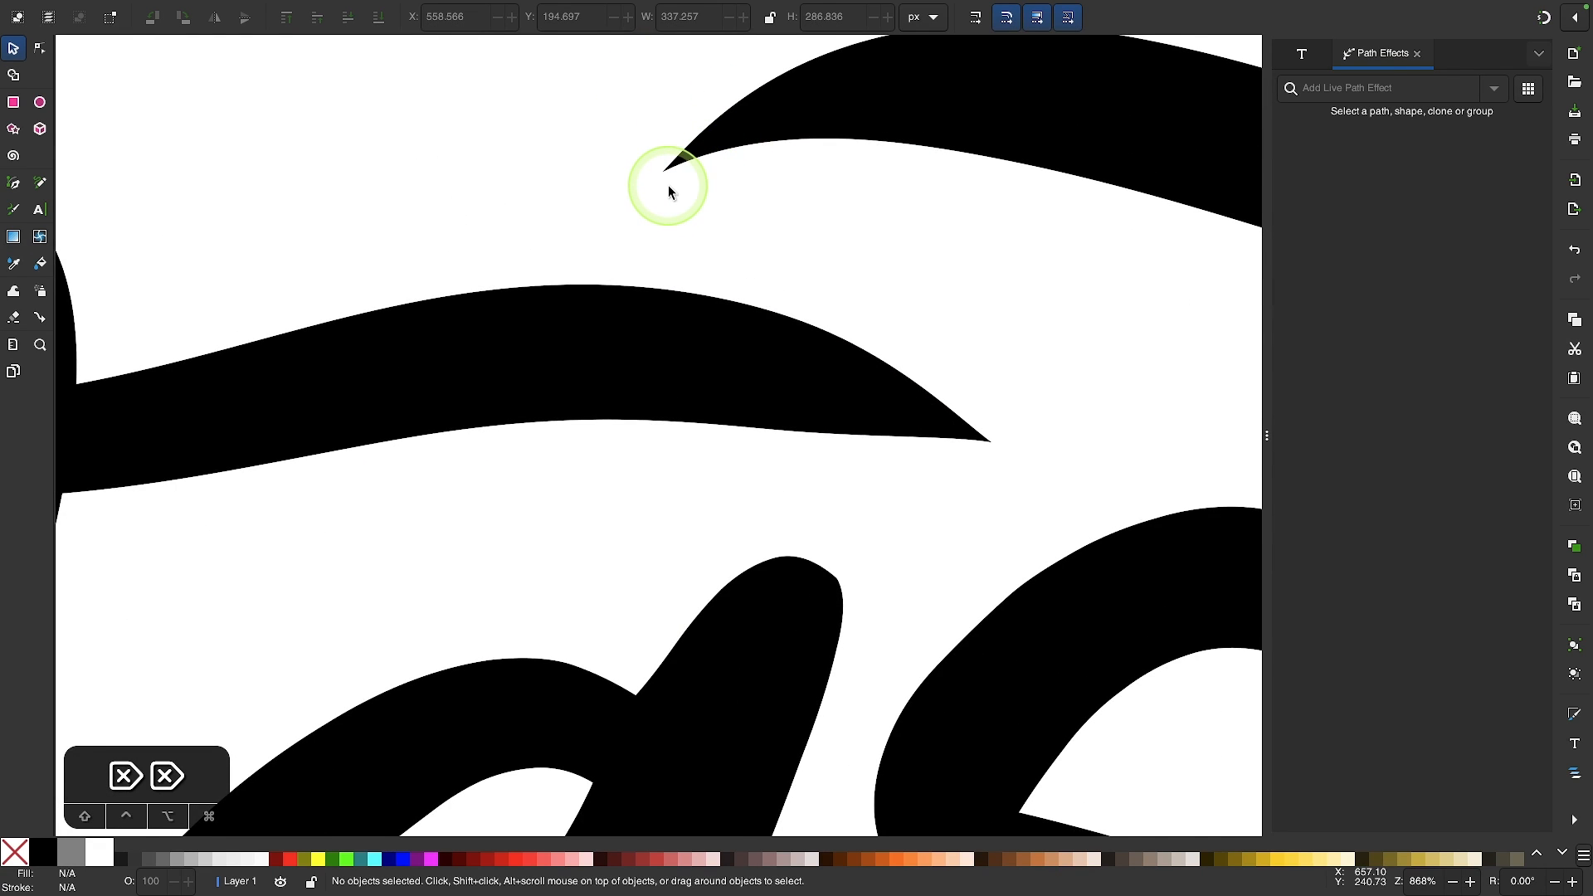
pyautogui.scroll(-2, 669, 188)
pyautogui.hscroll(-2, 668, 188)
pyautogui.scroll(-1, 514, 365)
pyautogui.hscroll(-2, 515, 365)
pyautogui.scroll(1, 548, 382)
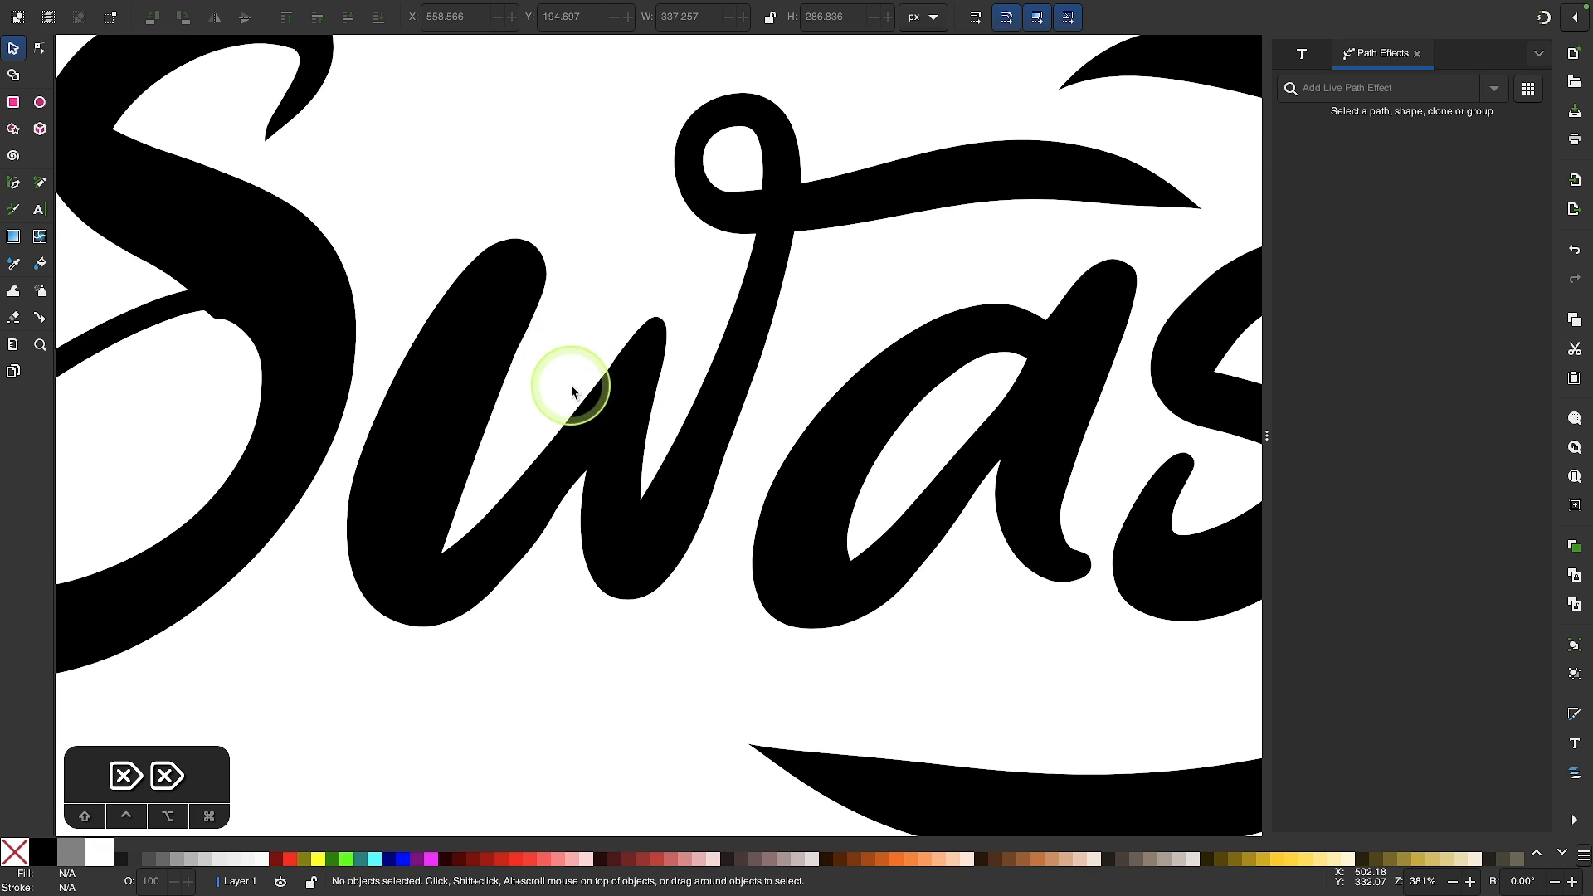
pyautogui.hscroll(5, 569, 390)
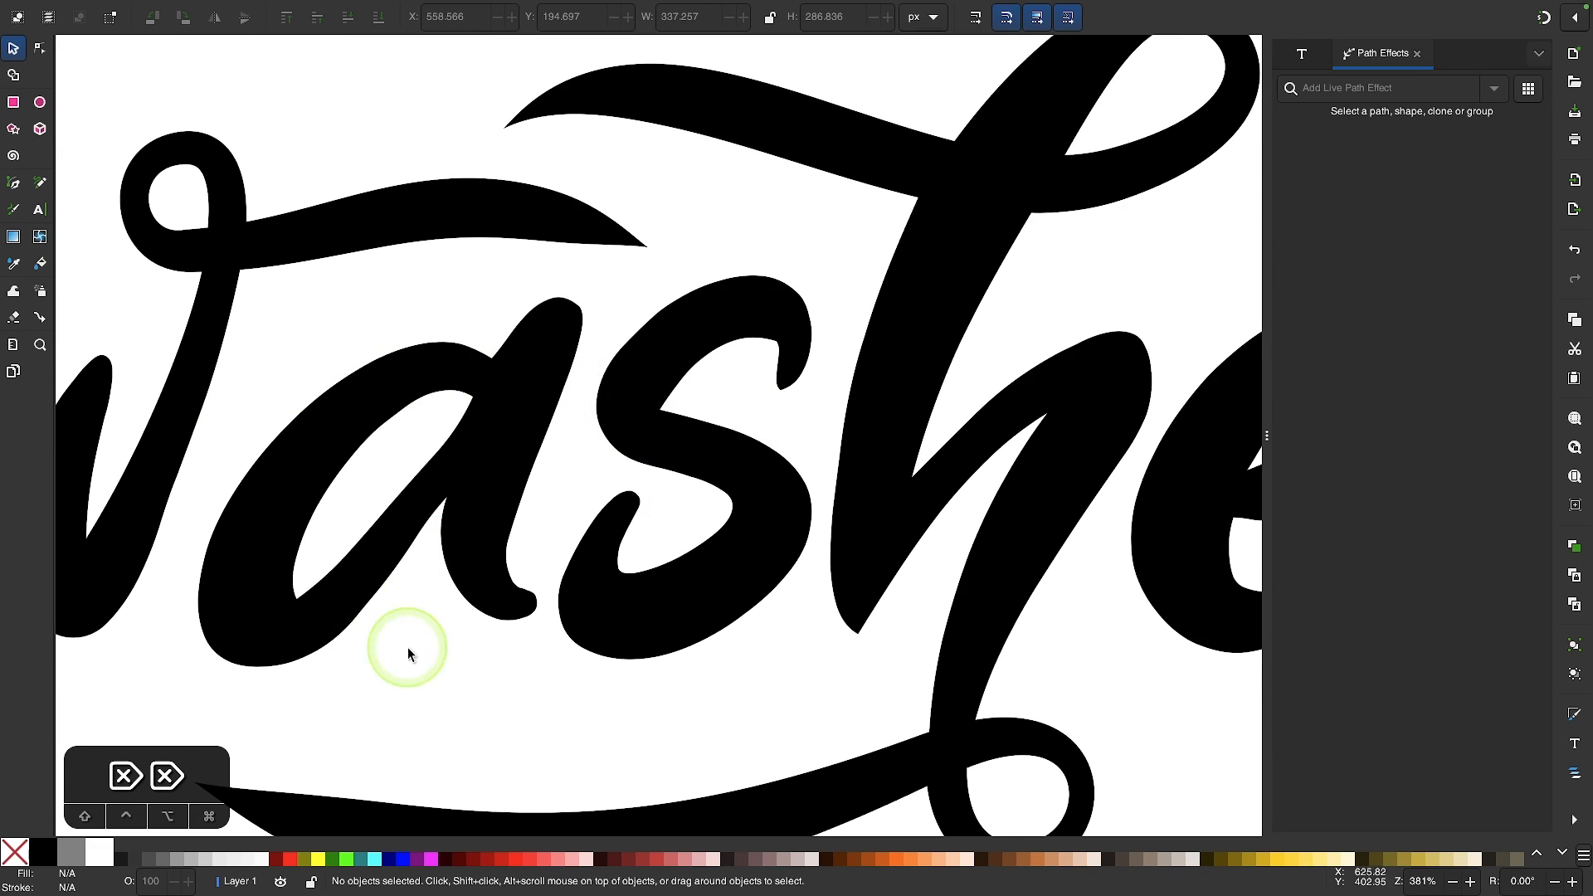
pyautogui.scroll(2, 548, 638)
pyautogui.scroll(-4, 703, 416)
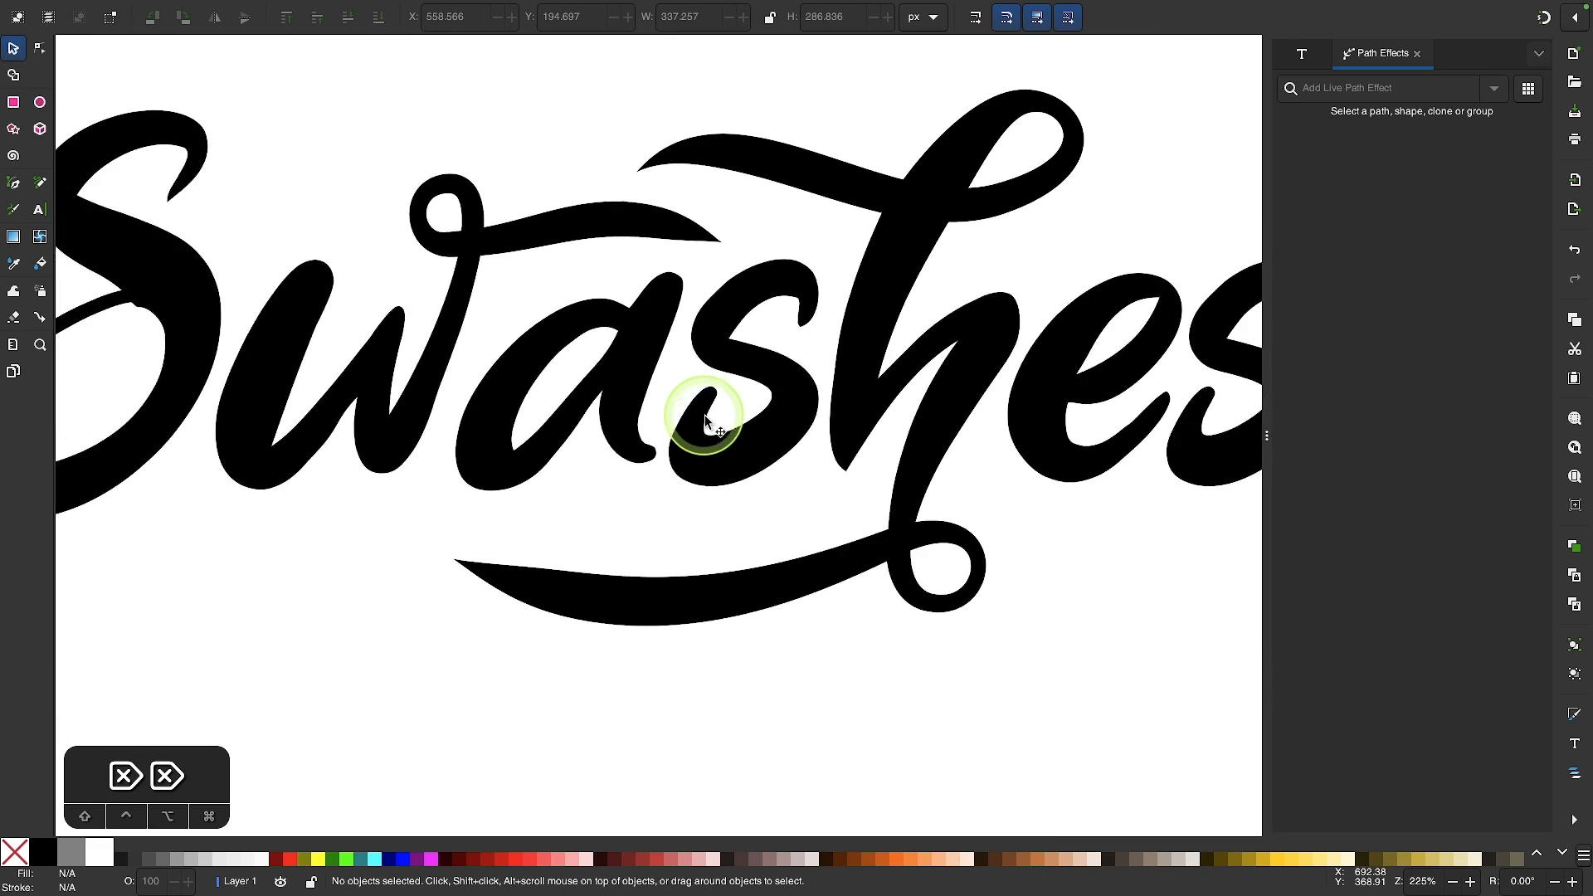
pyautogui.scroll(1, 704, 415)
pyautogui.hscroll(1, 704, 415)
pyautogui.scroll(2, 645, 250)
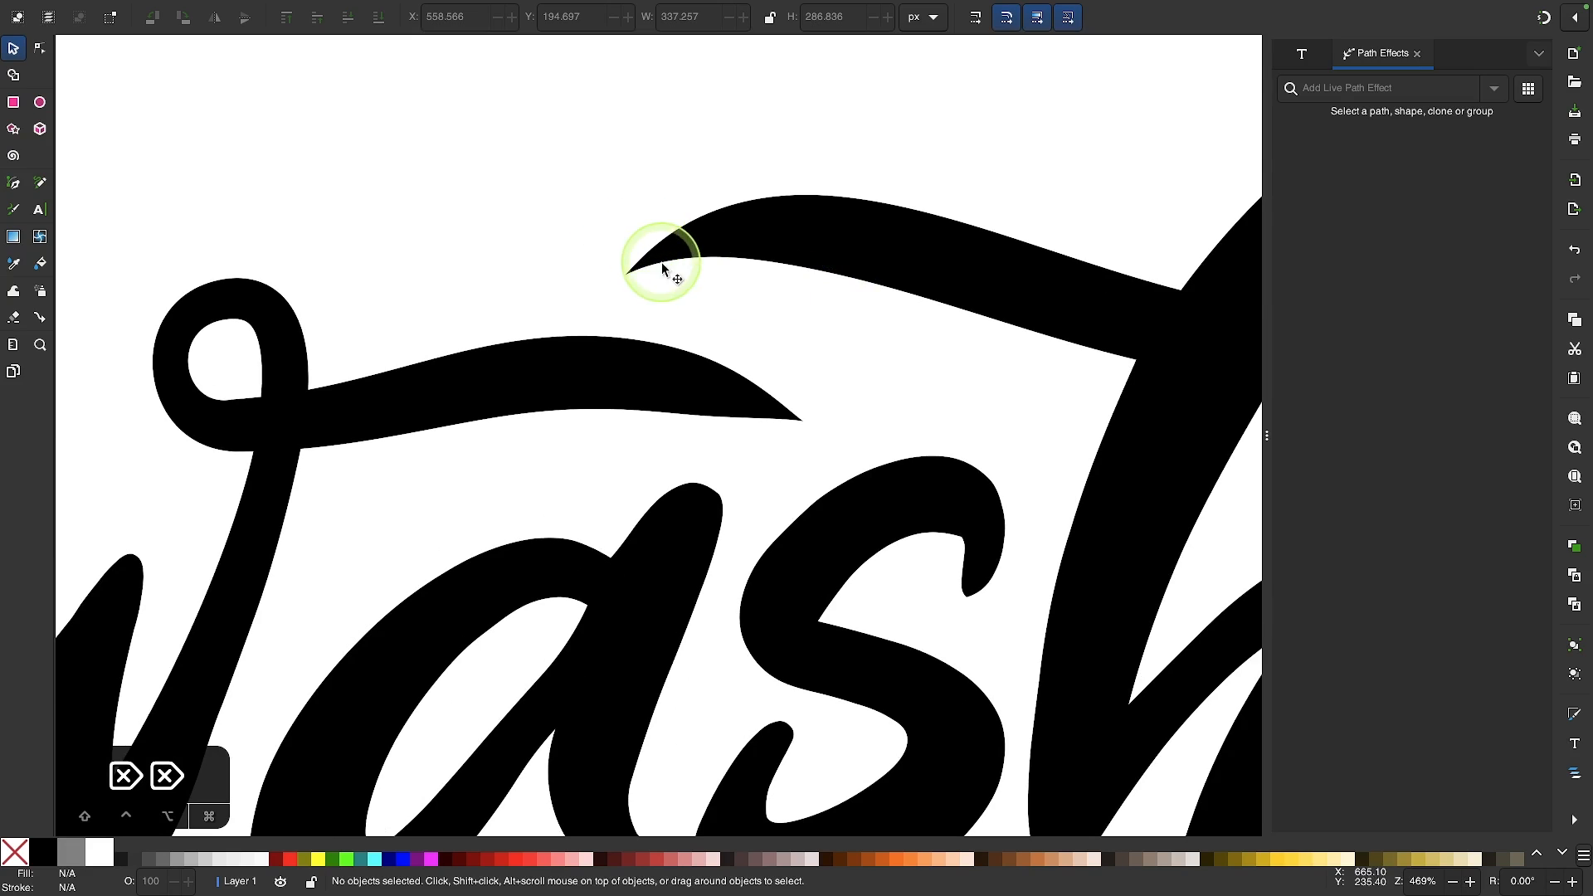
# - Select the merged w and cut across its swash just before the pointed tip with the Eraser at width 20
pyautogui.click(479, 415)
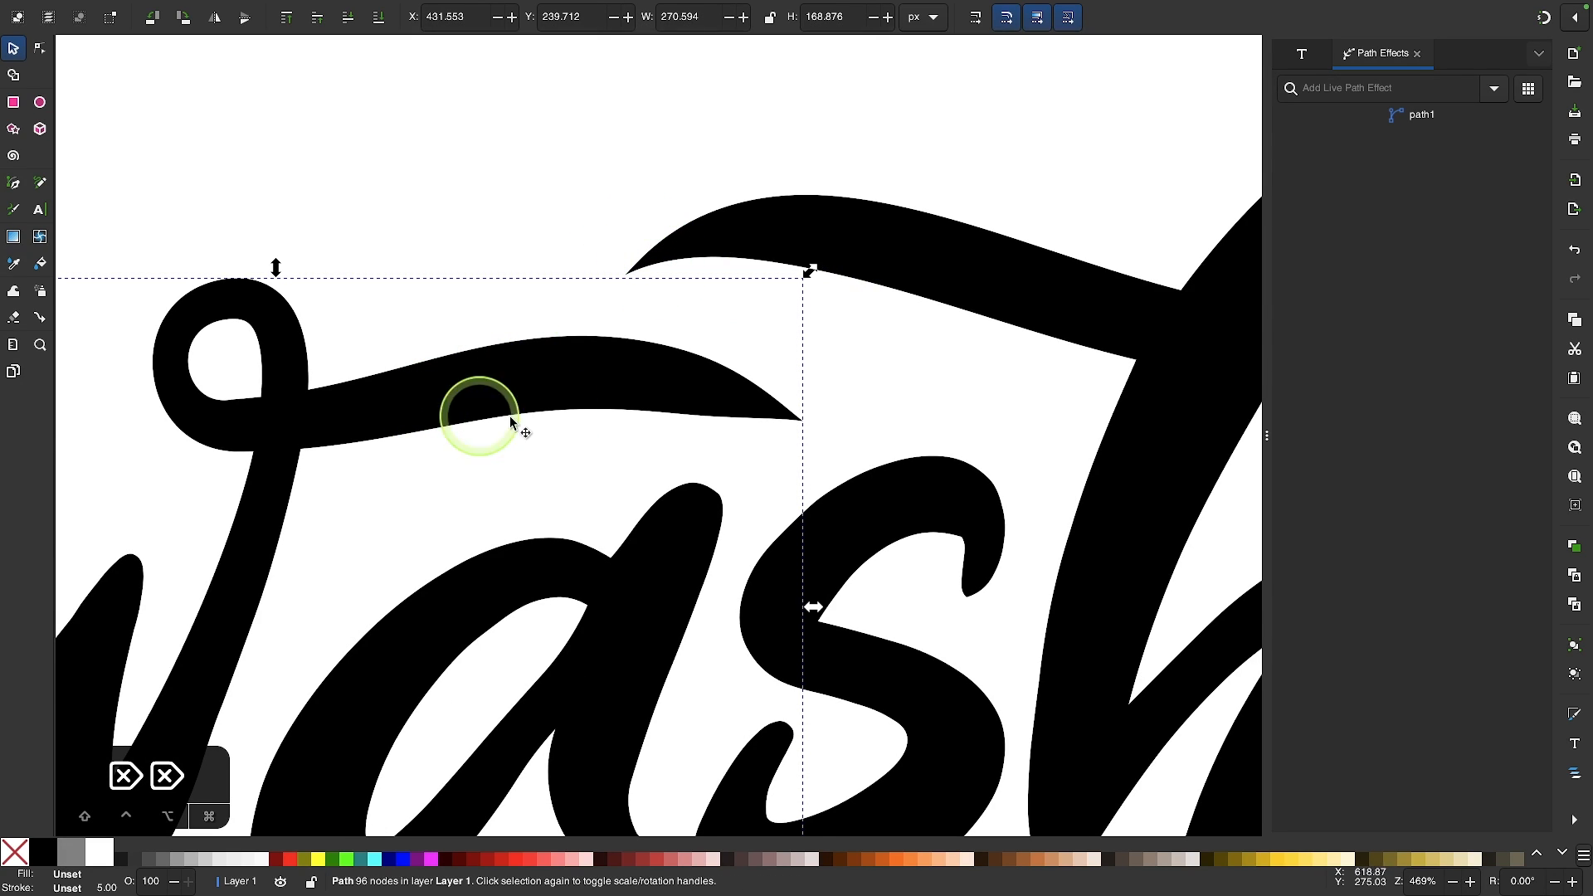
pyautogui.scroll(2, 794, 409)
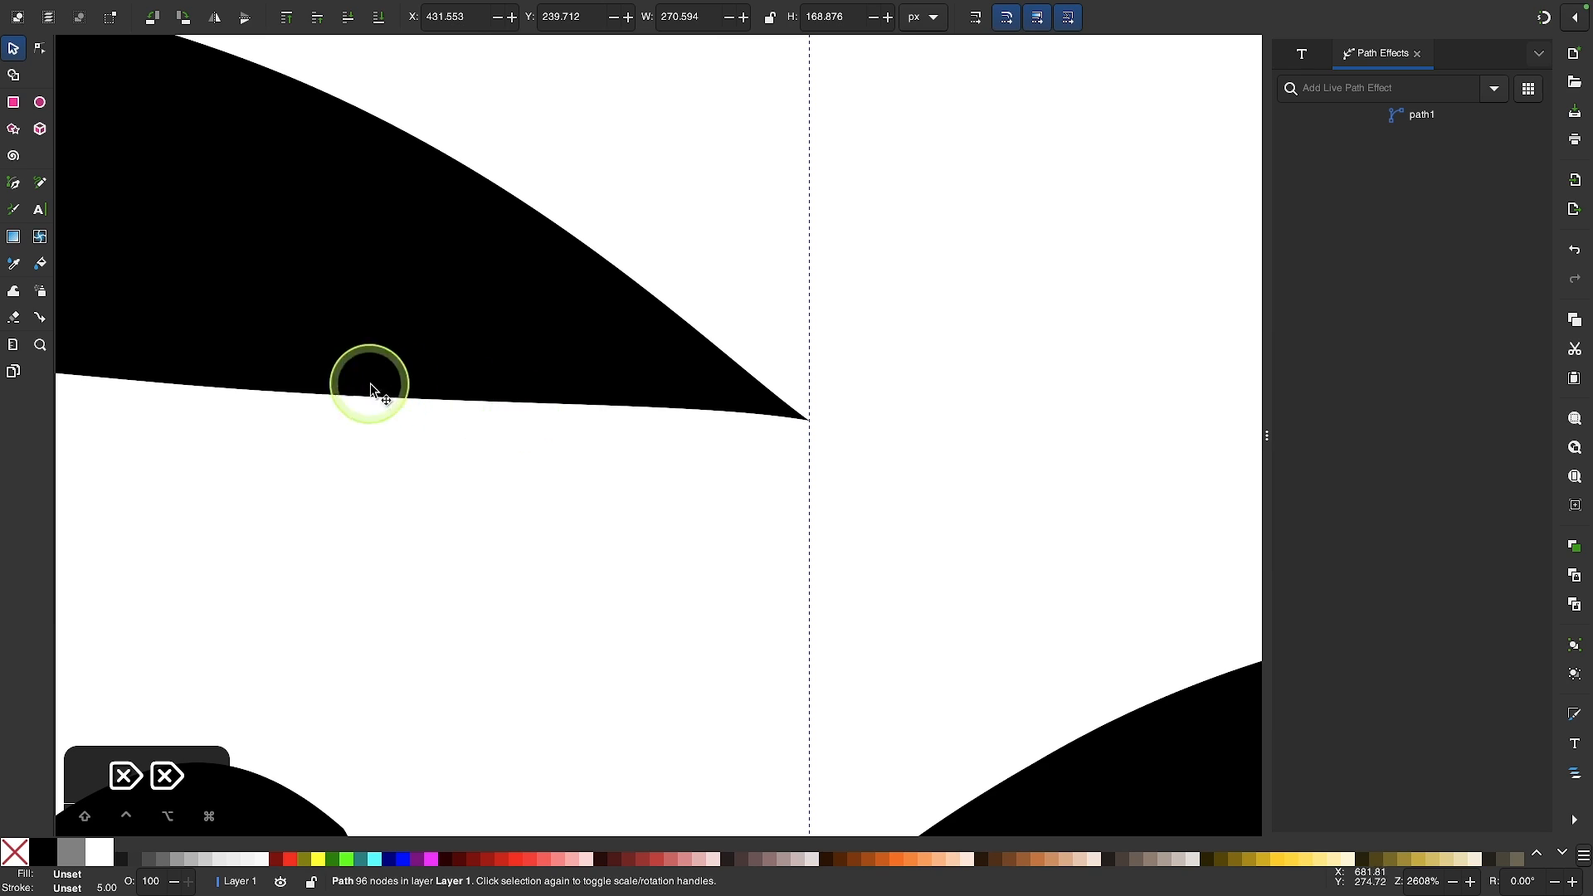
pyautogui.click(14, 316)
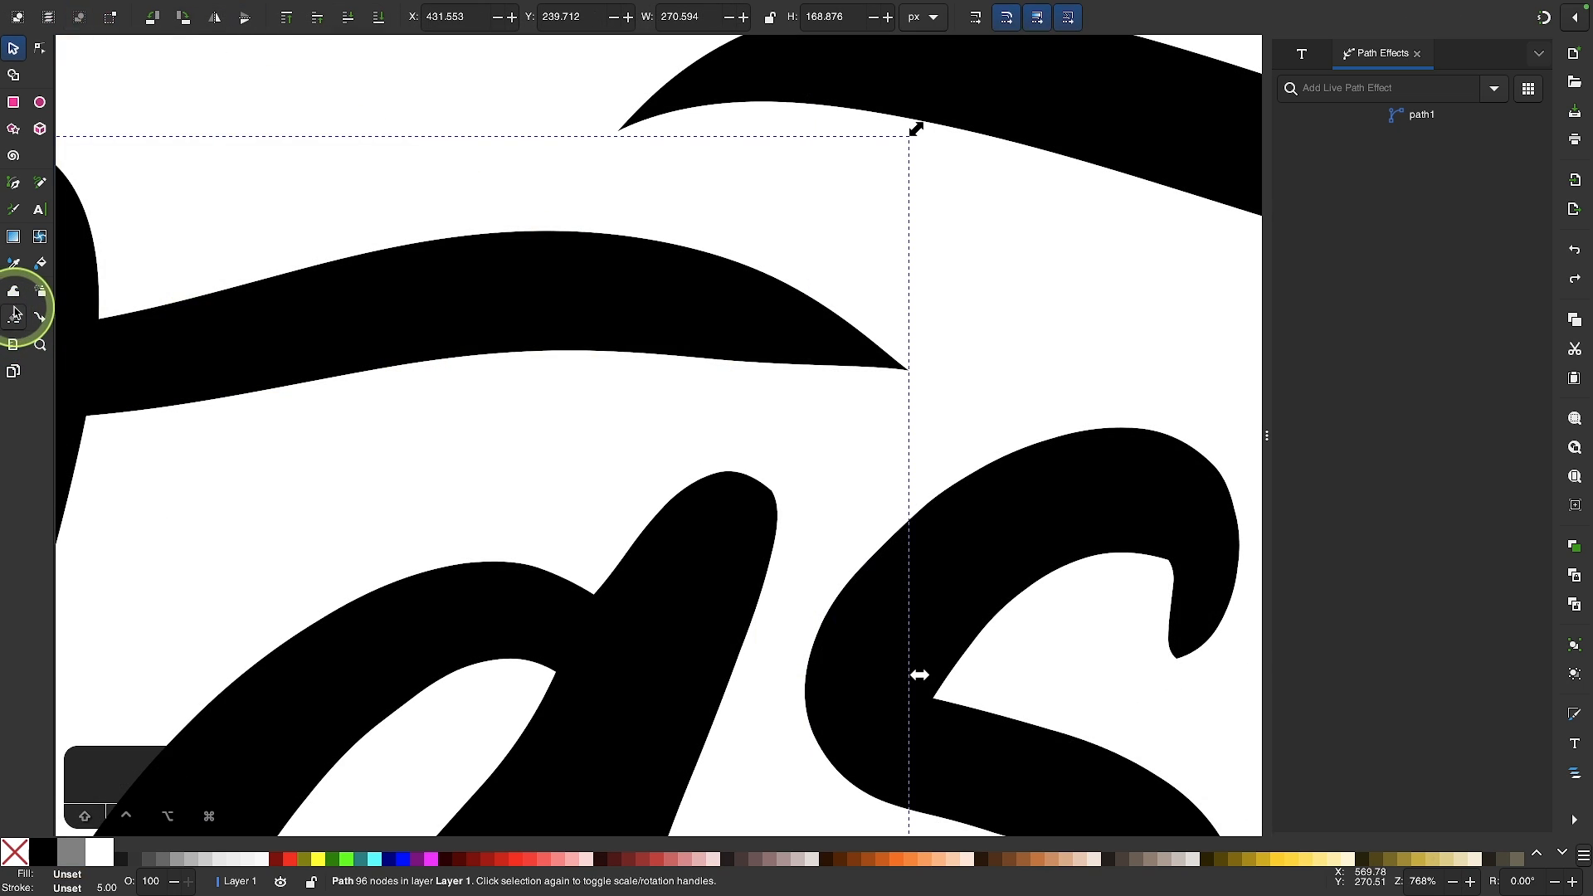
pyautogui.scroll(2, 773, 394)
pyautogui.hscroll(2, 774, 393)
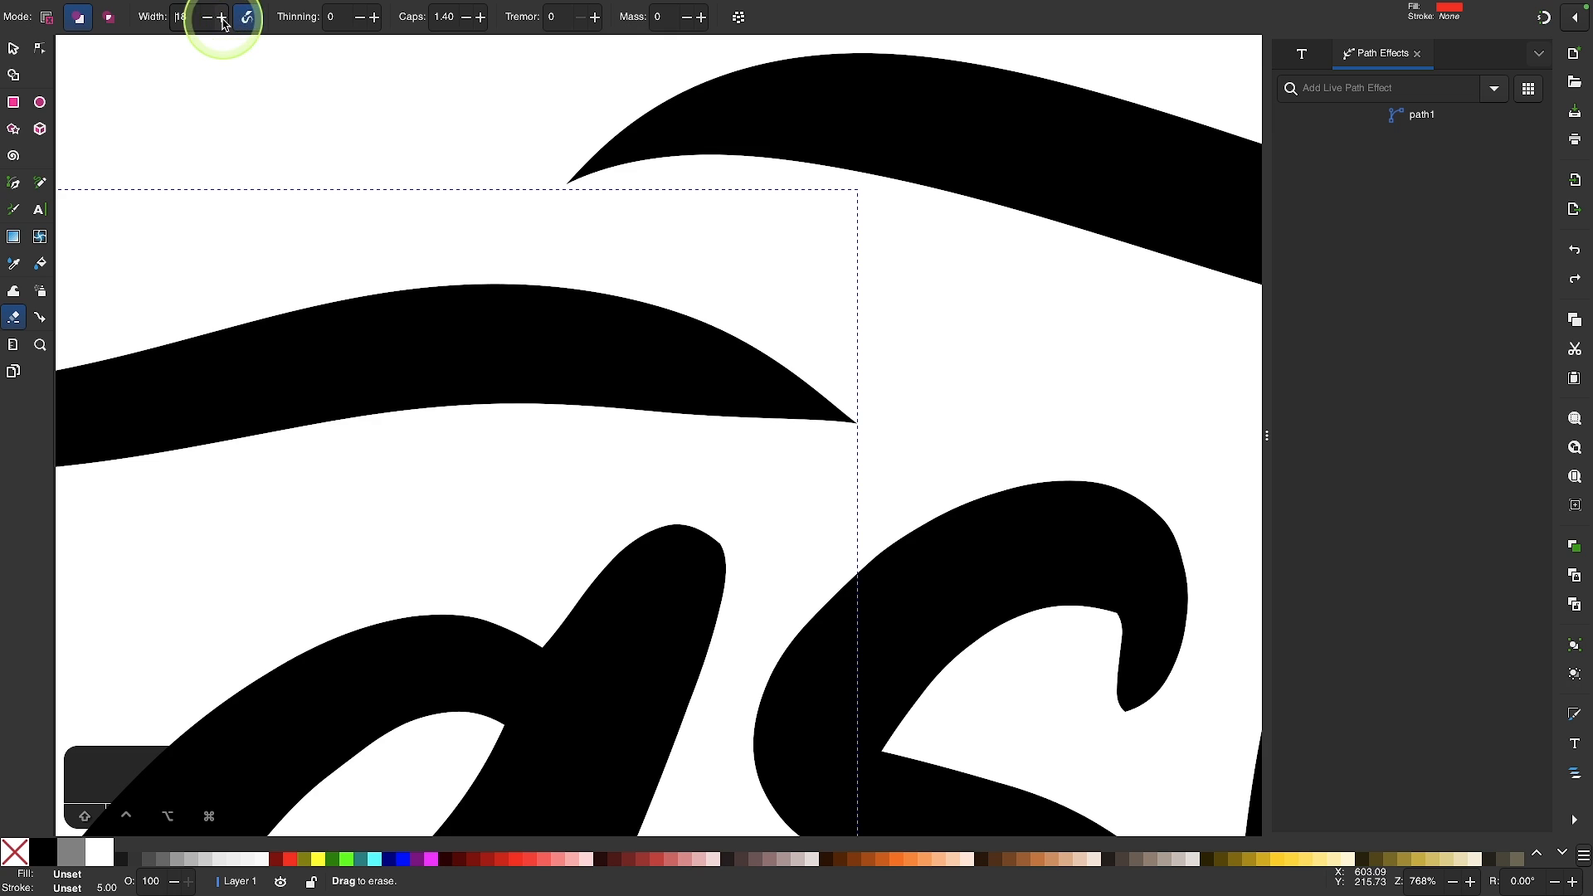
pyautogui.scroll(1, 779, 437)
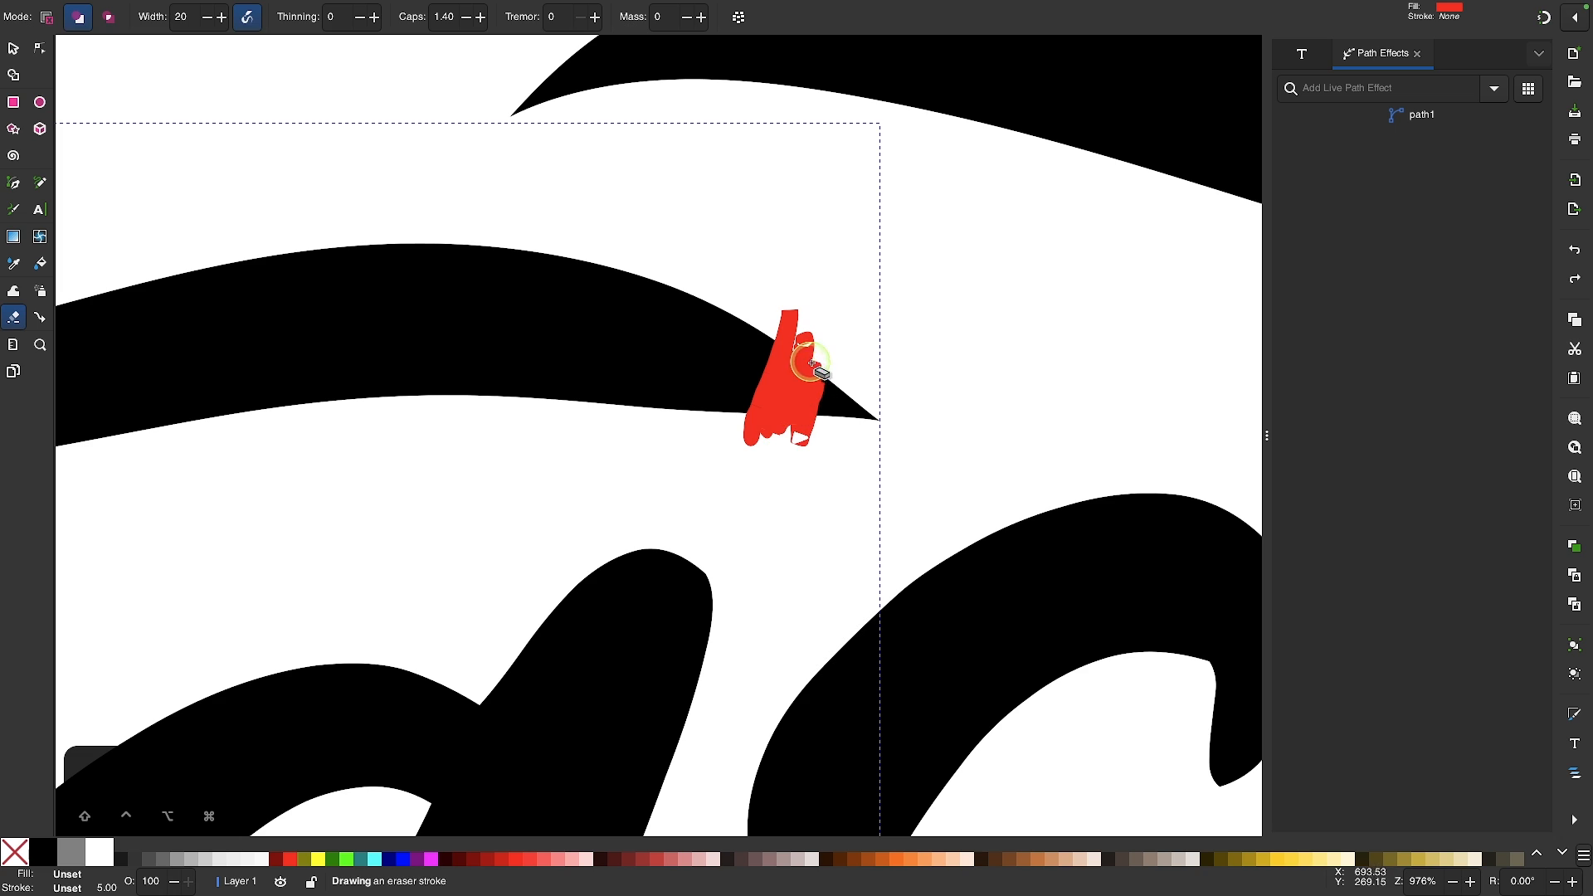
pyautogui.moveTo(817, 396); pyautogui.dragTo(814, 392)
pyautogui.scroll(3, 814, 391)
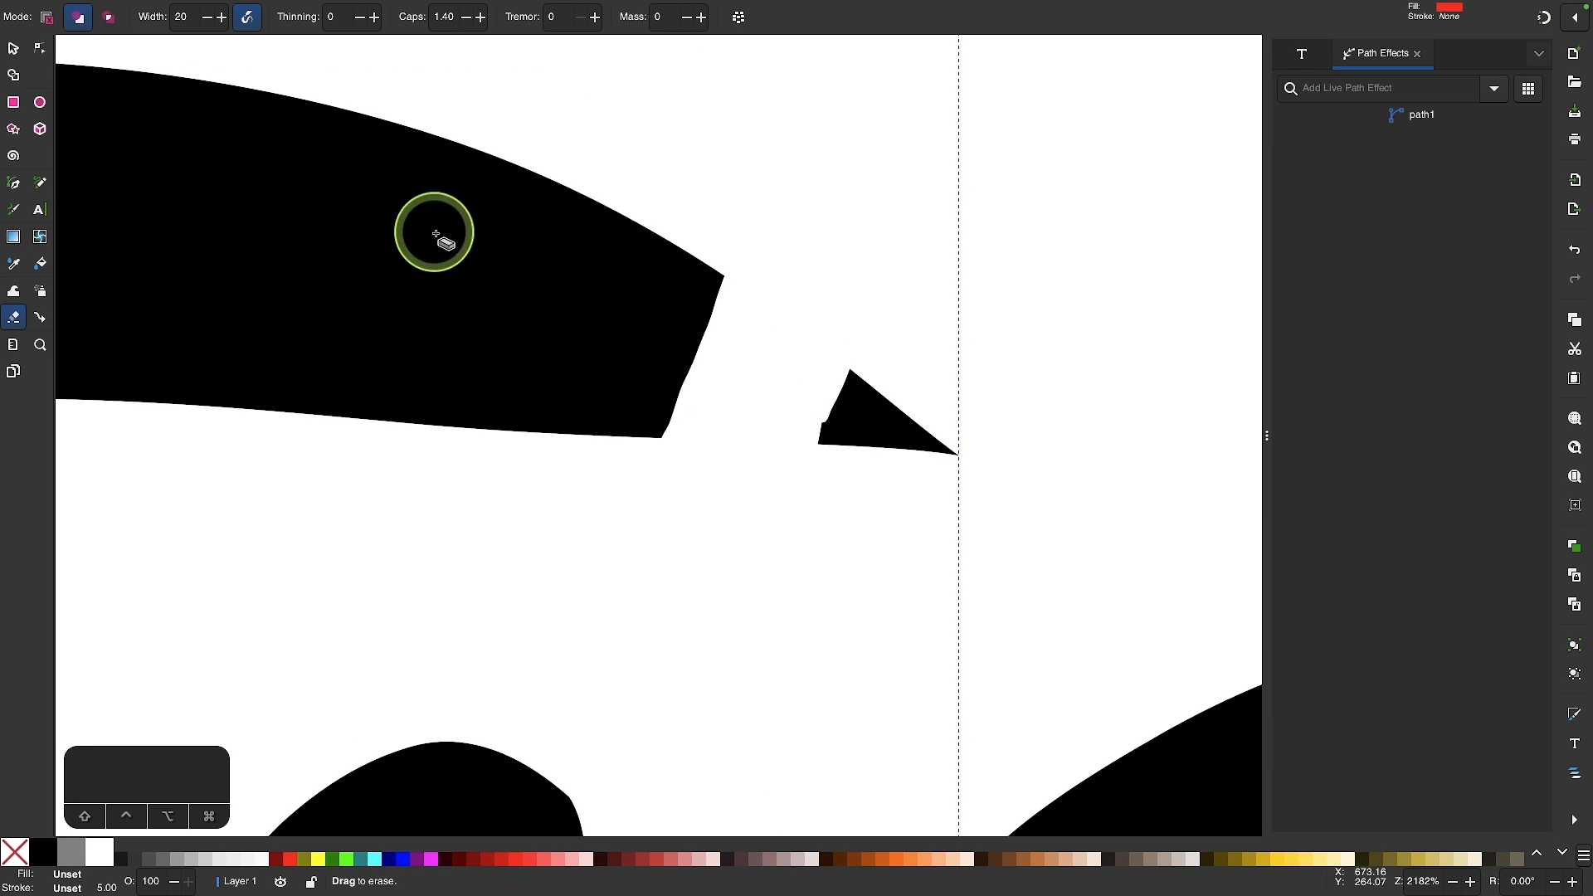
# - Delete all nodes of the severed tip piece at the end of the w swash
pyautogui.click(47, 50)
pyautogui.moveTo(1058, 550); pyautogui.dragTo(759, 326)
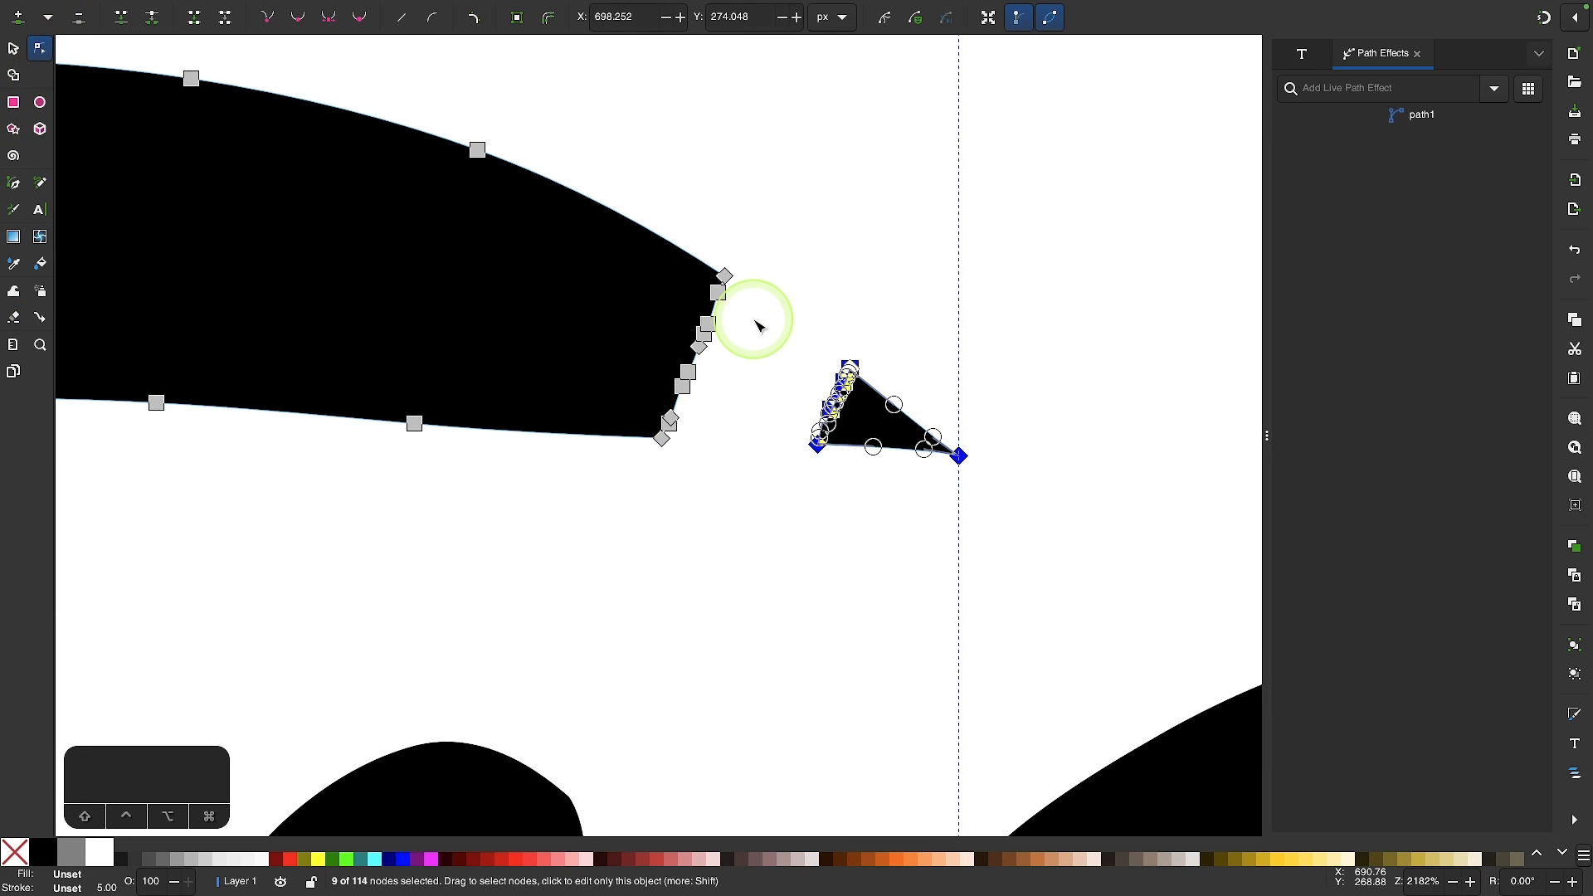
pyautogui.press('Delete')
# - Delete the intermediate nodes along the w swash's cut edge, leaving only the two corner nodes
pyautogui.scroll(3, 757, 324)
pyautogui.hscroll(-3, 780, 456)
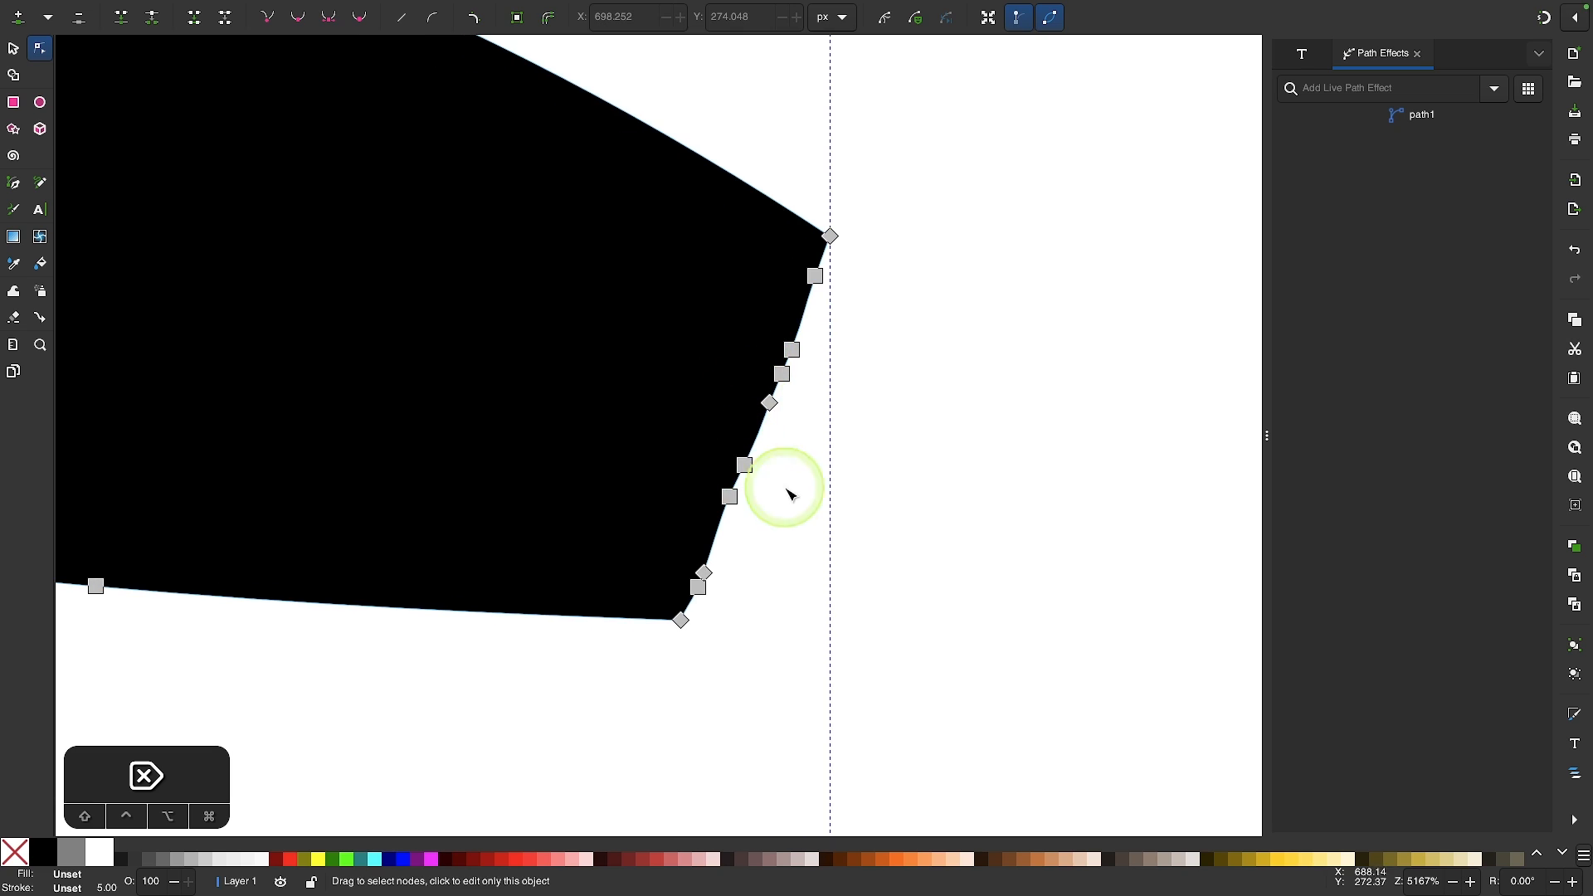
pyautogui.moveTo(781, 597); pyautogui.dragTo(783, 600)
pyautogui.moveTo(672, 338); pyautogui.dragTo(669, 340)
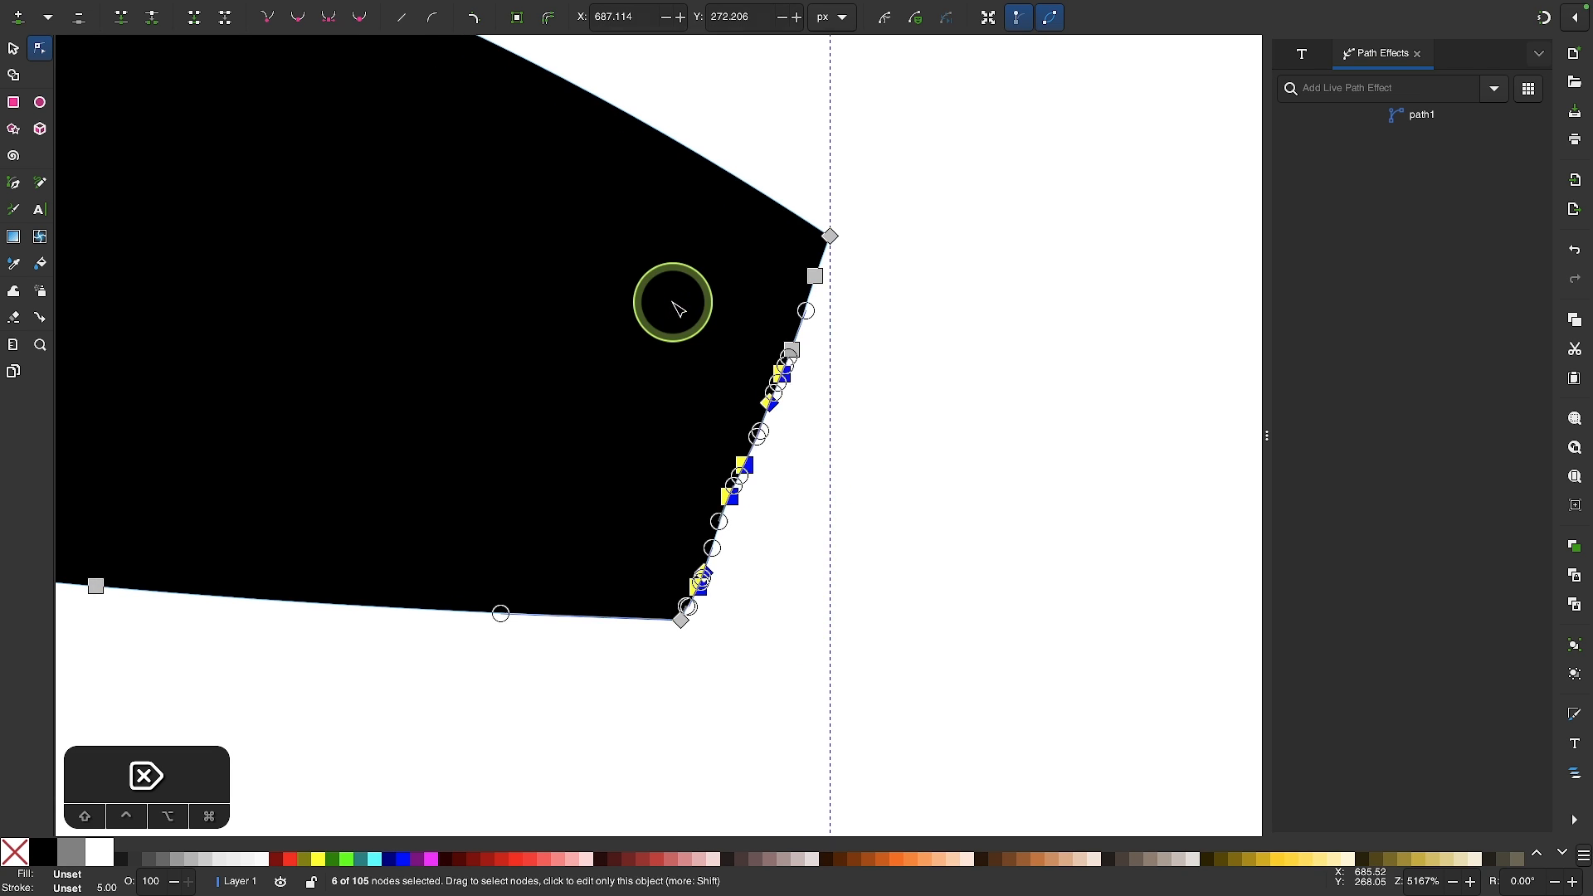
pyautogui.moveTo(871, 445); pyautogui.dragTo(736, 272)
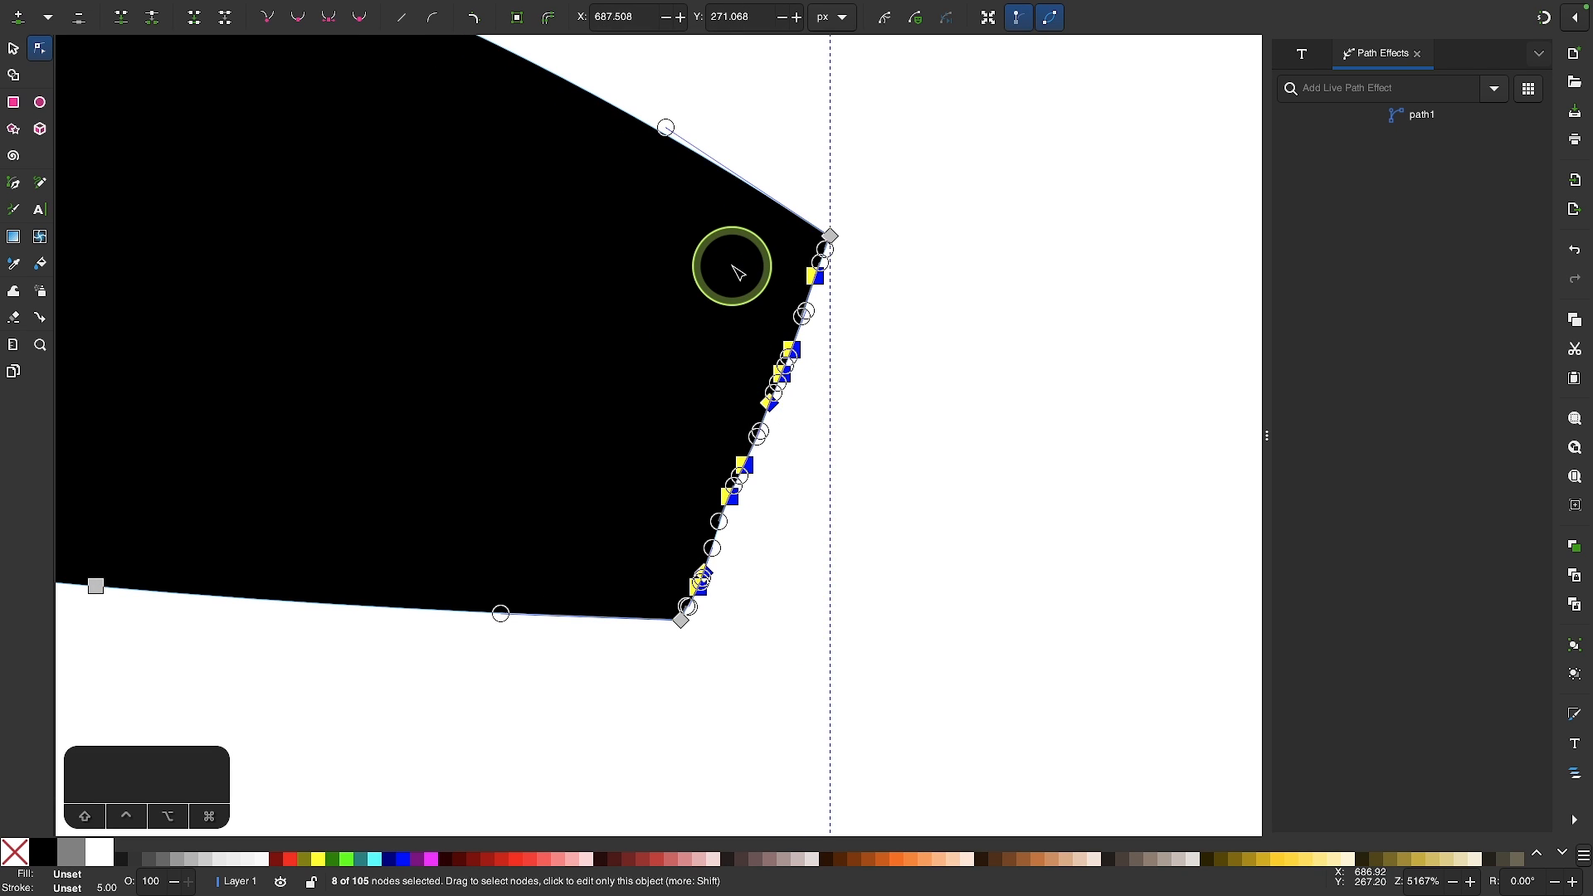
pyautogui.press('Delete')
# - Round the w swash's cut end by bulging the edge outward and aligning both corner handles with the adjoining curves
pyautogui.moveTo(729, 490); pyautogui.dragTo(995, 619)
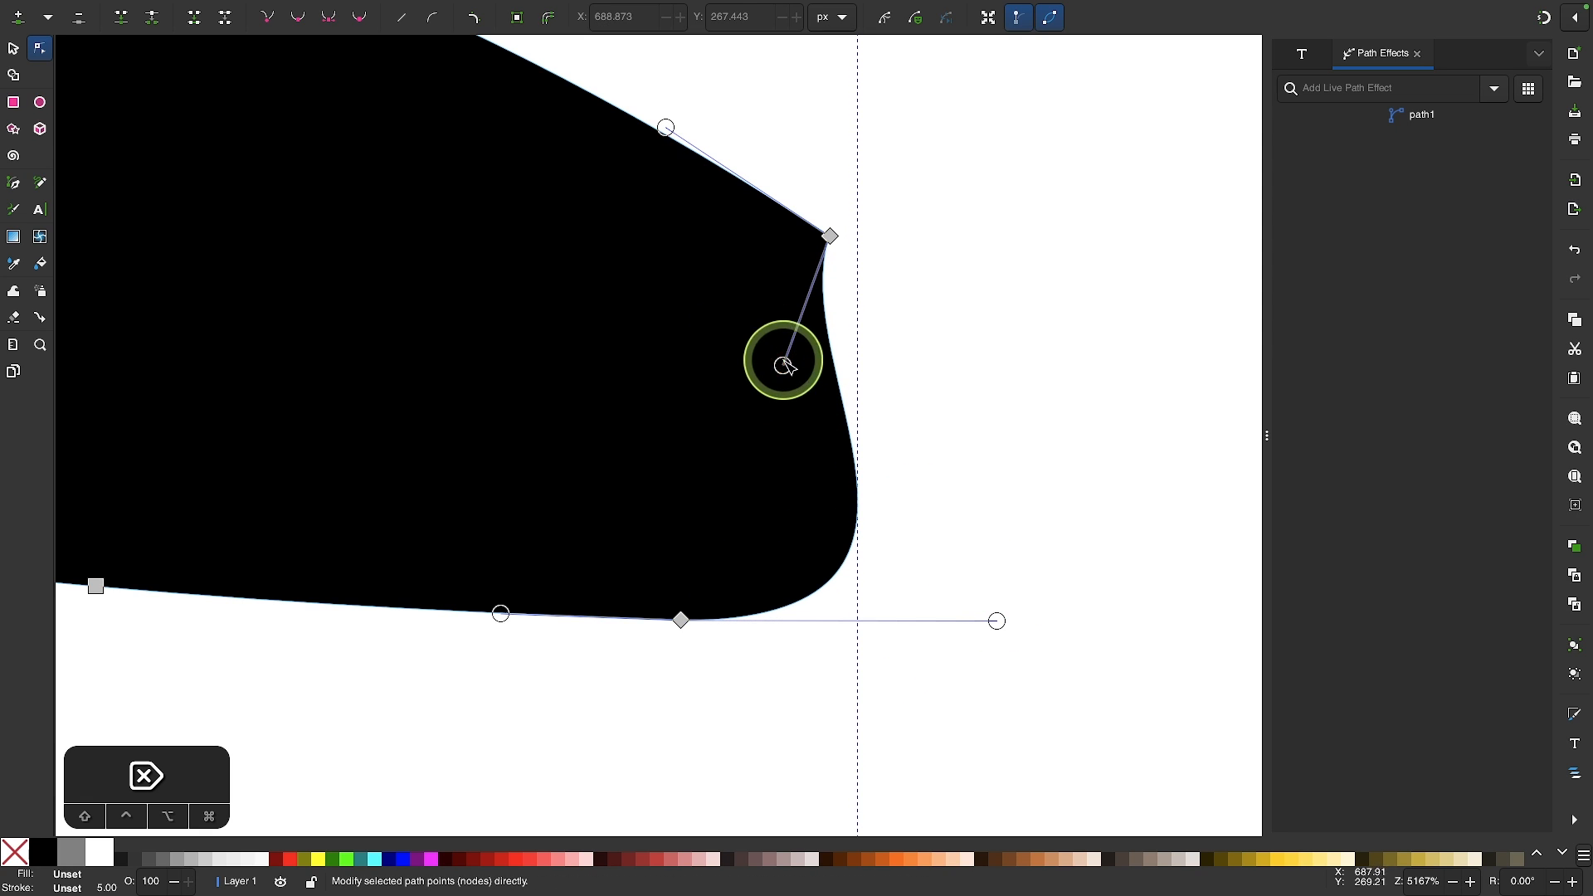
pyautogui.moveTo(784, 365); pyautogui.dragTo(1010, 365)
pyautogui.moveTo(996, 621); pyautogui.dragTo(983, 623)
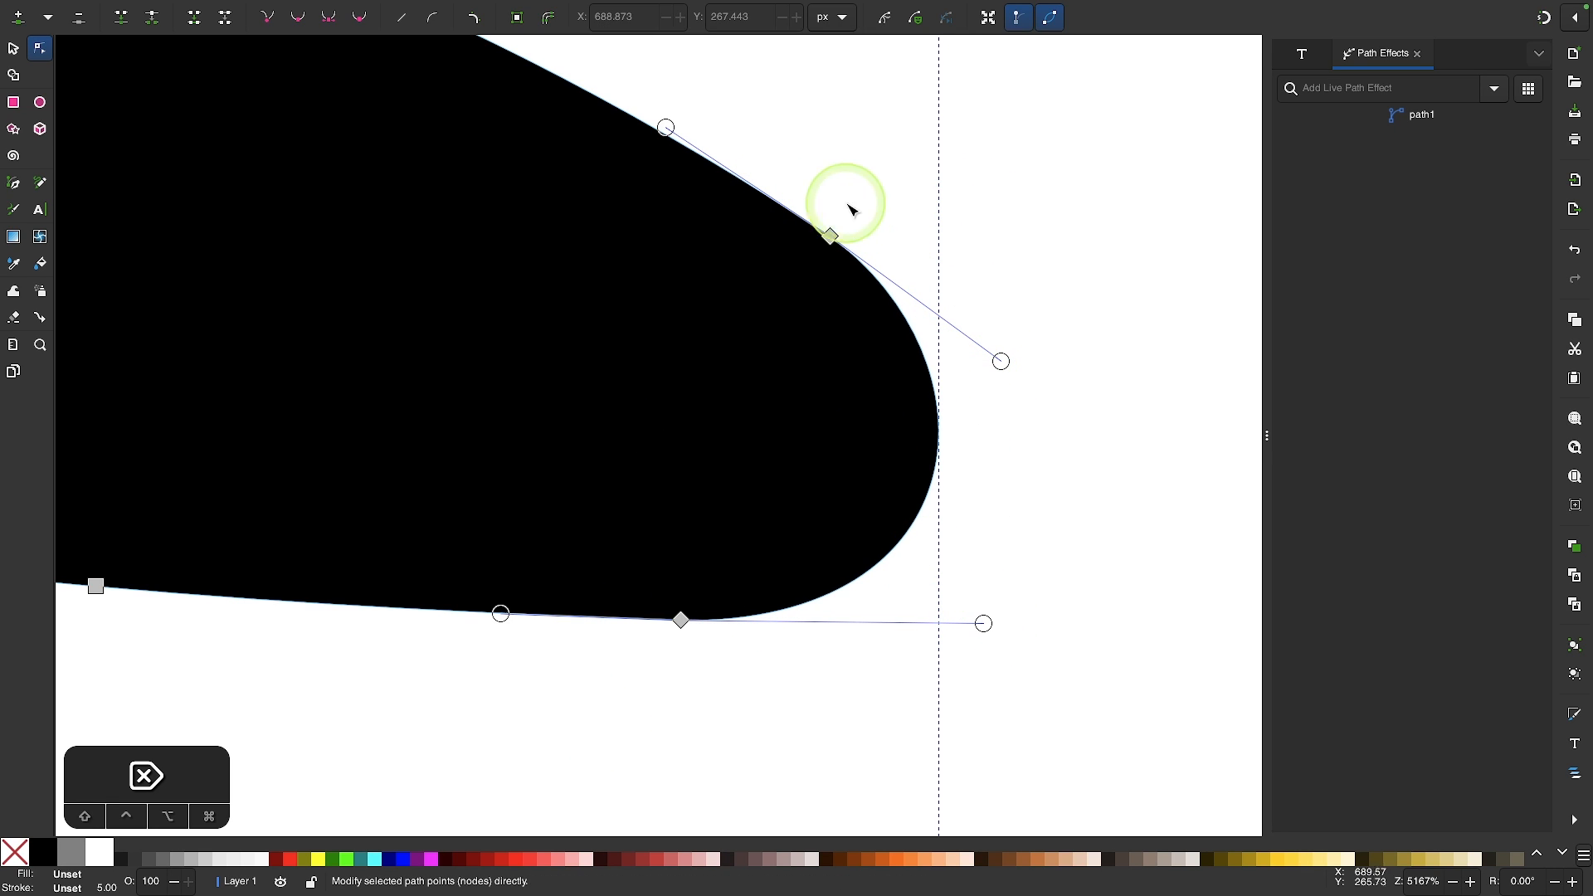
pyautogui.keyDown('ctrl'); pyautogui.scroll(-7, 836, 433); pyautogui.keyUp('ctrl')
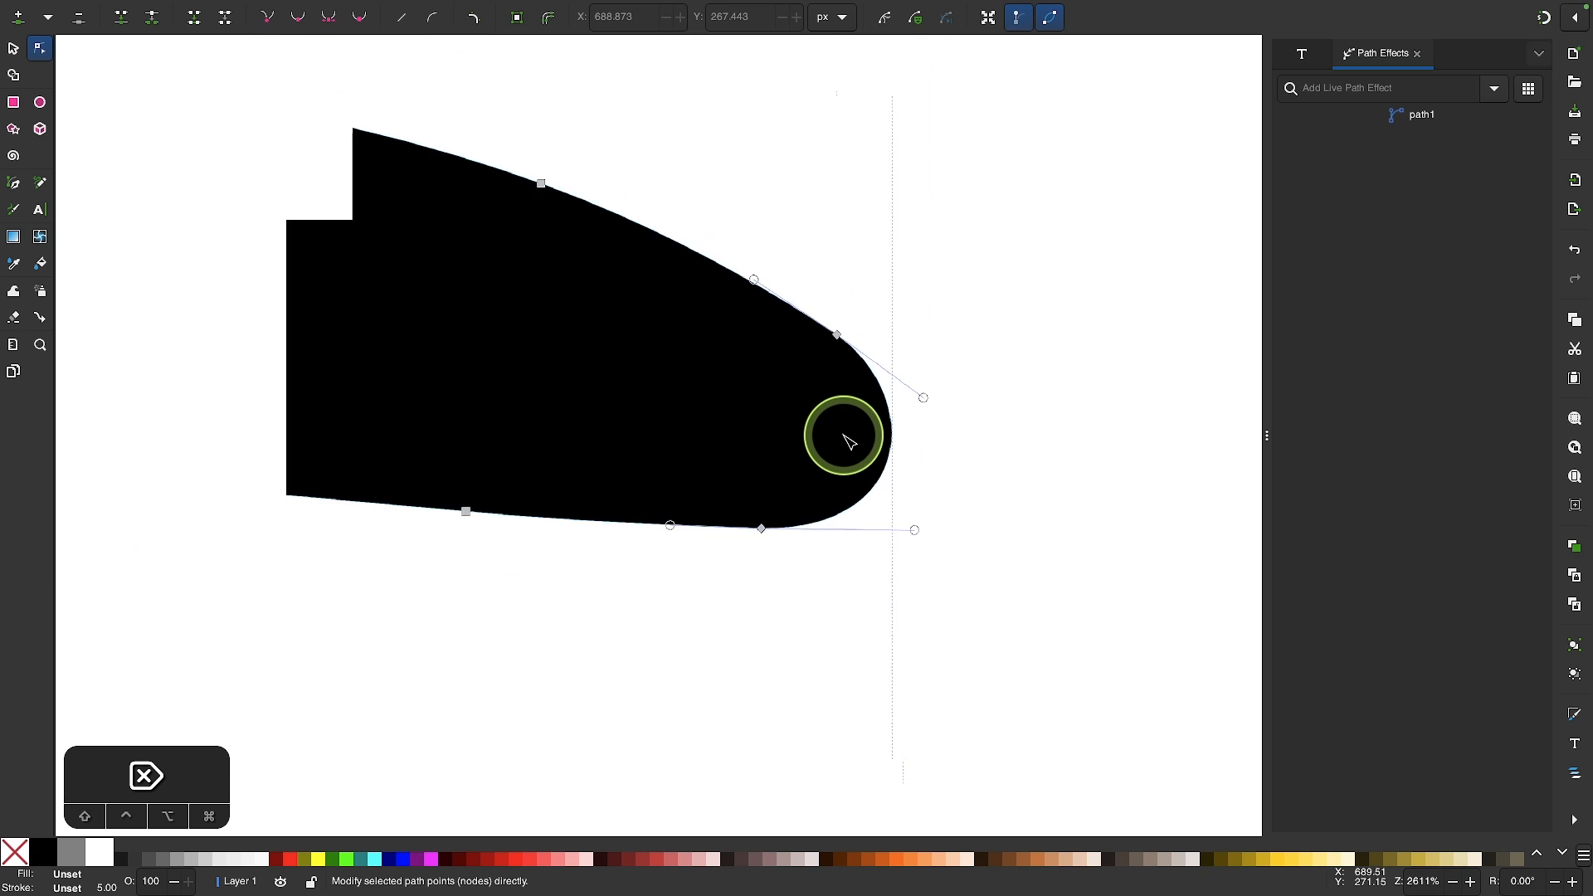
pyautogui.scroll(-5, 527, 519)
pyautogui.keyDown('ctrl'); pyautogui.scroll(-1, 526, 514); pyautogui.keyUp('ctrl')
pyautogui.hscroll(-2, 526, 514)
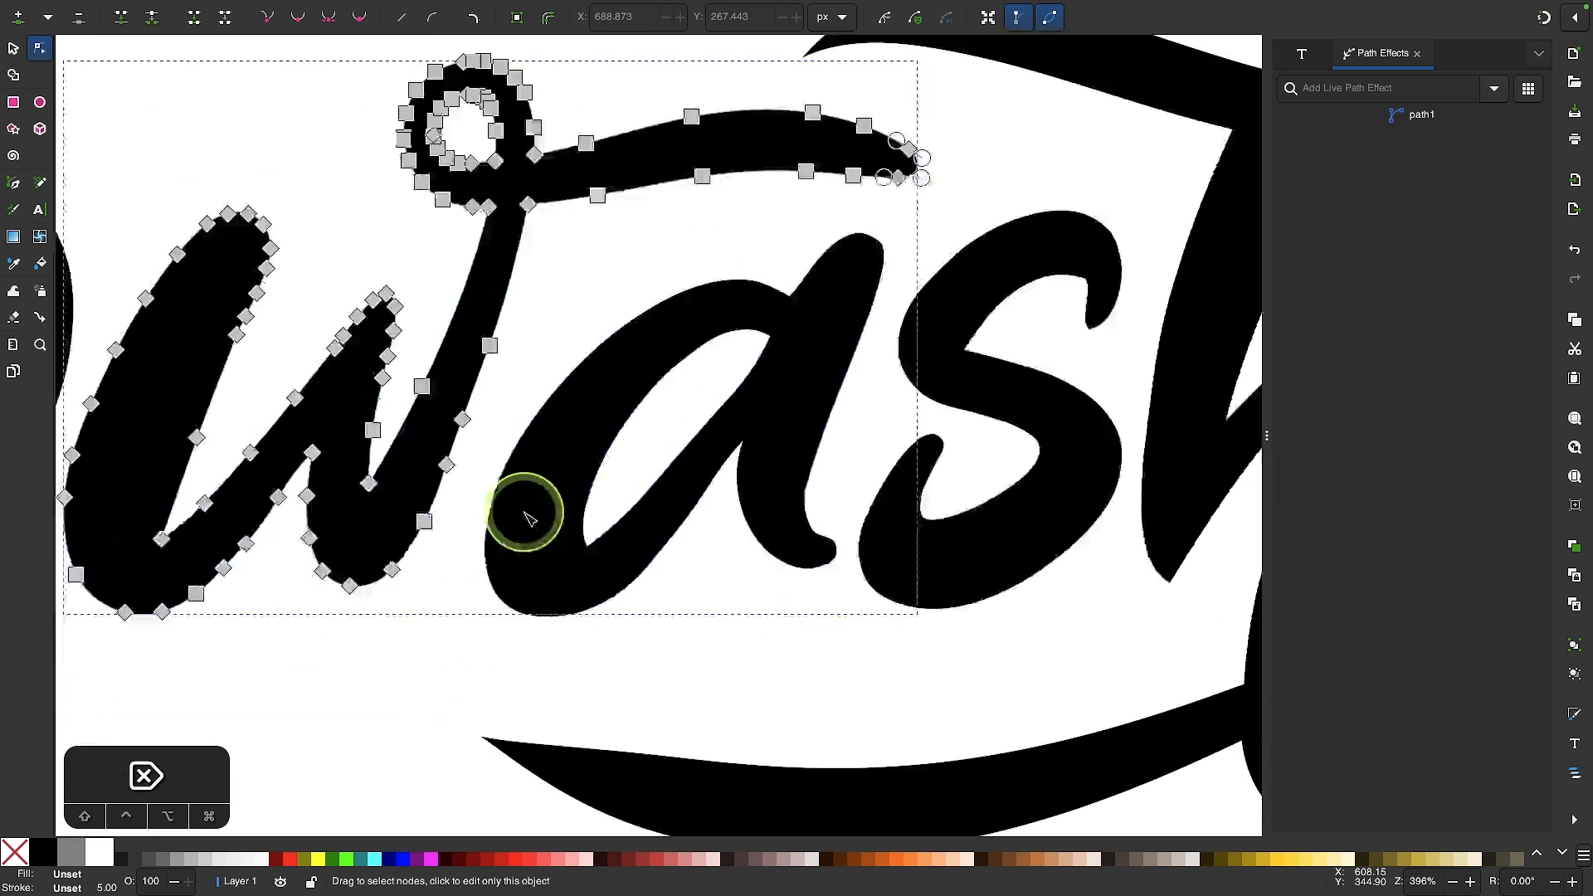
# - Select the merged h, cut across its upper swash just before the pointed tip with the Eraser at width 20, and widen the gap
pyautogui.hscroll(5, 525, 514)
pyautogui.scroll(5, 526, 514)
pyautogui.keyDown('ctrl'); pyautogui.scroll(4, 535, 365); pyautogui.keyUp('ctrl')
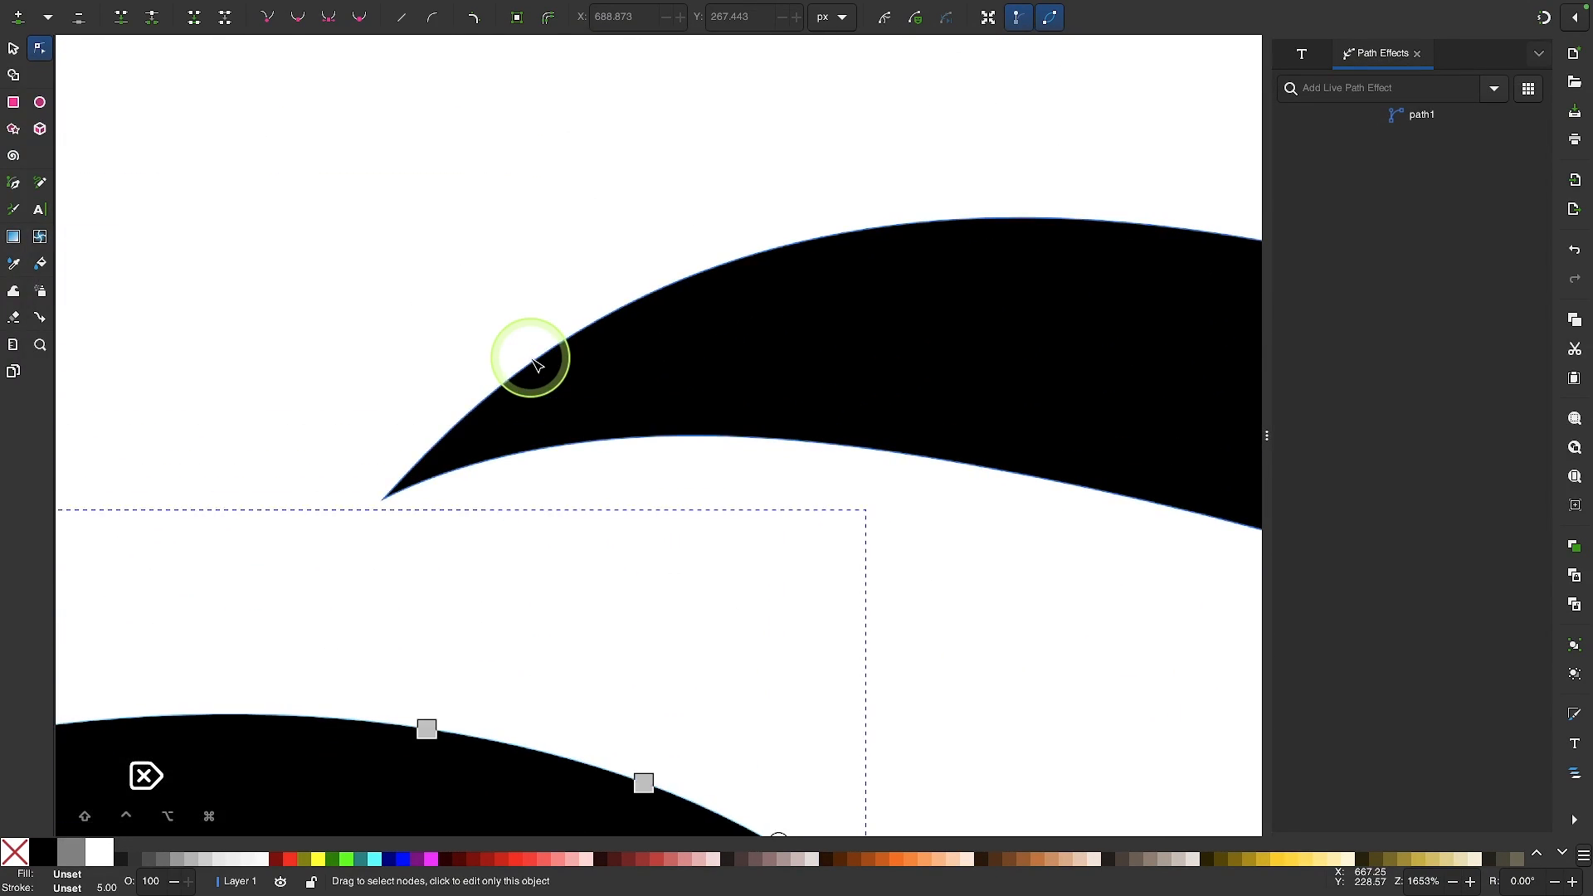
pyautogui.click(809, 328)
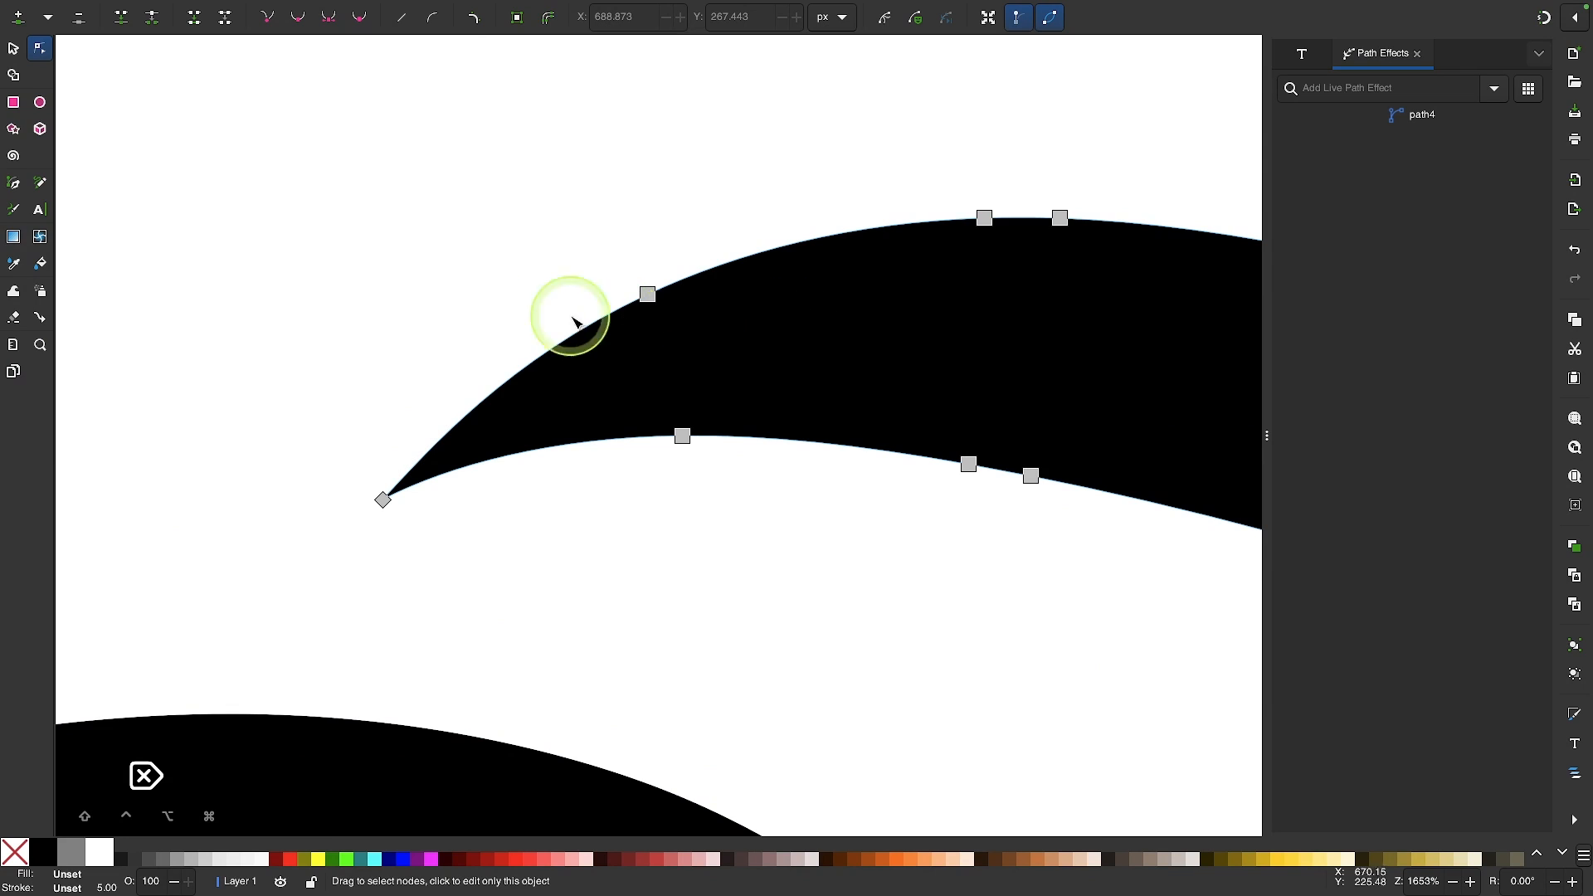
pyautogui.click(15, 317)
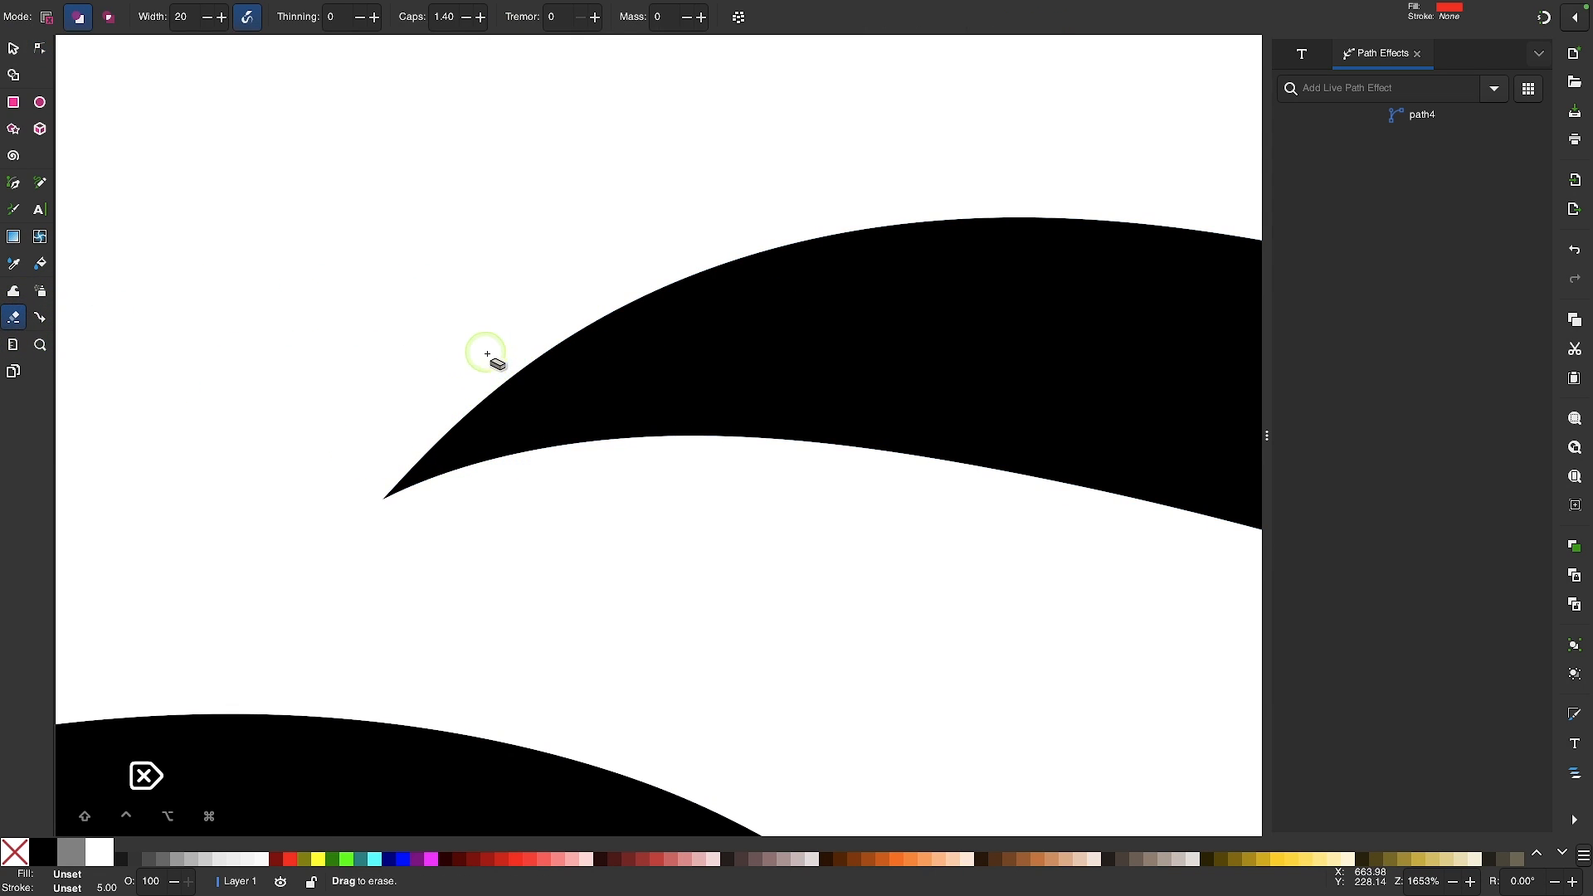
pyautogui.moveTo(487, 354); pyautogui.dragTo(627, 556)
pyautogui.keyDown('ctrl'); pyautogui.scroll(1, 462, 511); pyautogui.keyUp('ctrl')
pyautogui.keyDown('ctrl'); pyautogui.scroll(1, 462, 512); pyautogui.keyUp('ctrl')
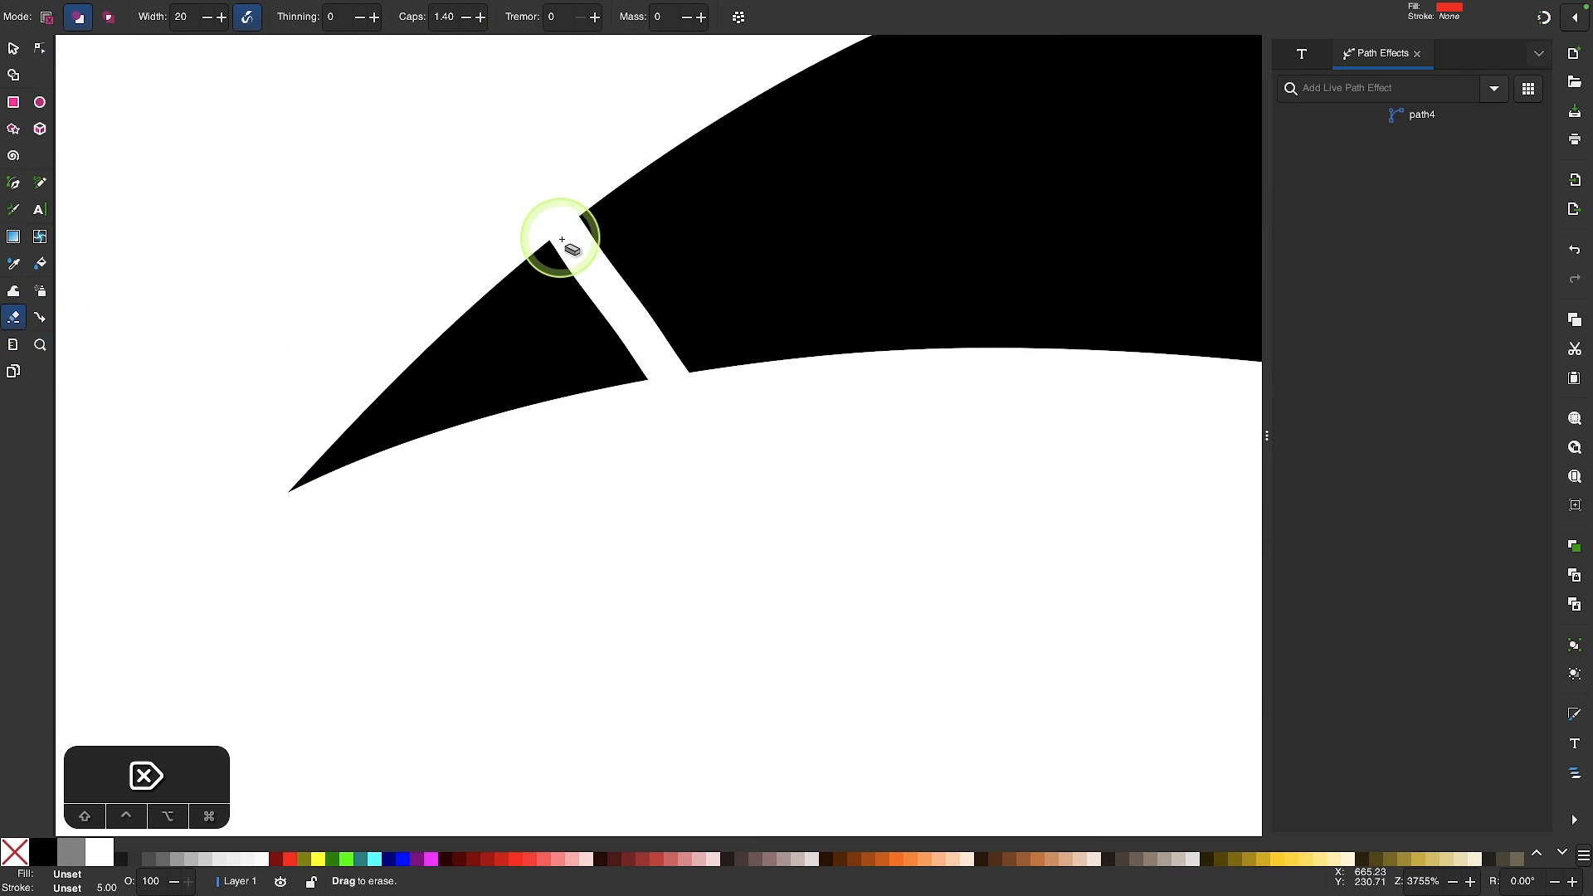
pyautogui.moveTo(531, 239); pyautogui.dragTo(558, 258)
pyautogui.moveTo(614, 367)
pyautogui.mouseDown()
pyautogui.moveTo(508, 250)
pyautogui.moveTo(594, 309)
pyautogui.moveTo(608, 369)
pyautogui.moveTo(551, 302)
pyautogui.moveTo(526, 220)
pyautogui.moveTo(592, 341)
pyautogui.moveTo(591, 292)
pyautogui.mouseUp()
# - Delete the severed tip pieces of the h's upper swash and the intermediate nodes along its cut edge
pyautogui.press('n')
pyautogui.moveTo(150, 241); pyautogui.dragTo(625, 561)
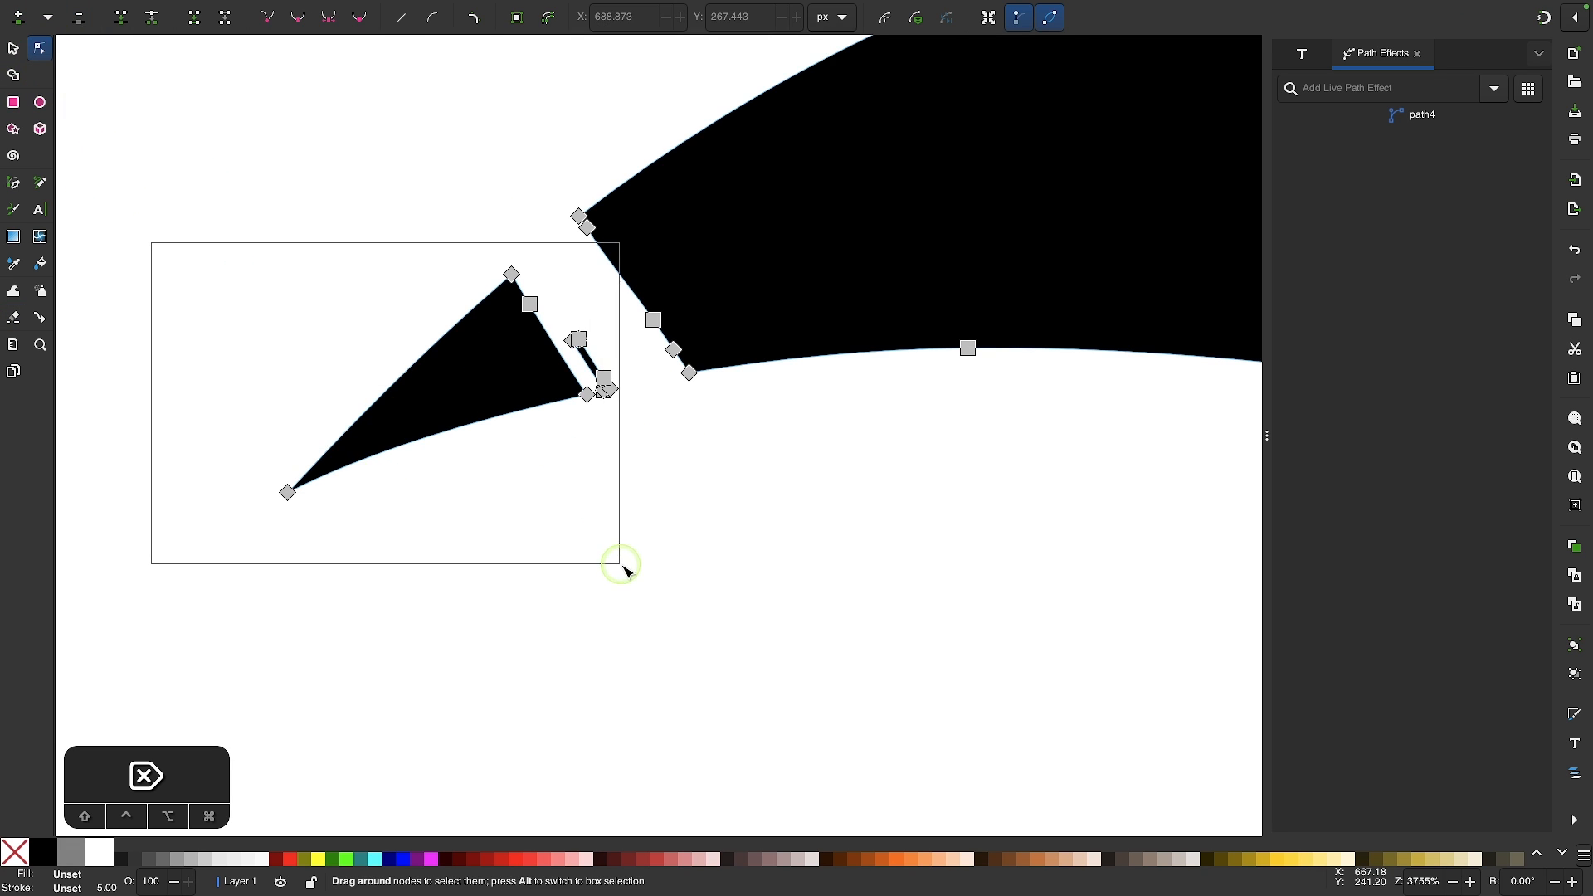
pyautogui.keyDown('ctrl'); pyautogui.scroll(2, 515, 345); pyautogui.keyUp('ctrl')
pyautogui.moveTo(557, 337); pyautogui.dragTo(700, 532)
pyautogui.press('Delete')
# - Round the cut end of the h's upper swash by pulling both corner handles outward in line with the adjoining curves
pyautogui.moveTo(608, 444); pyautogui.dragTo(365, 618)
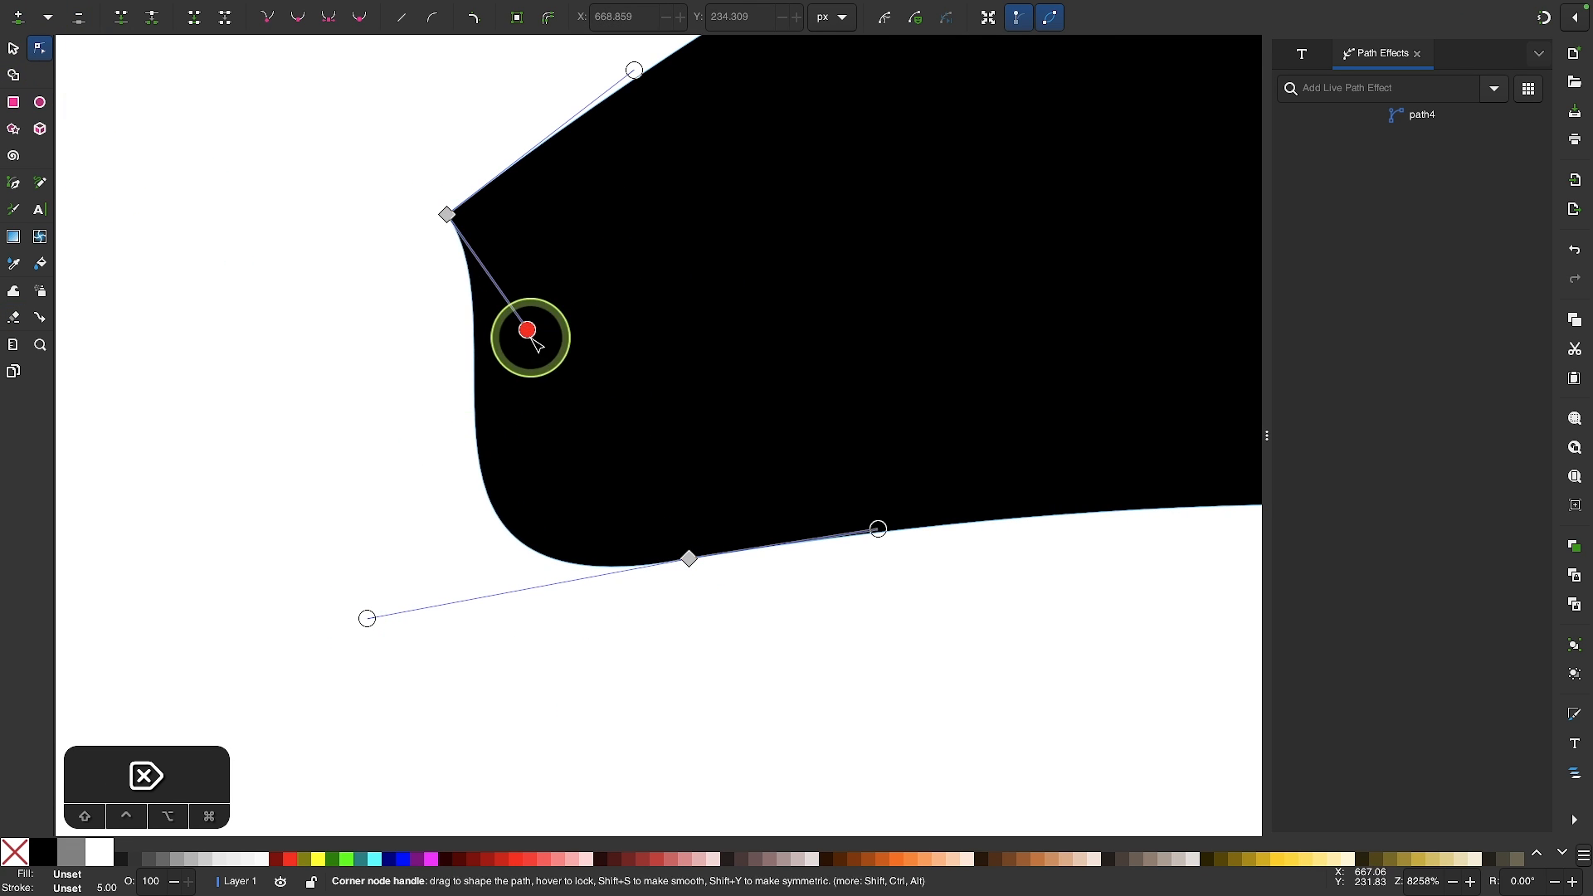
pyautogui.moveTo(527, 331); pyautogui.dragTo(250, 357)
pyautogui.scroll(-8, 250, 357)
pyautogui.scroll(-10, 902, 564)
pyautogui.scroll(5, 241, 266)
pyautogui.click(34, 318)
pyautogui.moveTo(459, 545)
pyautogui.mouseDown()
pyautogui.moveTo(569, 241)
pyautogui.moveTo(632, 267)
pyautogui.mouseUp()
pyautogui.hotkey('ctrl', 'z')
# - Cut across the h's lower swash just before its pointed tip with the Eraser at width 20 and delete the severed tip's nodes
pyautogui.click(15, 318)
pyautogui.moveTo(550, 448); pyautogui.dragTo(570, 348)
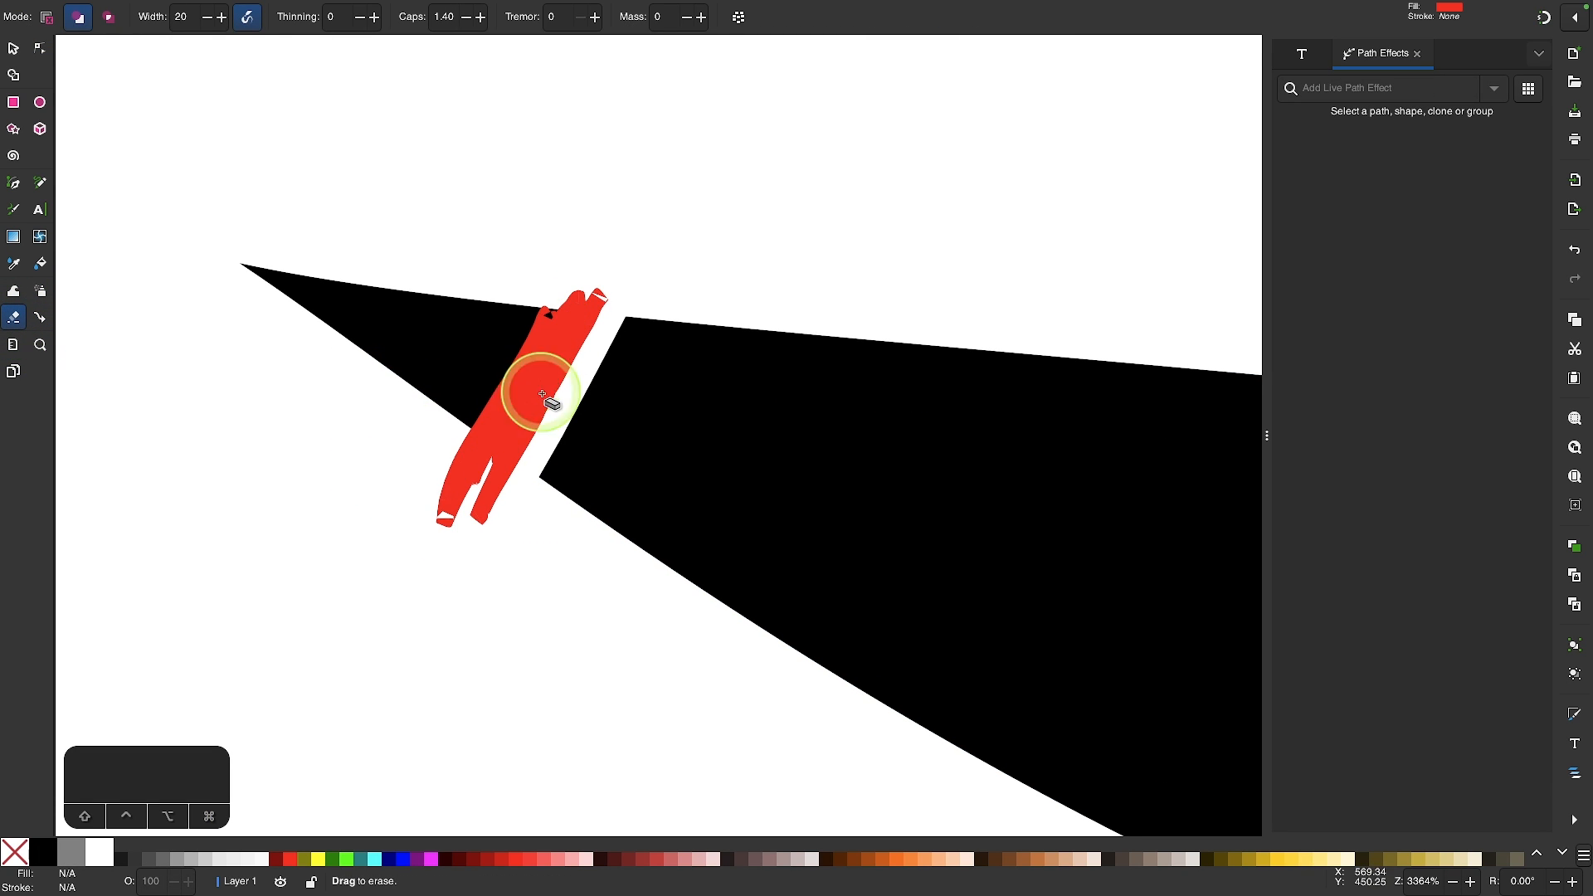
pyautogui.click(39, 48)
pyautogui.click(415, 336)
pyautogui.press('Delete')
pyautogui.moveTo(170, 179)
pyautogui.mouseDown()
pyautogui.moveTo(588, 456)
pyautogui.moveTo(372, 402)
pyautogui.moveTo(360, 422)
pyautogui.mouseUp()
# - Delete the intermediate nodes on the lower swash's cut edge and round the end by reshaping the edge between the corner nodes
pyautogui.scroll(3, 603, 384)
pyautogui.click(653, 225)
pyautogui.press('Delete')
pyautogui.moveTo(632, 395); pyautogui.dragTo(521, 302)
pyautogui.moveTo(356, 423); pyautogui.dragTo(376, 435)
# - Clear the selection and show the whole page to review the lettering with its swashes
pyautogui.press('s')
pyautogui.scroll(-7, 375, 436)
pyautogui.scroll(-3, 568, 593)
pyautogui.click(838, 597)
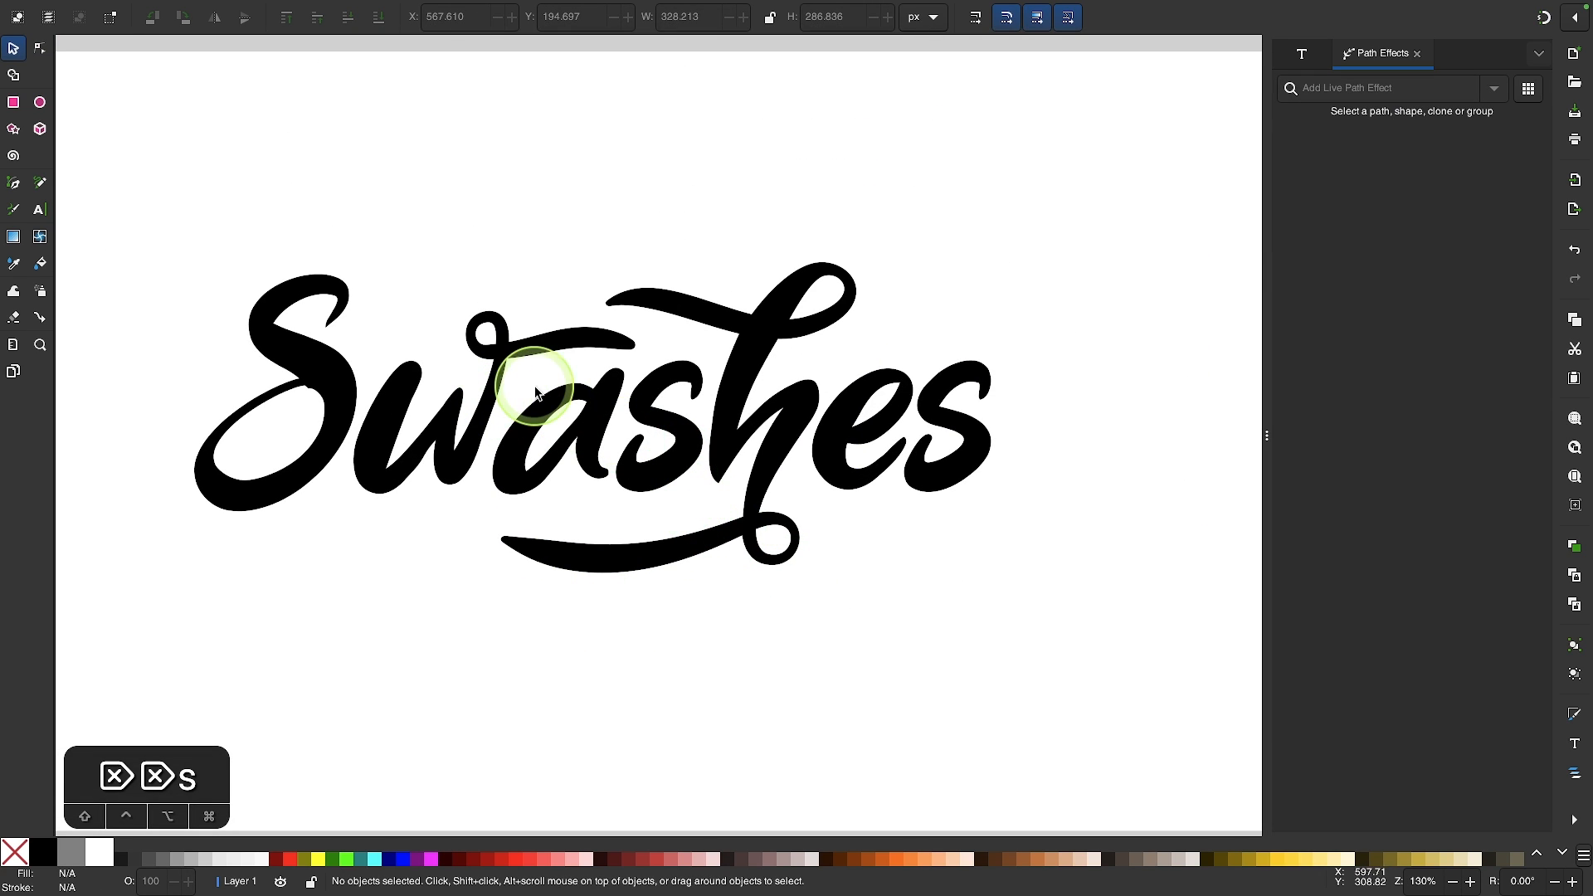
pyautogui.scroll(-2, 640, 541)
pyautogui.hscroll(-2, 640, 540)
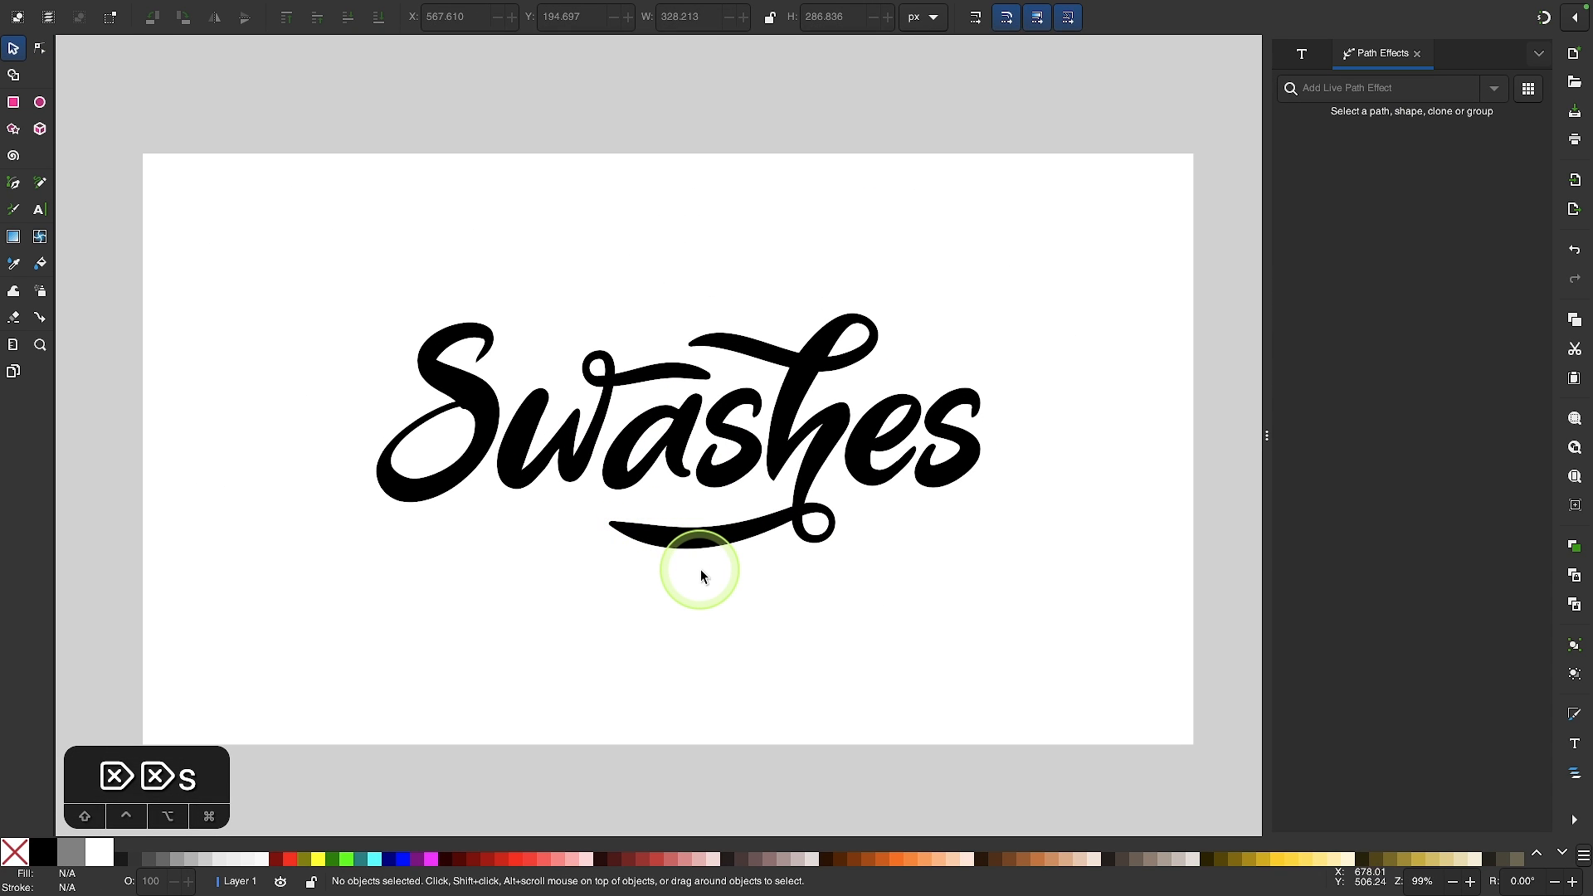